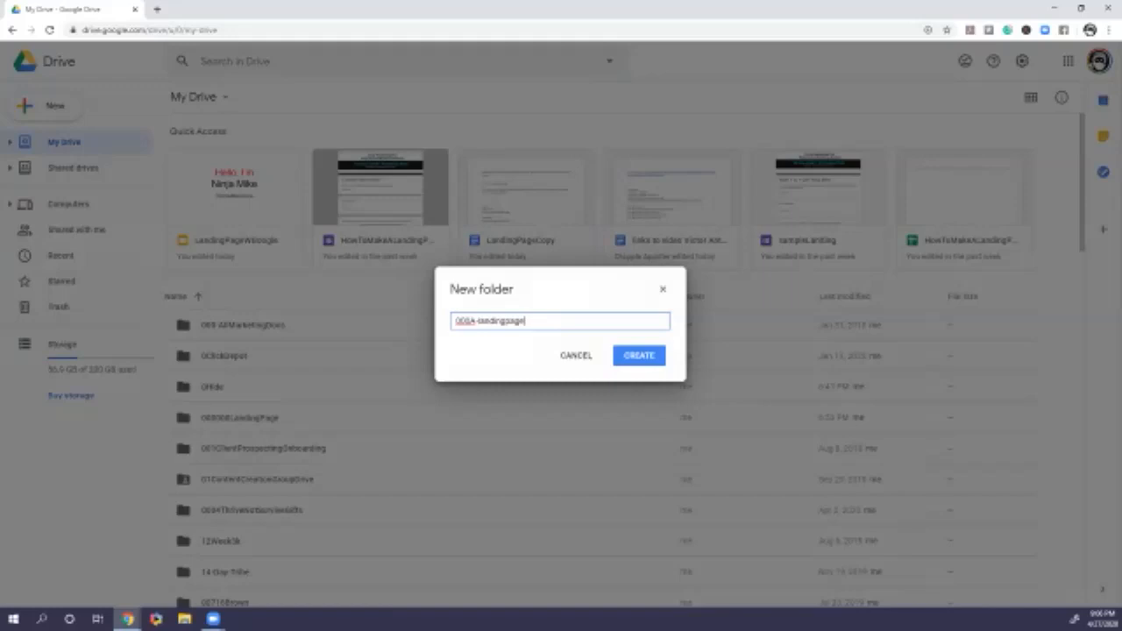
Create the new folder as 000A-landingpageClass in My Drive and open it
{"action": "type", "text": "-Old"}
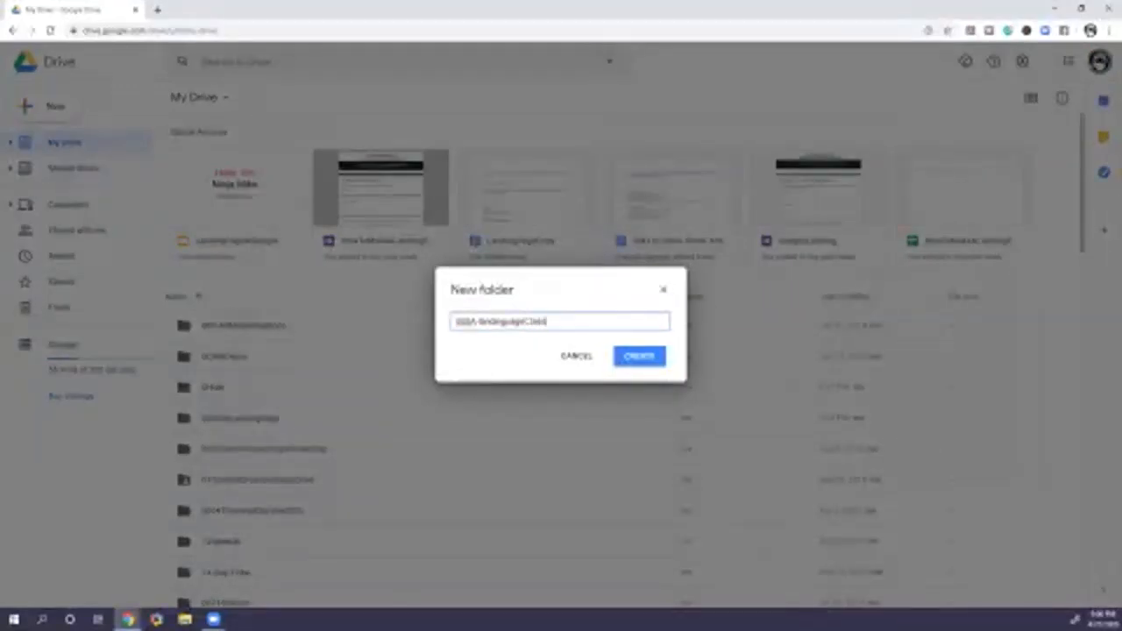
{"action": "key", "text": "Return"}
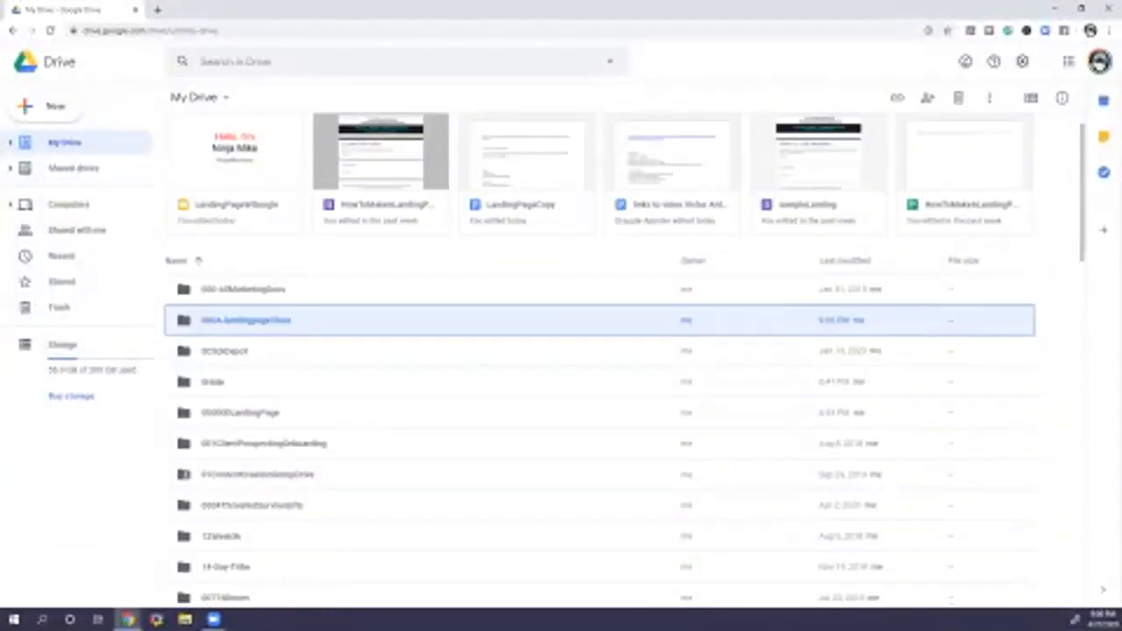
{"action": "key", "text": "Return"}
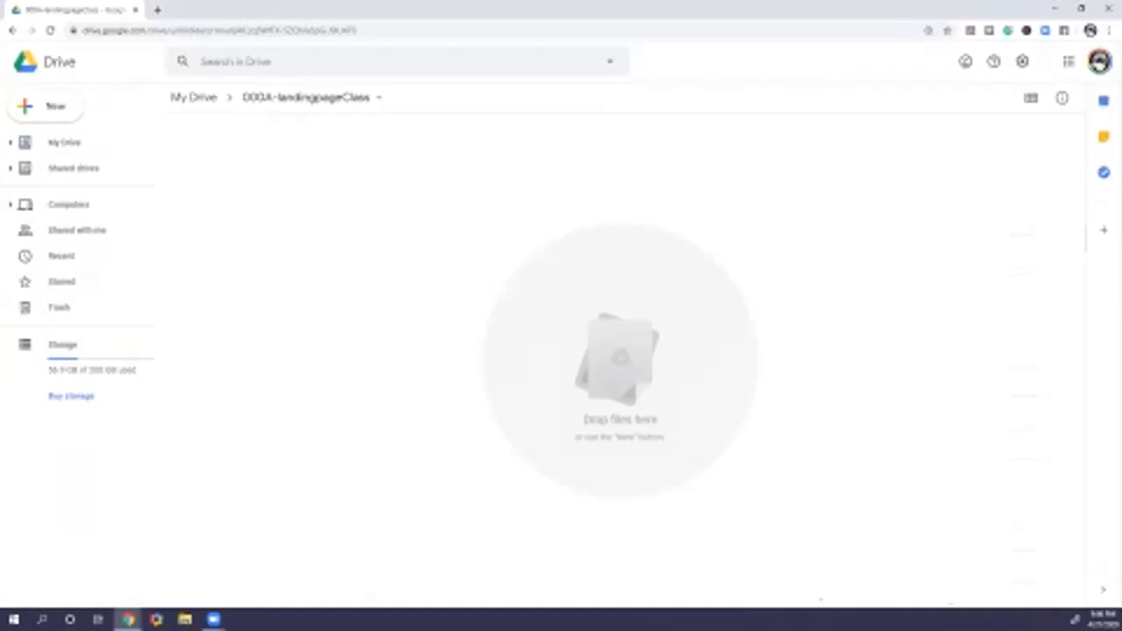
Create a blank Google Docs document inside the 000A-landingpageClass folder
{"action": "right_click", "coordinate": [381, 198]}
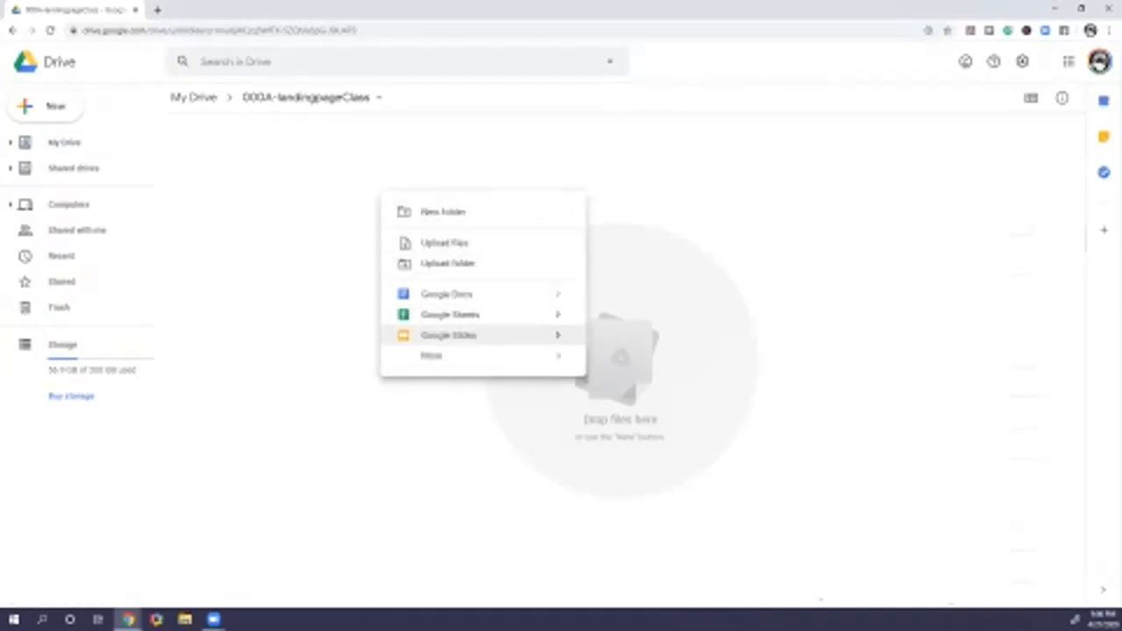
{"action": "mouse_move", "coordinate": [526, 355]}
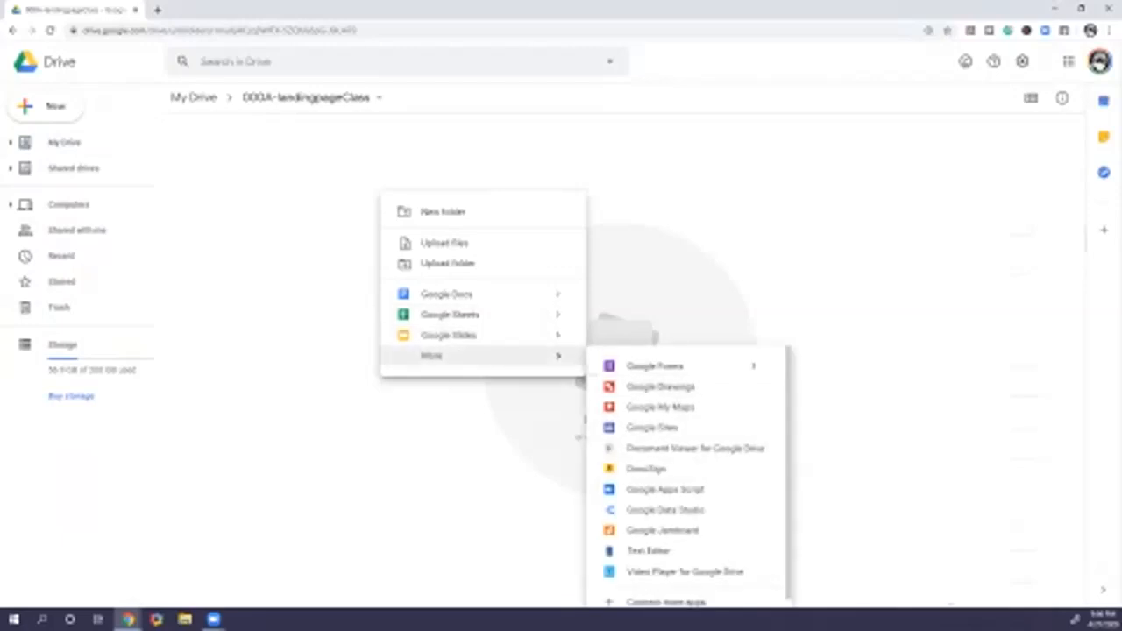
{"action": "mouse_move", "coordinate": [557, 294]}
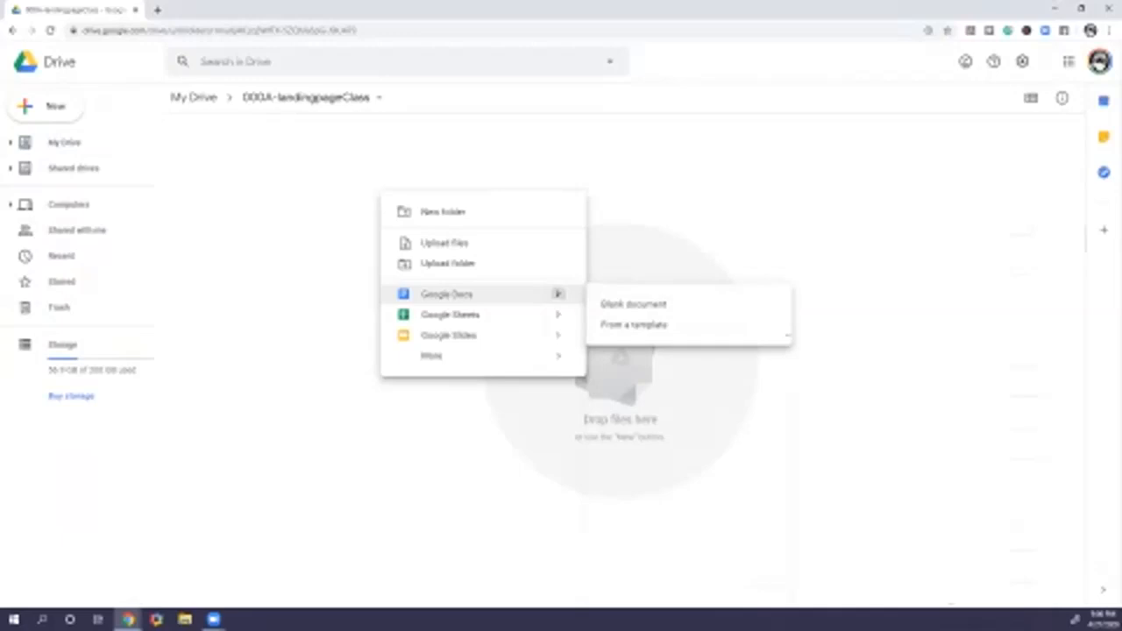
{"action": "left_click", "coordinate": [633, 304]}
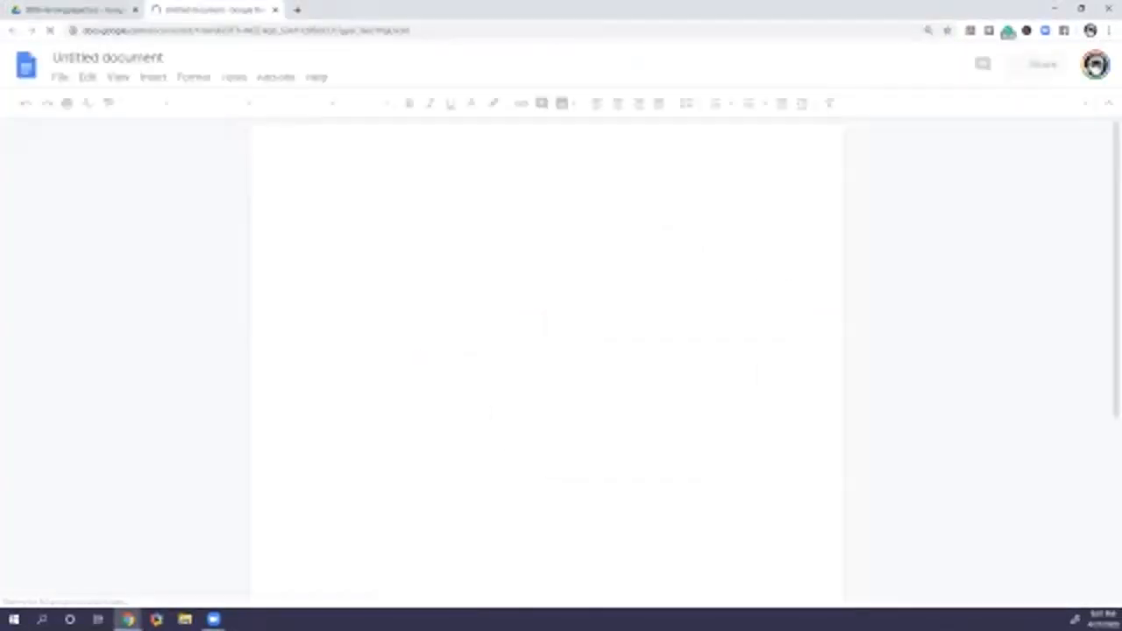
Rename the untitled document as "landingpage prep"
{"action": "left_click", "coordinate": [108, 57]}
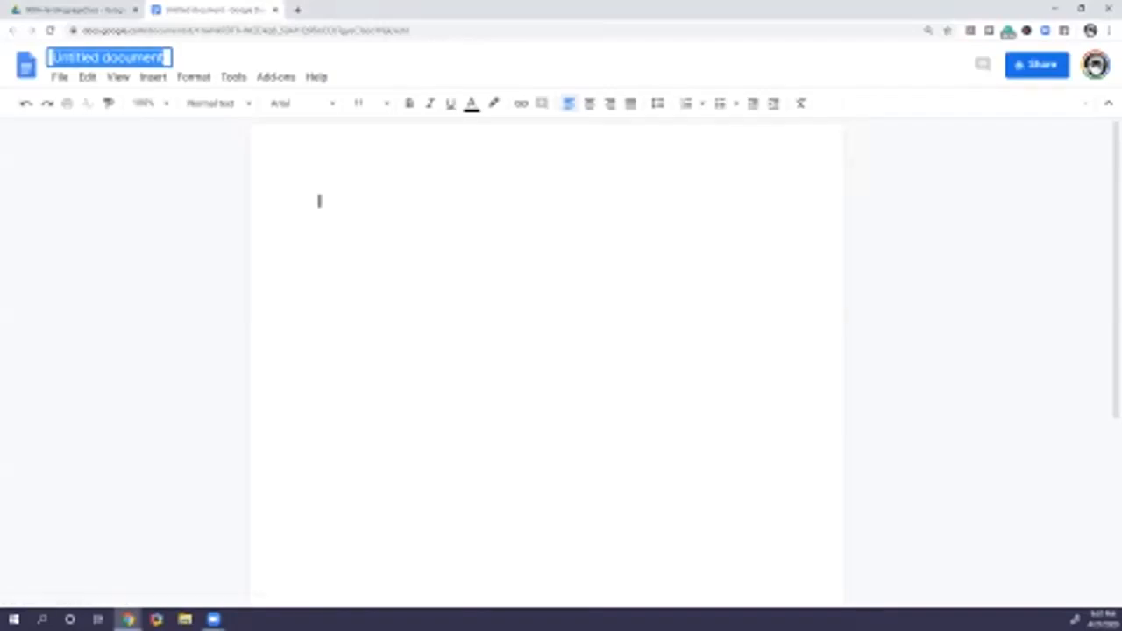
{"action": "type", "text": "land"}
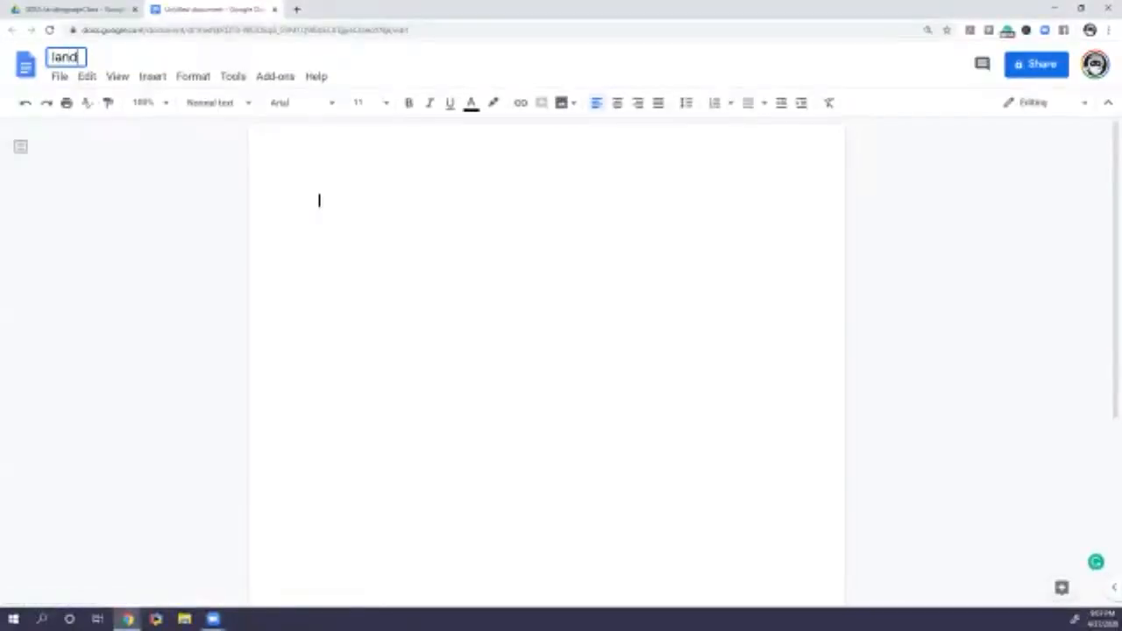
{"action": "type", "text": "ingp"}
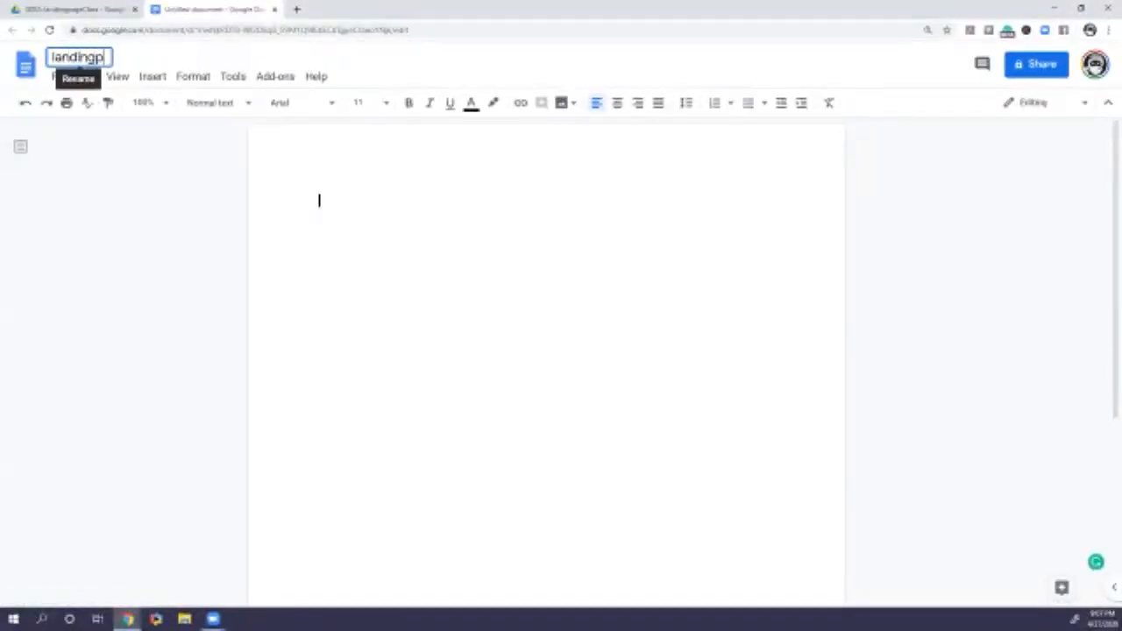
{"action": "type", "text": "age prep"}
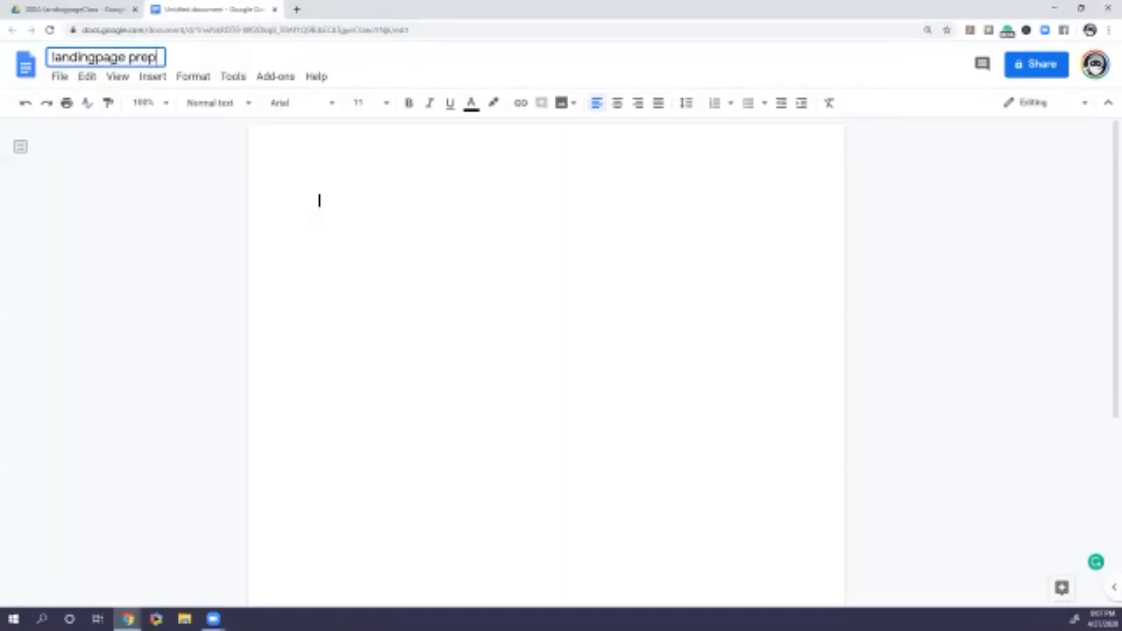
{"action": "key", "text": "Return"}
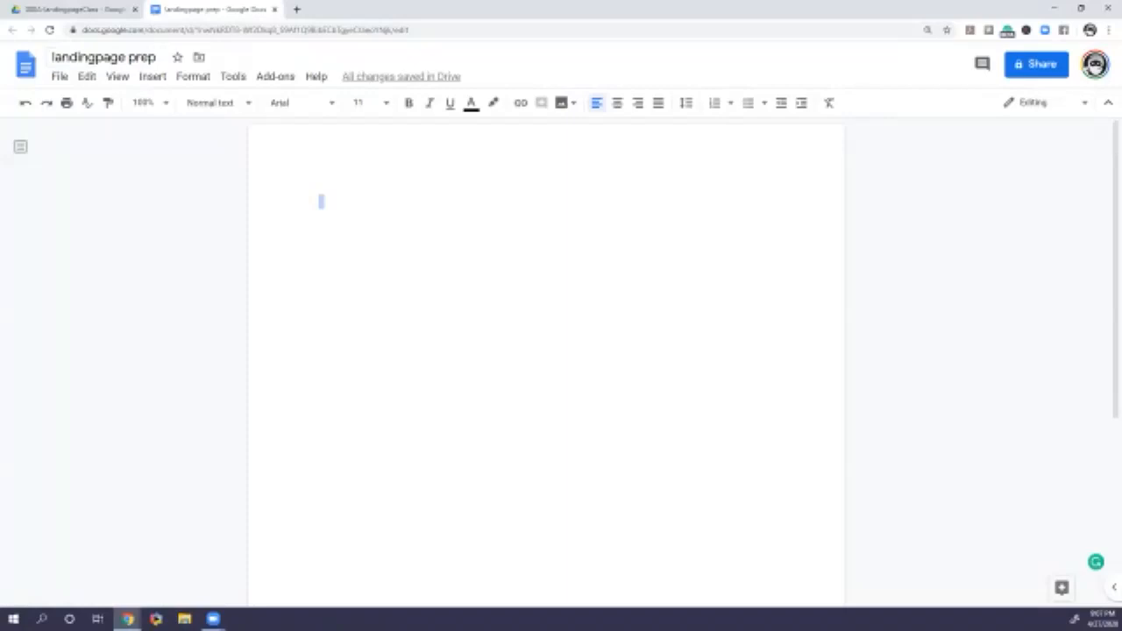
Open YouTube in a new browser tab and go to the channel's uploaded videos in YouTube Studio
{"action": "left_click", "coordinate": [296, 9]}
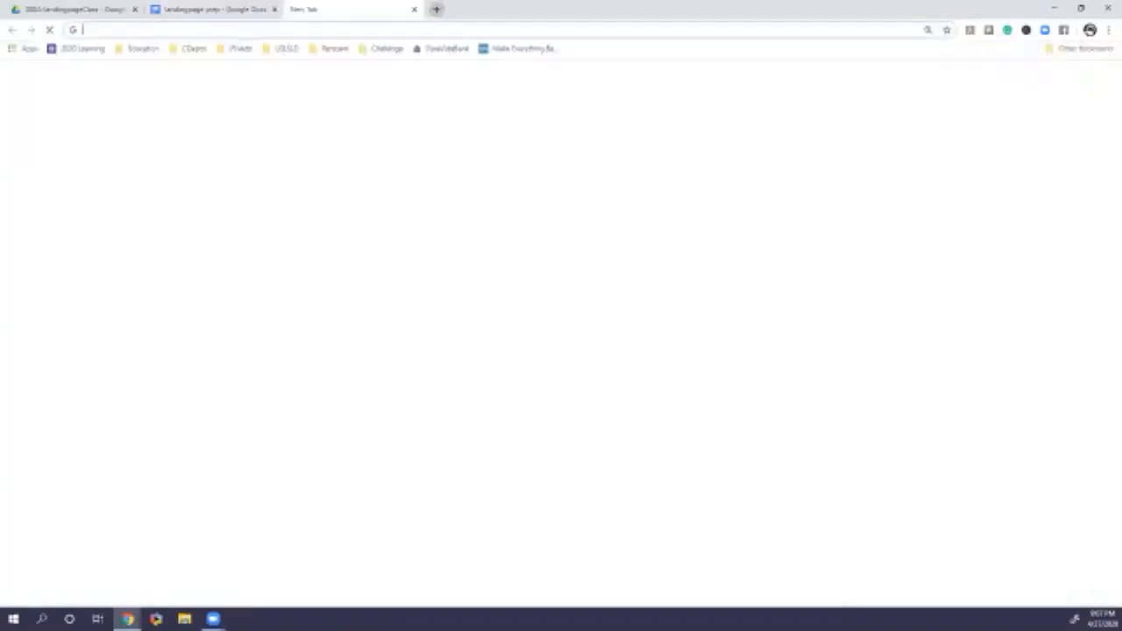
{"action": "left_click", "coordinate": [643, 368]}
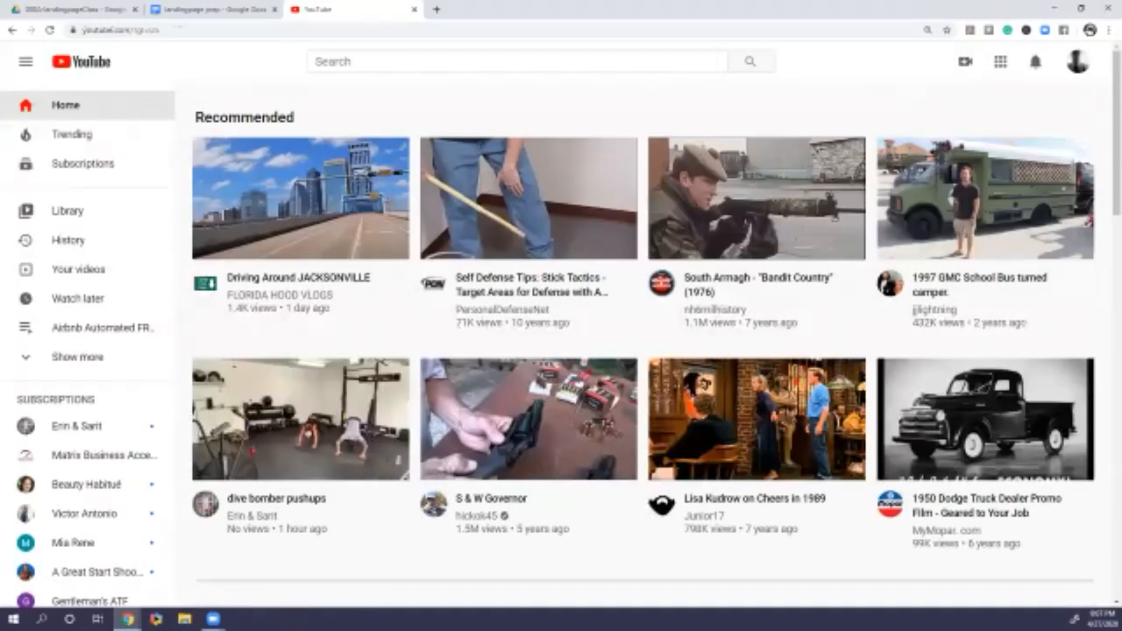
{"action": "left_click", "coordinate": [1077, 61]}
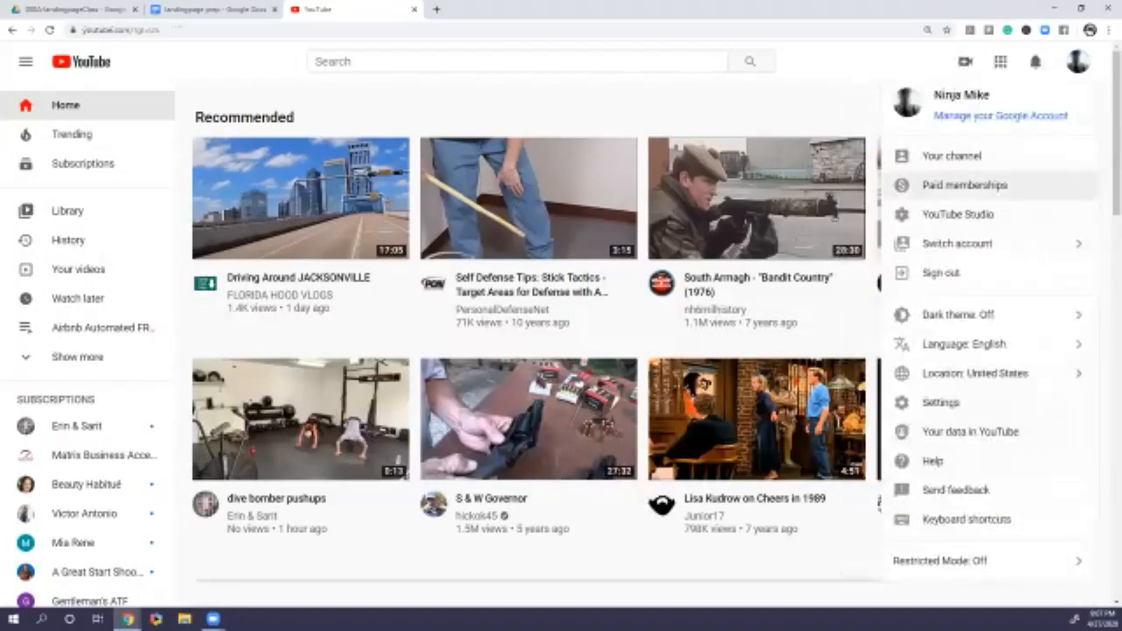
{"action": "left_click", "coordinate": [957, 214]}
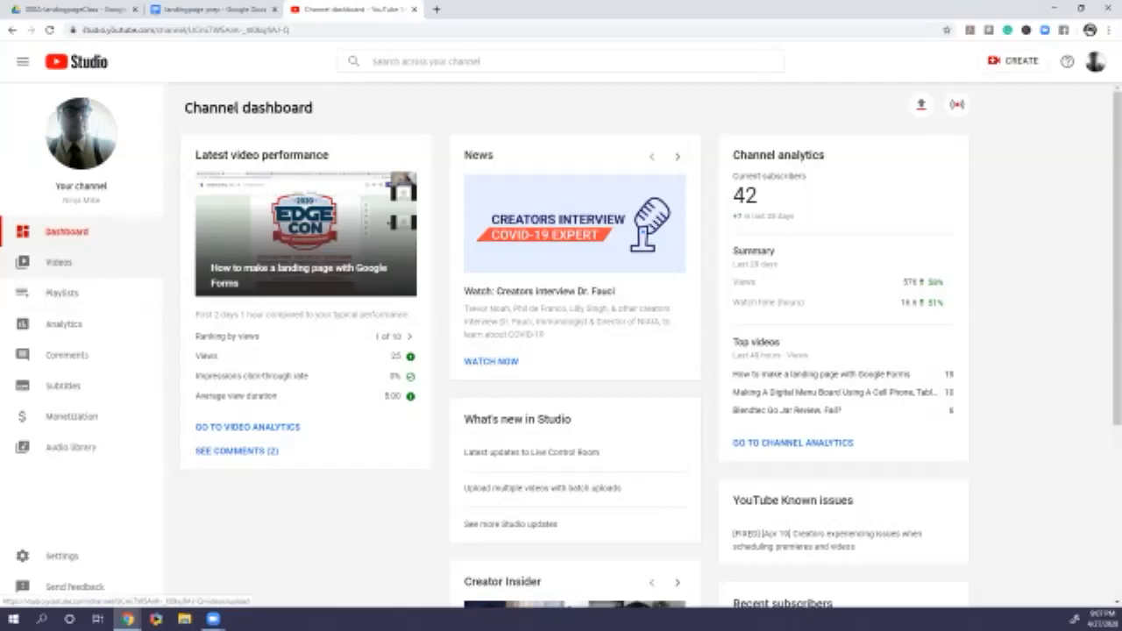
{"action": "left_click", "coordinate": [59, 262]}
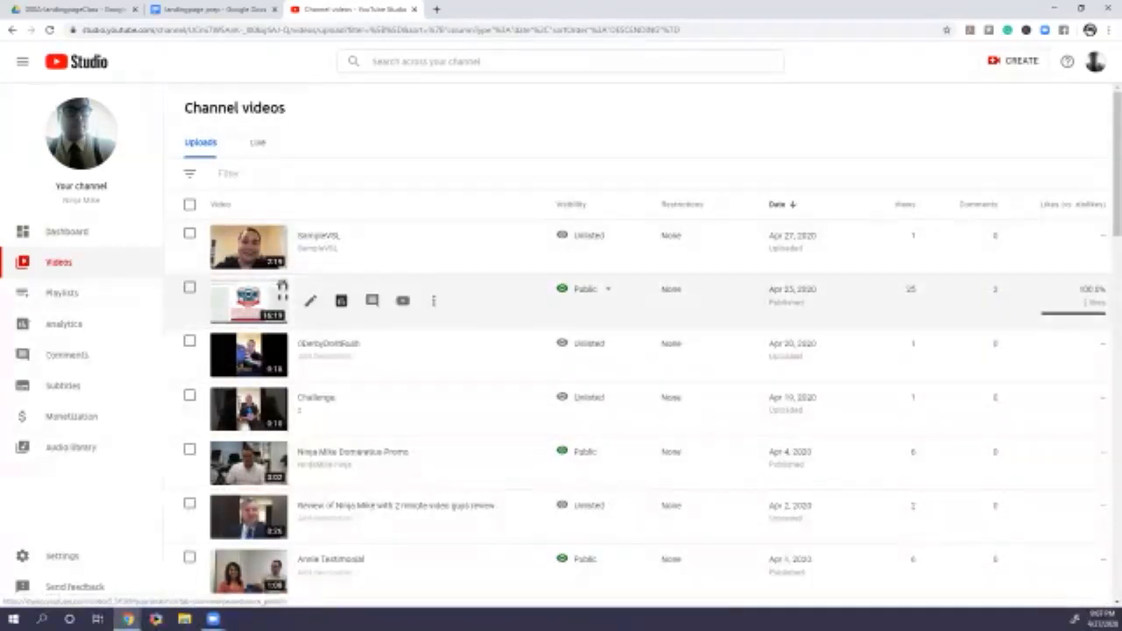
{"action": "mouse_move", "coordinate": [589, 235]}
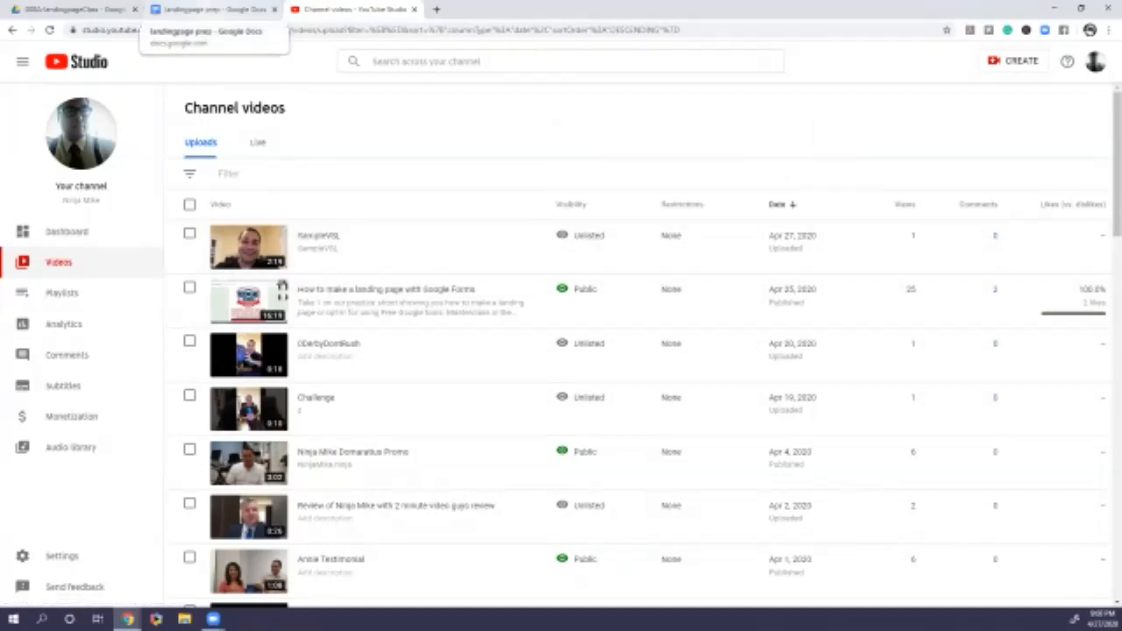
Switch back to the 000A-landingpageClass folder in Google Drive and create a new Google Form there
{"action": "left_click", "coordinate": [210, 9]}
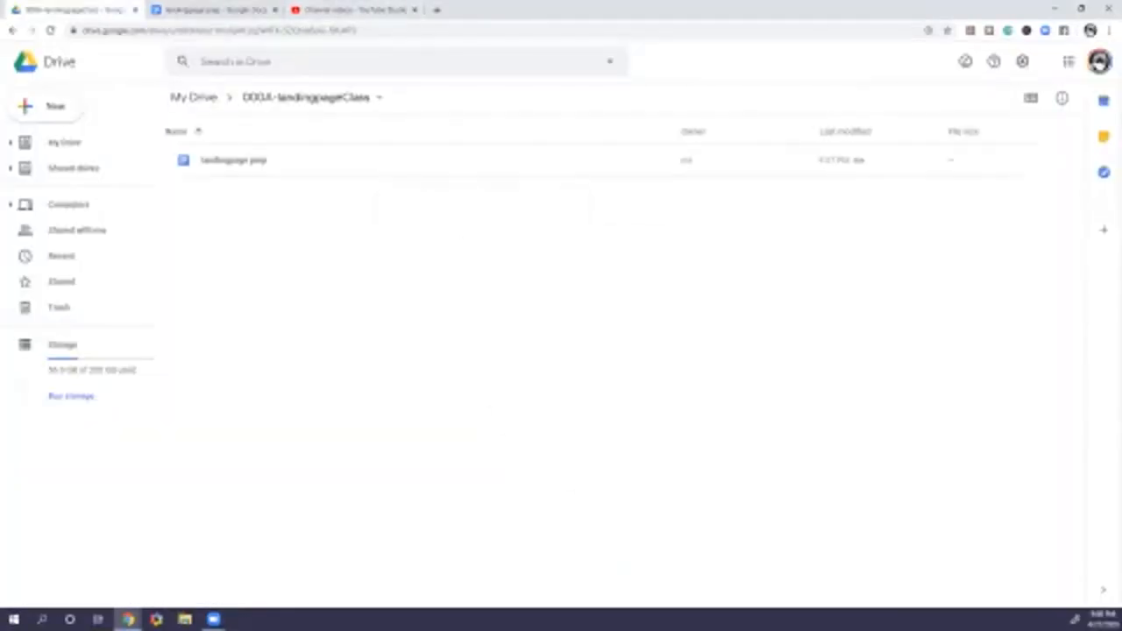
{"action": "right_click", "coordinate": [365, 287]}
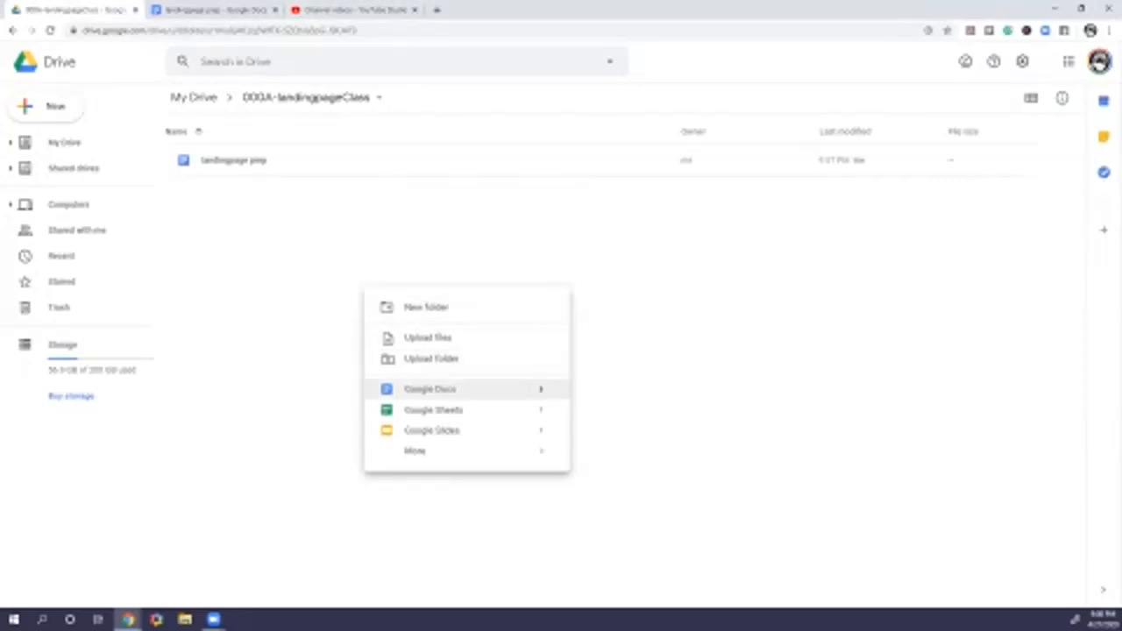
{"action": "mouse_move", "coordinate": [438, 451]}
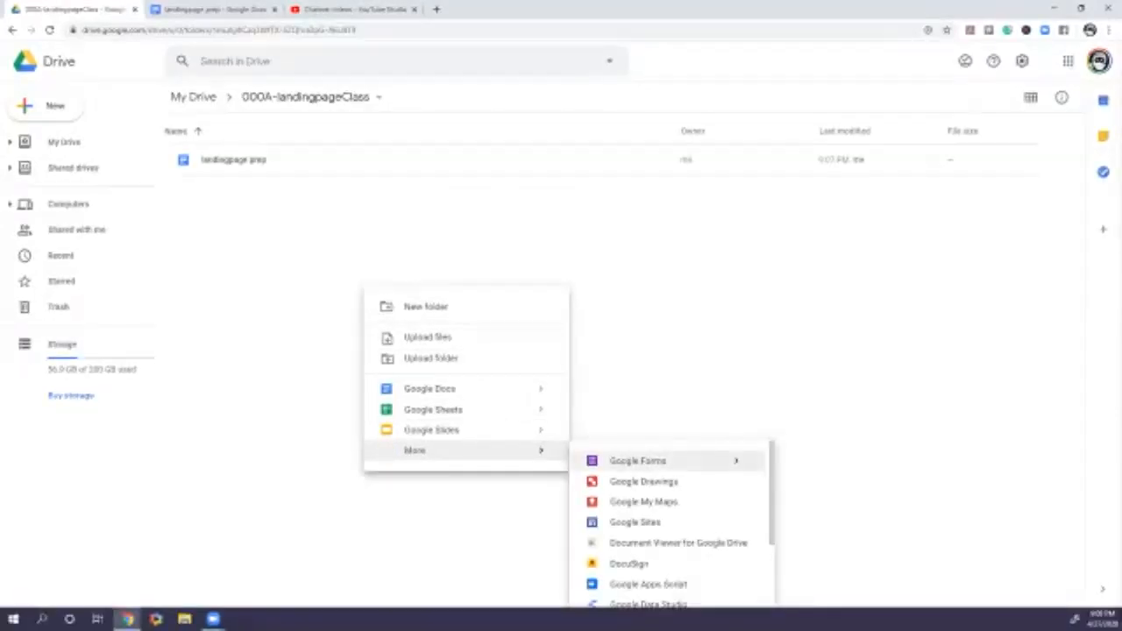
{"action": "left_click", "coordinate": [637, 460]}
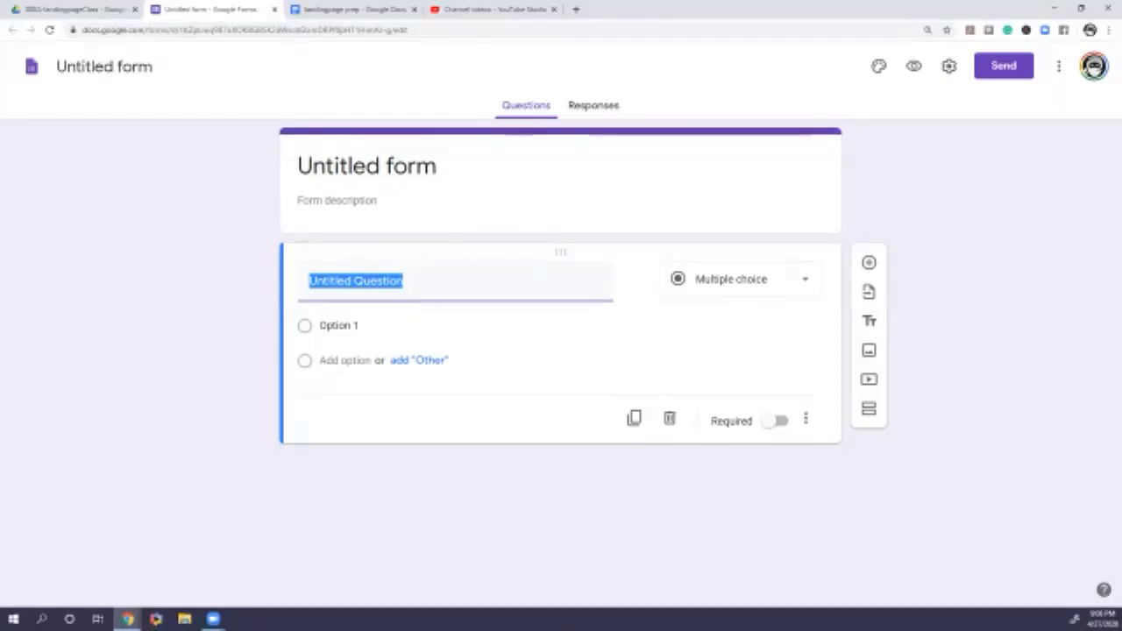
Name the untitled form ClassForm and enter "Sample For For Web Class" as its description
{"action": "left_click", "coordinate": [104, 67]}
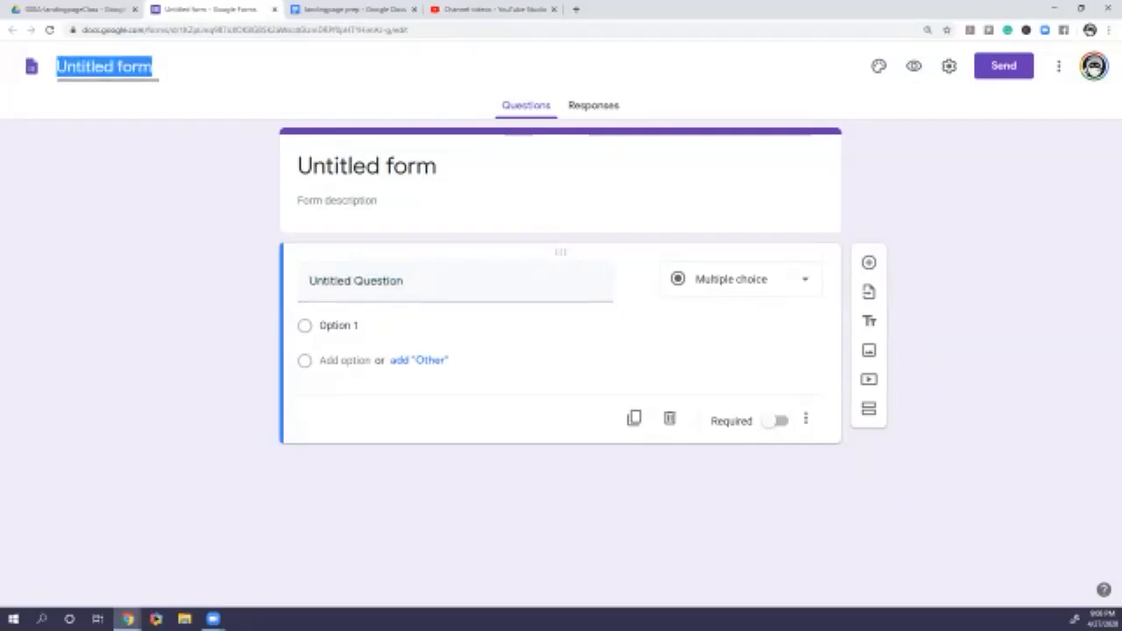
{"action": "type", "text": "C"}
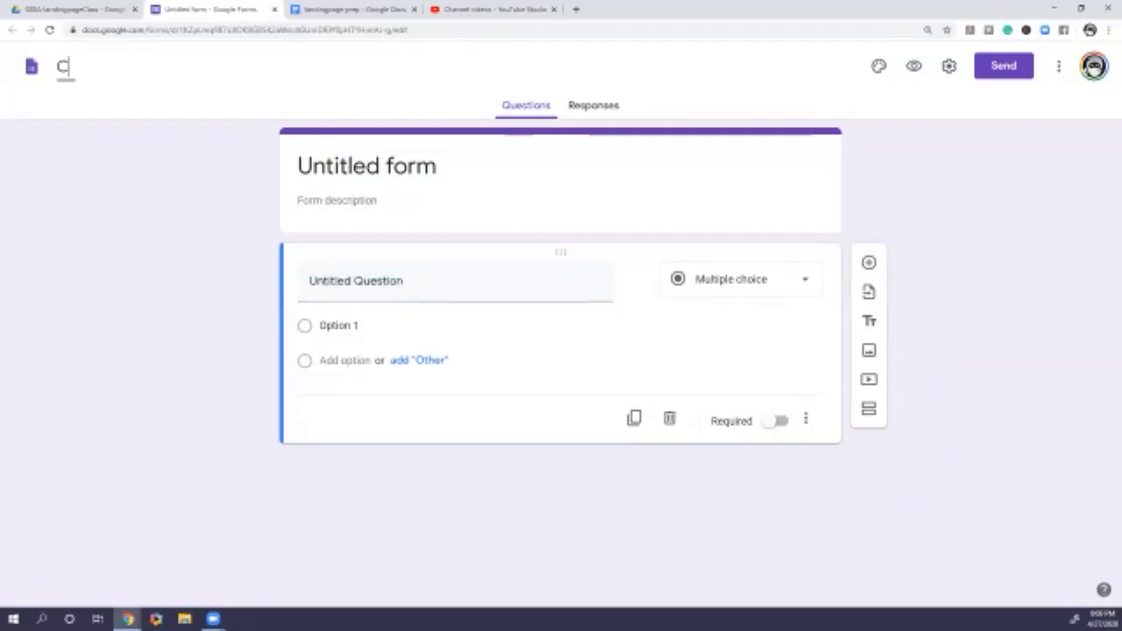
{"action": "type", "text": "lassForm"}
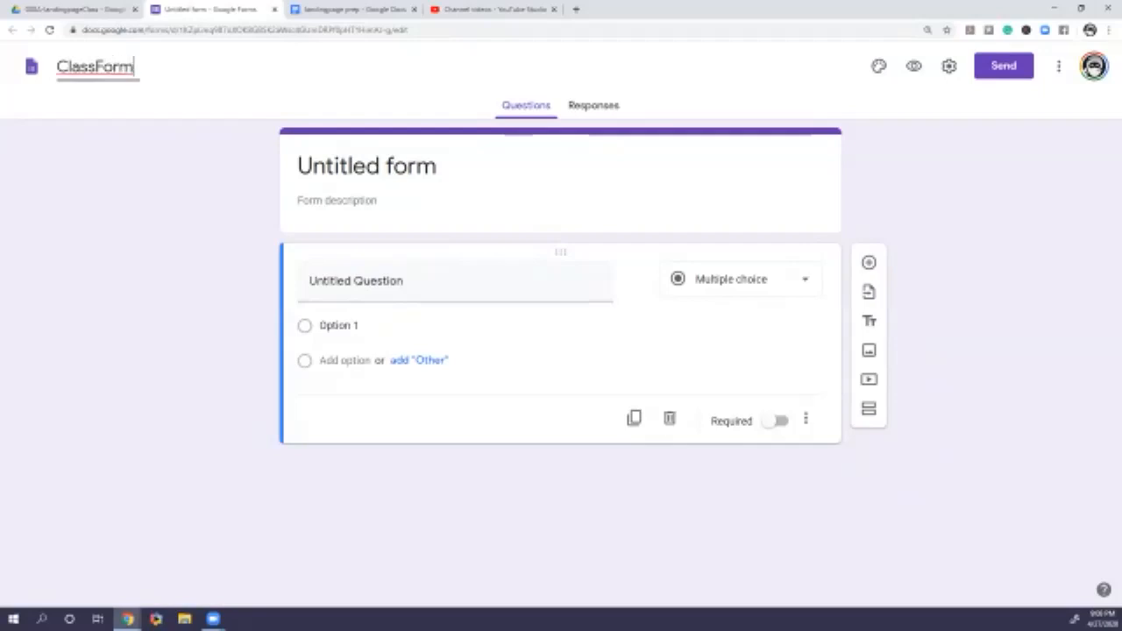
{"action": "key", "text": "Return"}
{"action": "left_click", "coordinate": [337, 201]}
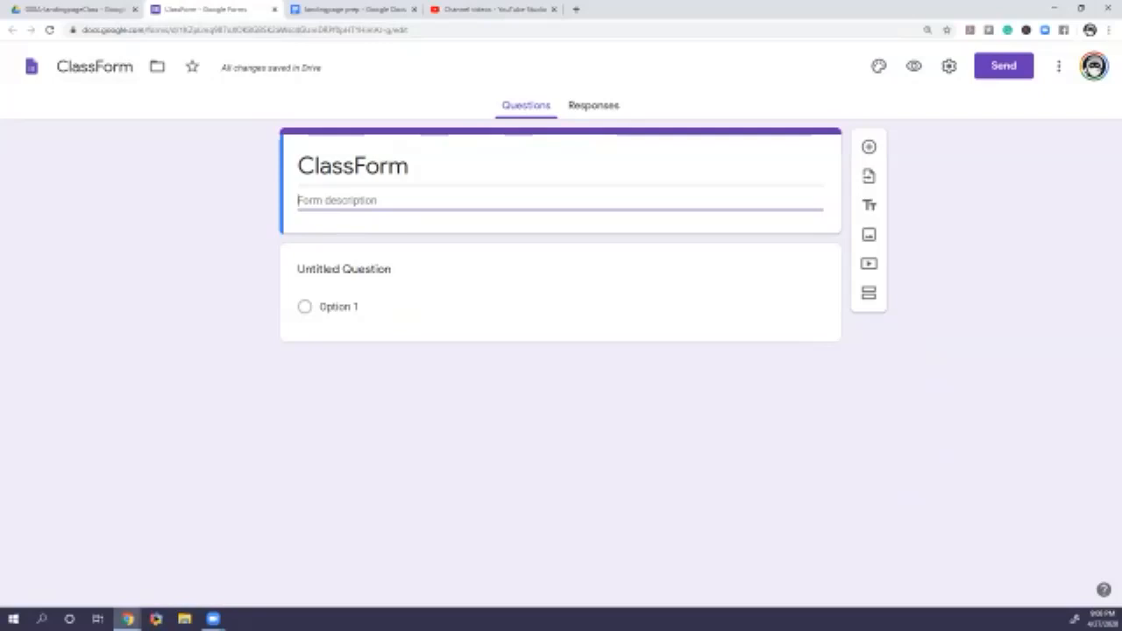
{"action": "type", "text": "Sample For For Web Class"}
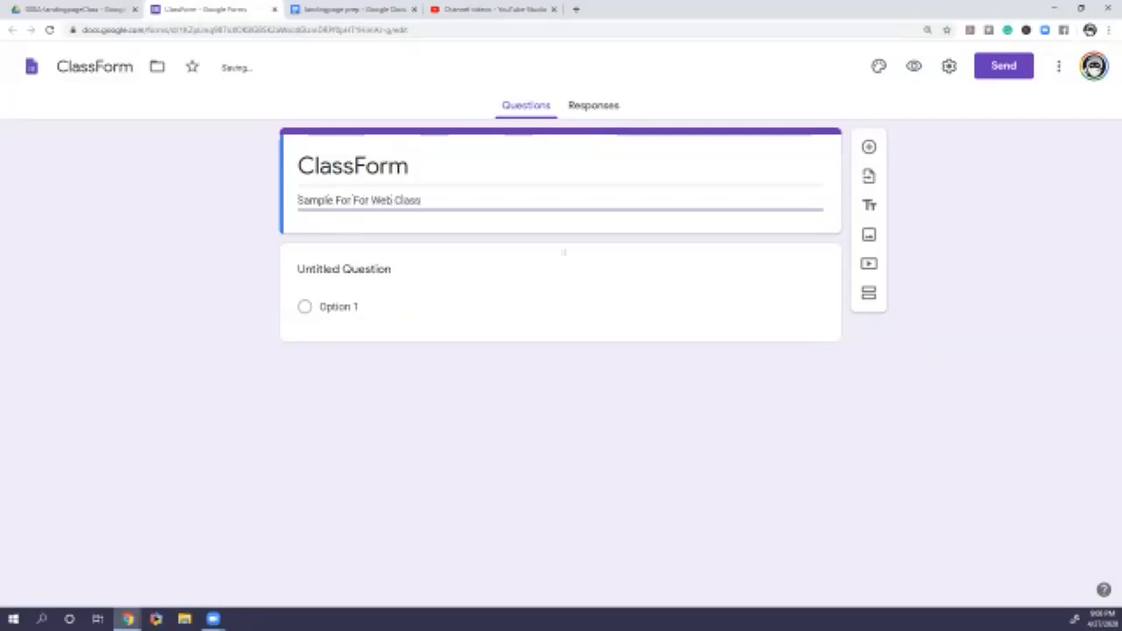
Replace the default untitled question with a new multiple-choice question reading "Do you like free pizza"
{"action": "left_click", "coordinate": [344, 270]}
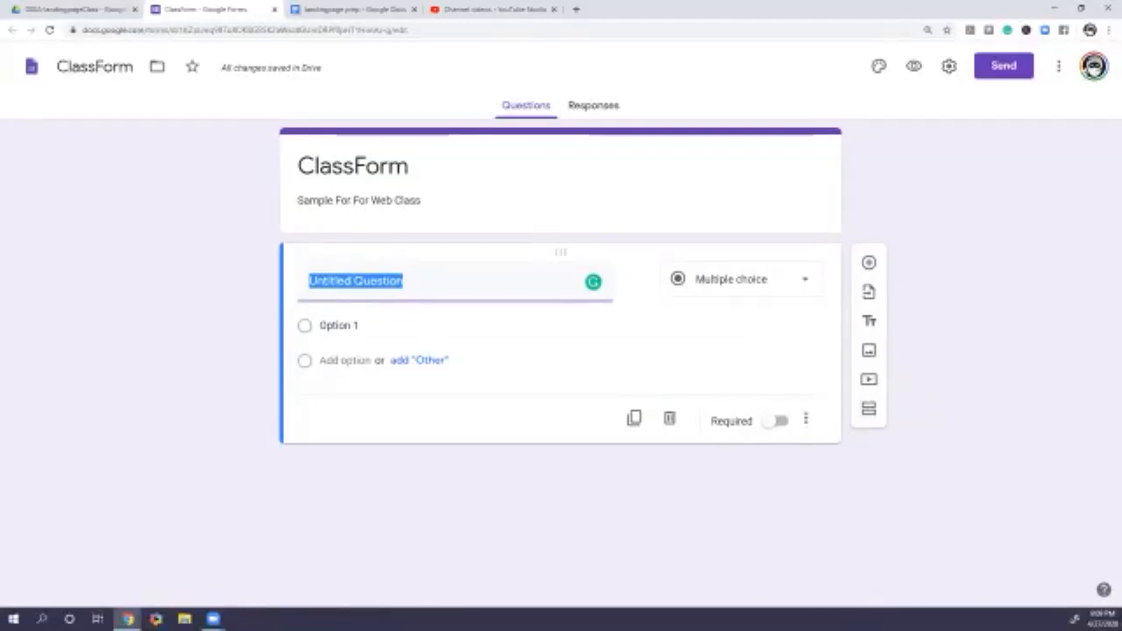
{"action": "left_click", "coordinate": [670, 418]}
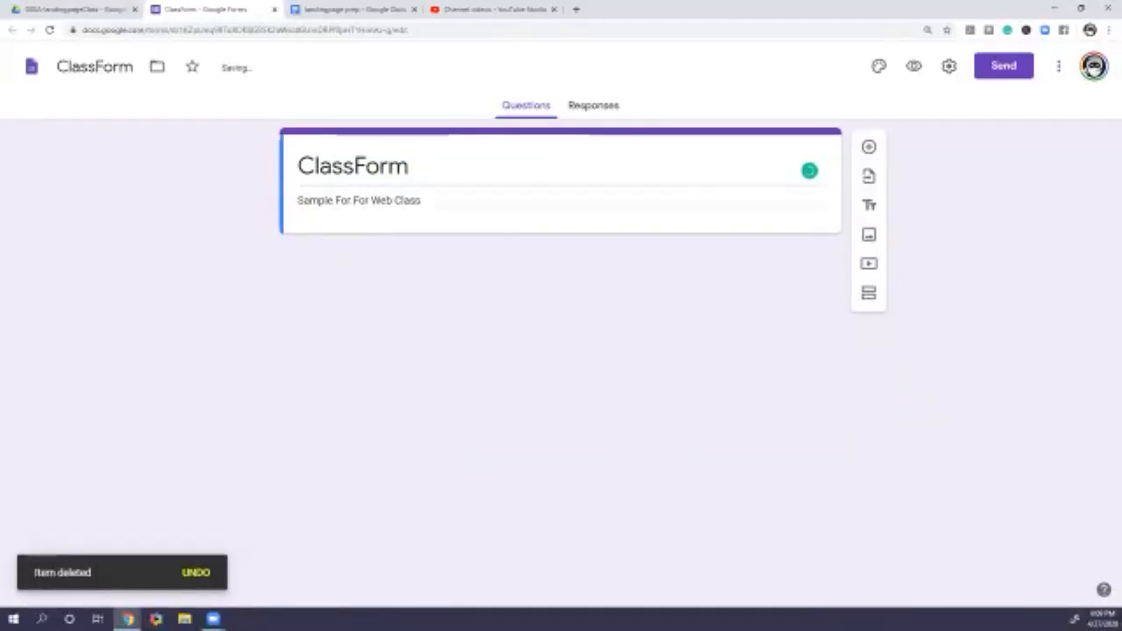
{"action": "left_click", "coordinate": [868, 146]}
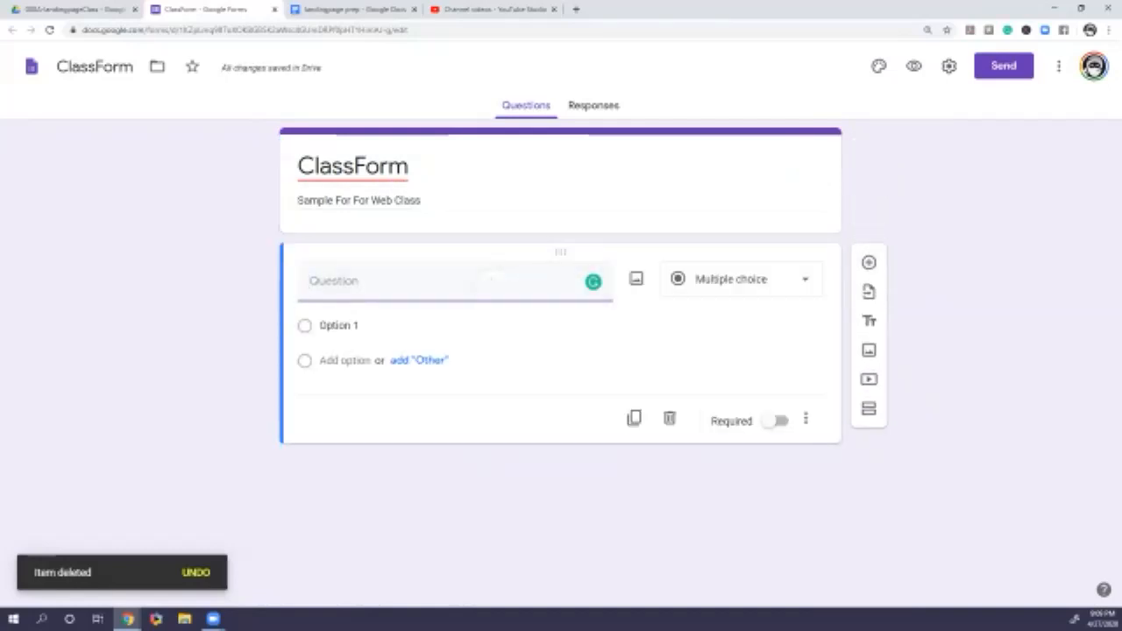
{"action": "left_click", "coordinate": [740, 279]}
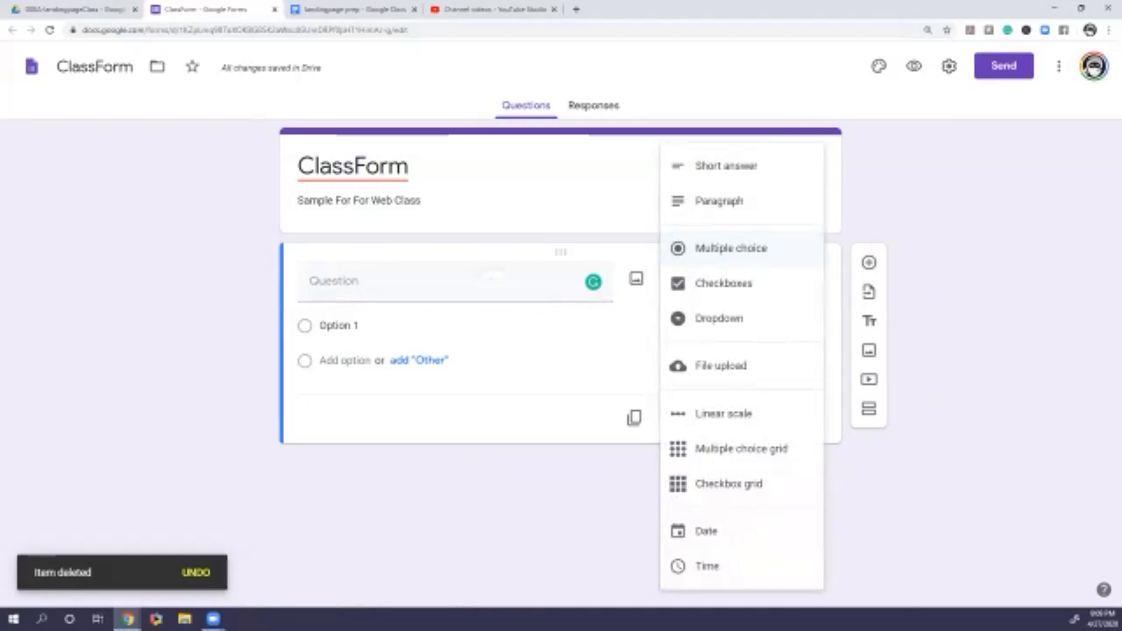
{"action": "left_click", "coordinate": [731, 248]}
{"action": "left_click", "coordinate": [446, 281]}
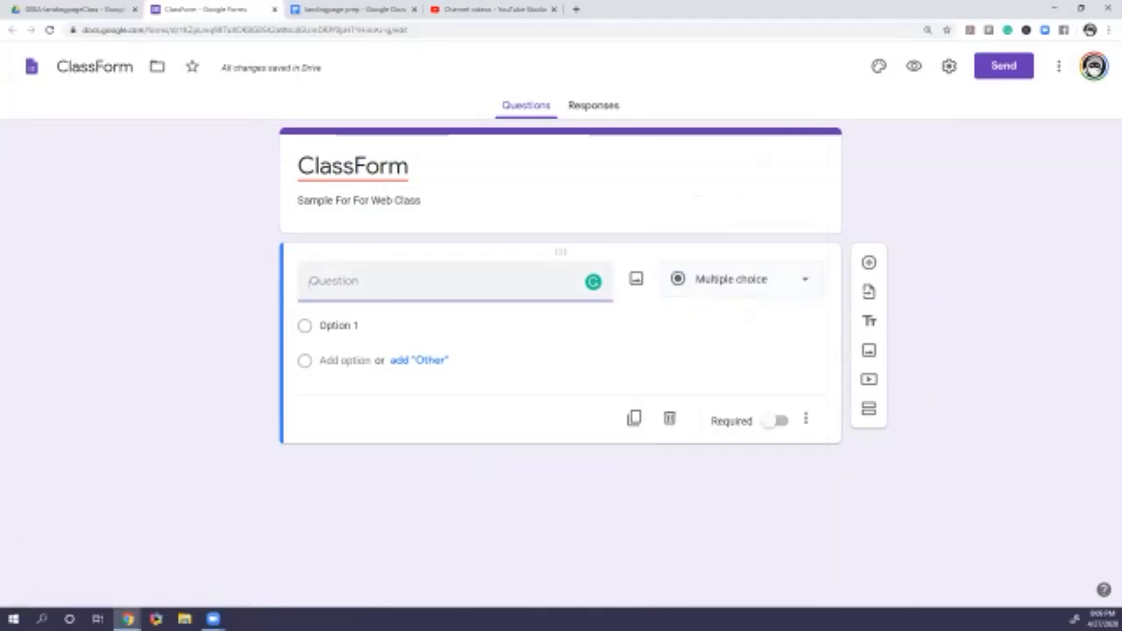
{"action": "type", "text": "Do you like free pizza"}
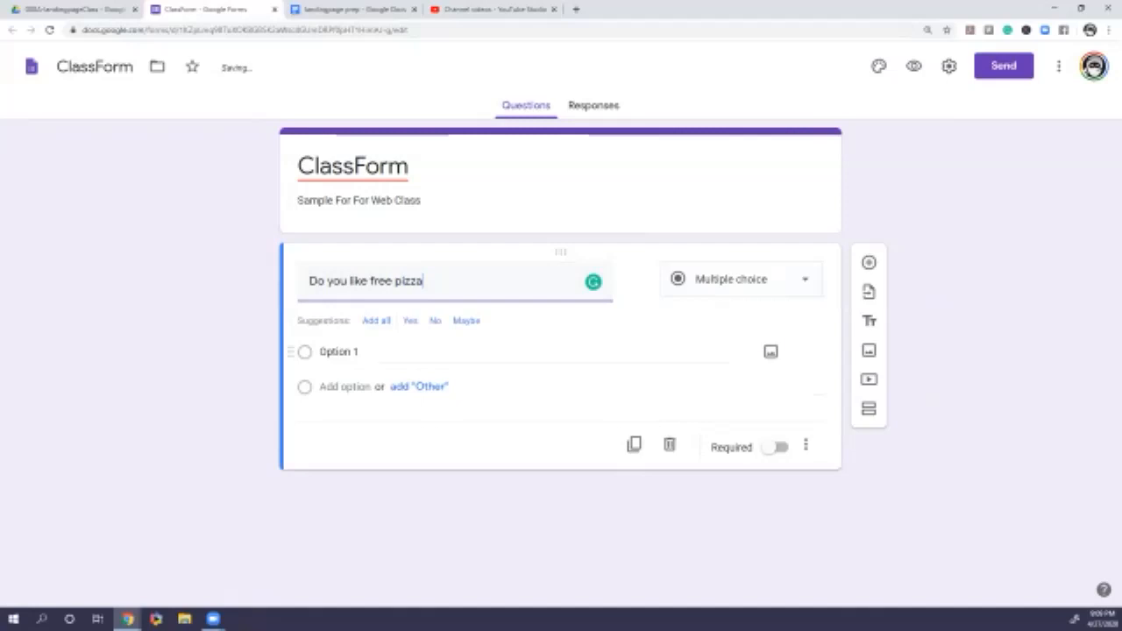
Add the suggested answers Yes, No and Maybe as options of the free pizza question
{"action": "left_click", "coordinate": [409, 321]}
{"action": "left_click", "coordinate": [409, 321]}
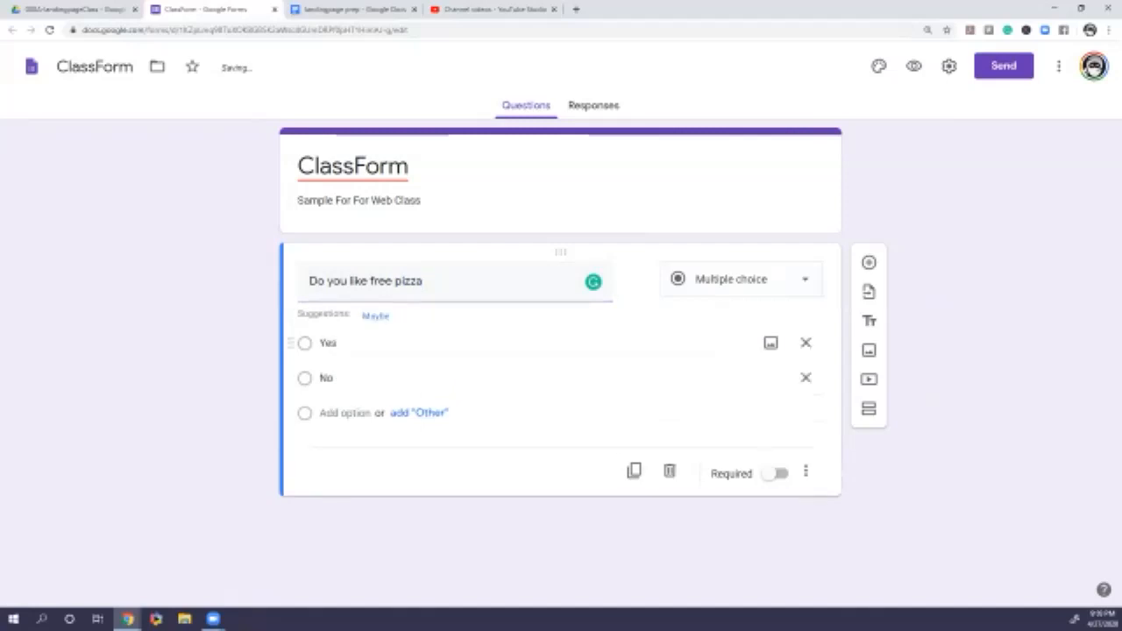
{"action": "left_click", "coordinate": [376, 317]}
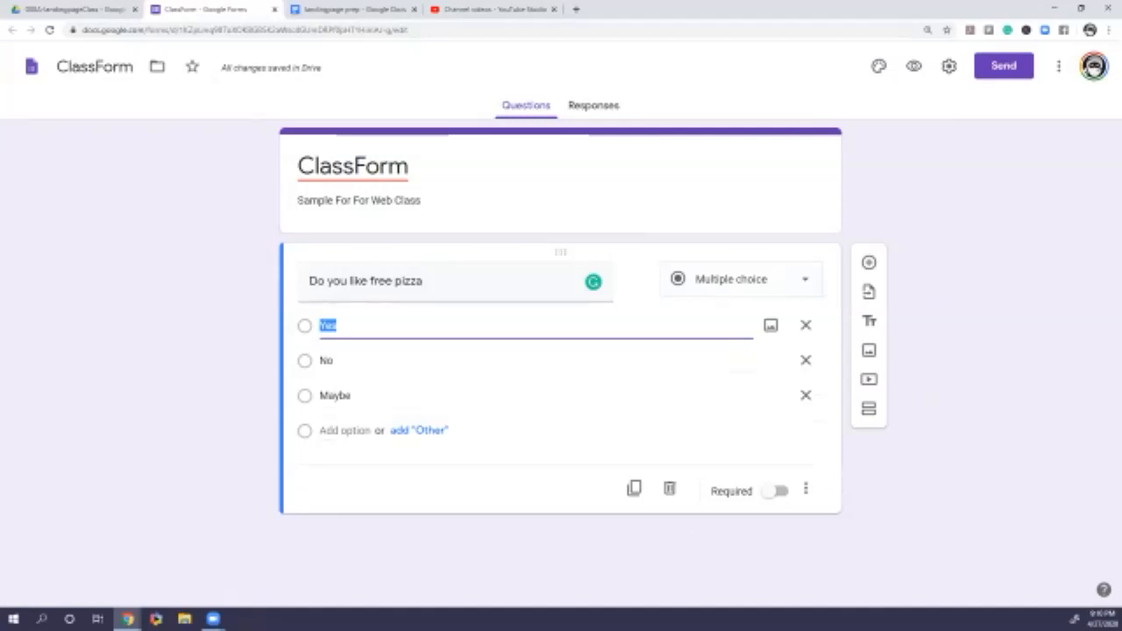
Turn the Required setting on for the free pizza question and back off
{"action": "left_click", "coordinate": [778, 491]}
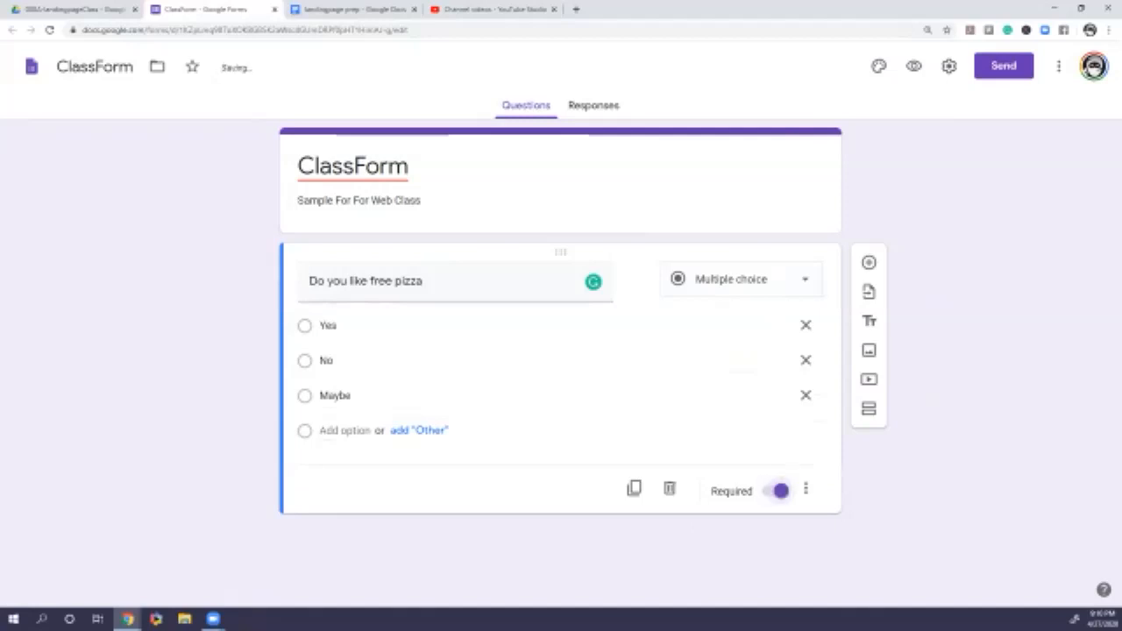
{"action": "left_click", "coordinate": [778, 491]}
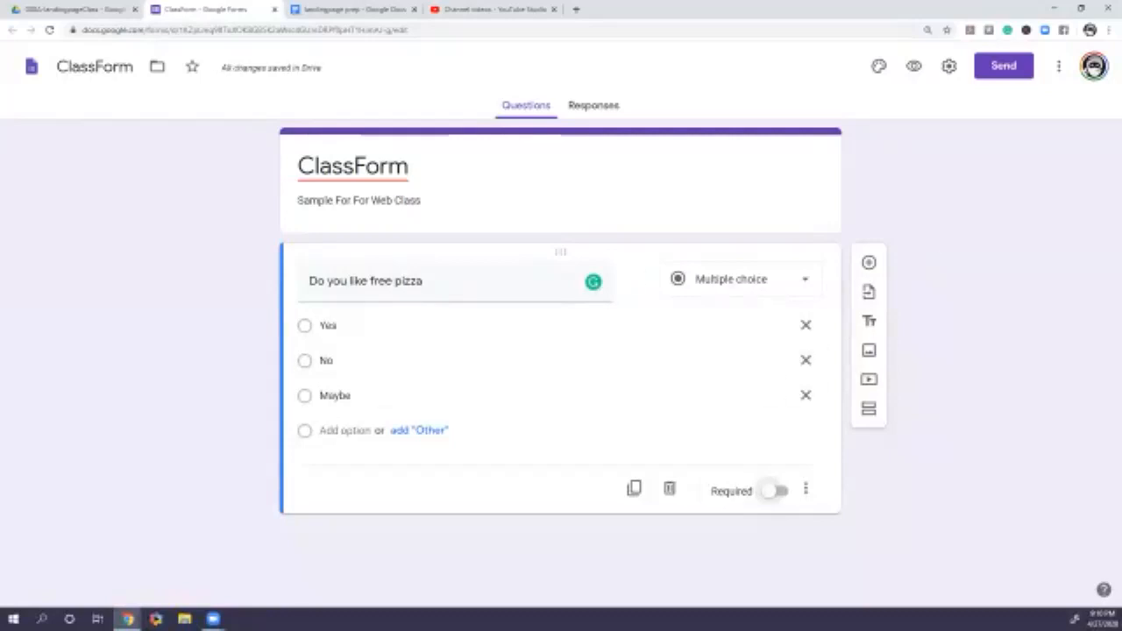
Add a checkboxes question reading "What toppings?" below the free pizza question
{"action": "left_click", "coordinate": [869, 262]}
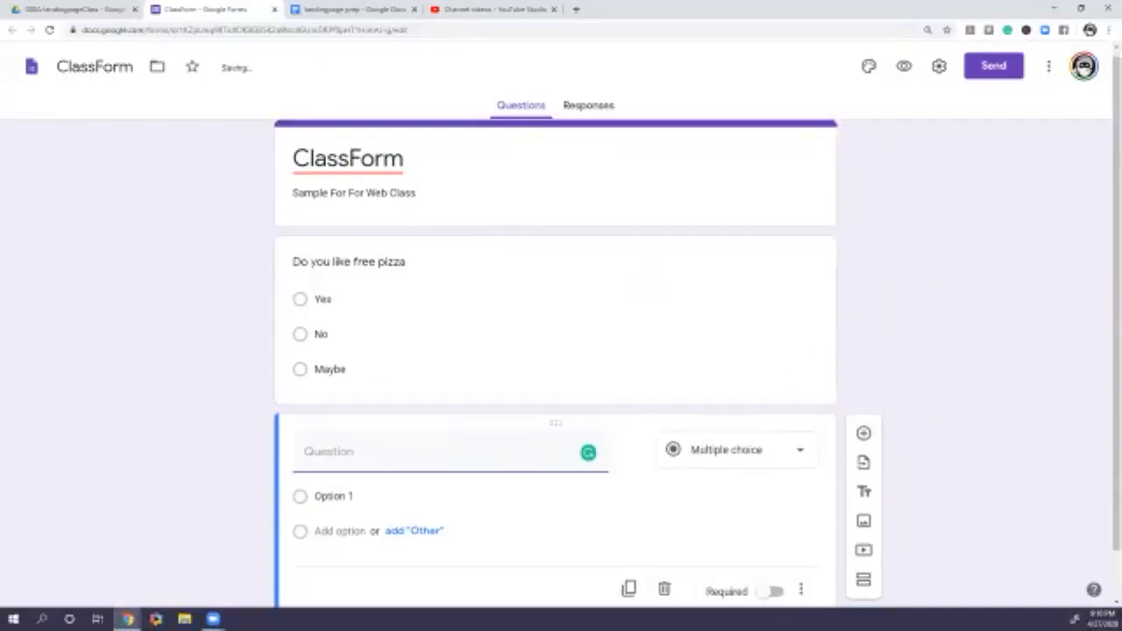
{"action": "left_click", "coordinate": [738, 396]}
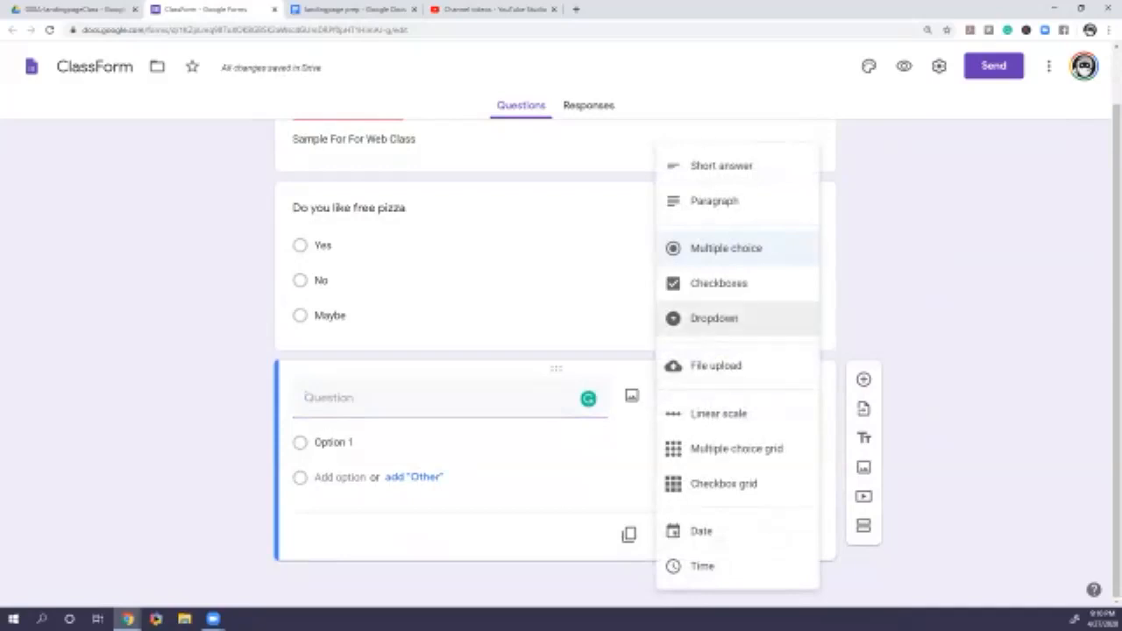
{"action": "left_click", "coordinate": [718, 283]}
{"action": "left_click", "coordinate": [421, 398]}
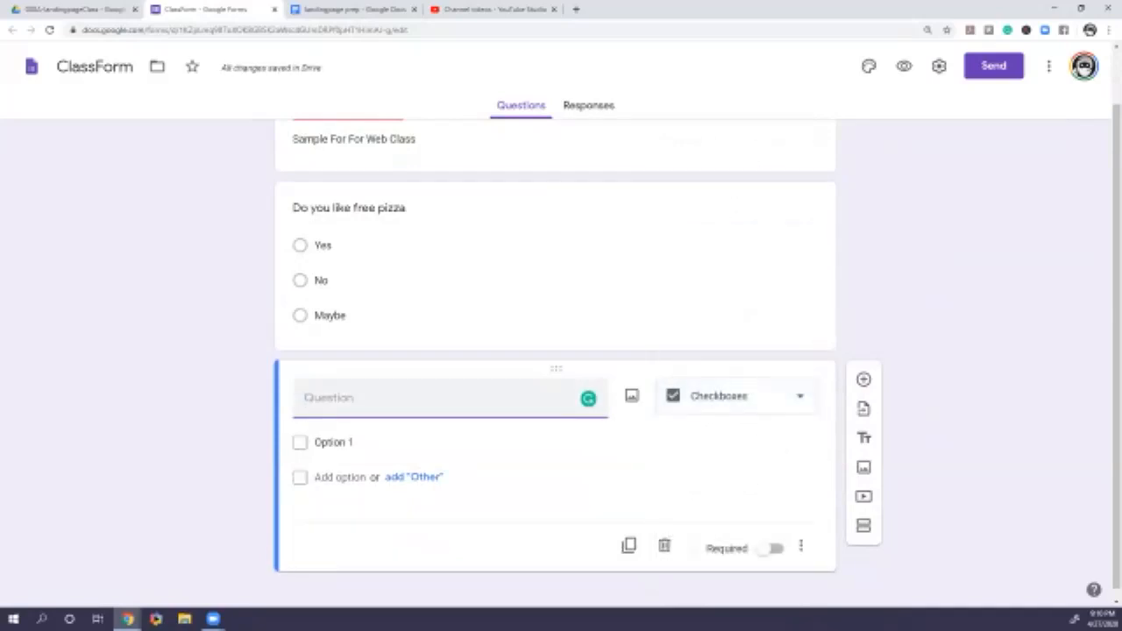
{"action": "type", "text": "What toppings?"}
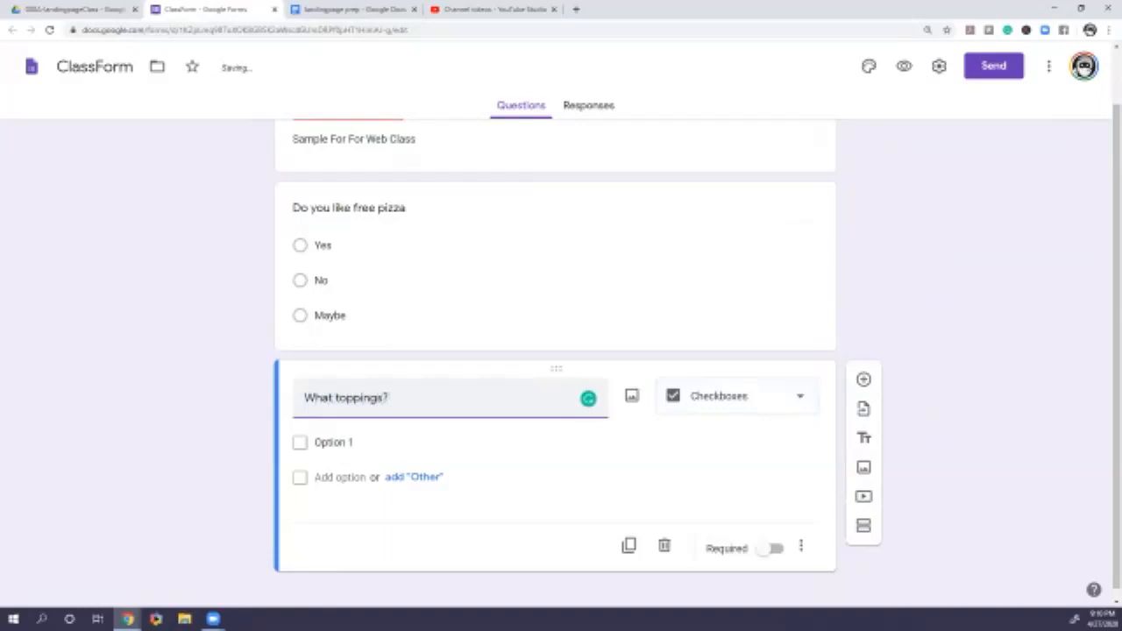
Enter Meat, Veggie and Plain as the options of the toppings question
{"action": "left_click", "coordinate": [350, 442]}
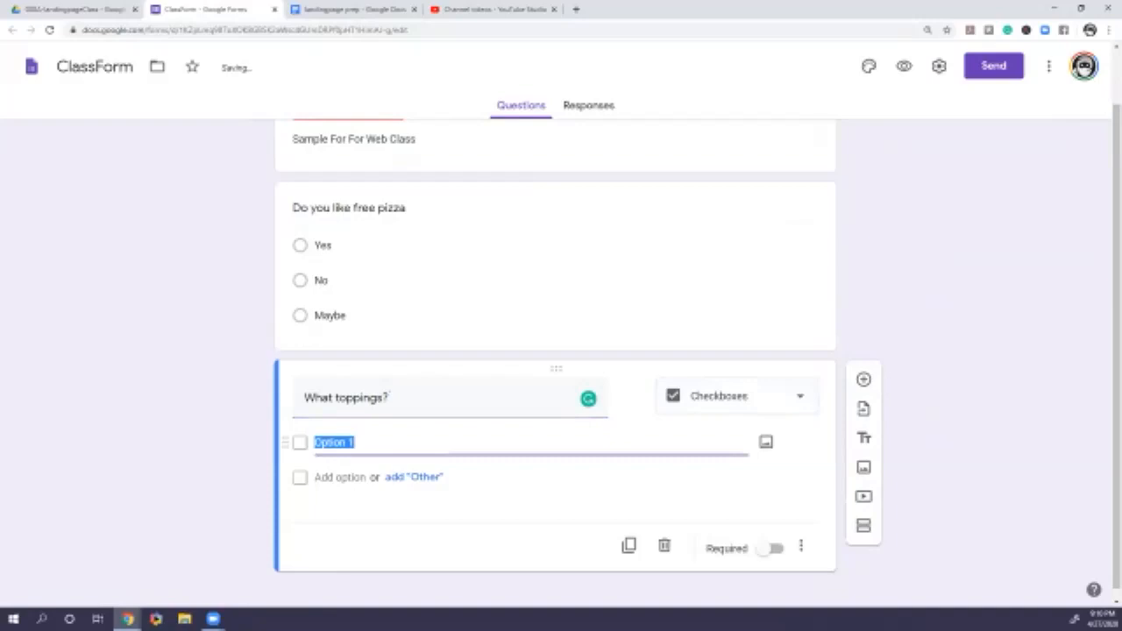
{"action": "type", "text": "Meat"}
{"action": "key", "text": "Return"}
{"action": "type", "text": "Veggie"}
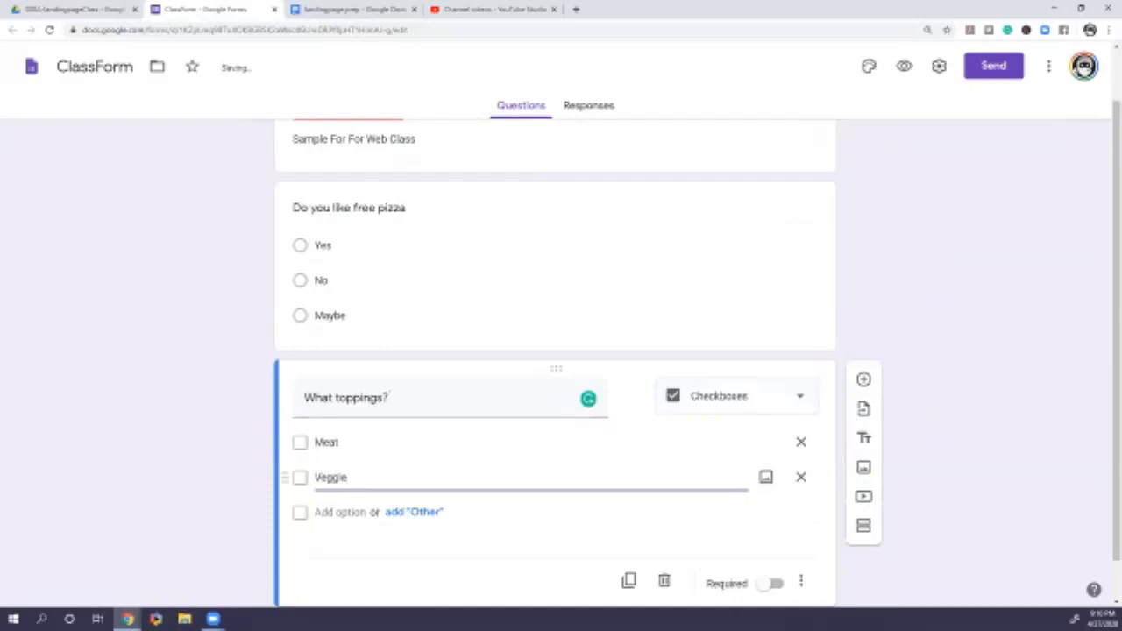
{"action": "key", "text": "Return"}
{"action": "type", "text": "Piz"}
{"action": "type", "text": "in"}
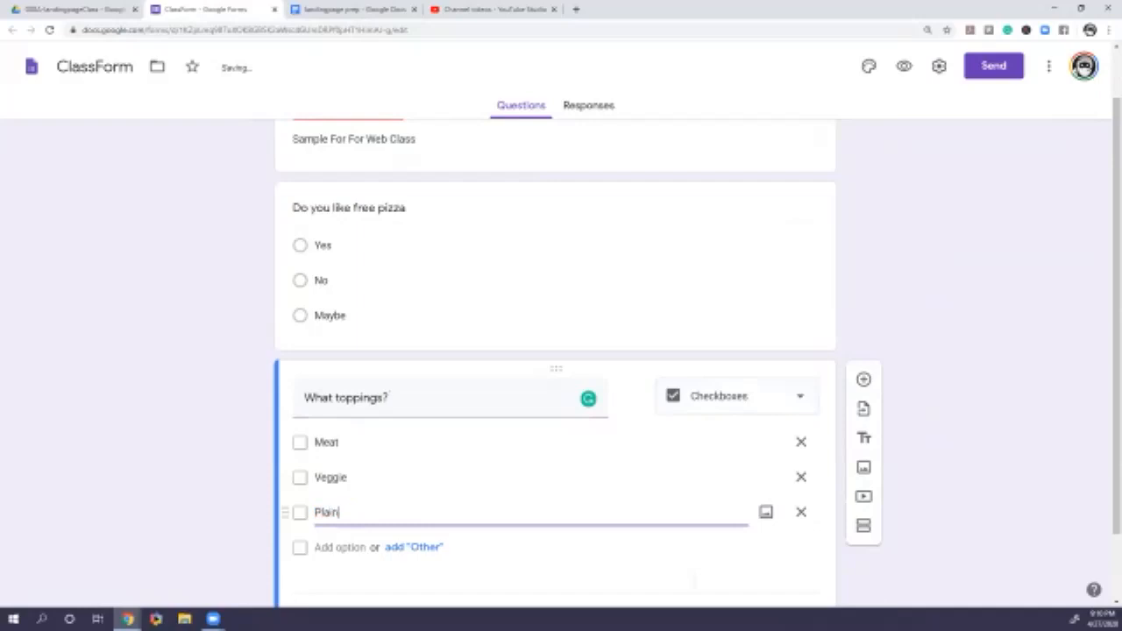
{"action": "left_click", "coordinate": [561, 571]}
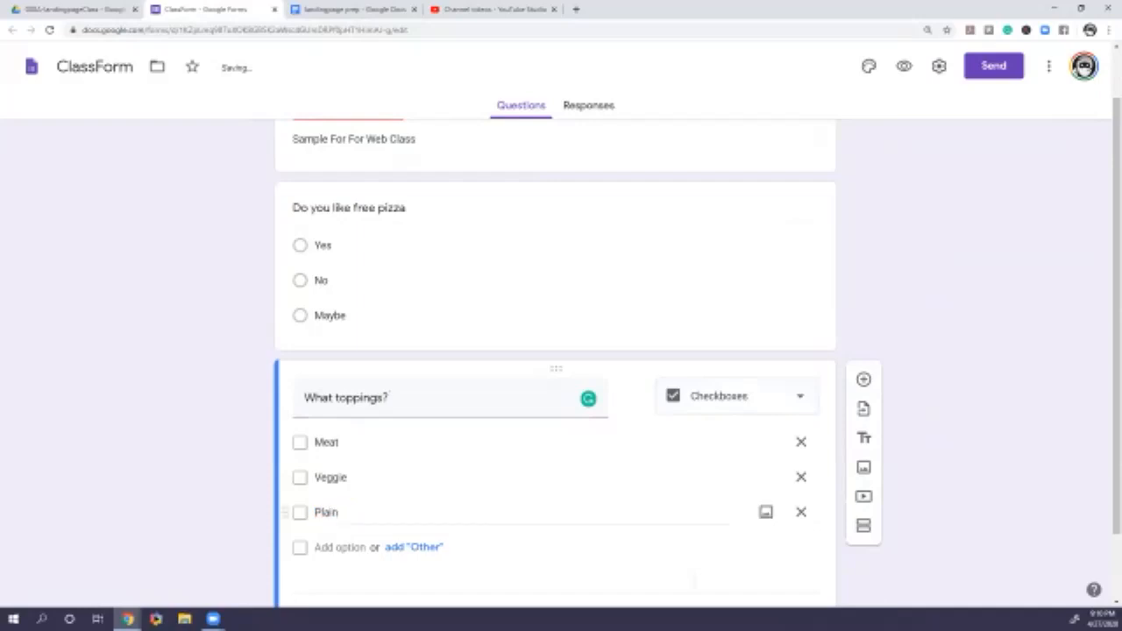
Add a dropdown question reading "Pick you area" below the toppings question
{"action": "scroll", "coordinate": [561, 464], "scroll_direction": "down", "scroll_amount": 1}
{"action": "scroll", "coordinate": [766, 431], "scroll_direction": "down", "scroll_amount": 1}
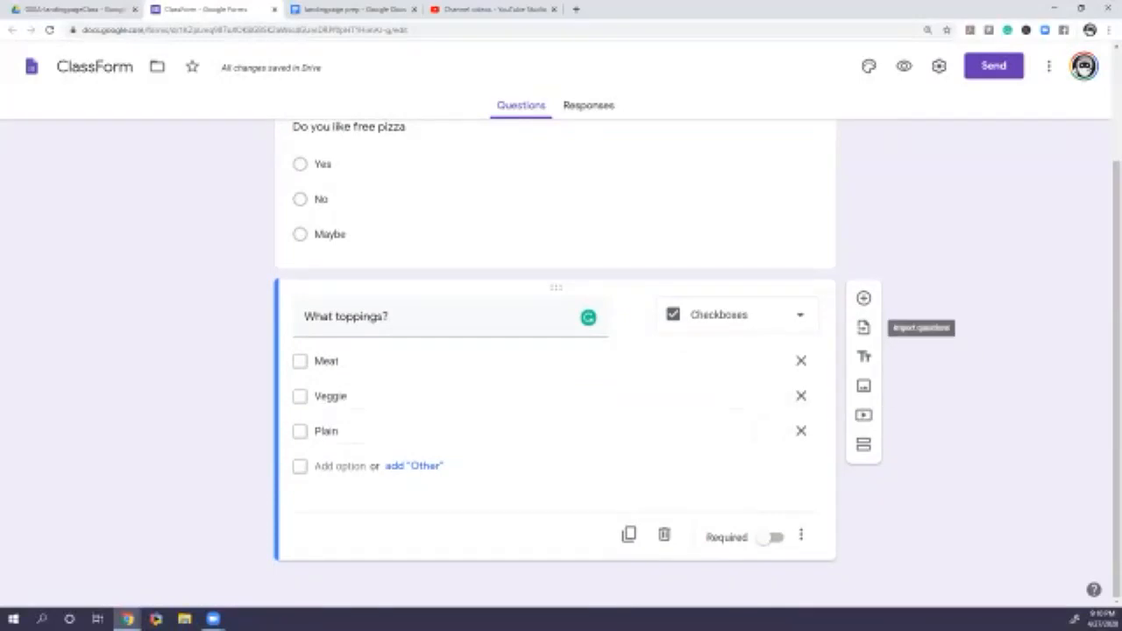
{"action": "left_click", "coordinate": [863, 299]}
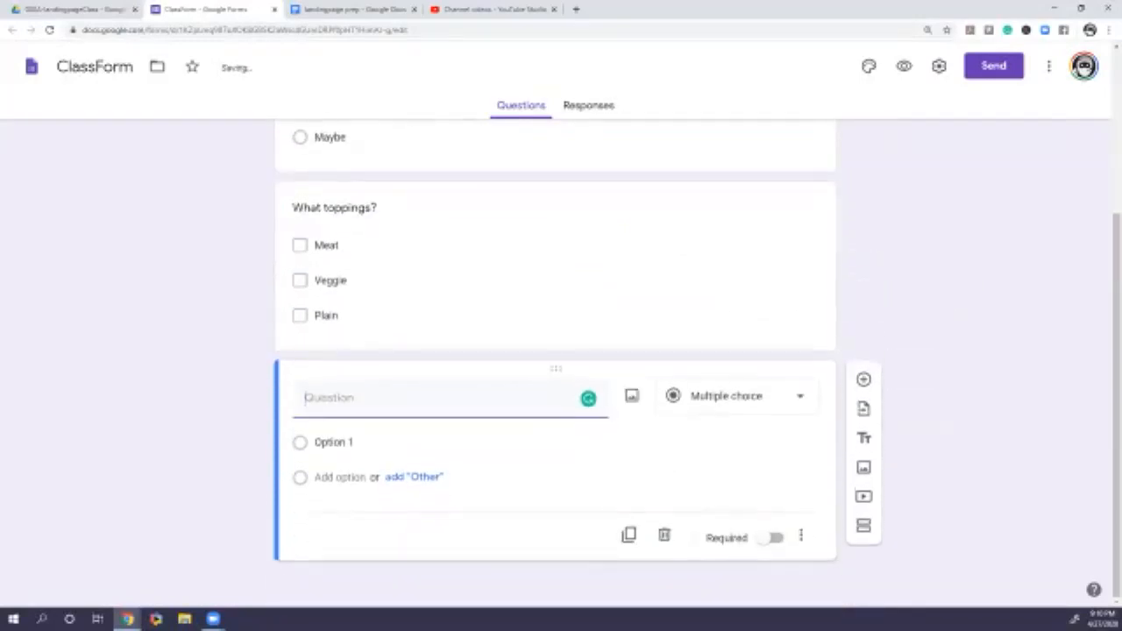
{"action": "left_click", "coordinate": [726, 396]}
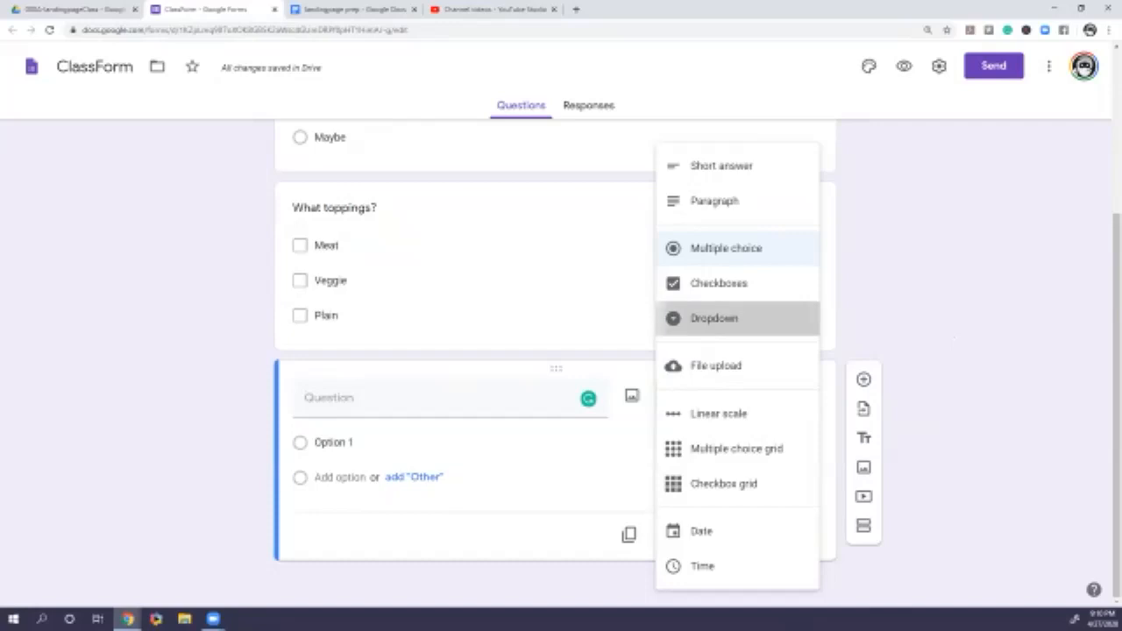
{"action": "left_click", "coordinate": [714, 318]}
{"action": "left_click", "coordinate": [421, 398]}
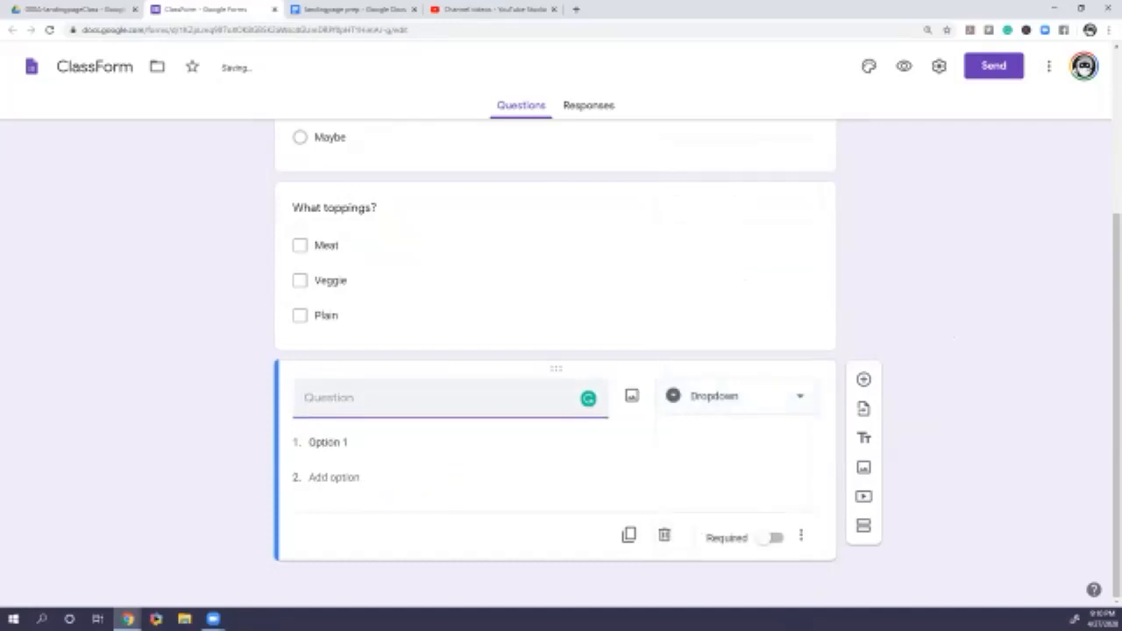
{"action": "type", "text": "Pick "}
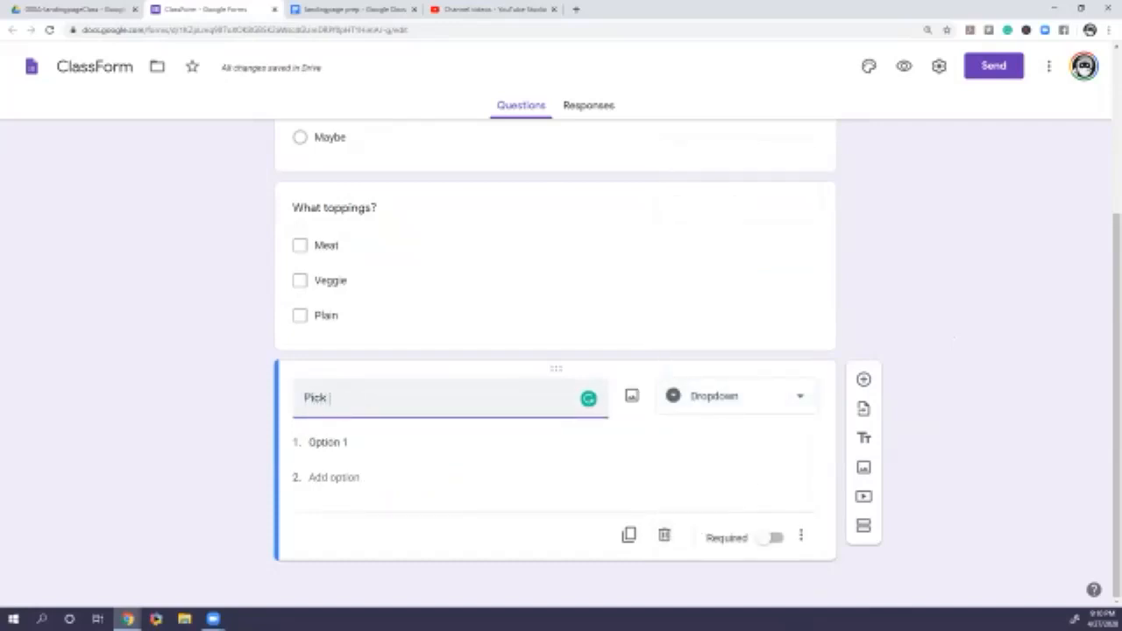
{"action": "type", "text": "you area"}
Enter USA and UK as the options of the area question, keeping its type as Dropdown
{"action": "left_click", "coordinate": [328, 443]}
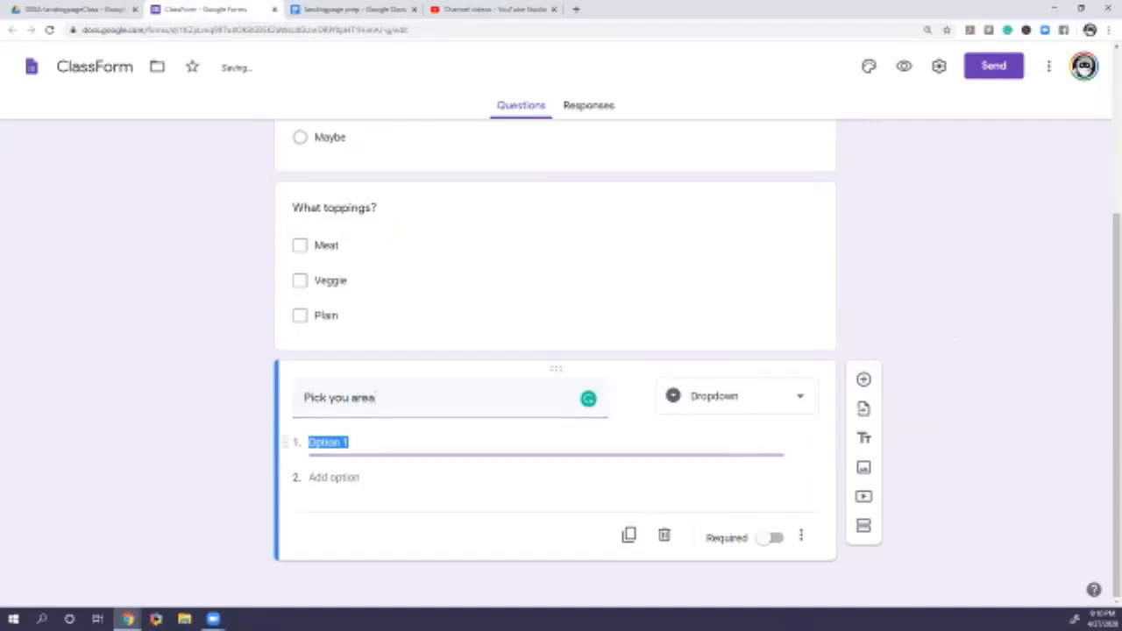
{"action": "type", "text": "USA"}
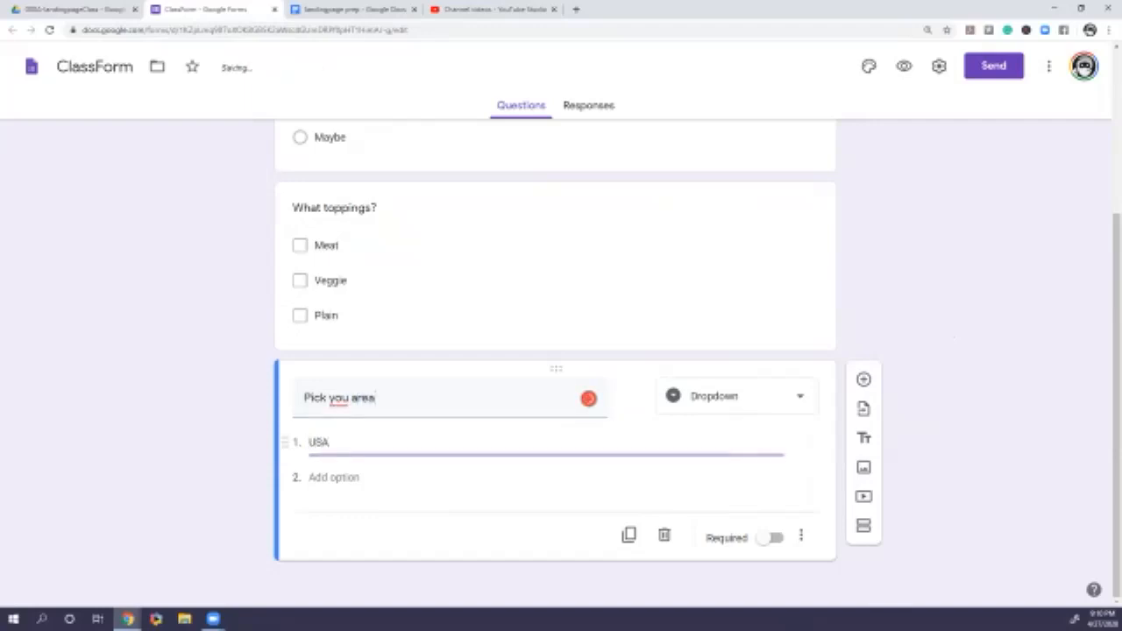
{"action": "left_click", "coordinate": [334, 477]}
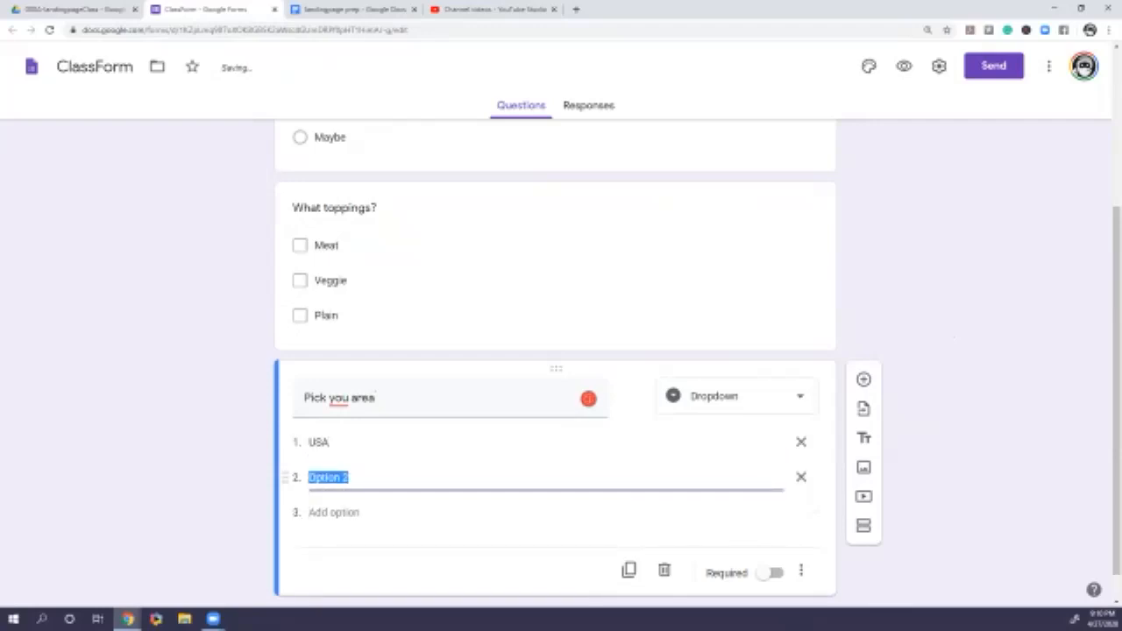
{"action": "type", "text": "UK"}
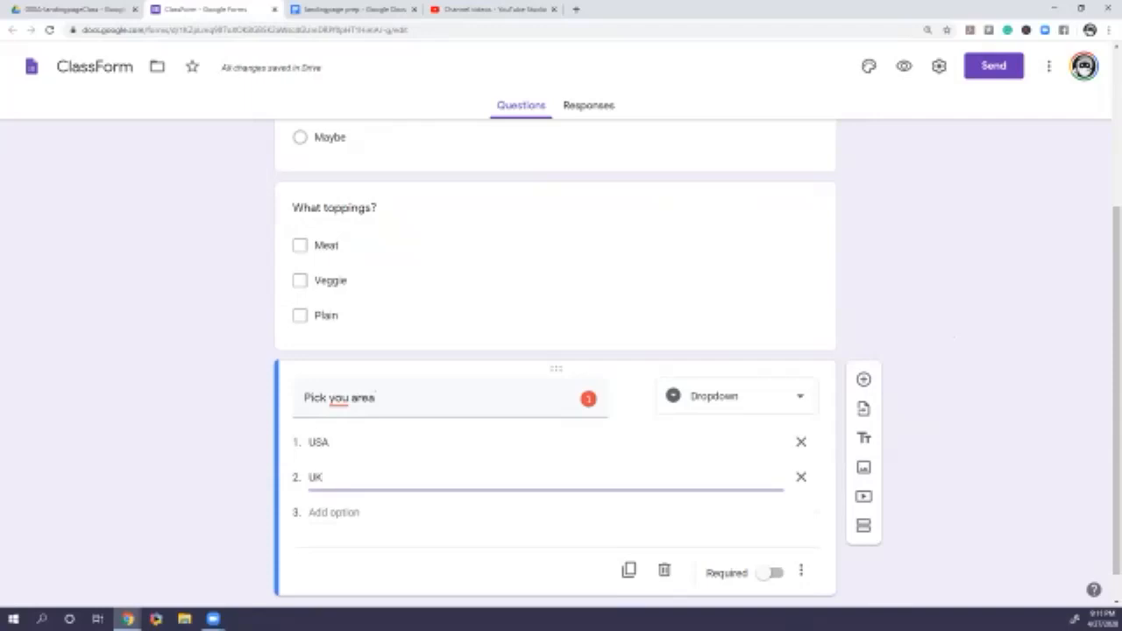
{"action": "scroll", "coordinate": [556, 441], "scroll_direction": "down", "scroll_amount": 1}
{"action": "left_click", "coordinate": [736, 361]}
{"action": "left_click", "coordinate": [736, 318]}
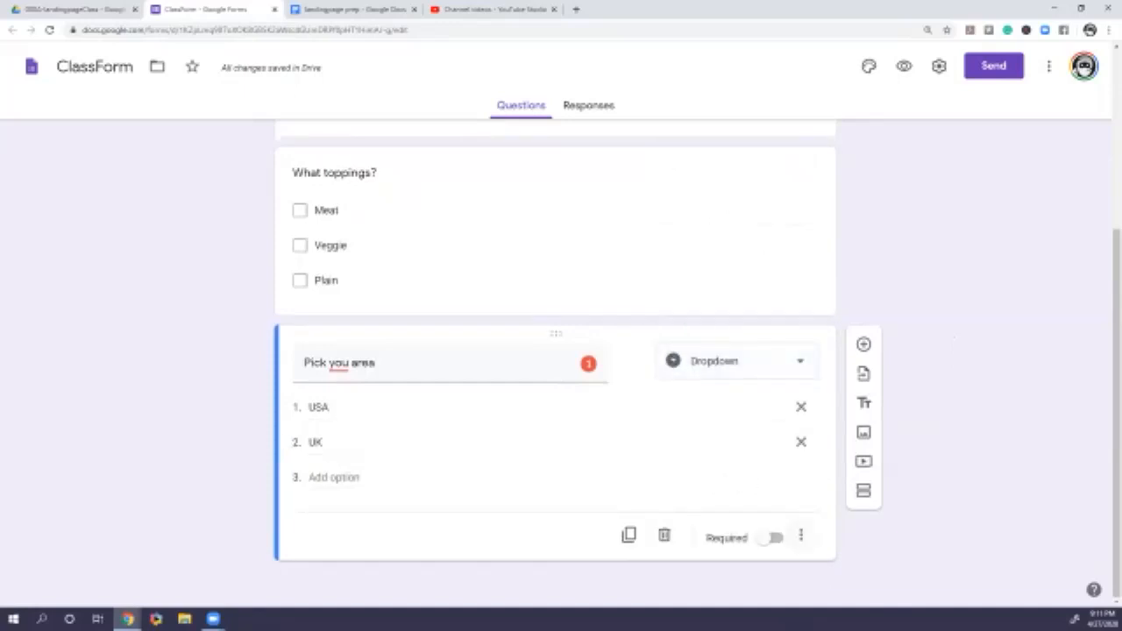
Add another question below the area question and try the File upload type for it
{"action": "left_click", "coordinate": [864, 344]}
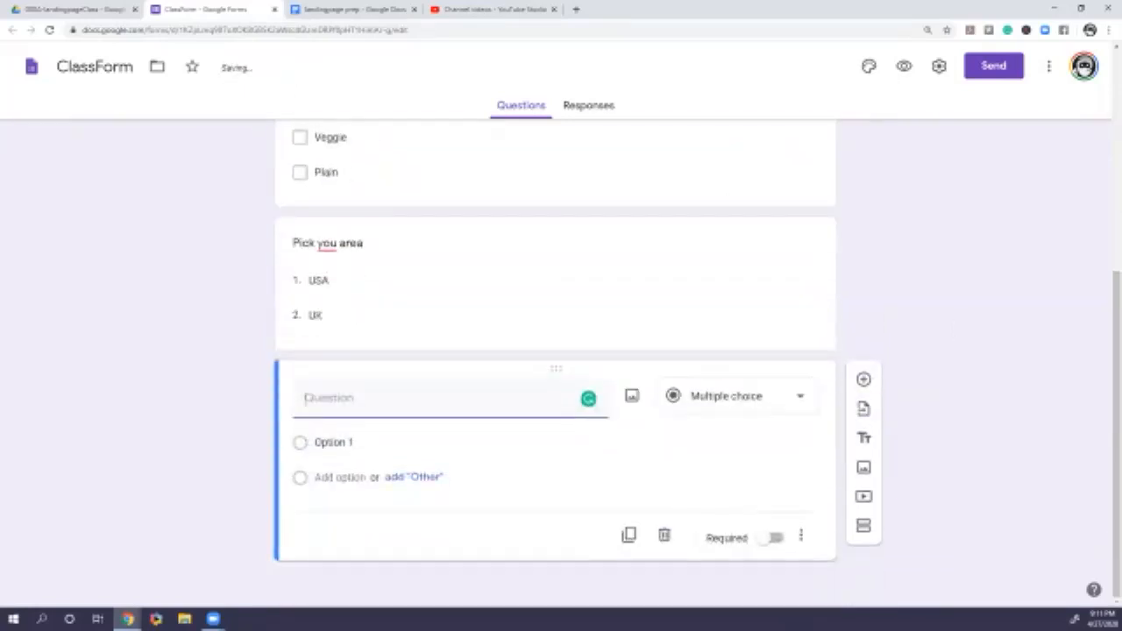
{"action": "left_click", "coordinate": [731, 396]}
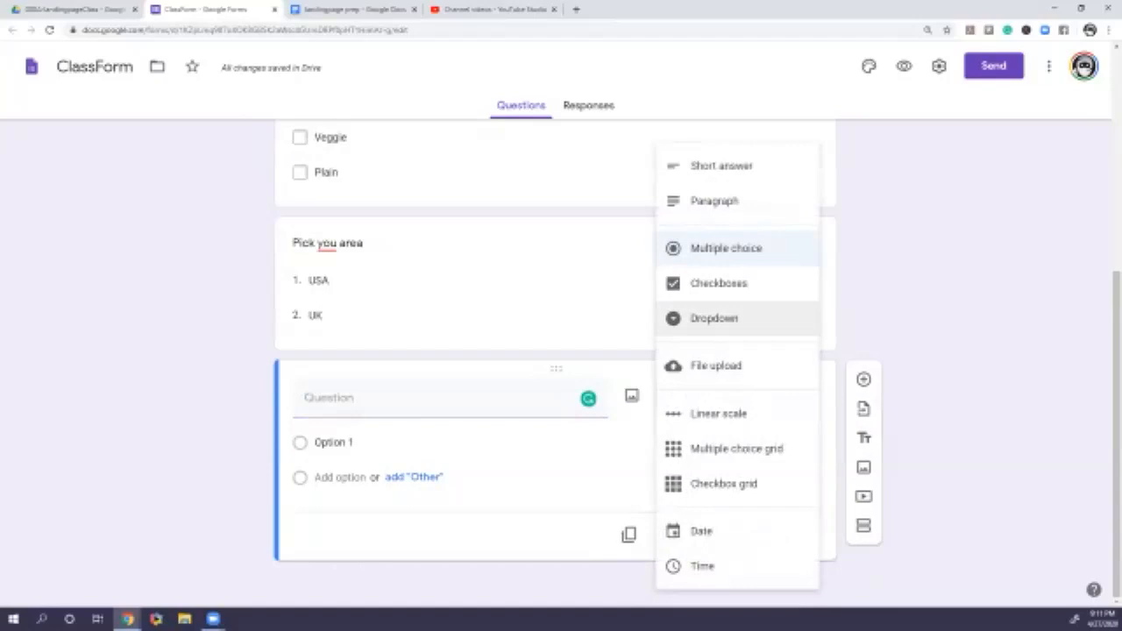
{"action": "left_click", "coordinate": [715, 366]}
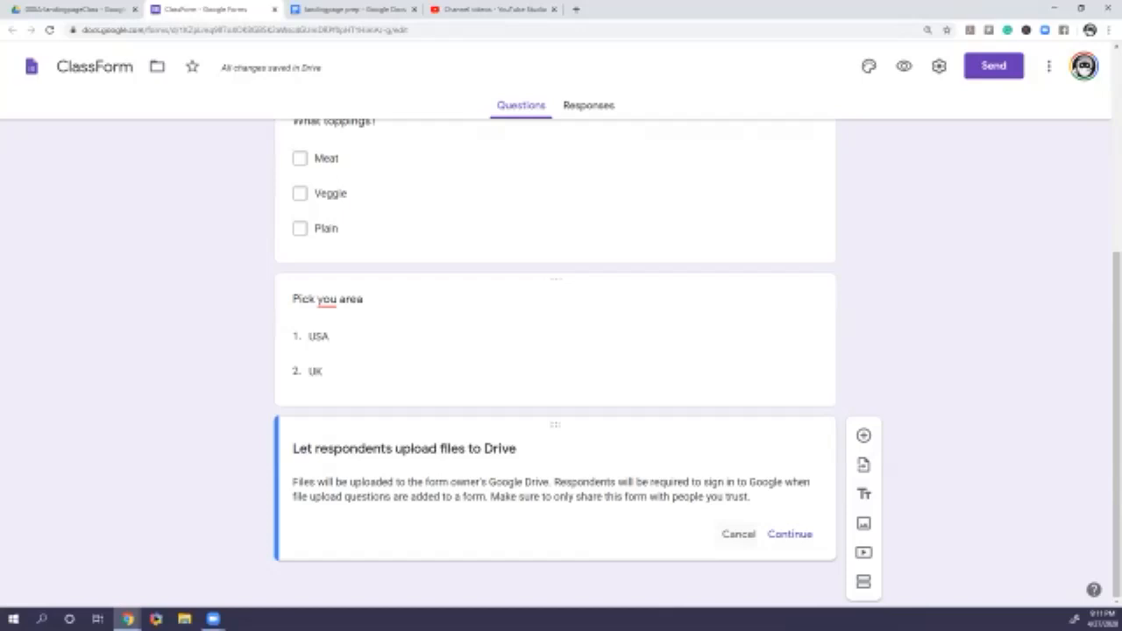
{"action": "left_click", "coordinate": [738, 533]}
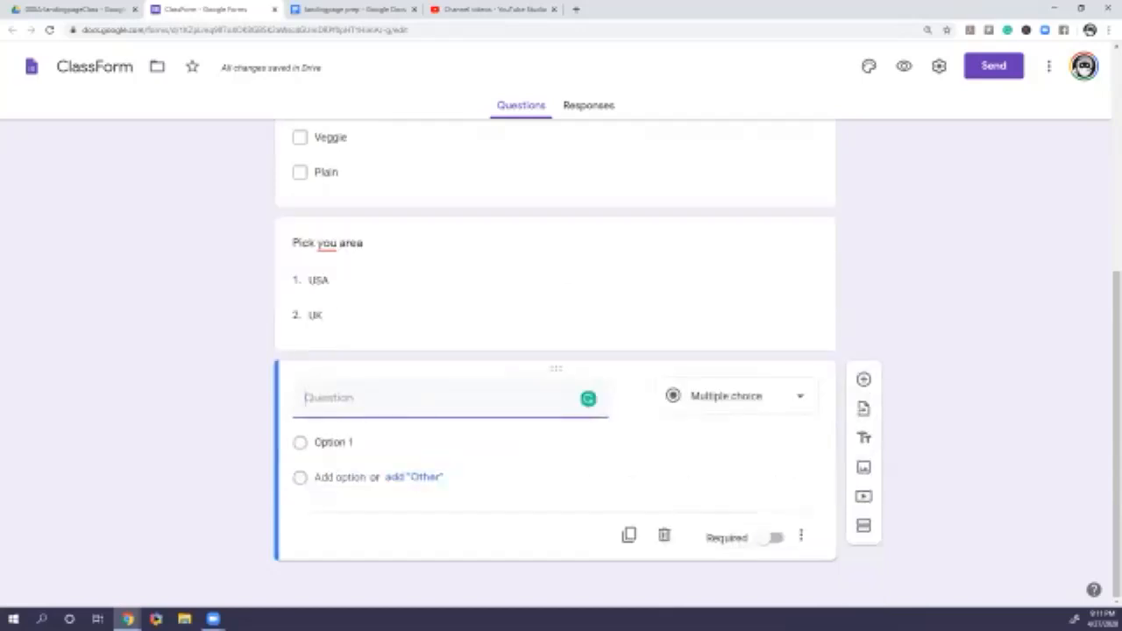
Make the new question a linear scale reading "On a scale from 1 to 5 how hungry are you?"
{"action": "left_click", "coordinate": [736, 396]}
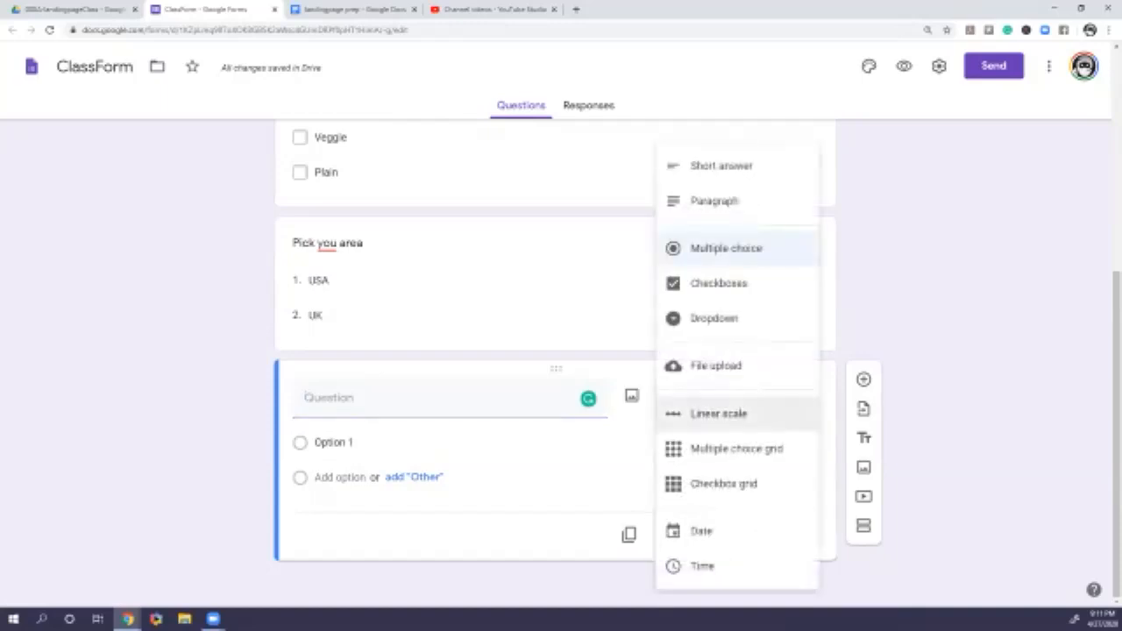
{"action": "left_click", "coordinate": [715, 413]}
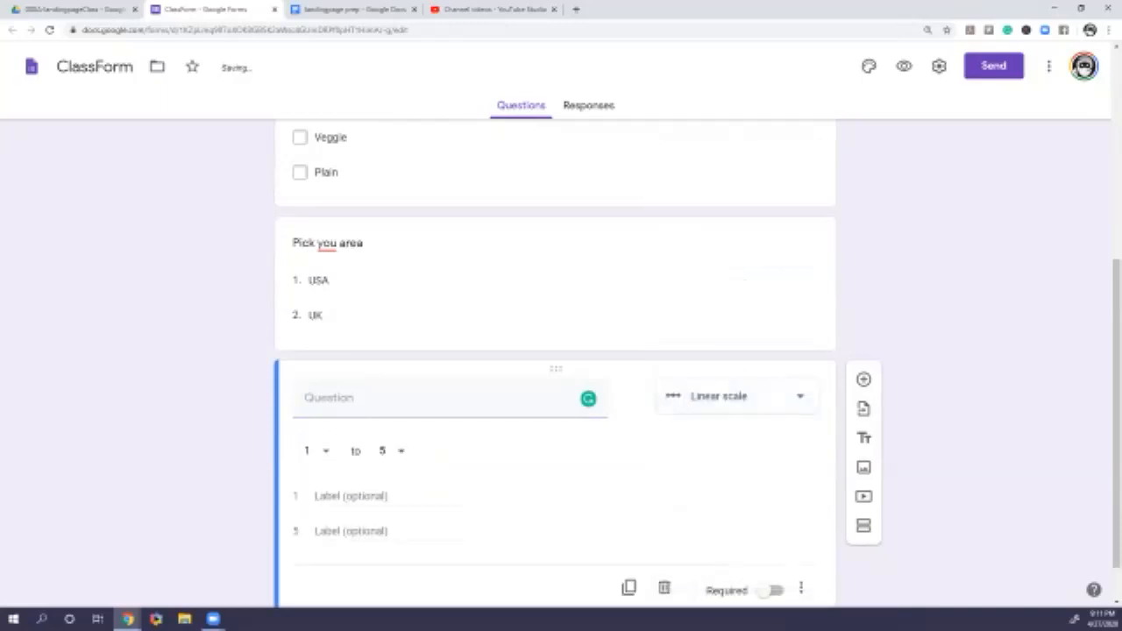
{"action": "left_click", "coordinate": [400, 397]}
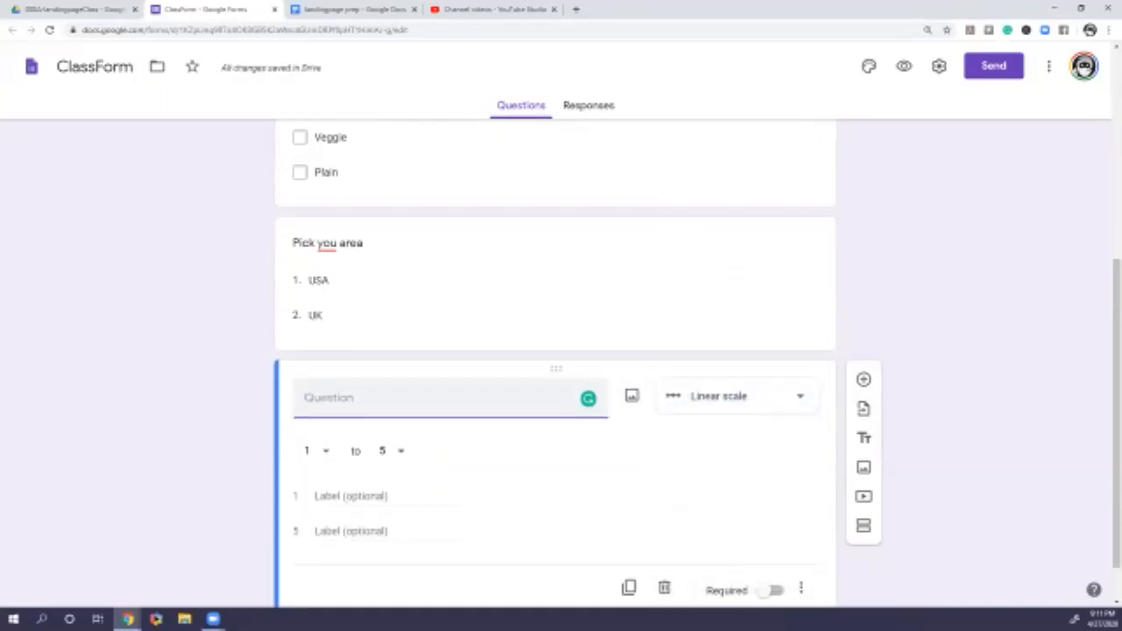
{"action": "type", "text": "On a scale"}
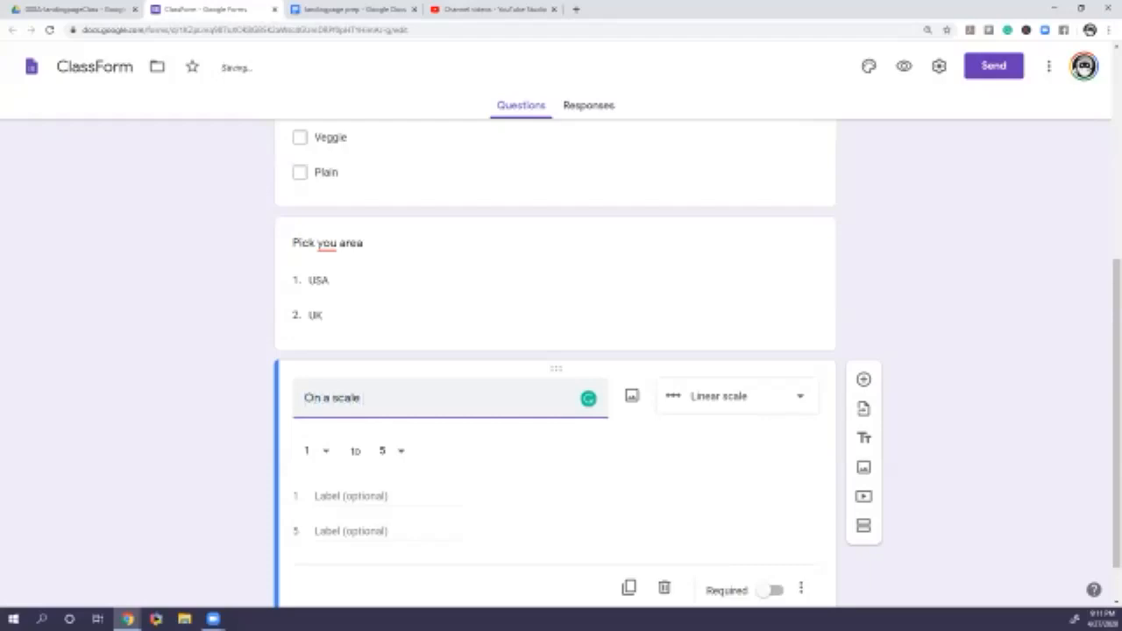
{"action": "type", "text": " from 1 to 5 How hum"}
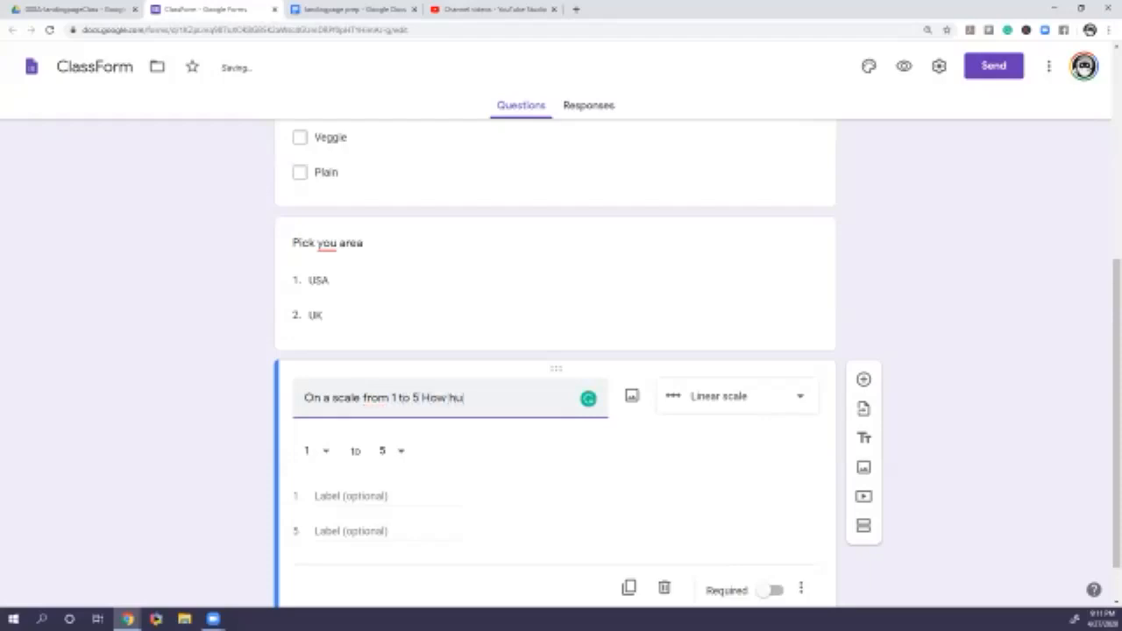
{"action": "key", "text": "BackSpace"}
{"action": "key", "text": "BackSpace"}
{"action": "key", "text": "BackSpace"}
{"action": "key", "text": "BackSpace"}
{"action": "key", "text": "BackSpace"}
{"action": "key", "text": "BackSpace"}
{"action": "key", "text": "BackSpace"}
{"action": "type", "text": "how hungry are "}
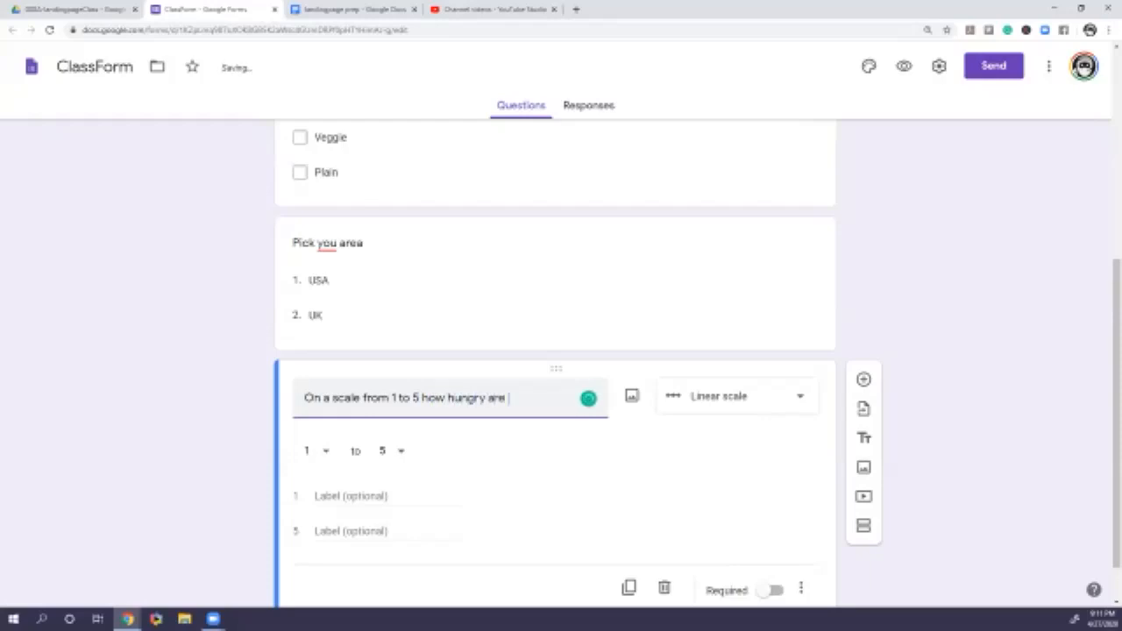
{"action": "type", "text": "you?"}
Label the hunger scale's value 1 as "Not" and its value 5 as "Very"
{"action": "left_click", "coordinate": [386, 496]}
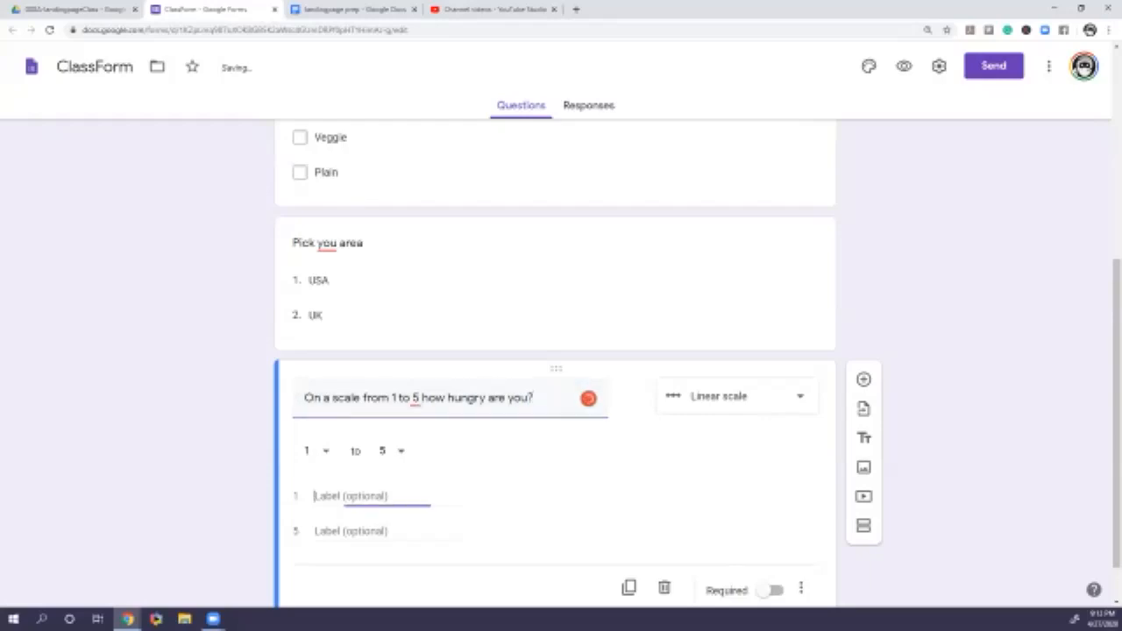
{"action": "type", "text": "Not"}
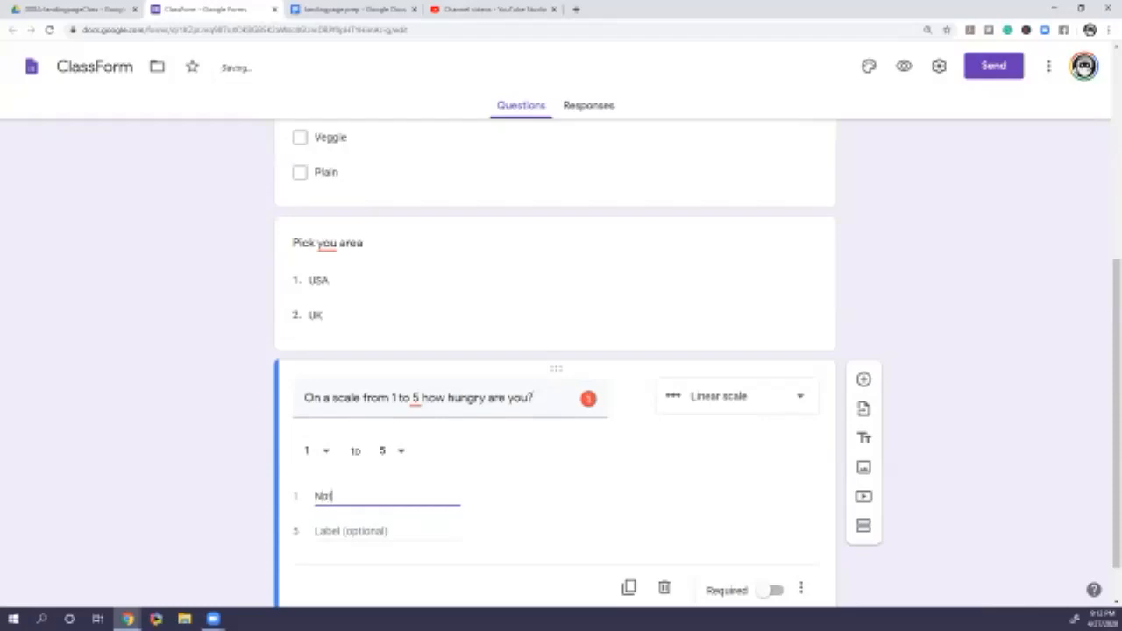
{"action": "left_click", "coordinate": [386, 531]}
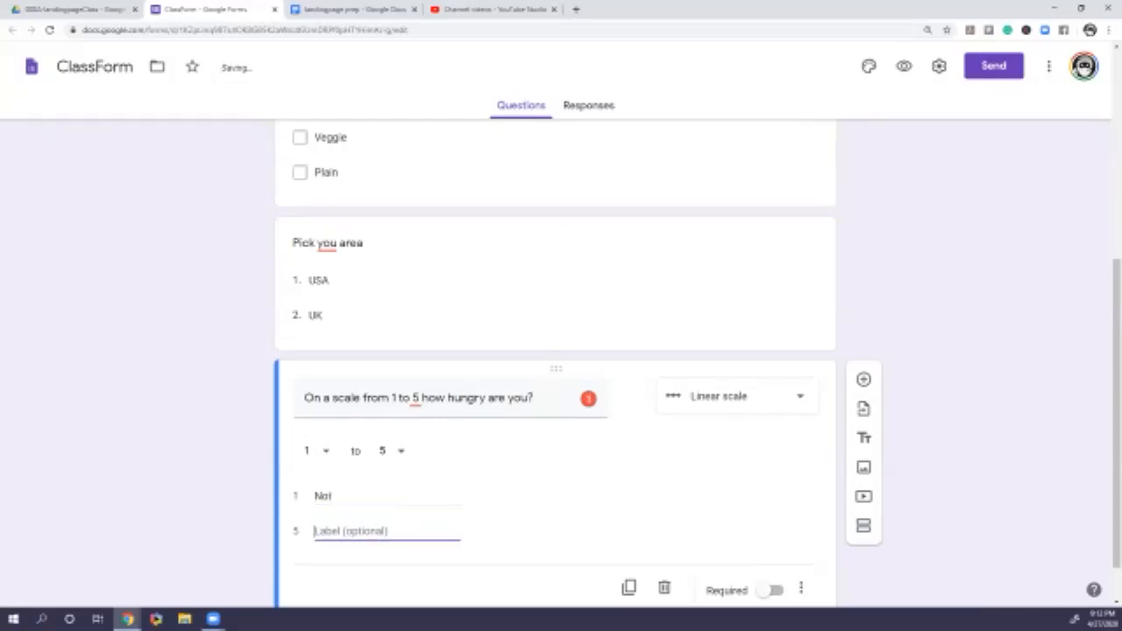
{"action": "type", "text": "Very"}
{"action": "key", "text": "BackSpace"}
{"action": "key", "text": "BackSpace"}
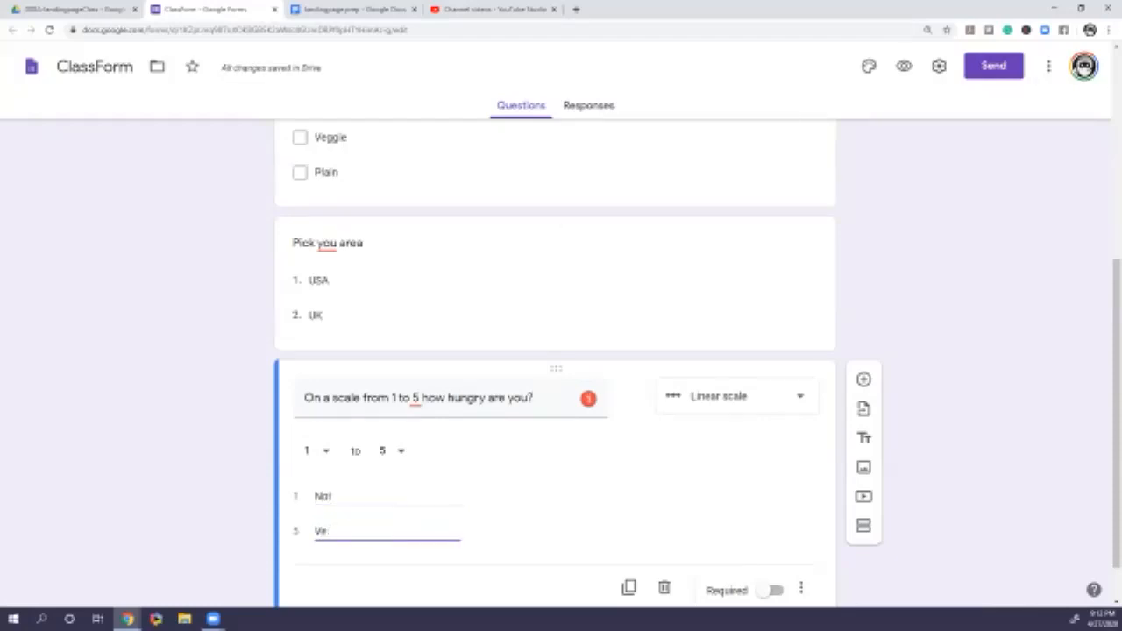
{"action": "type", "text": "ry"}
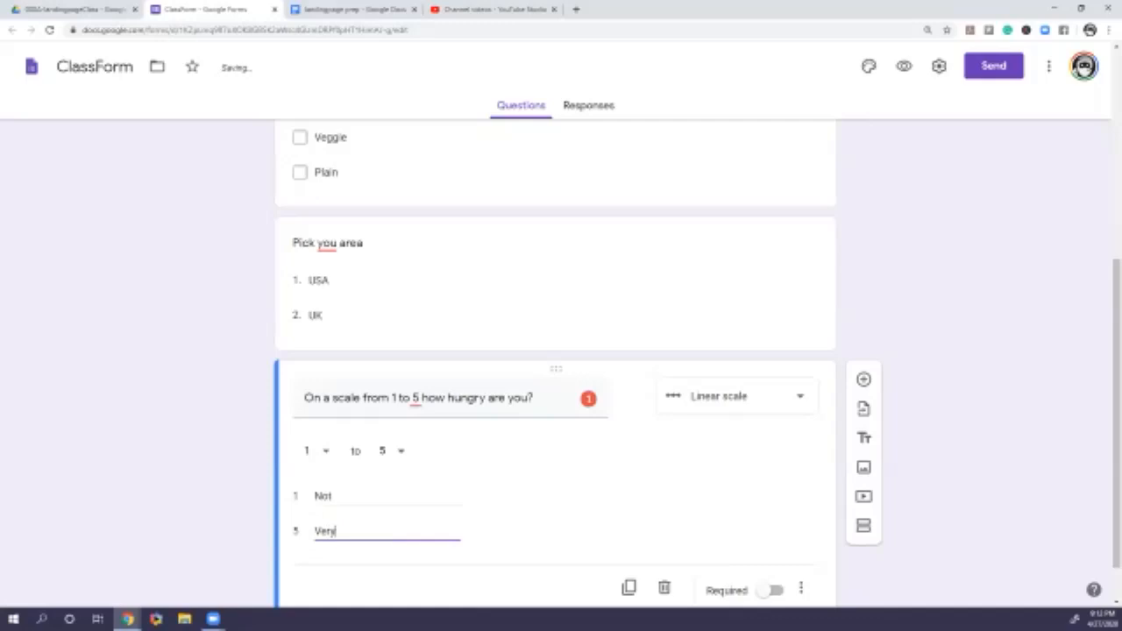
Add a question below the hunger scale and make it a multiple choice grid
{"action": "scroll", "coordinate": [863, 351], "scroll_direction": "down", "scroll_amount": 1}
{"action": "left_click", "coordinate": [863, 326]}
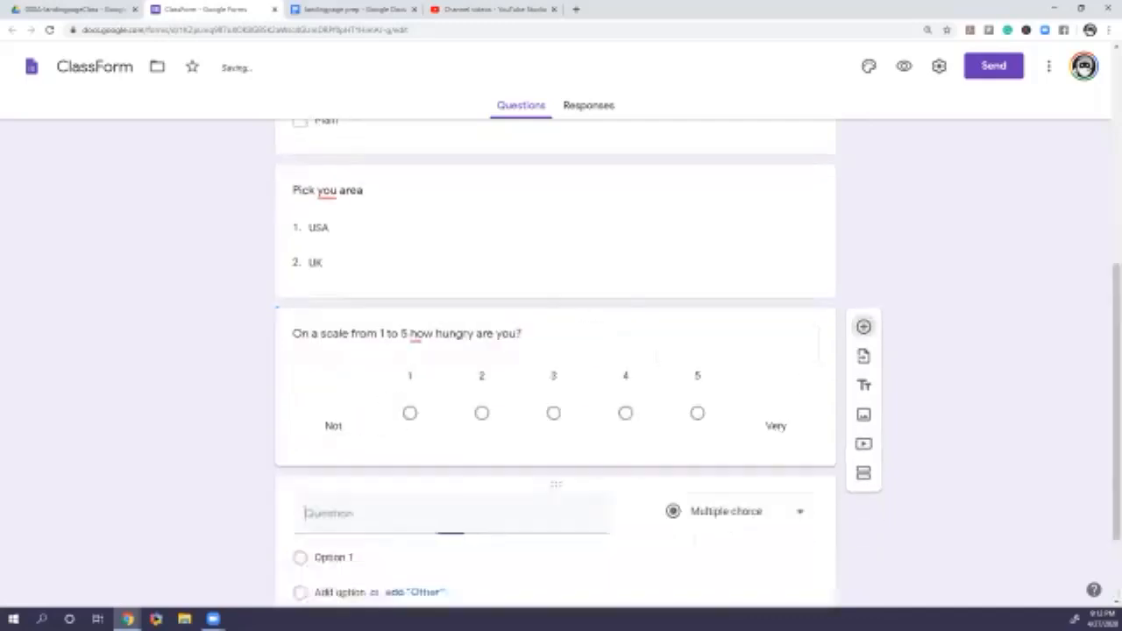
{"action": "scroll", "coordinate": [863, 328], "scroll_direction": "down", "scroll_amount": 2}
{"action": "left_click", "coordinate": [734, 396]}
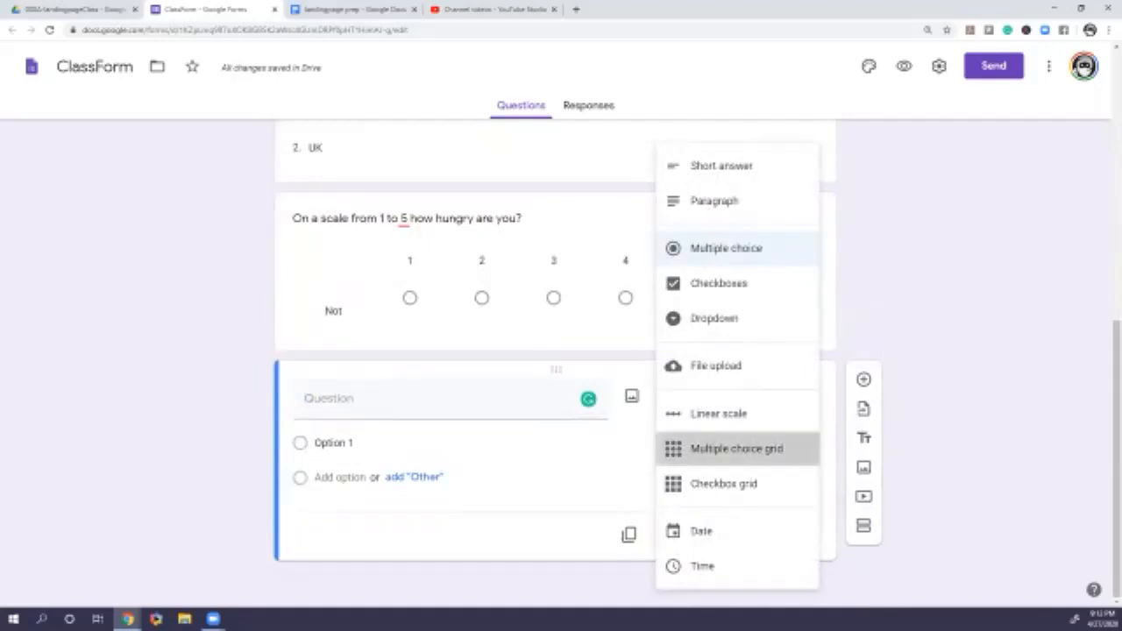
{"action": "left_click", "coordinate": [736, 448]}
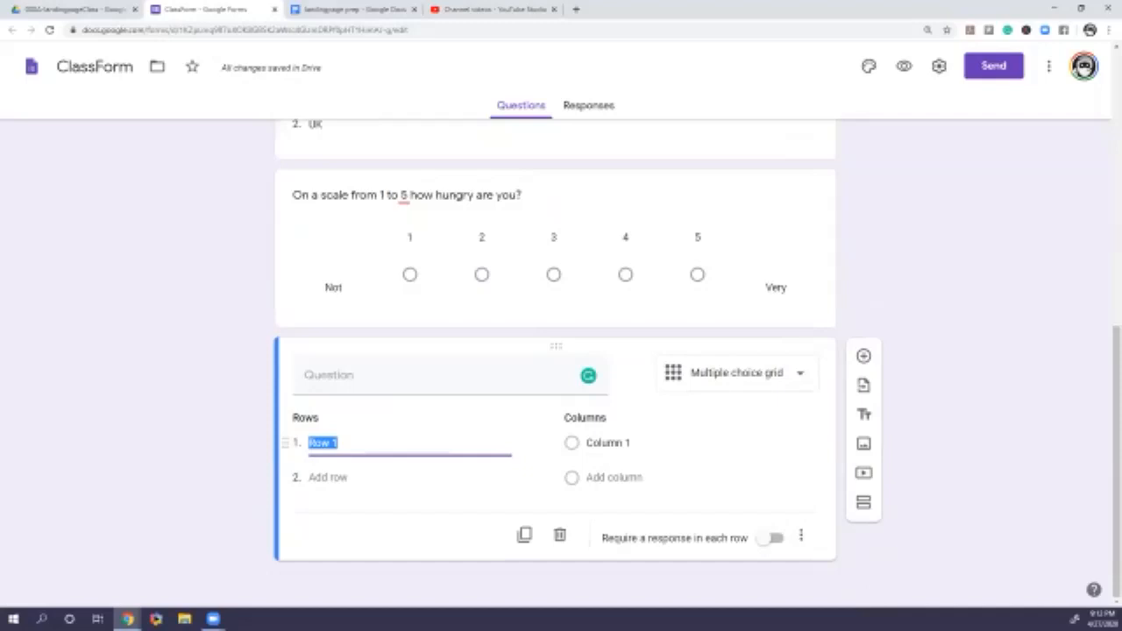
Name the grid question's first row "Pick 1" and its first column "Pizza"
{"action": "type", "text": "Pick 1"}
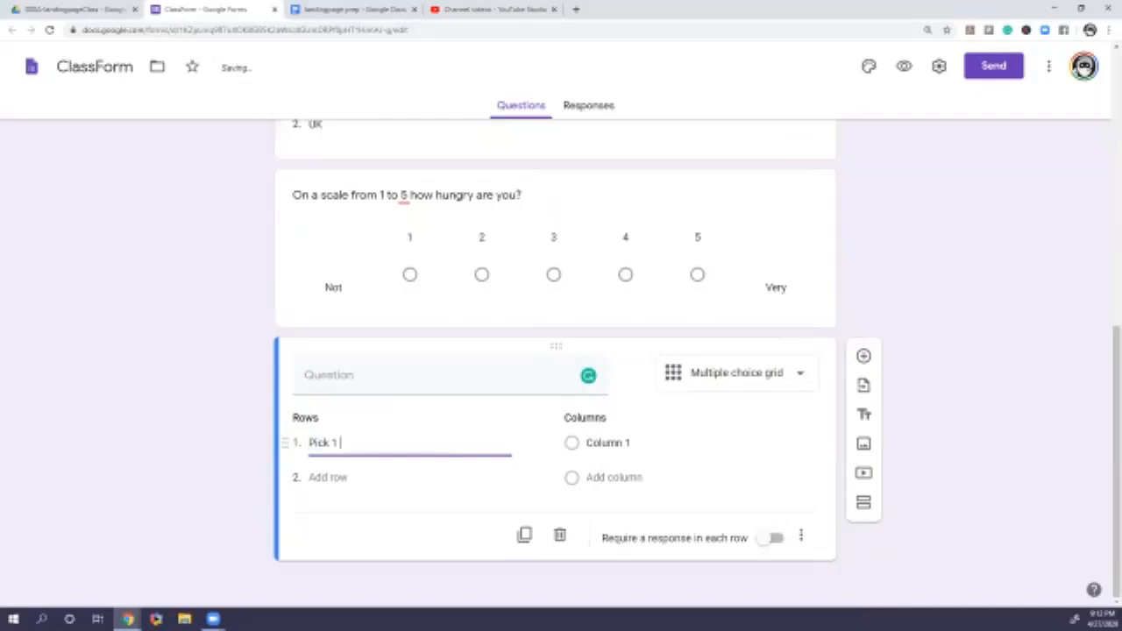
{"action": "left_click", "coordinate": [633, 443]}
{"action": "left_click", "coordinate": [633, 442]}
{"action": "key", "text": "ctrl+a"}
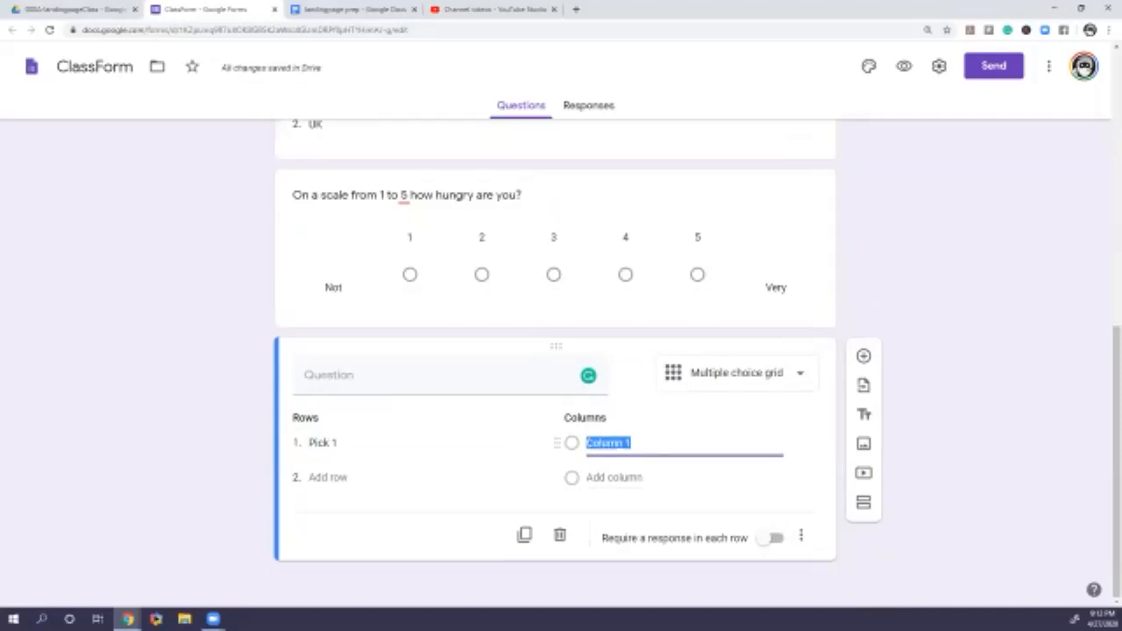
{"action": "type", "text": "Pizza"}
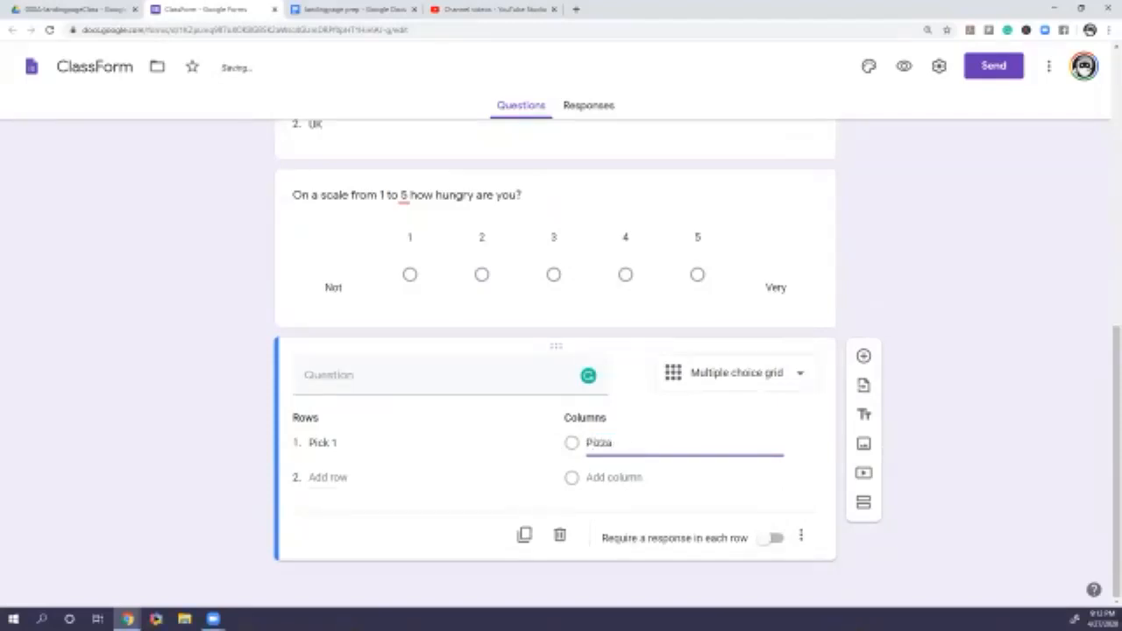
Add a second row "Food type" and a second column "BBQ" to the grid, leaving responses in each row optional
{"action": "left_click", "coordinate": [327, 478]}
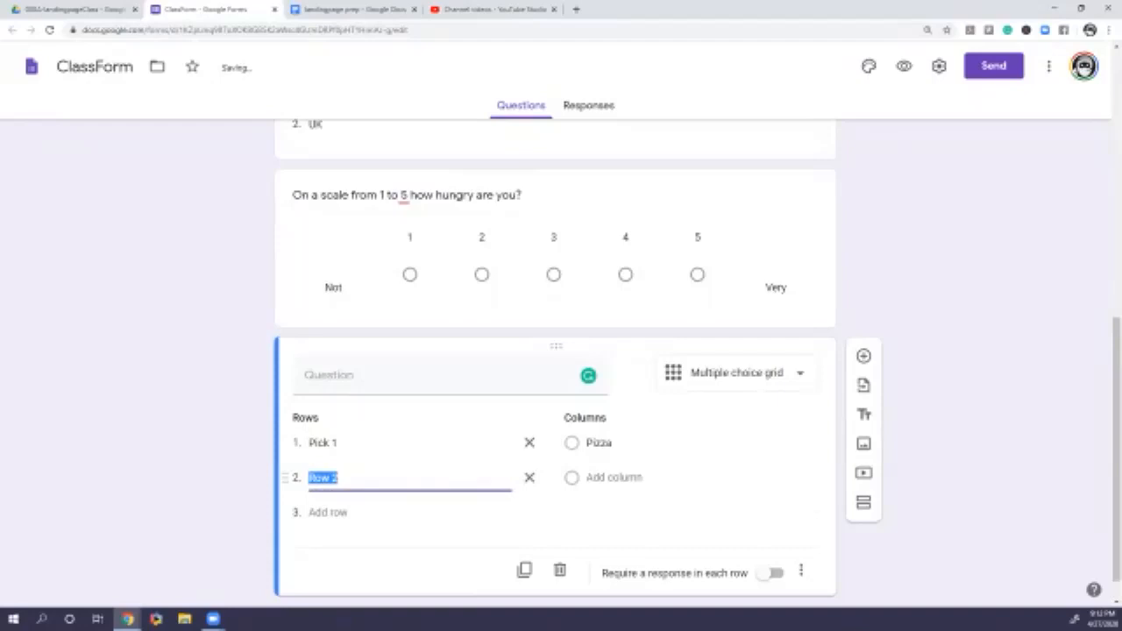
{"action": "type", "text": "P"}
{"action": "key", "text": "BackSpace"}
{"action": "type", "text": "Food type"}
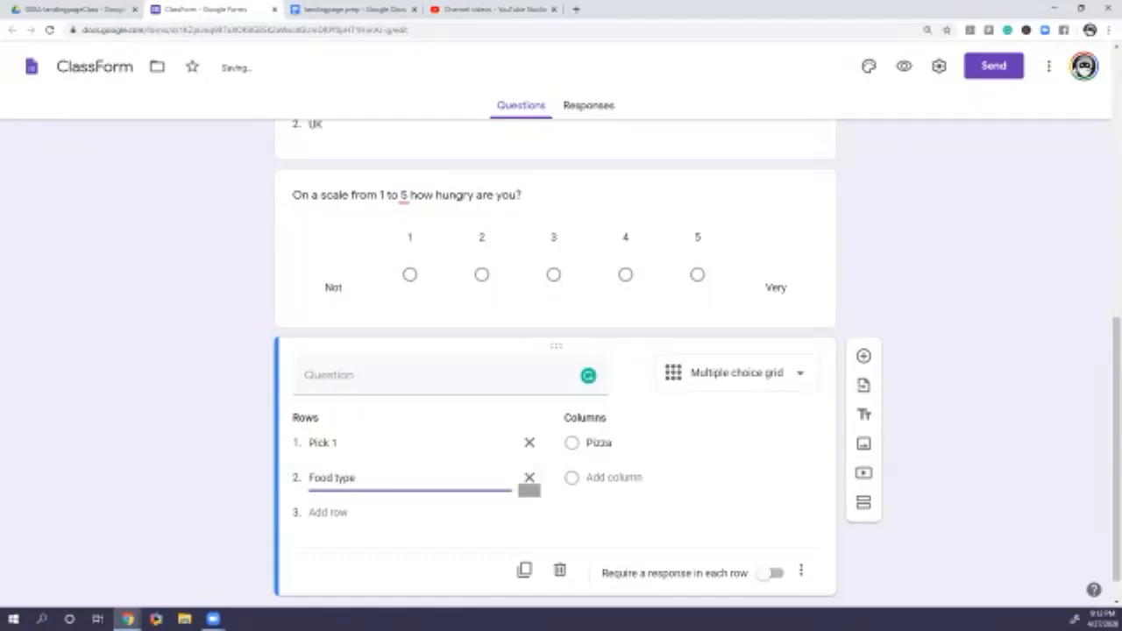
{"action": "left_click", "coordinate": [613, 478]}
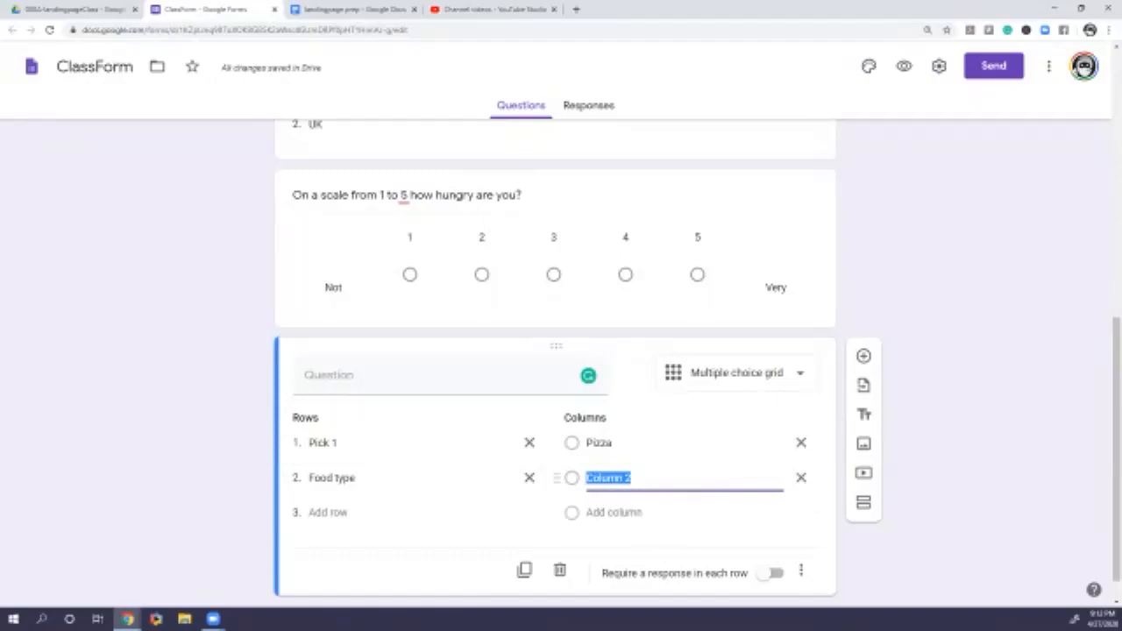
{"action": "type", "text": "BBQ"}
{"action": "left_click", "coordinate": [964, 456]}
{"action": "scroll", "coordinate": [964, 456], "scroll_direction": "down", "scroll_amount": 1}
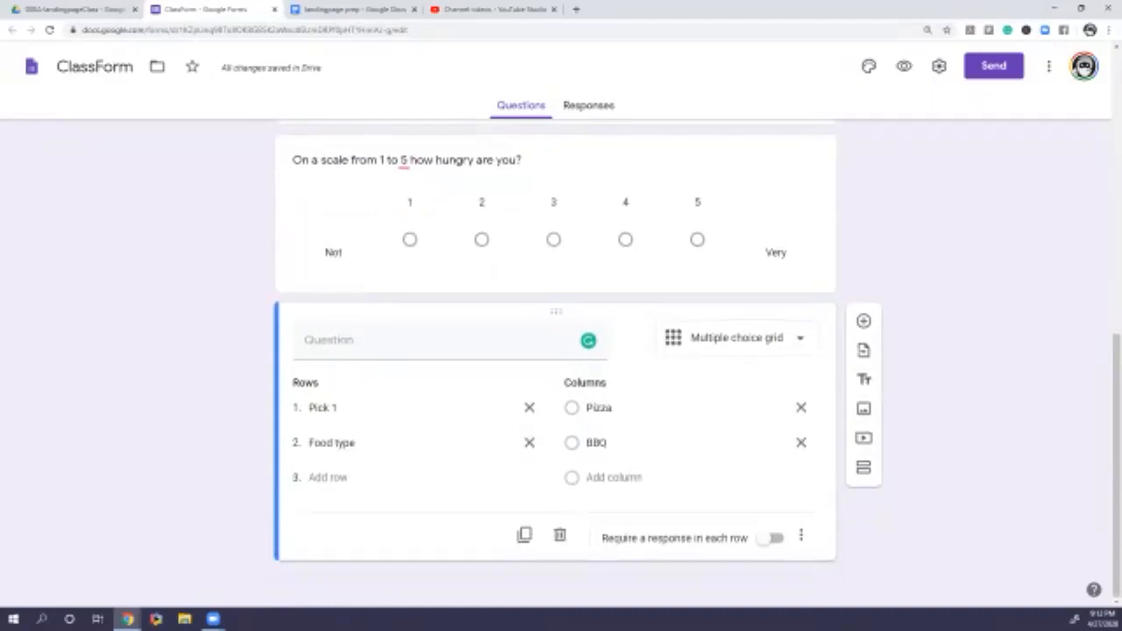
{"action": "left_click", "coordinate": [773, 537]}
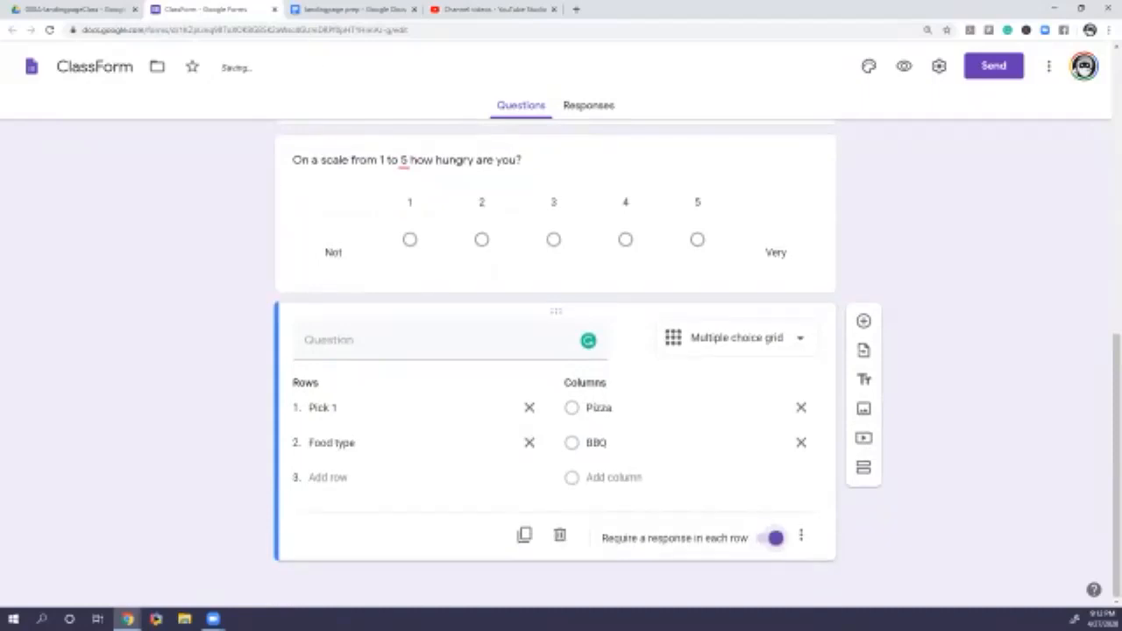
{"action": "left_click", "coordinate": [773, 537]}
Add a required short answer question reading "Why do you want to eat here?" below the grid
{"action": "left_click", "coordinate": [863, 321]}
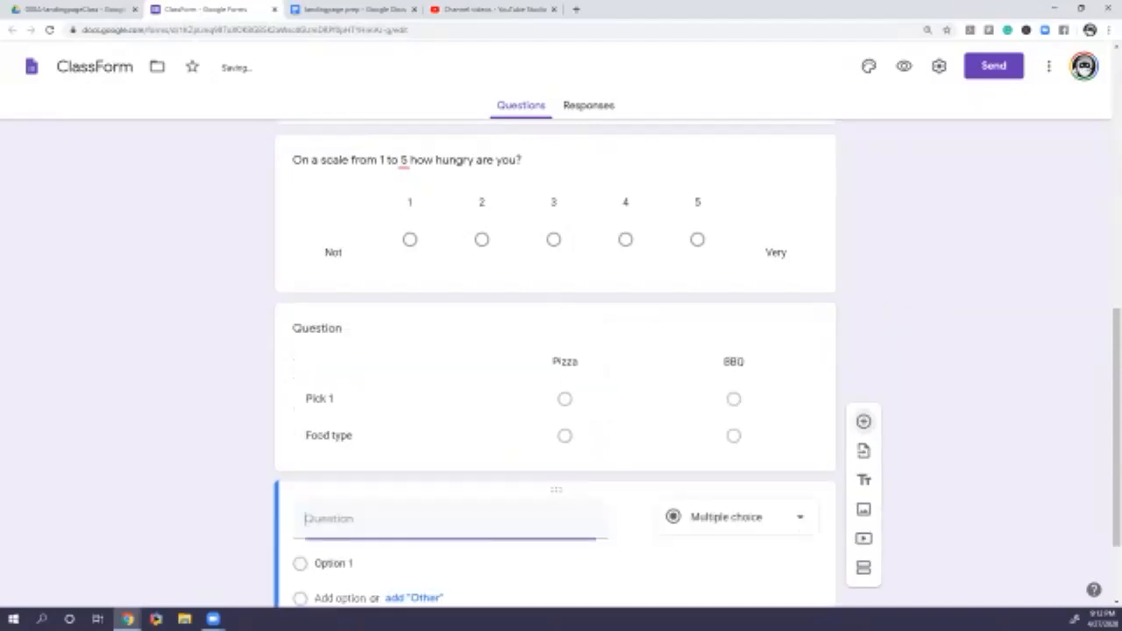
{"action": "left_click", "coordinate": [735, 396]}
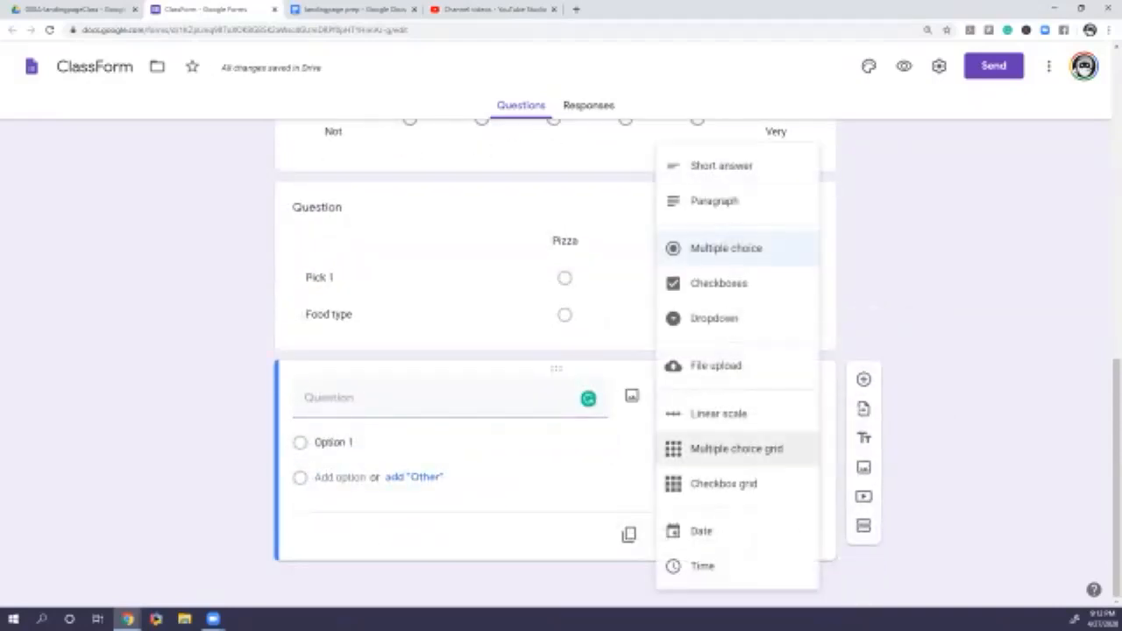
{"action": "left_click", "coordinate": [721, 165]}
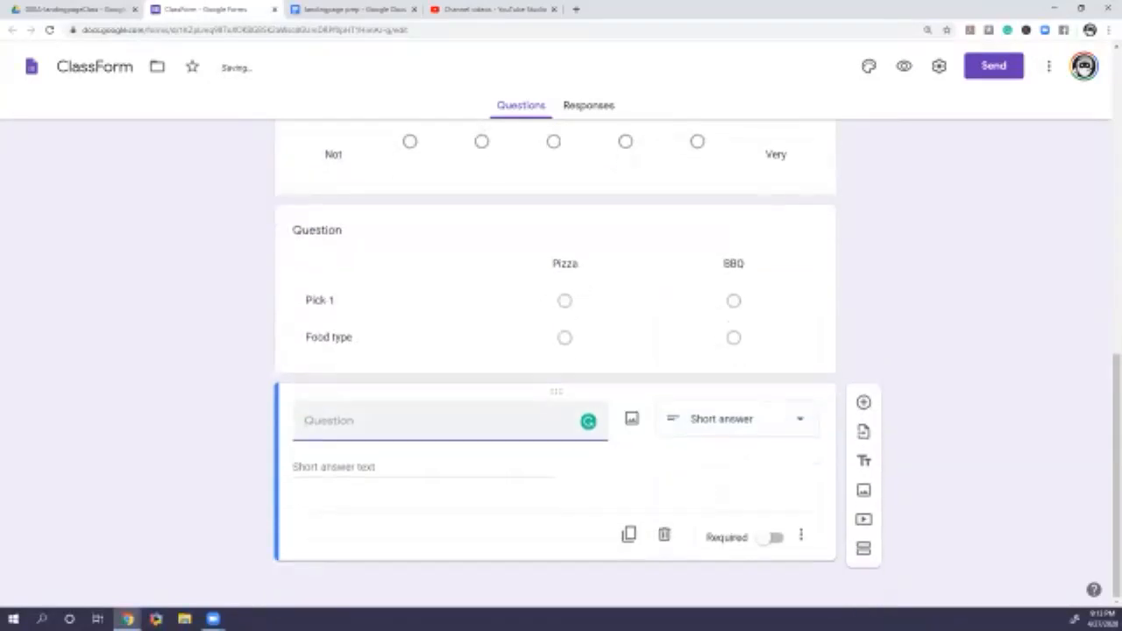
{"action": "type", "text": "Why do you want to"}
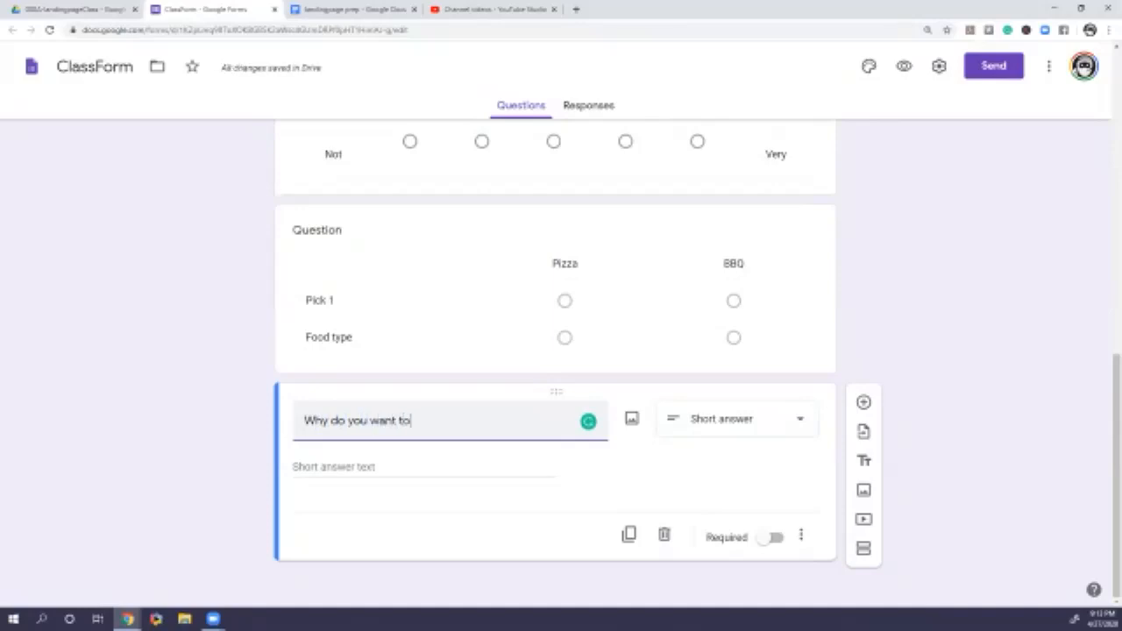
{"action": "type", "text": " eat here?"}
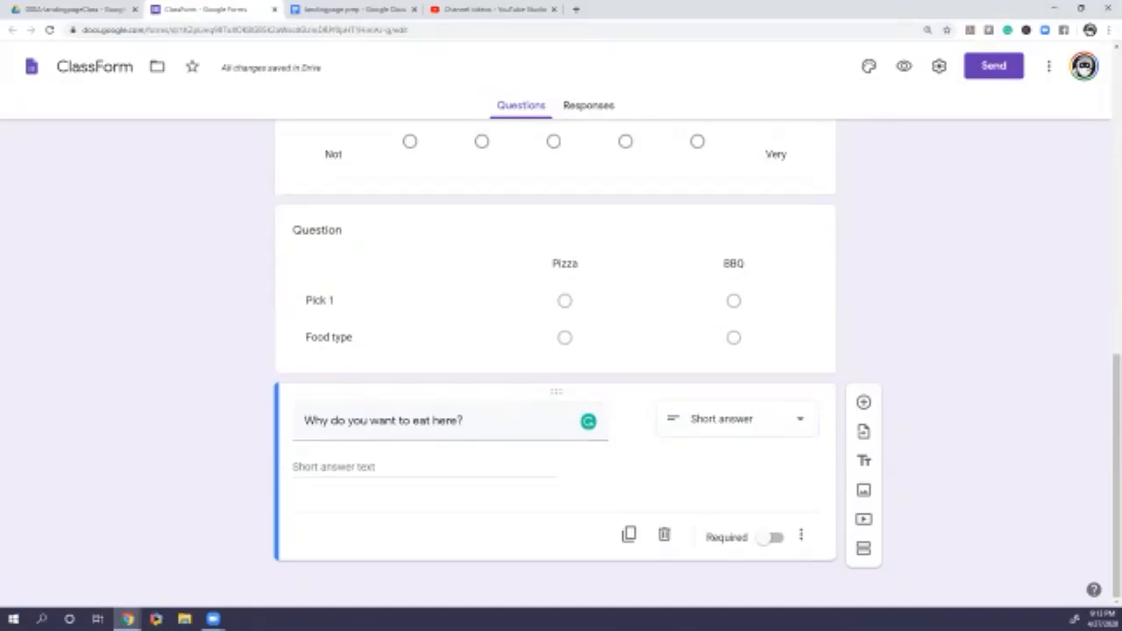
{"action": "left_click", "coordinate": [770, 537]}
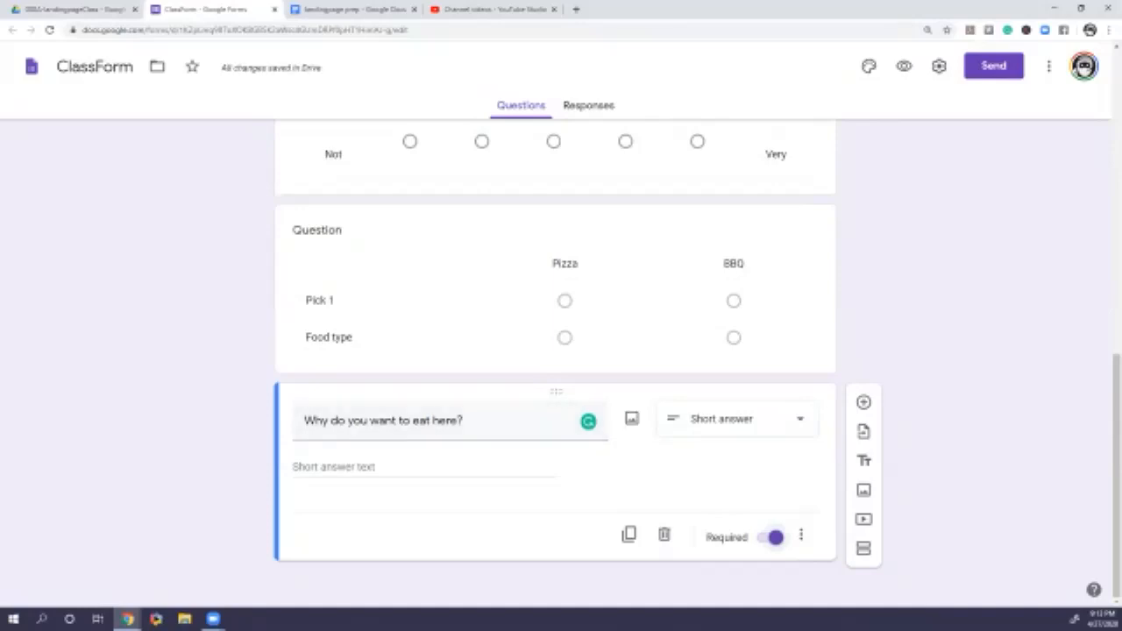
Add a paragraph question reading "What is your reason for wanting to eat here on your birthday?"
{"action": "left_click", "coordinate": [863, 401]}
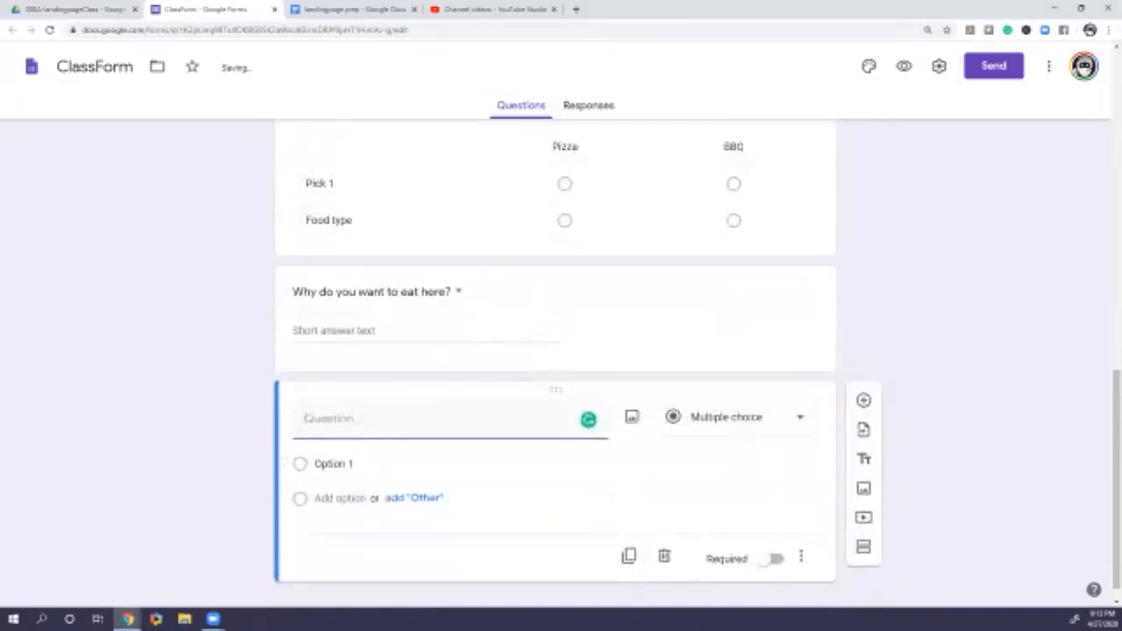
{"action": "left_click", "coordinate": [726, 415]}
{"action": "left_click", "coordinate": [714, 200]}
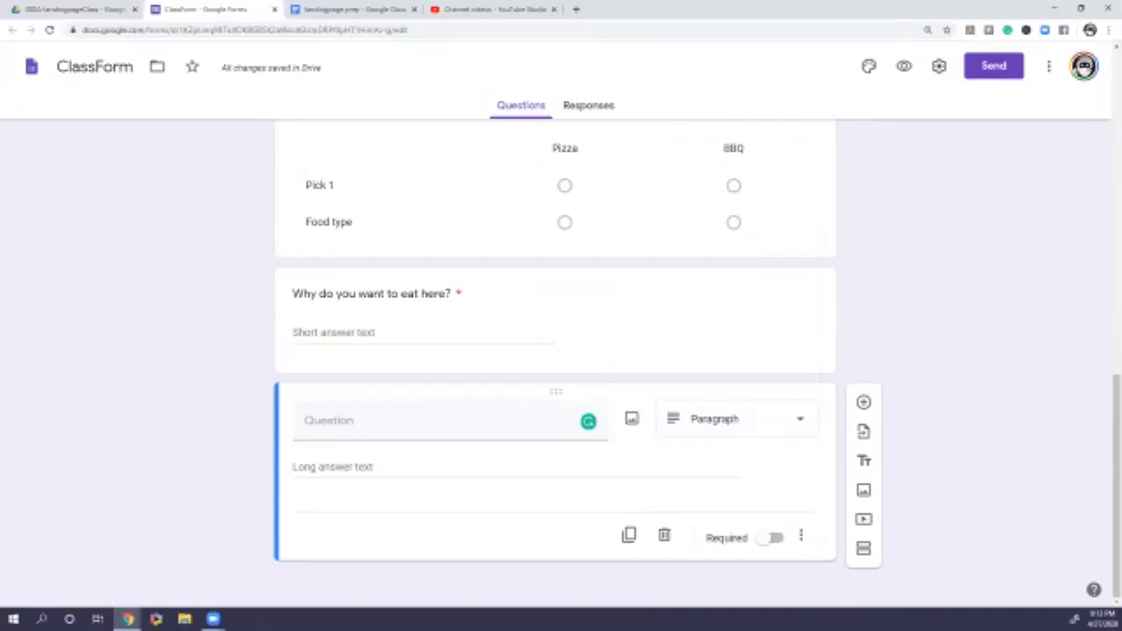
{"action": "type", "text": "Wha"}
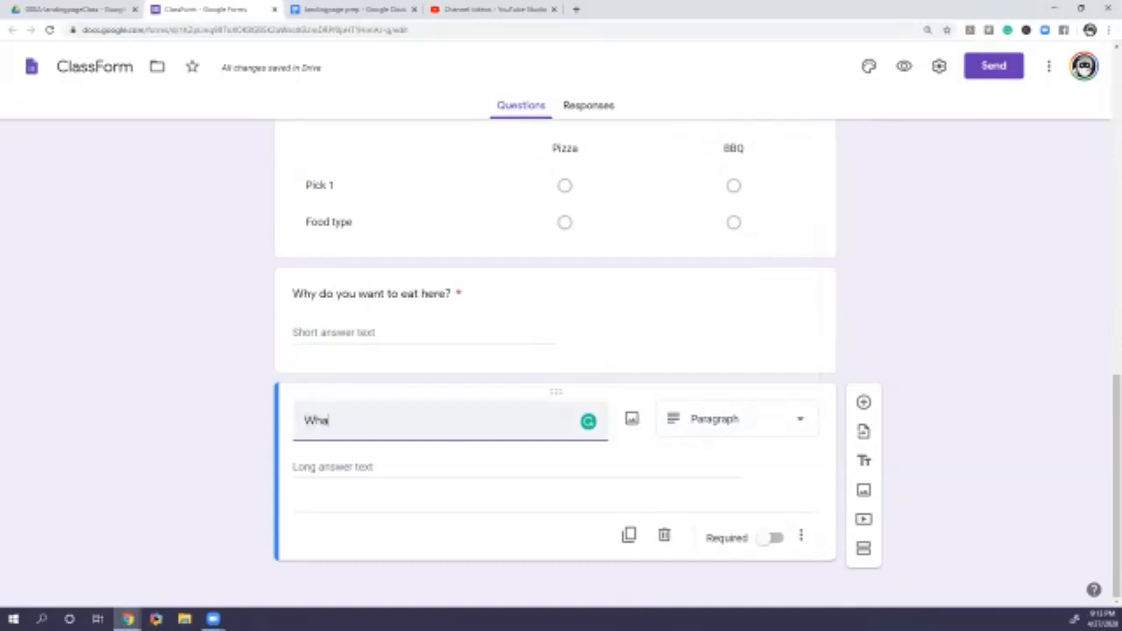
{"action": "type", "text": "t is your re"}
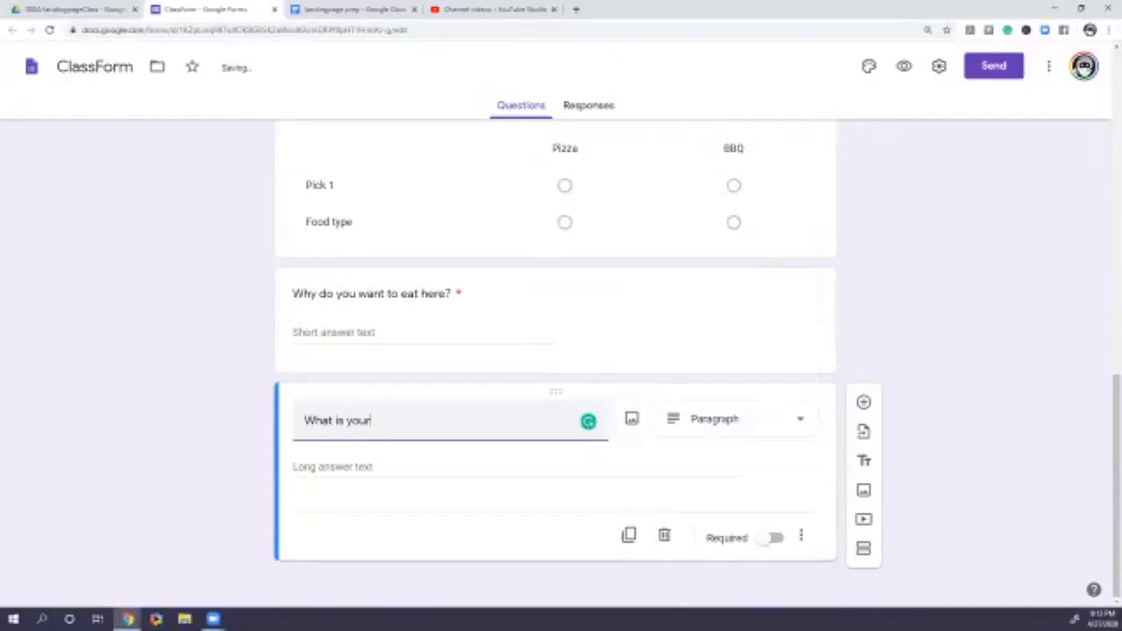
{"action": "key", "text": "BackSpace"}
{"action": "key", "text": "BackSpace"}
{"action": "type", "text": "reason for wanting"}
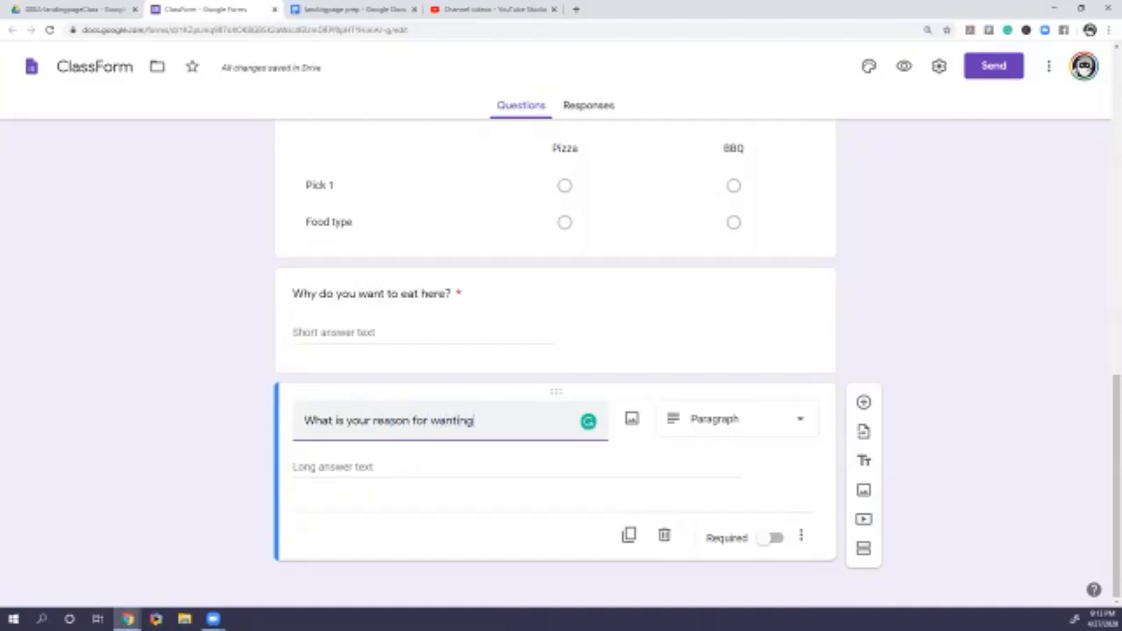
{"action": "type", "text": " to "}
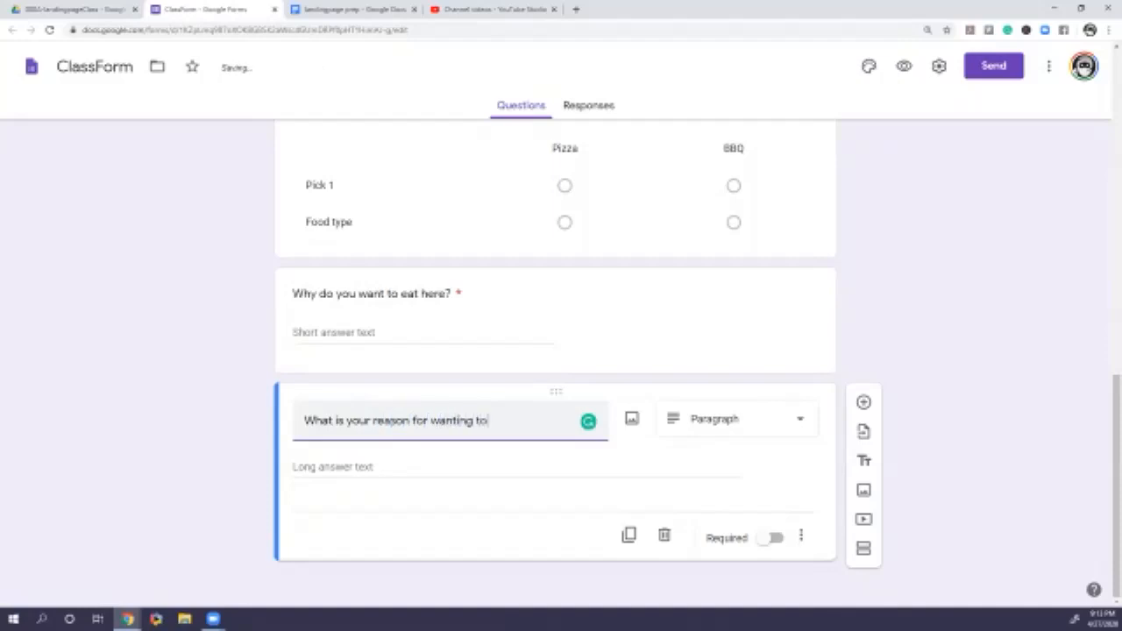
{"action": "type", "text": "eat here on your"}
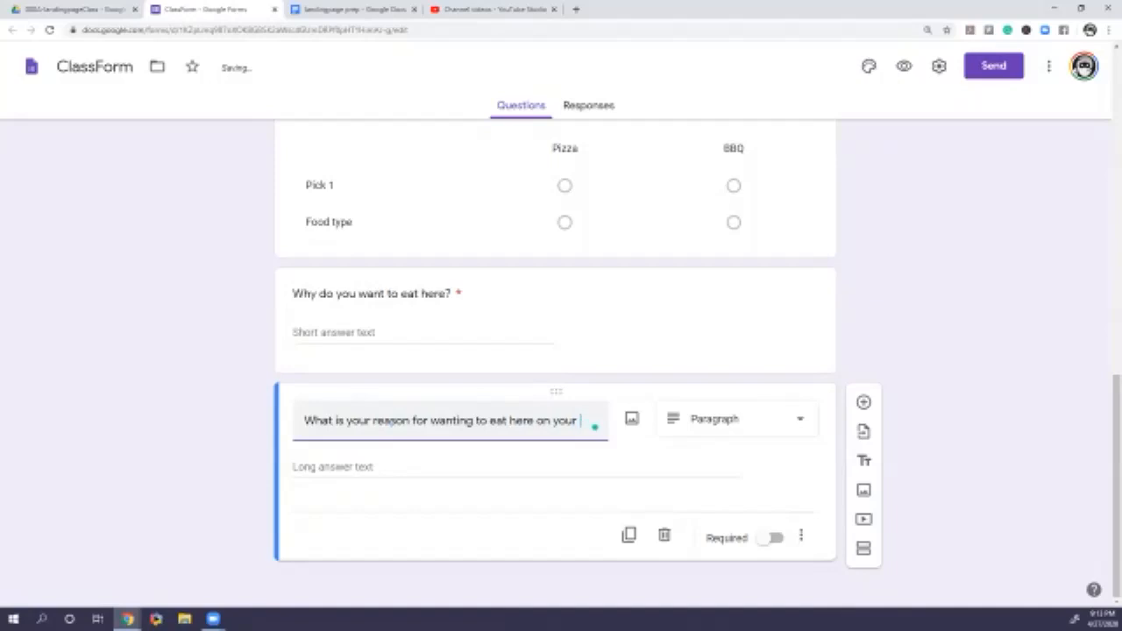
{"action": "type", "text": " birthday?"}
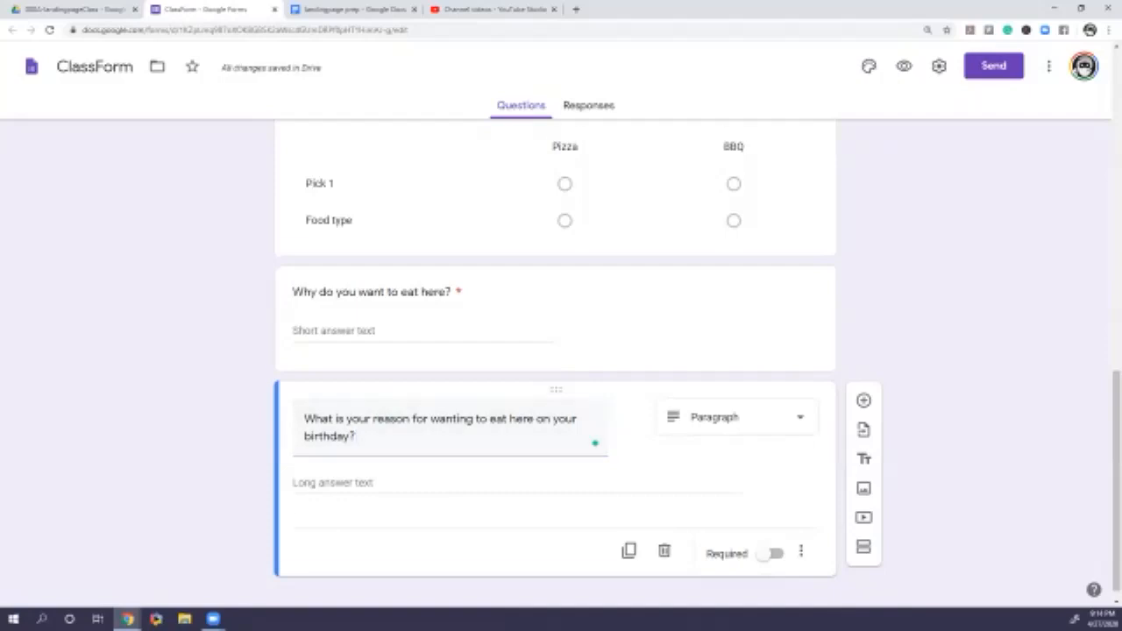
Add a question of type Date below the birthday question
{"action": "scroll", "coordinate": [561, 368], "scroll_direction": "down", "scroll_amount": 1}
{"action": "left_click", "coordinate": [863, 384]}
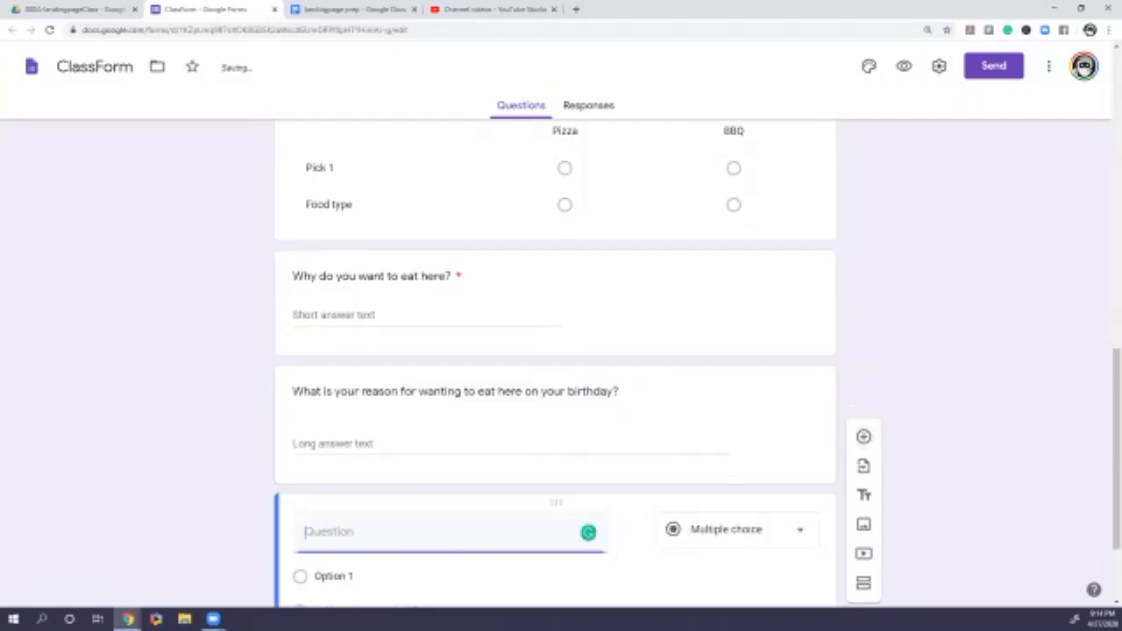
{"action": "left_click", "coordinate": [736, 395]}
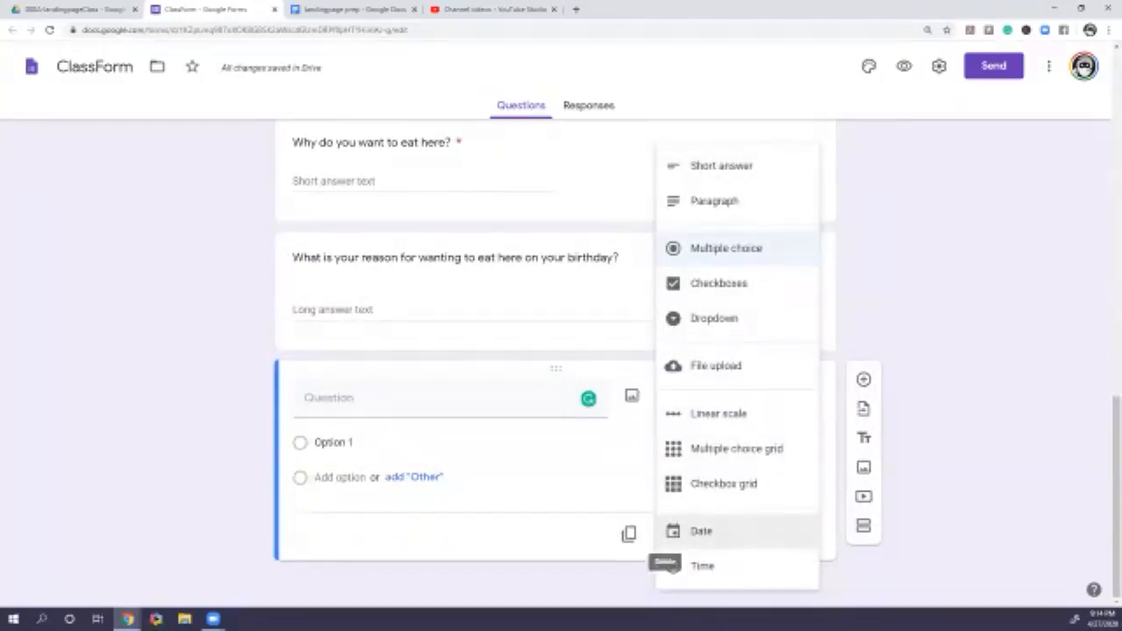
{"action": "left_click", "coordinate": [701, 531]}
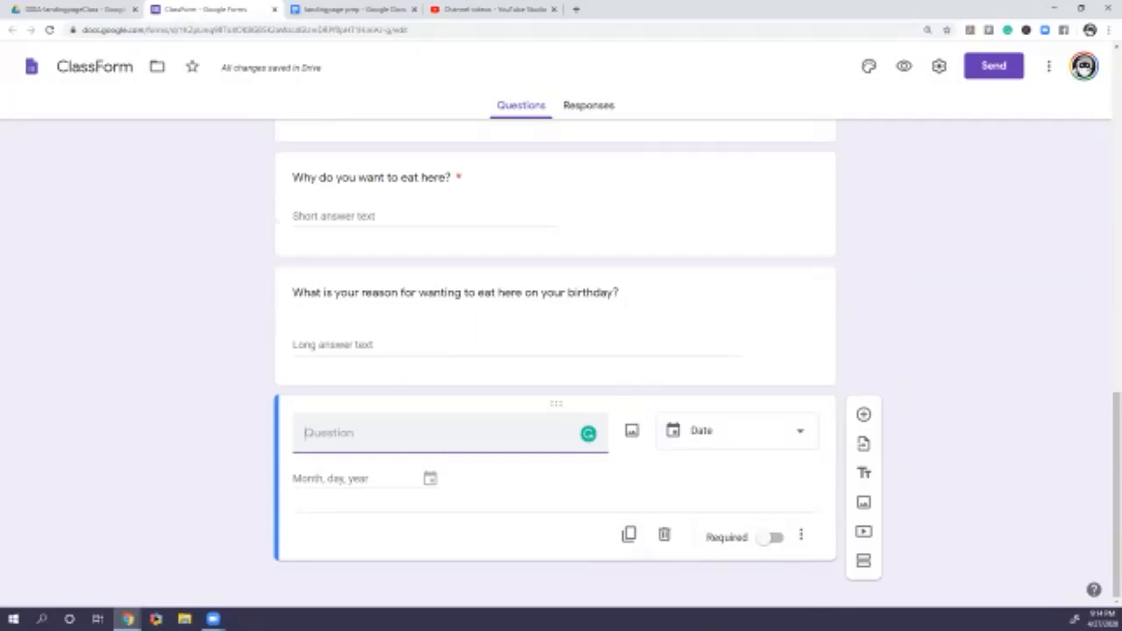
Title the date question "When do you watch the video?" and make it required
{"action": "type", "text": "T"}
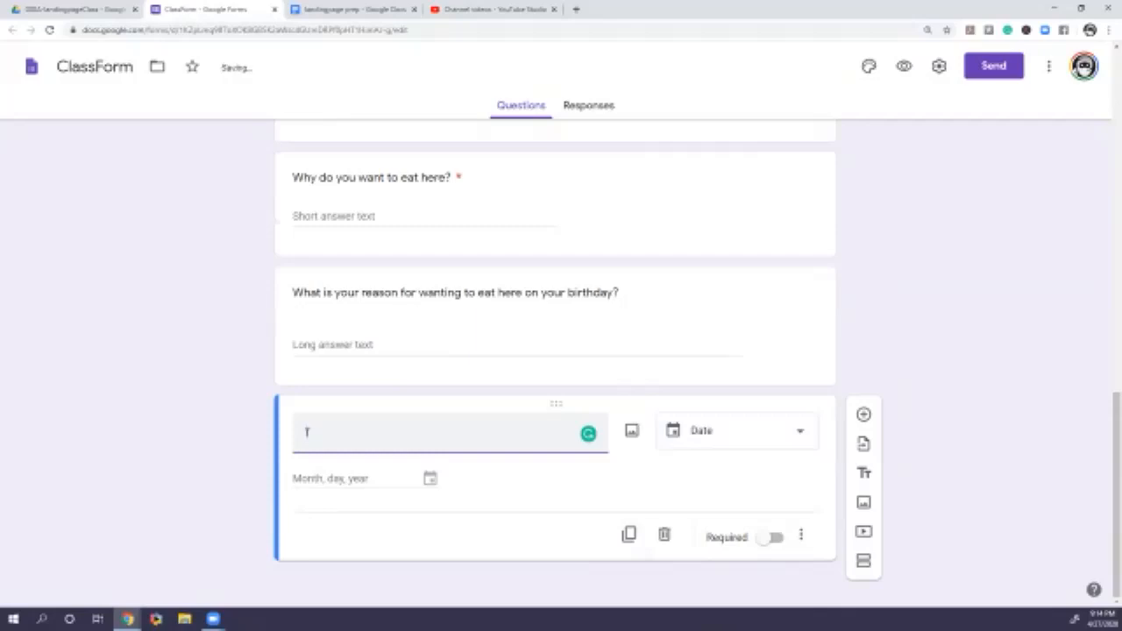
{"action": "type", "text": "i"}
{"action": "type", "text": "m"}
{"action": "key", "text": "BackSpace"}
{"action": "key", "text": "BackSpace"}
{"action": "key", "text": "BackSpace"}
{"action": "type", "text": "When do you watch the video?"}
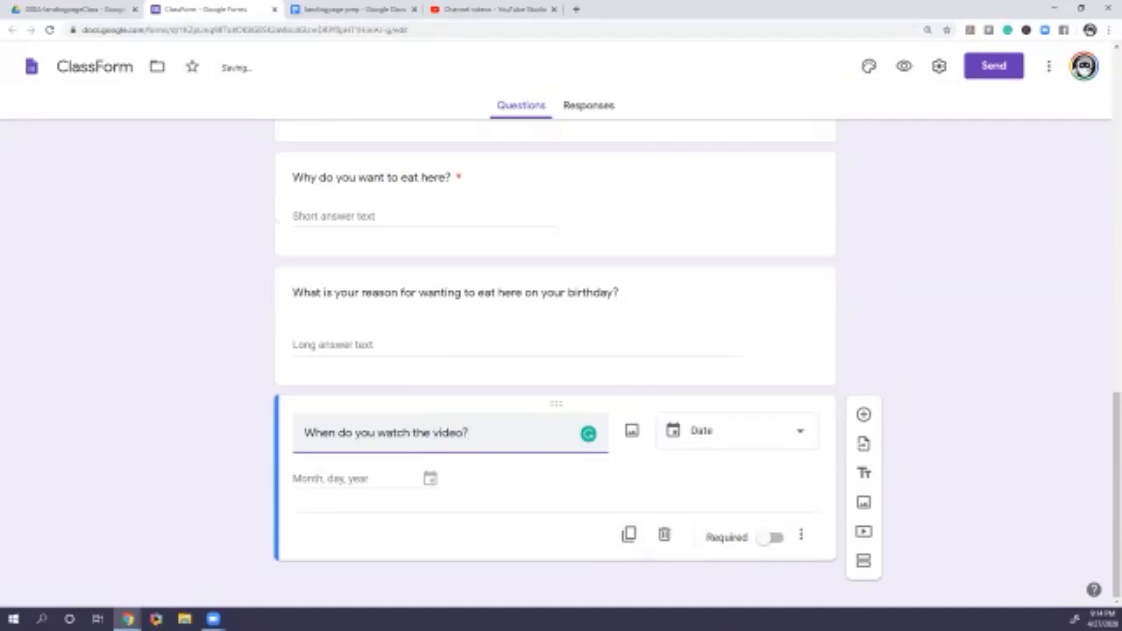
{"action": "left_click", "coordinate": [771, 537]}
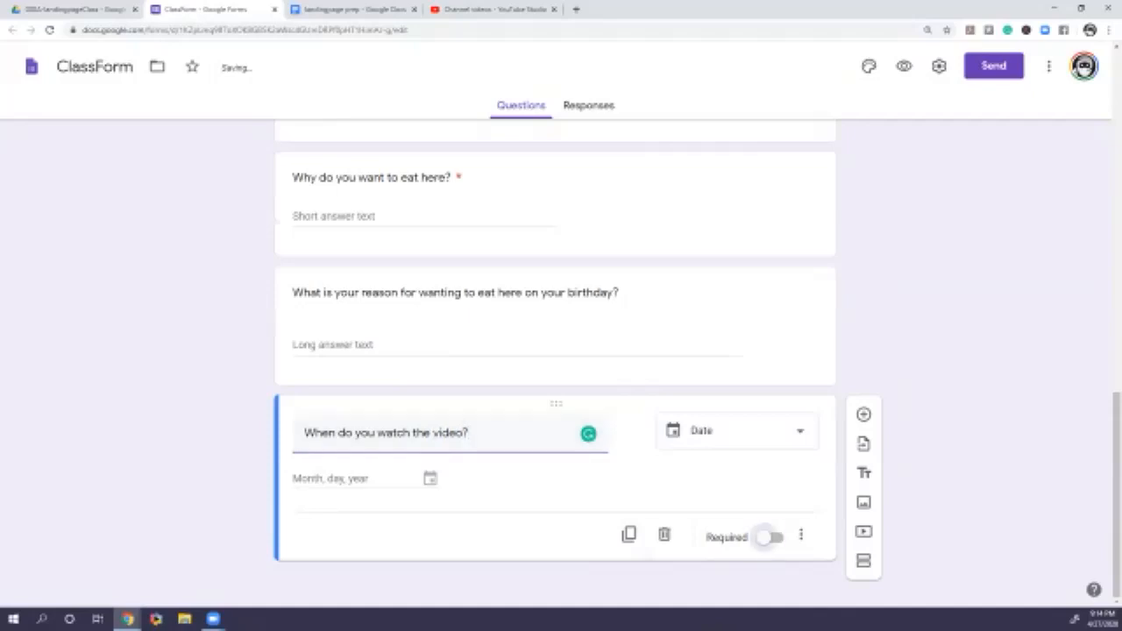
Add a question of type Time below the date question, titled "What time did you watch it?"
{"action": "left_click", "coordinate": [863, 414]}
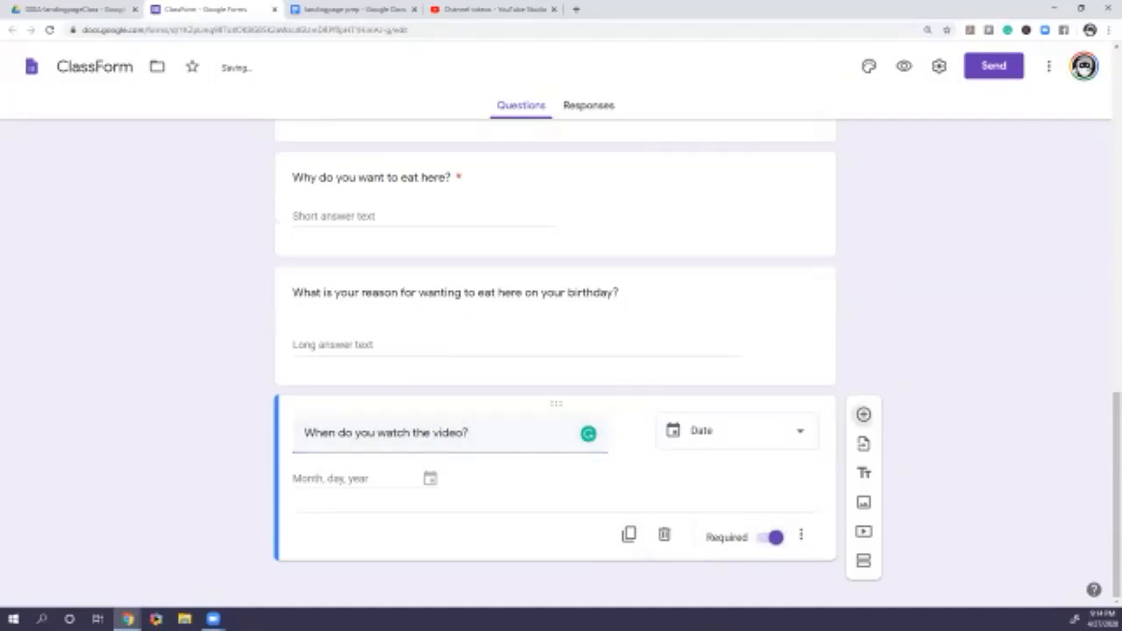
{"action": "left_click", "coordinate": [736, 395]}
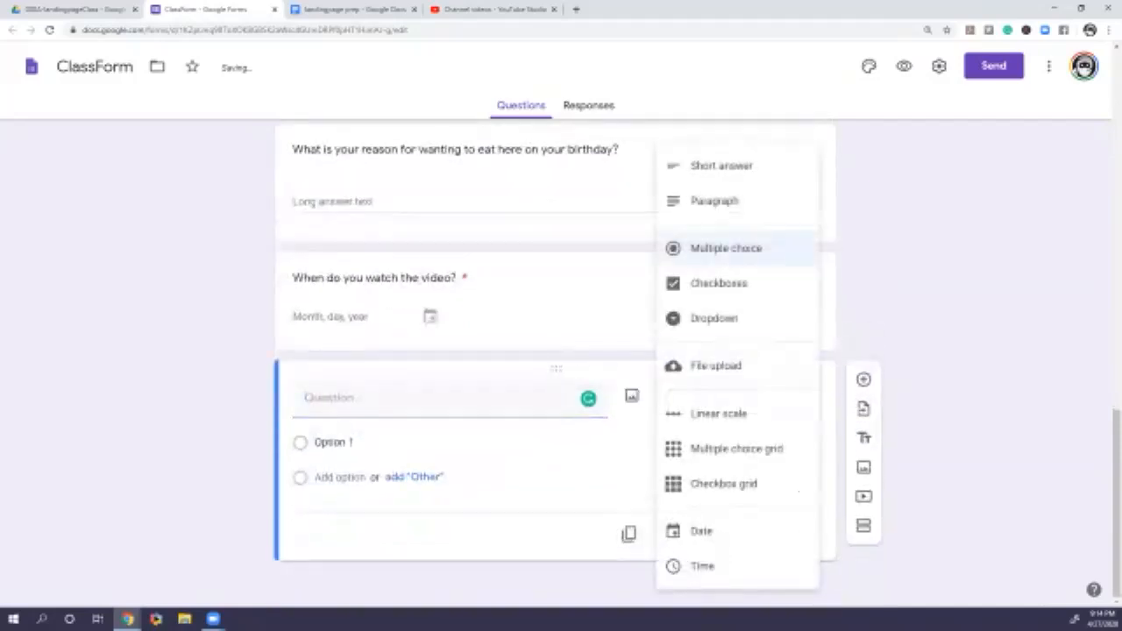
{"action": "left_click", "coordinate": [702, 566]}
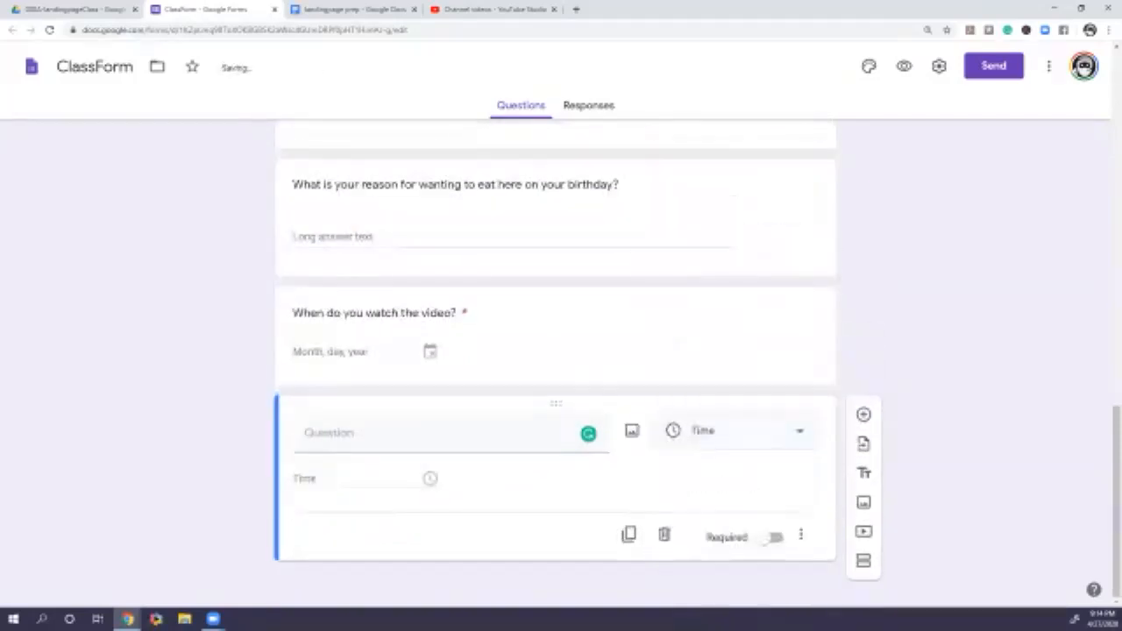
{"action": "left_click", "coordinate": [734, 430]}
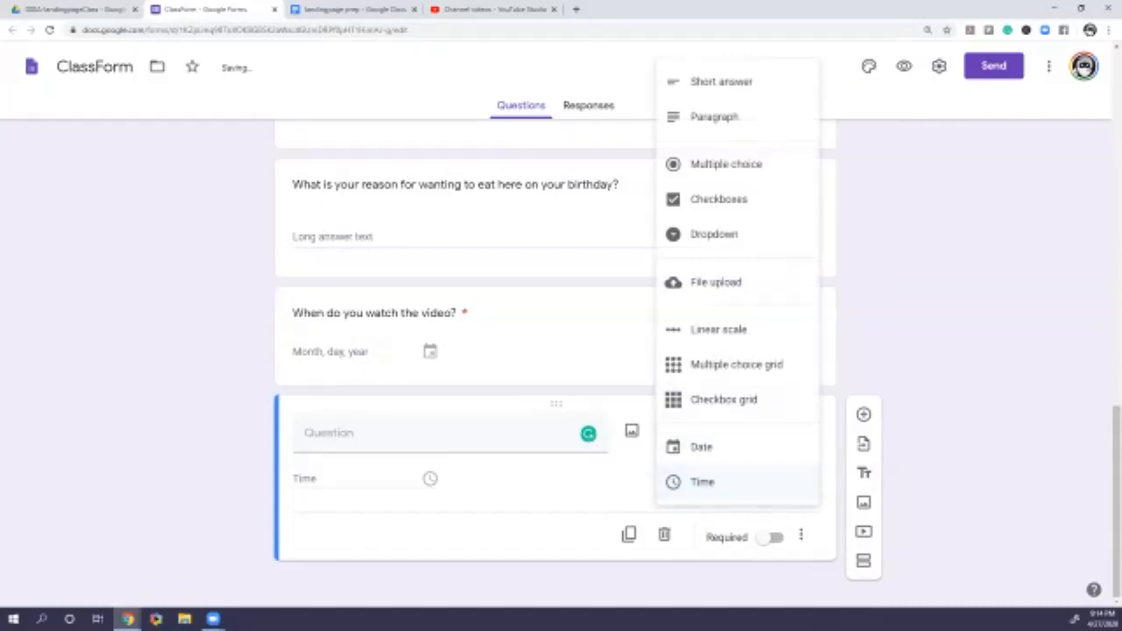
{"action": "left_click", "coordinate": [702, 481]}
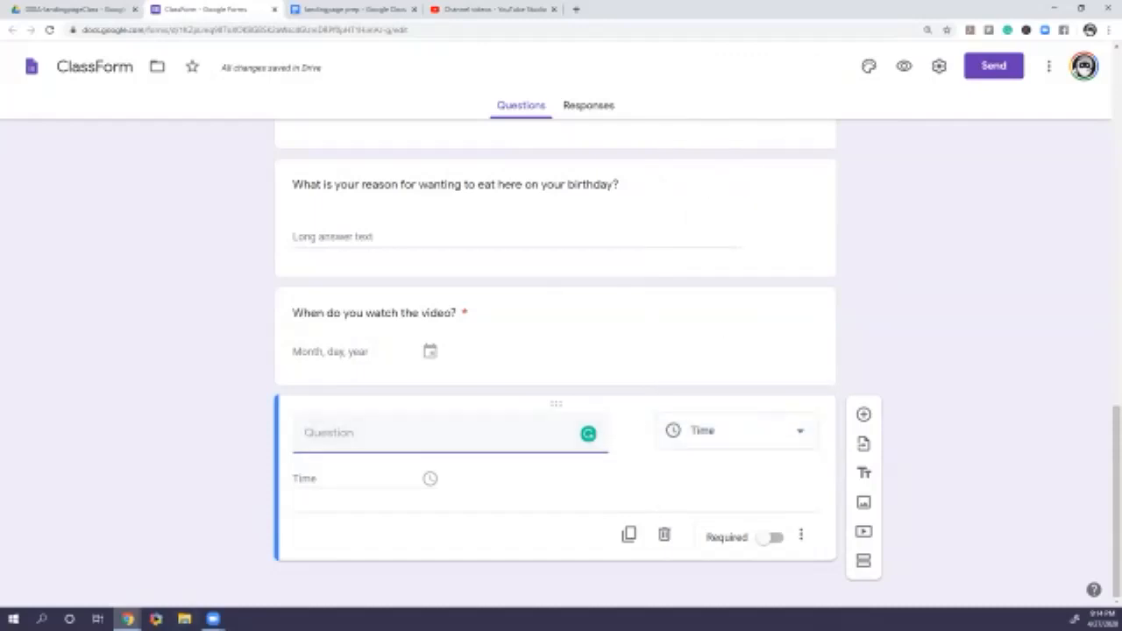
{"action": "left_click", "coordinate": [451, 433]}
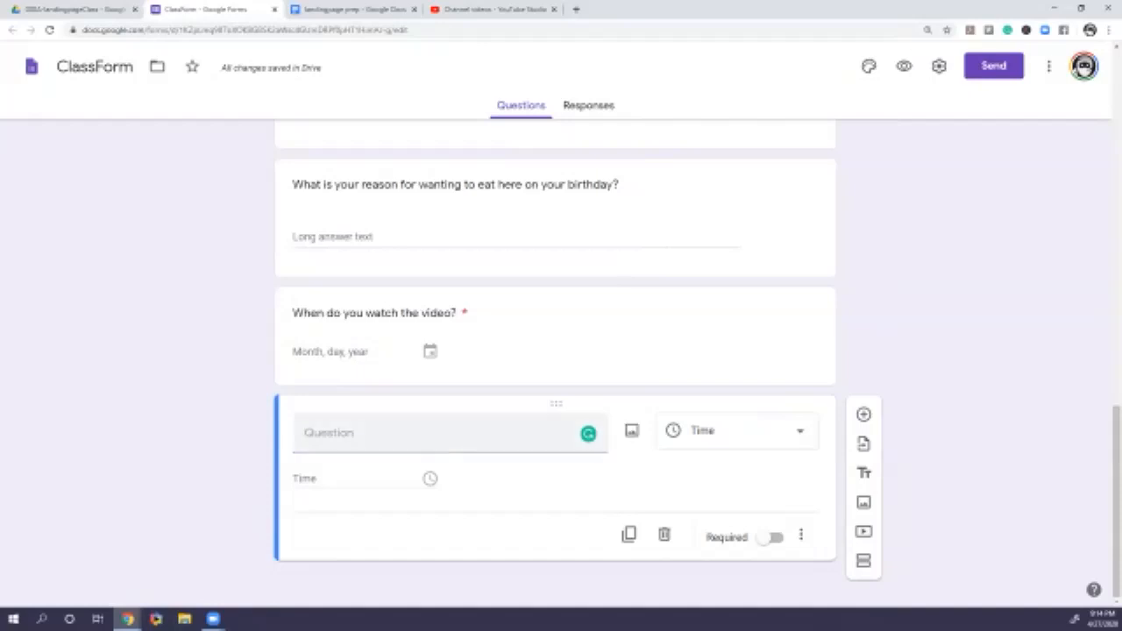
{"action": "type", "text": "What time did you watch it"}
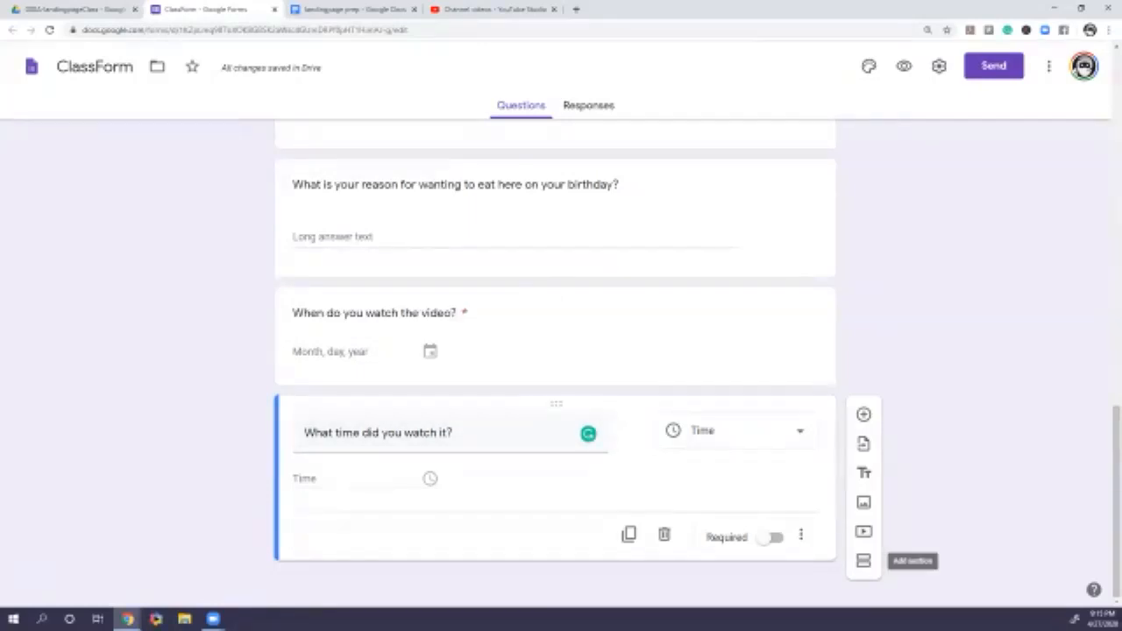
Add a new section after the time question and title it "Media Section"
{"action": "left_click", "coordinate": [863, 560]}
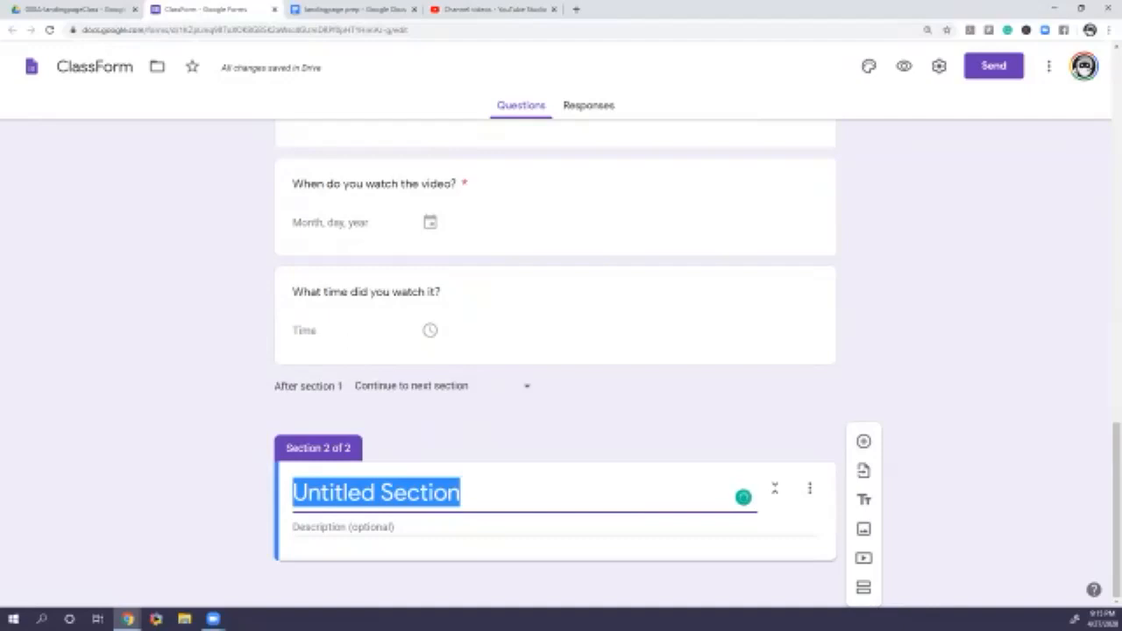
{"action": "type", "text": "Media Secion"}
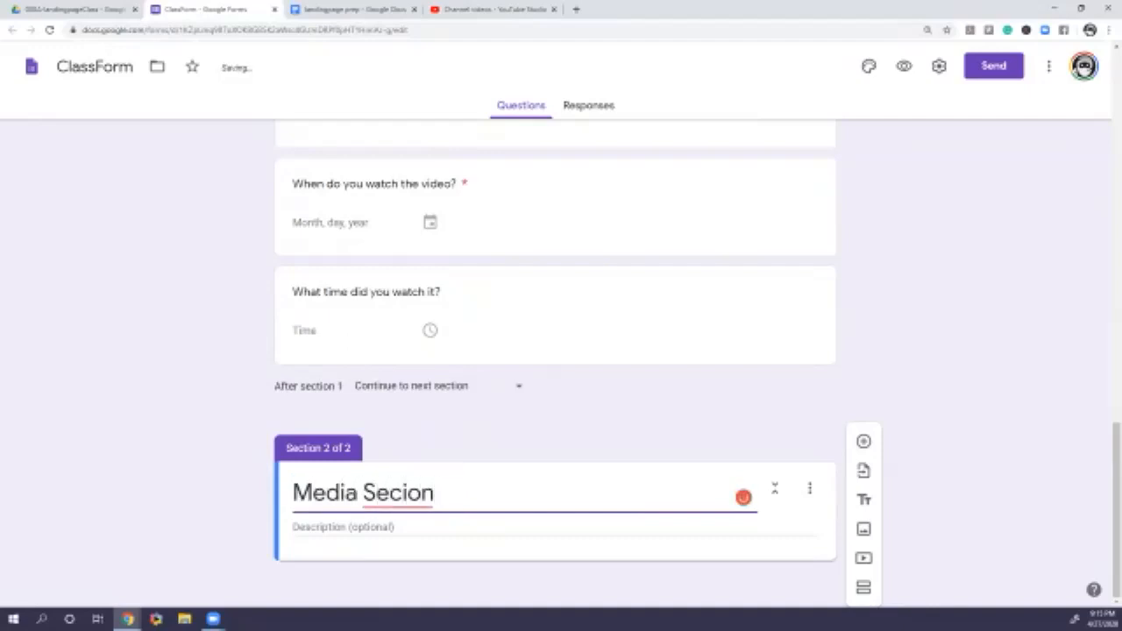
{"action": "key", "text": "BackSpace"}
{"action": "key", "text": "BackSpace"}
{"action": "key", "text": "BackSpace"}
{"action": "type", "text": "tion"}
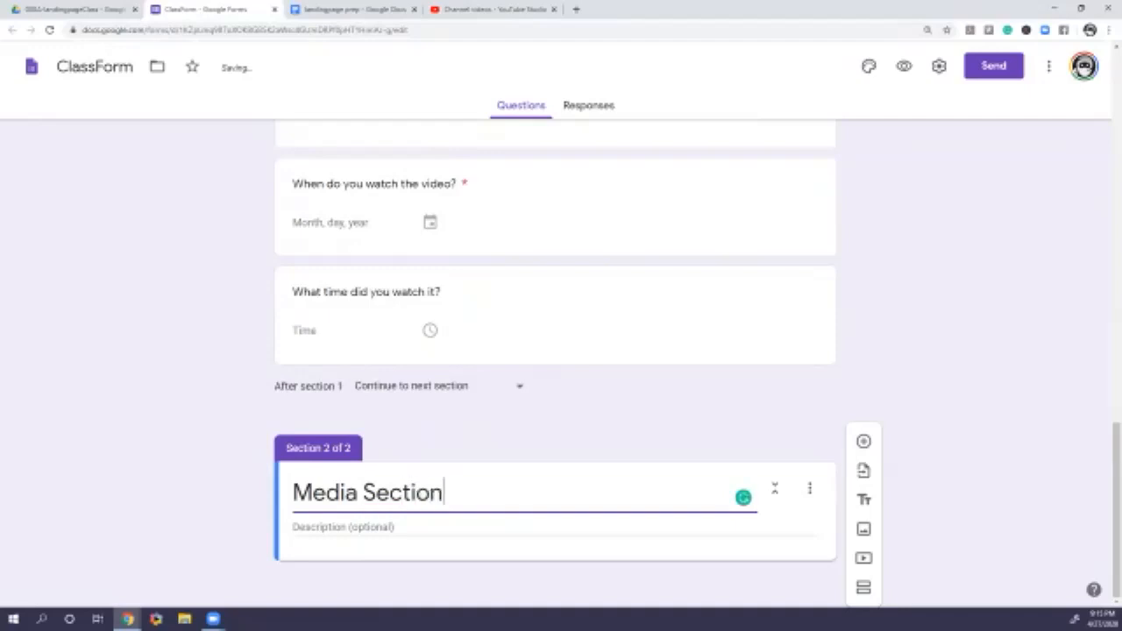
Give the new section the description "Things we can show off"
{"action": "key", "text": "Tab"}
{"action": "type", "text": "Think"}
{"action": "key", "text": "BackSpace"}
{"action": "type", "text": "gs "}
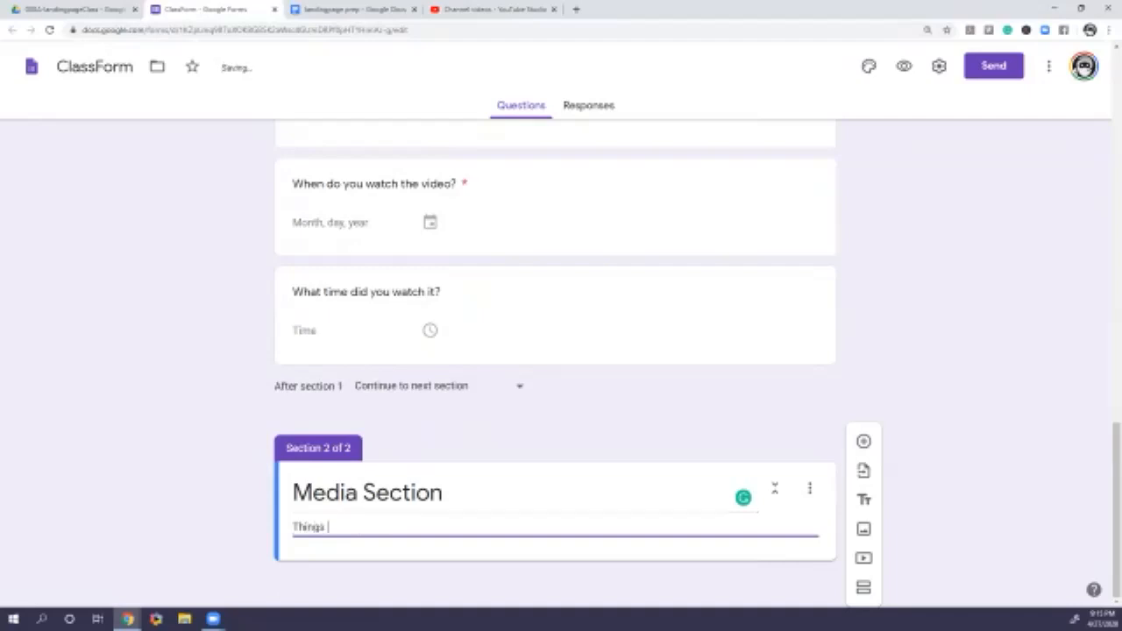
{"action": "type", "text": "we can s"}
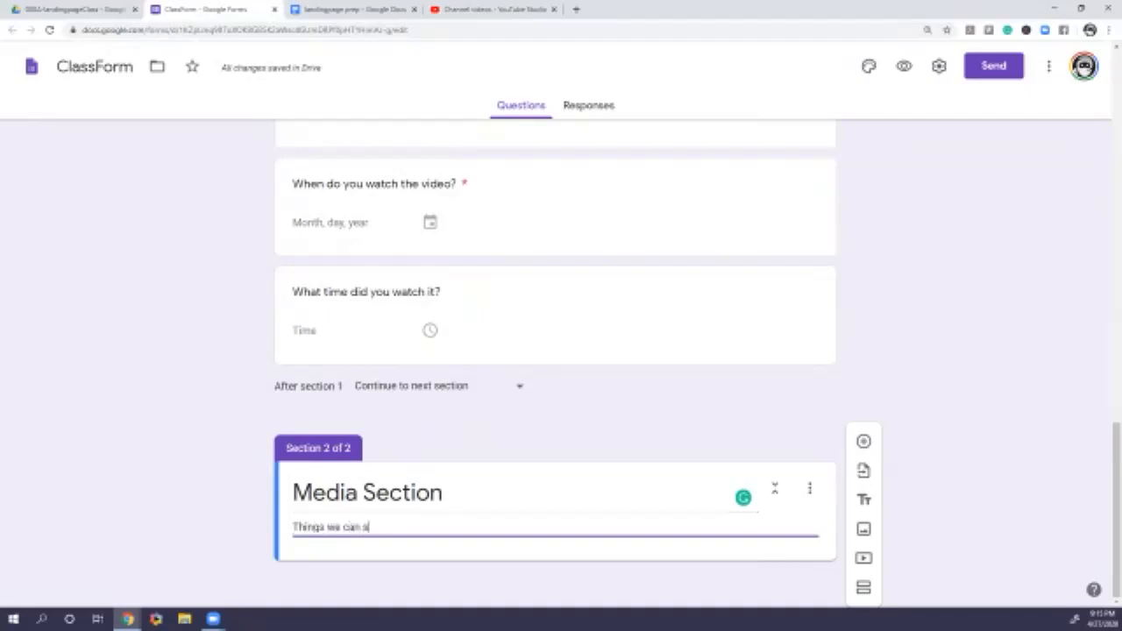
{"action": "type", "text": "how off"}
Start adding a video to the section, copy the SampleVSL share link from YouTube and paste it into the landingpage prep document
{"action": "left_click", "coordinate": [863, 557]}
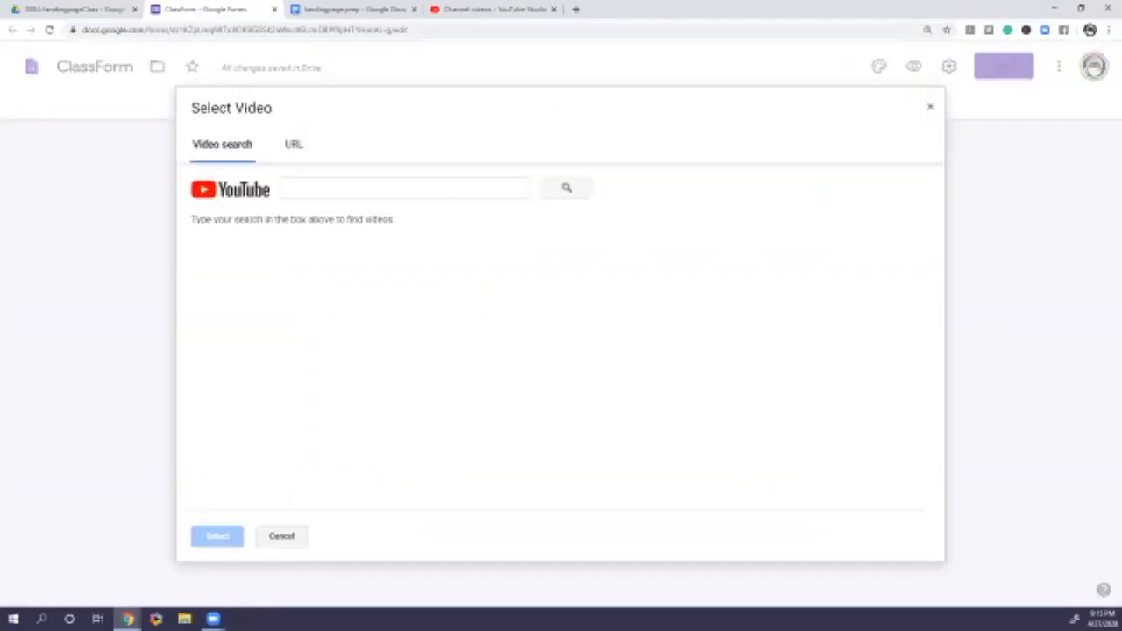
{"action": "left_click", "coordinate": [363, 10]}
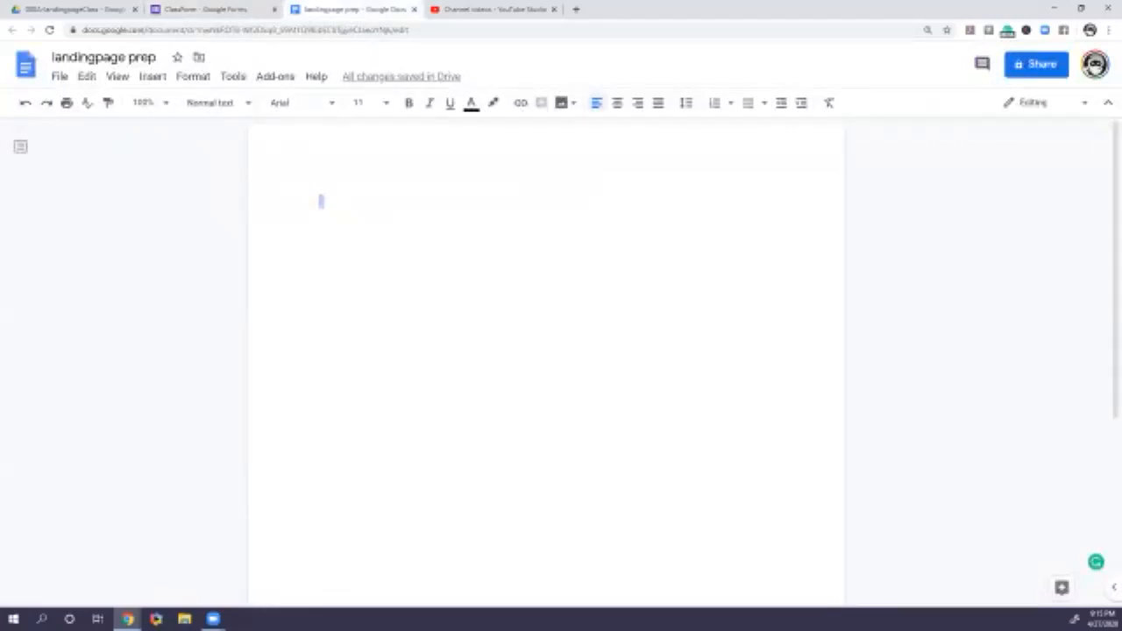
{"action": "left_click", "coordinate": [491, 10]}
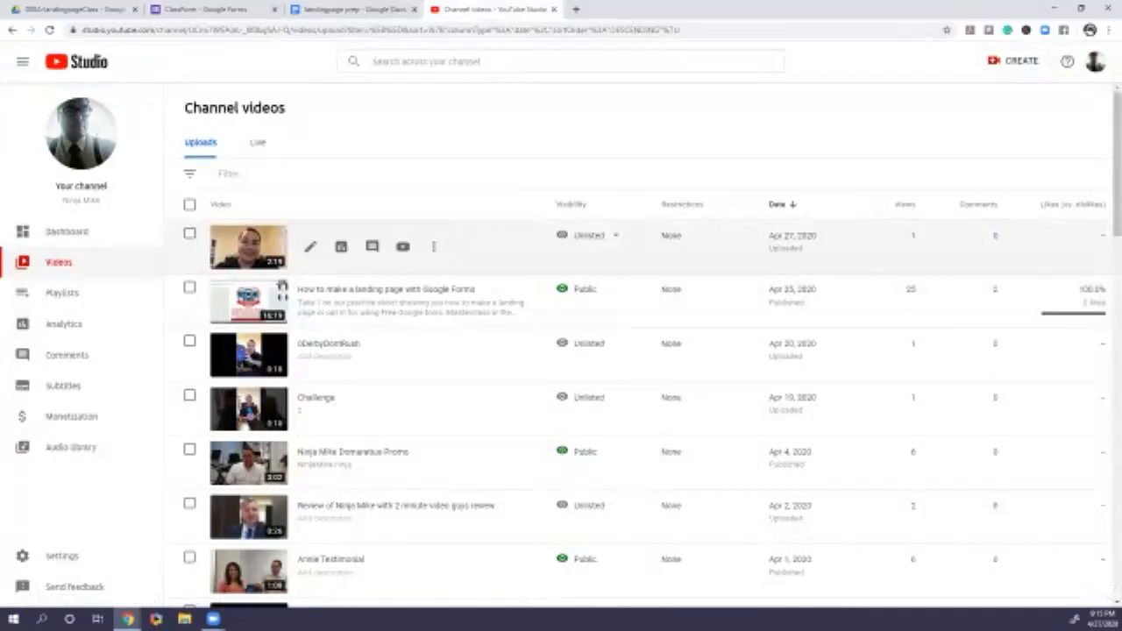
{"action": "left_click", "coordinate": [402, 246]}
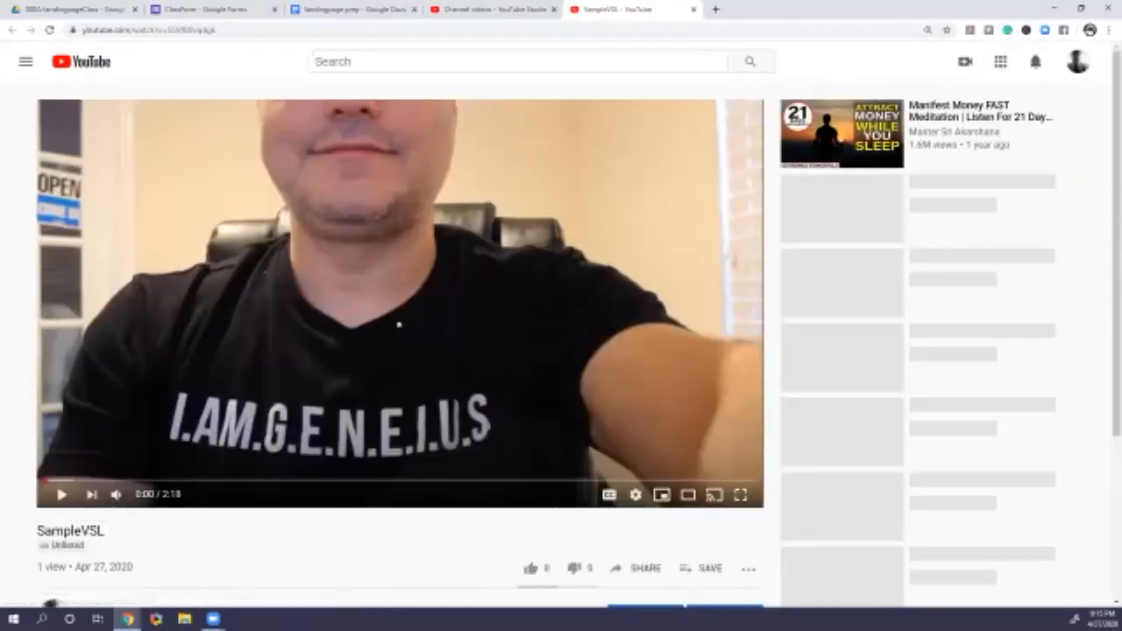
{"action": "left_click", "coordinate": [637, 567]}
{"action": "left_click", "coordinate": [699, 351]}
{"action": "left_click", "coordinate": [355, 8]}
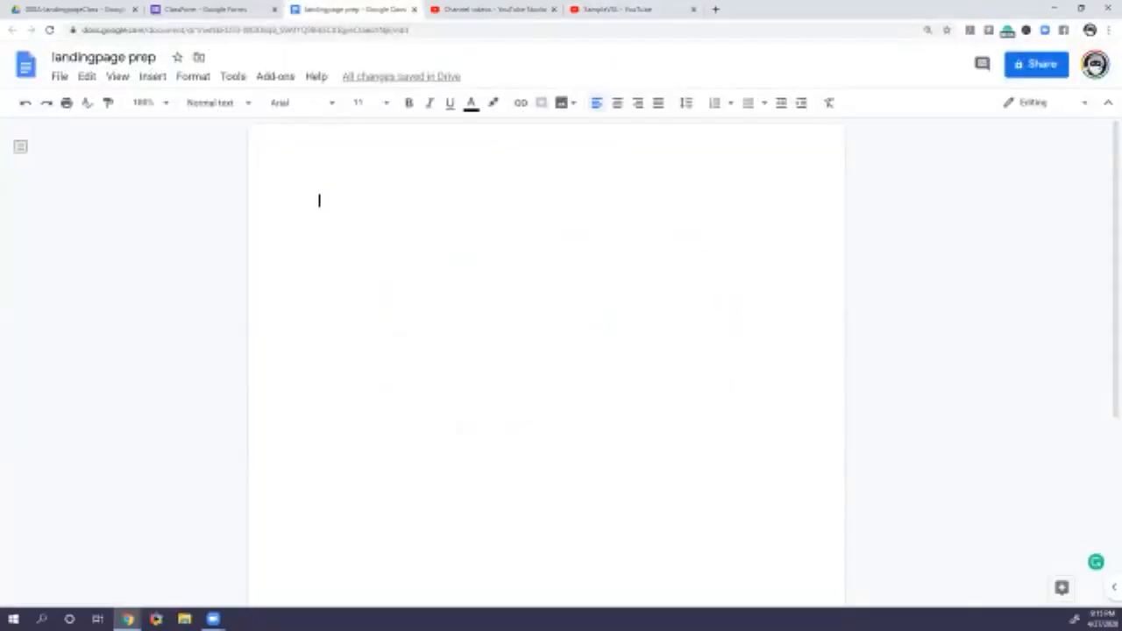
{"action": "key", "text": "ctrl+v"}
Insert the SampleVSL video into the form by its copied YouTube URL and title it "Watch this video"
{"action": "left_click", "coordinate": [211, 9]}
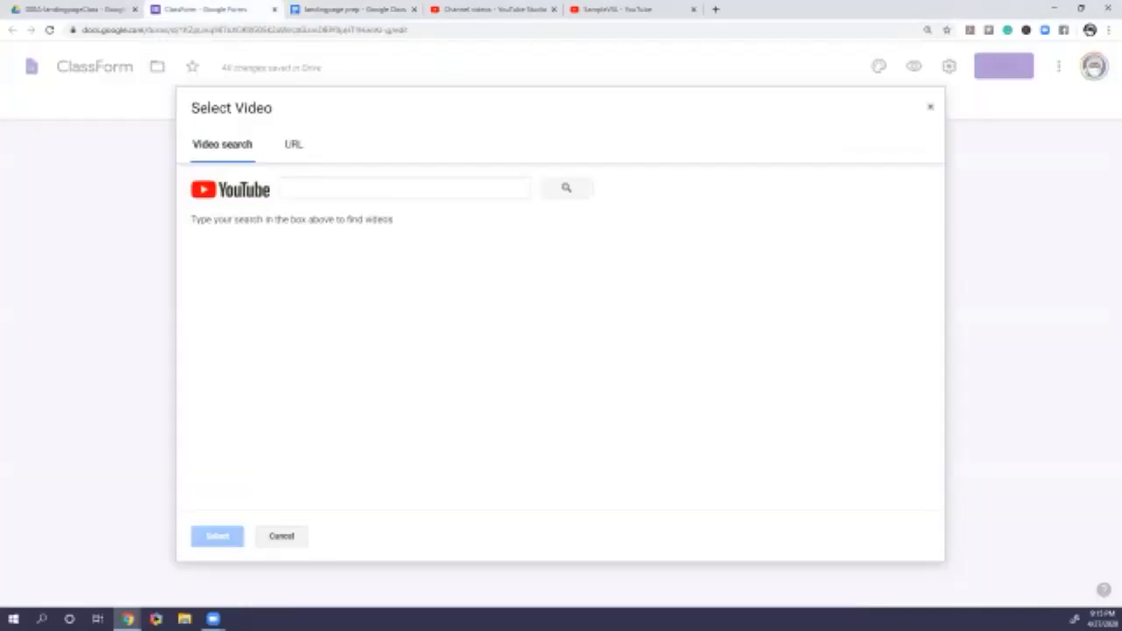
{"action": "left_click", "coordinate": [404, 188]}
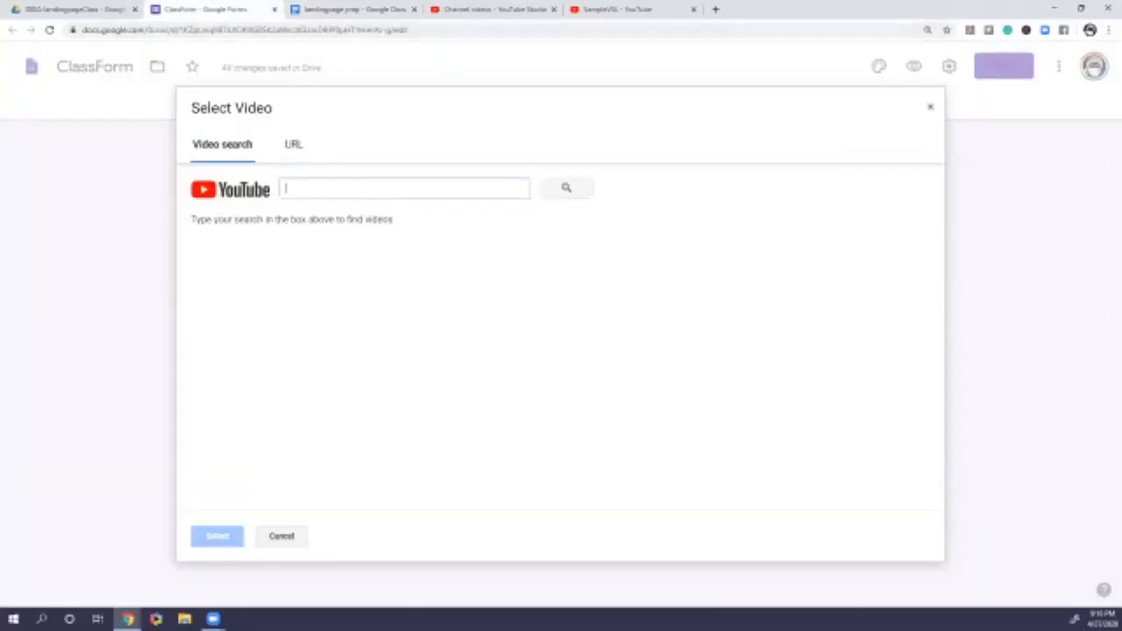
{"action": "left_click", "coordinate": [293, 144]}
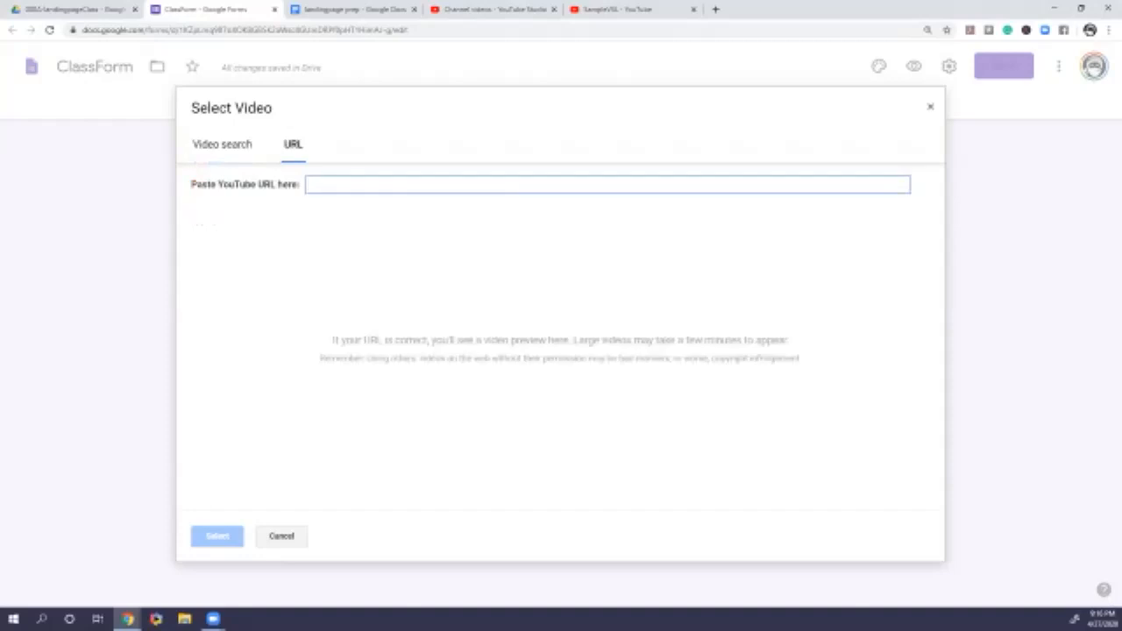
{"action": "key", "text": "ctrl+v"}
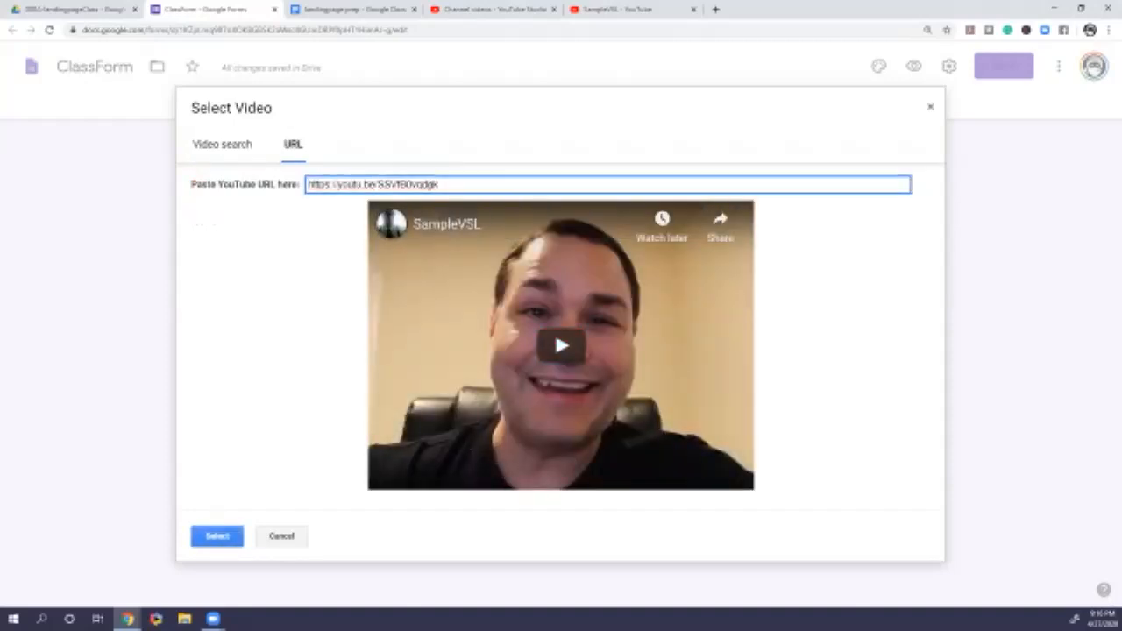
{"action": "left_click", "coordinate": [217, 536]}
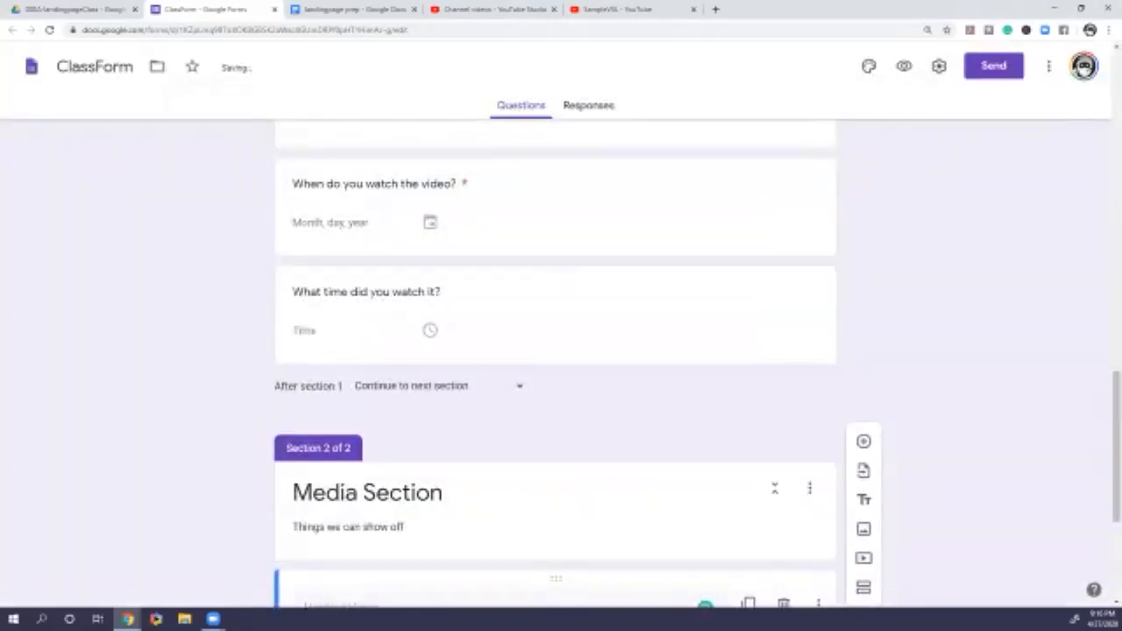
{"action": "type", "text": "Watch this video"}
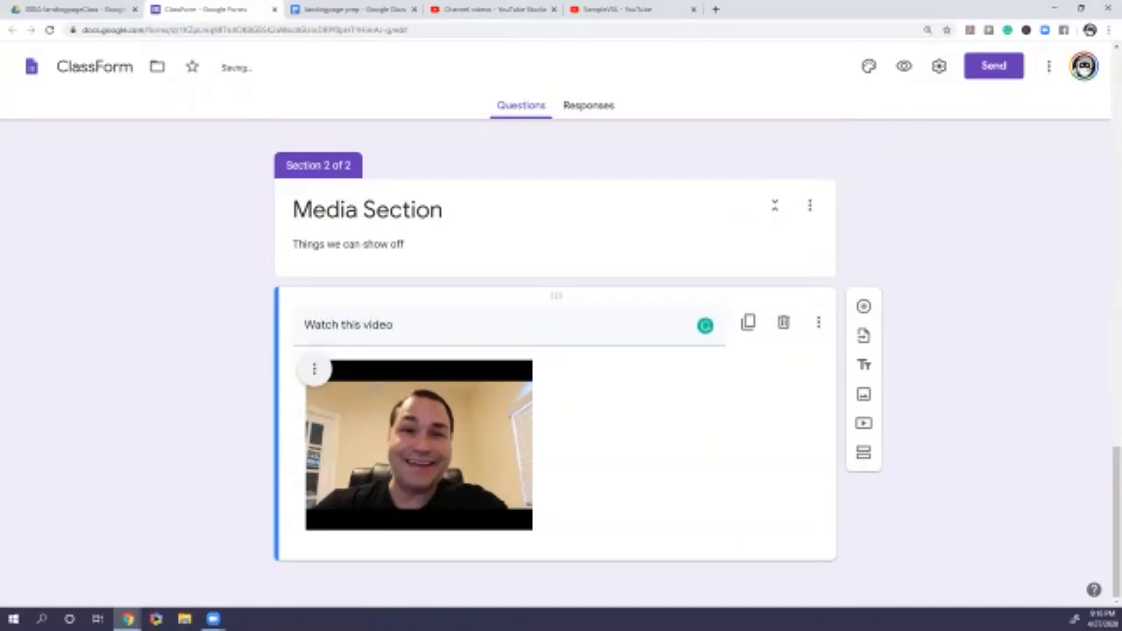
Add a multiple choice question "Do you want to work with us?" with the suggested options Yes, No and Maybe, and a blank question below it
{"action": "left_click", "coordinate": [863, 306]}
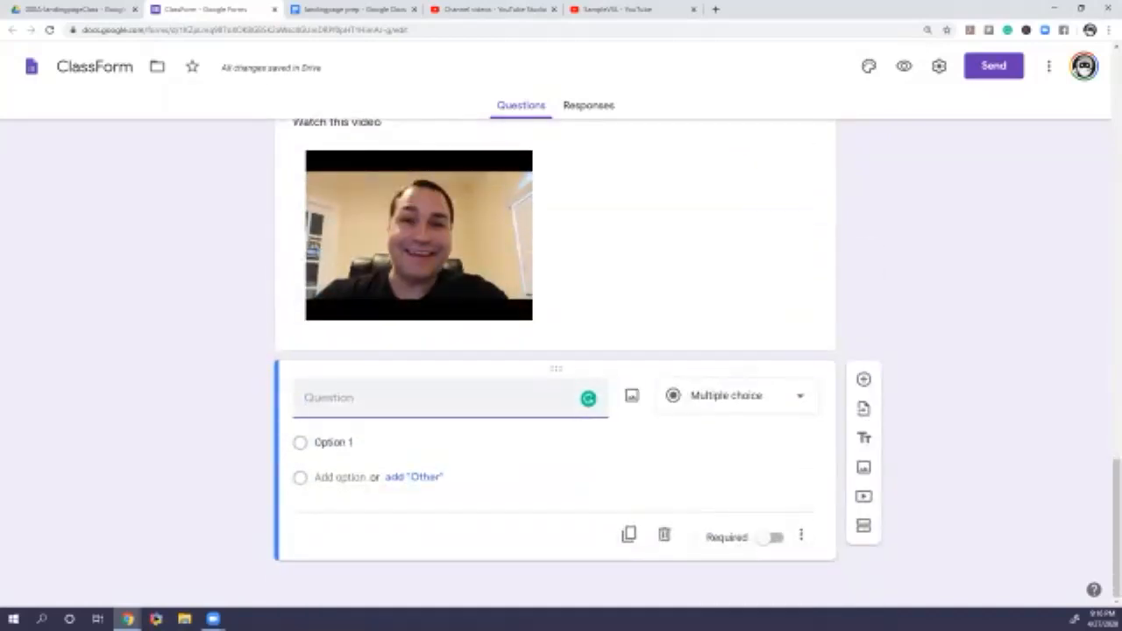
{"action": "type", "text": "Do you want want to wo"}
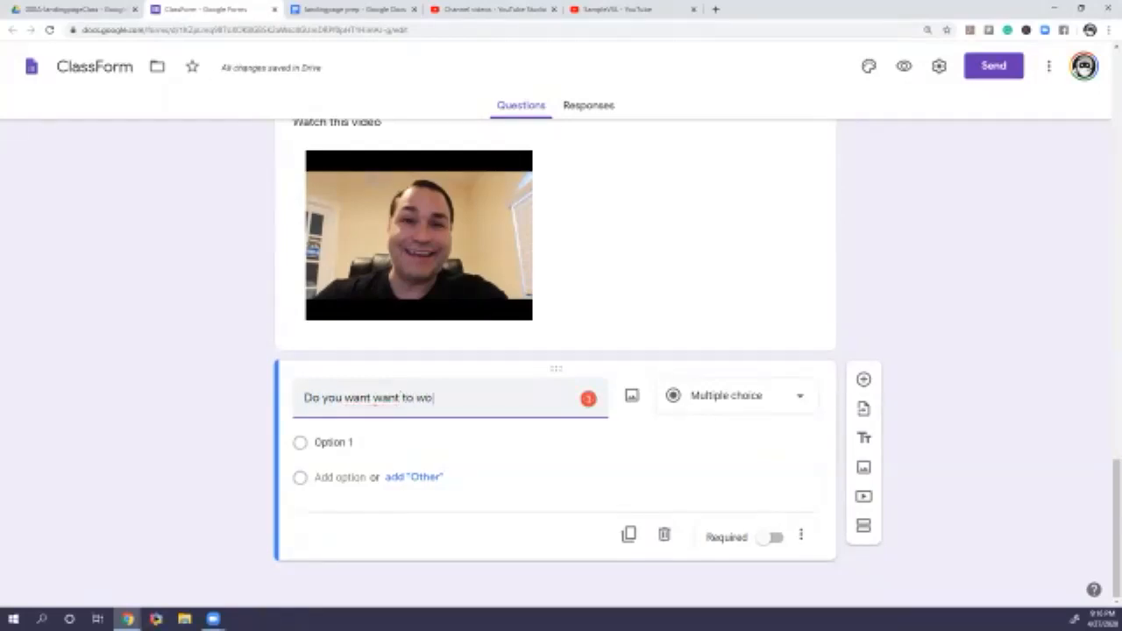
{"action": "type", "text": "rk with us?"}
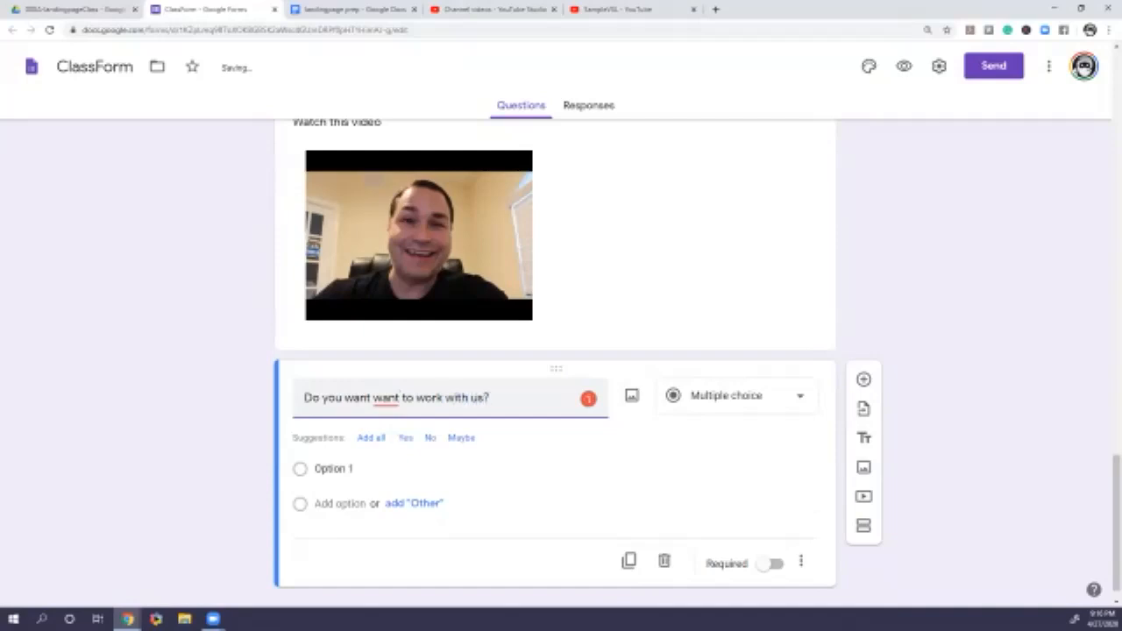
{"action": "left_click", "coordinate": [395, 398]}
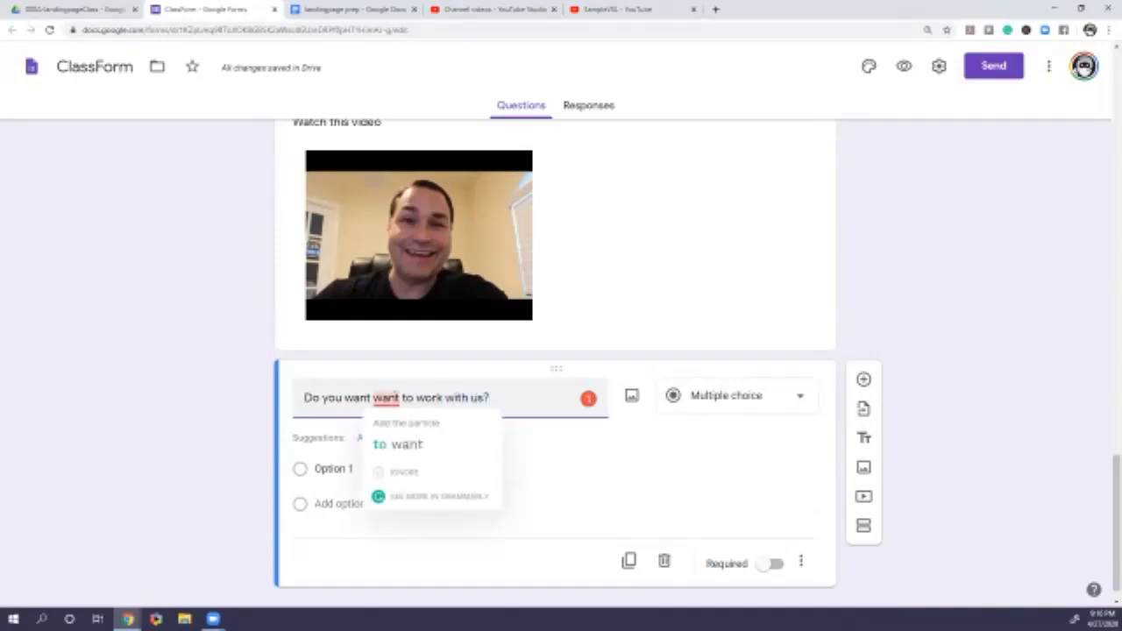
{"action": "key", "text": "BackSpace"}
{"action": "key", "text": "BackSpace"}
{"action": "key", "text": "BackSpace"}
{"action": "key", "text": "BackSpace"}
{"action": "key", "text": "BackSpace"}
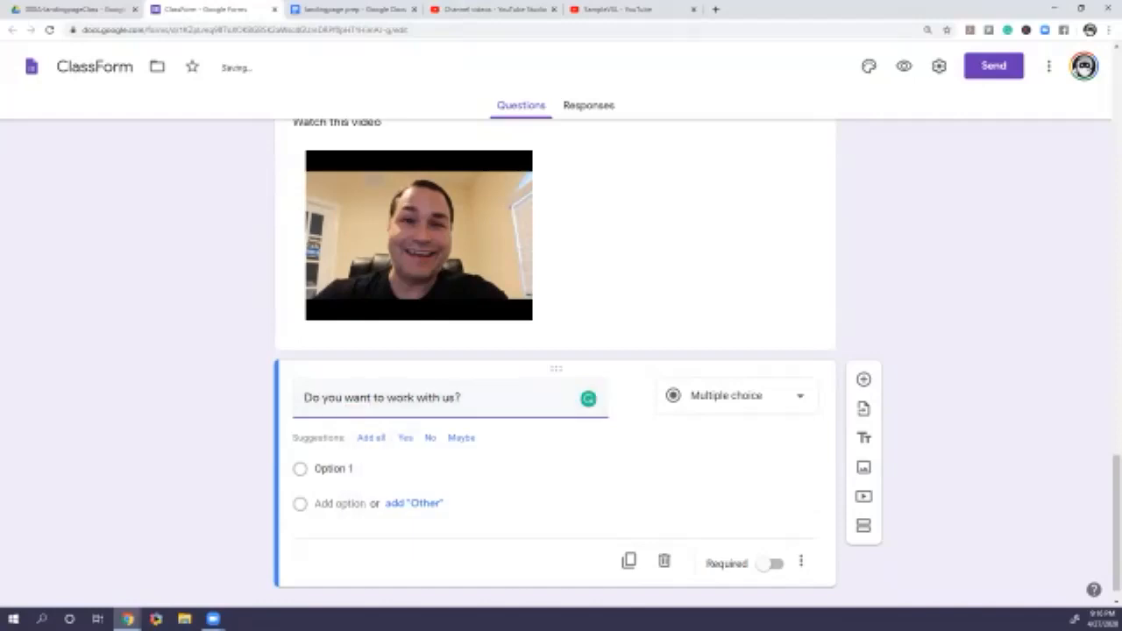
{"action": "left_click", "coordinate": [370, 437]}
{"action": "scroll", "coordinate": [376, 473], "scroll_direction": "down", "scroll_amount": 1}
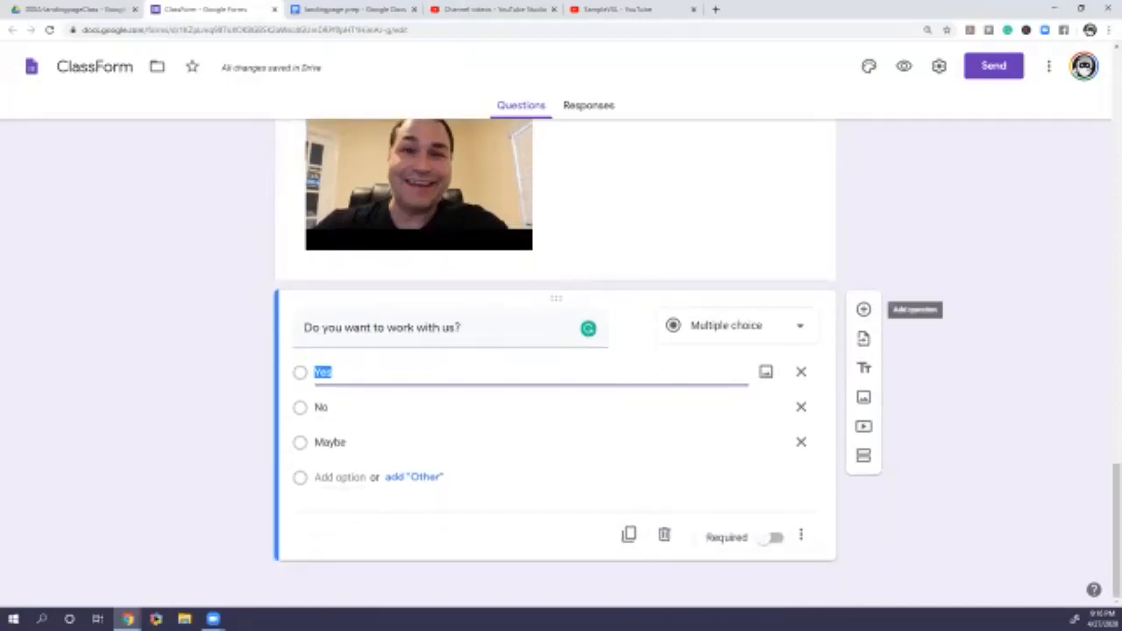
{"action": "left_click", "coordinate": [863, 309]}
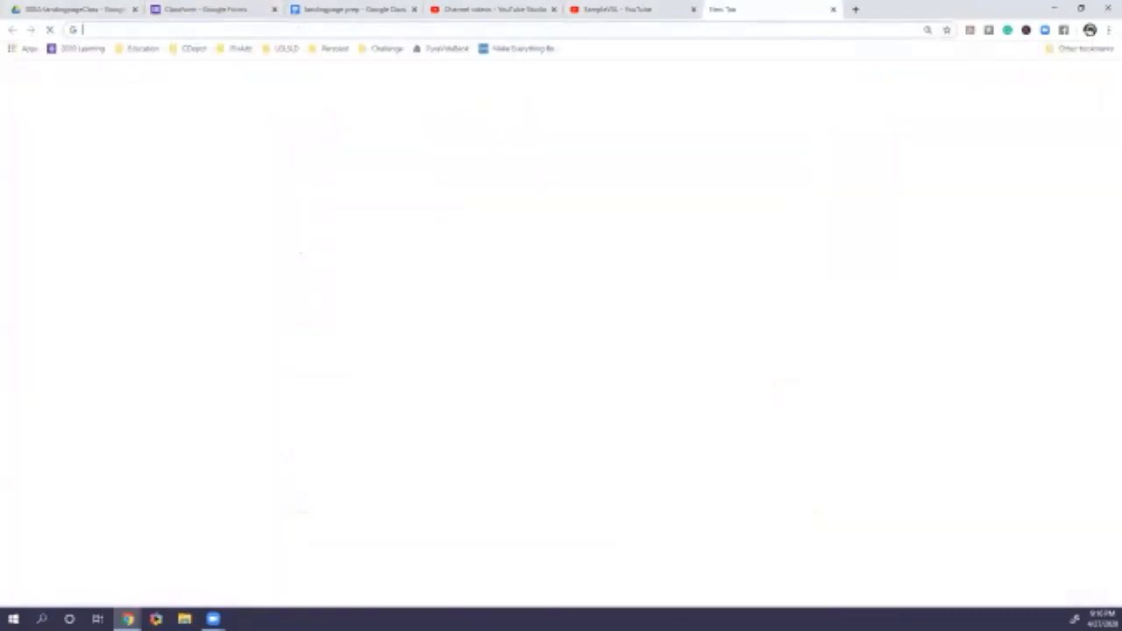
Open the LandingPageCopy document from Google Drive in a new browser tab and look through its landing page copy
{"action": "left_click", "coordinate": [716, 9]}
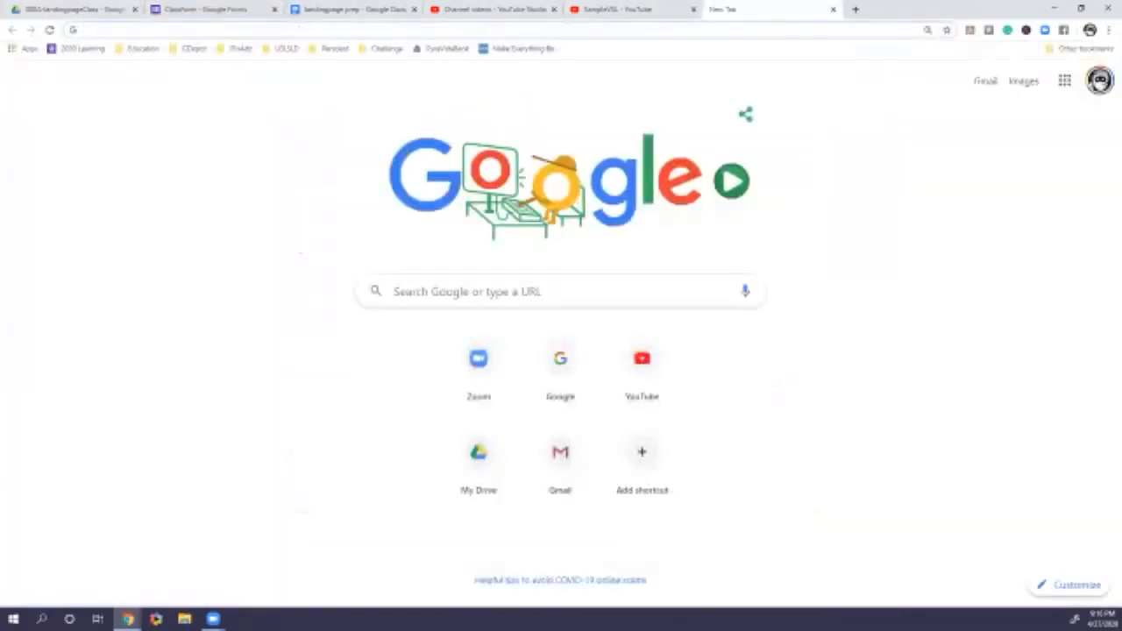
{"action": "left_click", "coordinate": [1064, 81]}
{"action": "left_click", "coordinate": [921, 146]}
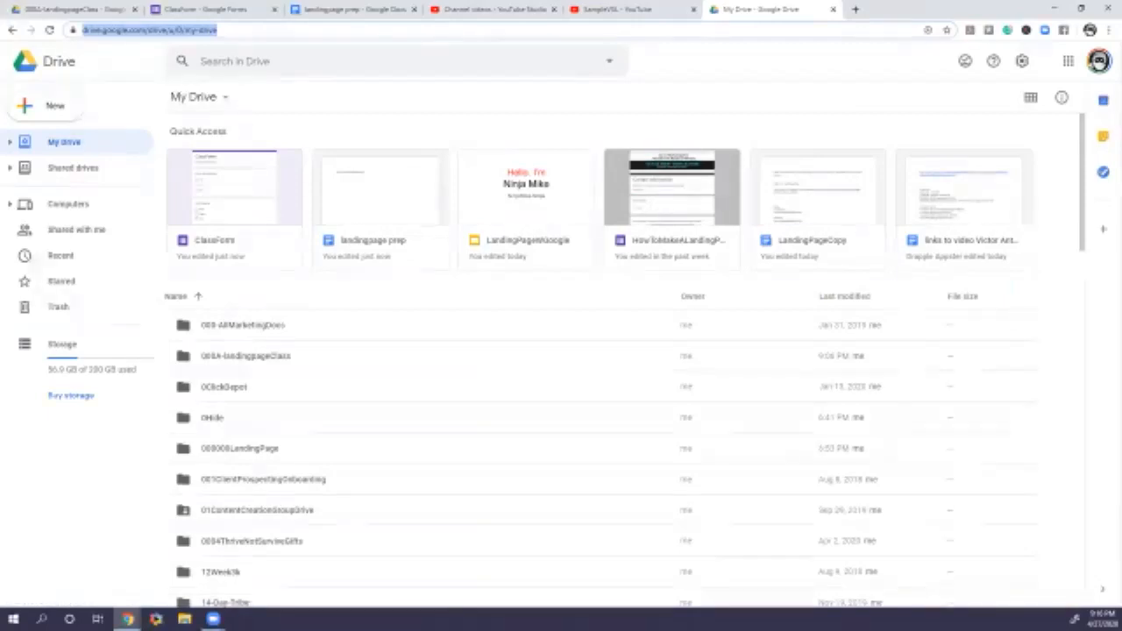
{"action": "double_click", "coordinate": [818, 203]}
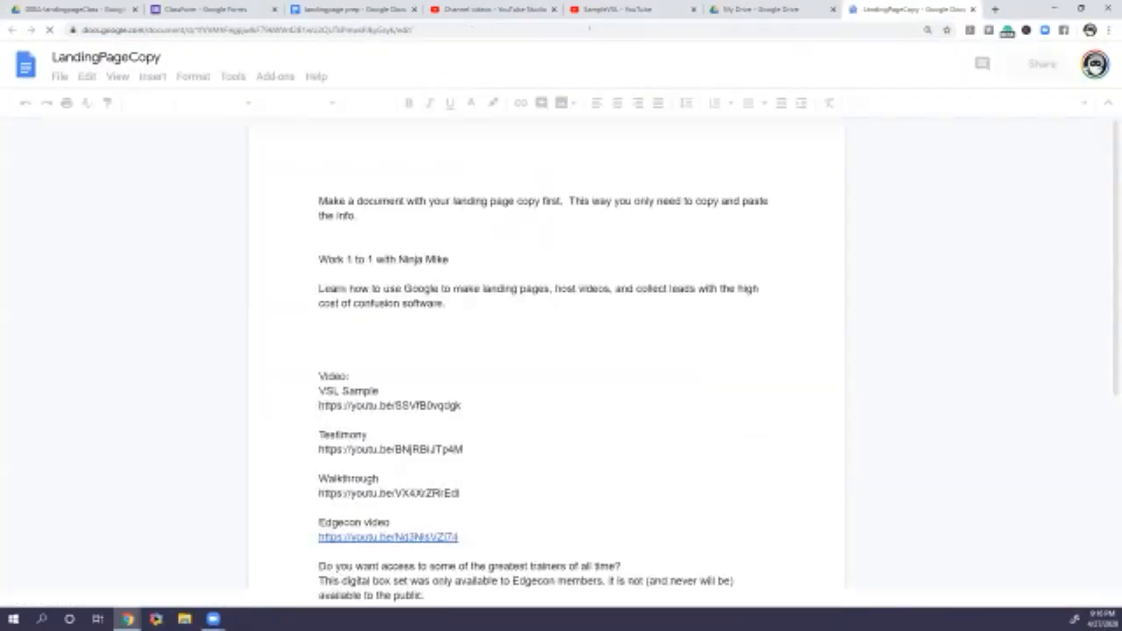
{"action": "scroll", "coordinate": [546, 361], "scroll_direction": "down", "scroll_amount": 3}
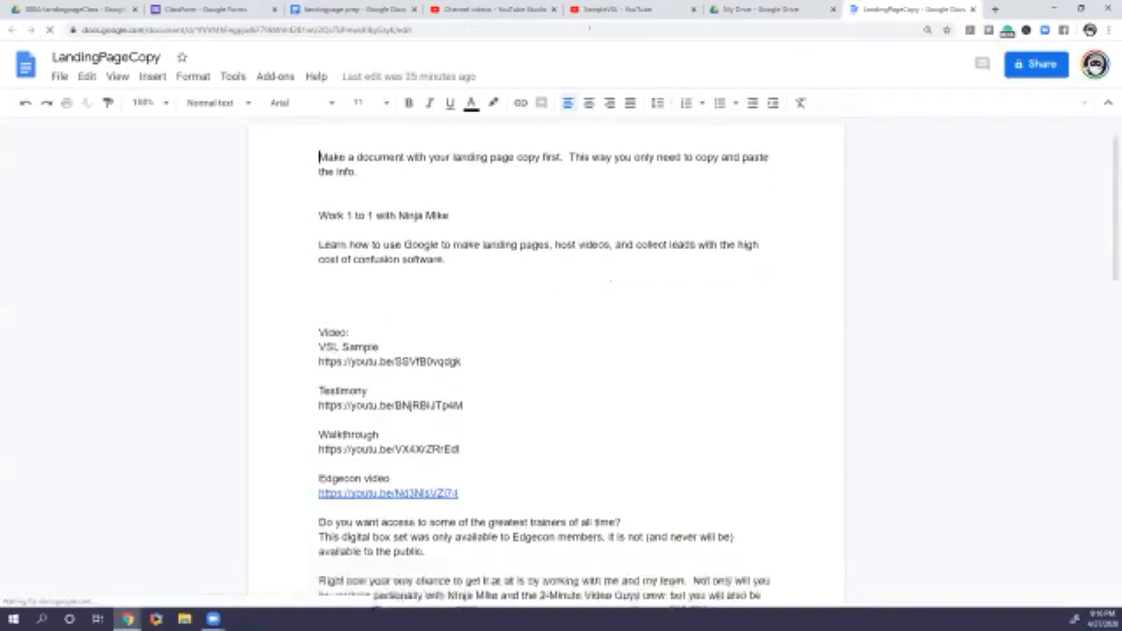
{"action": "scroll", "coordinate": [546, 361], "scroll_direction": "down", "scroll_amount": 3}
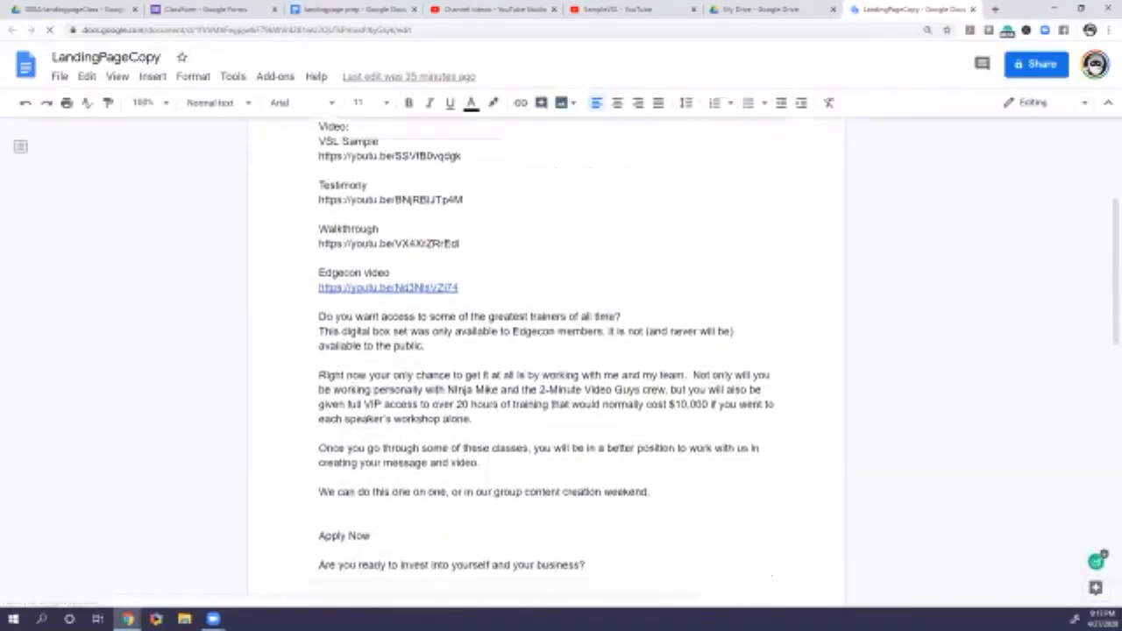
Copy "Do you want access to some of the greatest trainers of all time?" from LandingPageCopy into the form's blank question with options Yes and No
{"action": "left_click_drag", "start_coordinate": [318, 273], "coordinate": [624, 274]}
{"action": "right_click", "coordinate": [603, 274]}
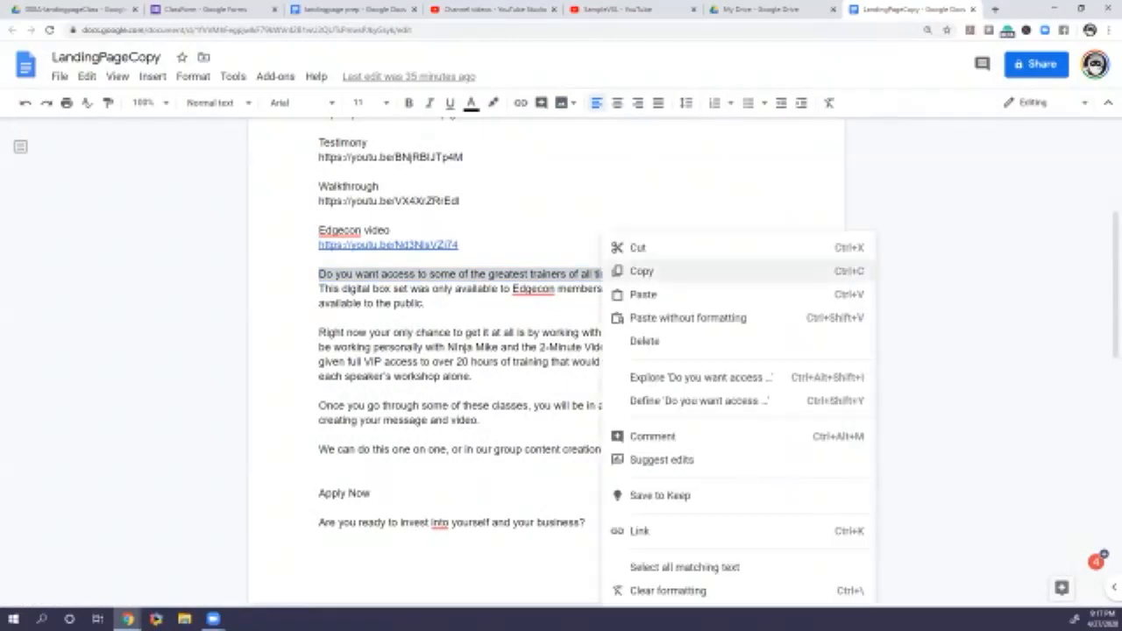
{"action": "left_click", "coordinate": [640, 271]}
{"action": "left_click", "coordinate": [201, 9]}
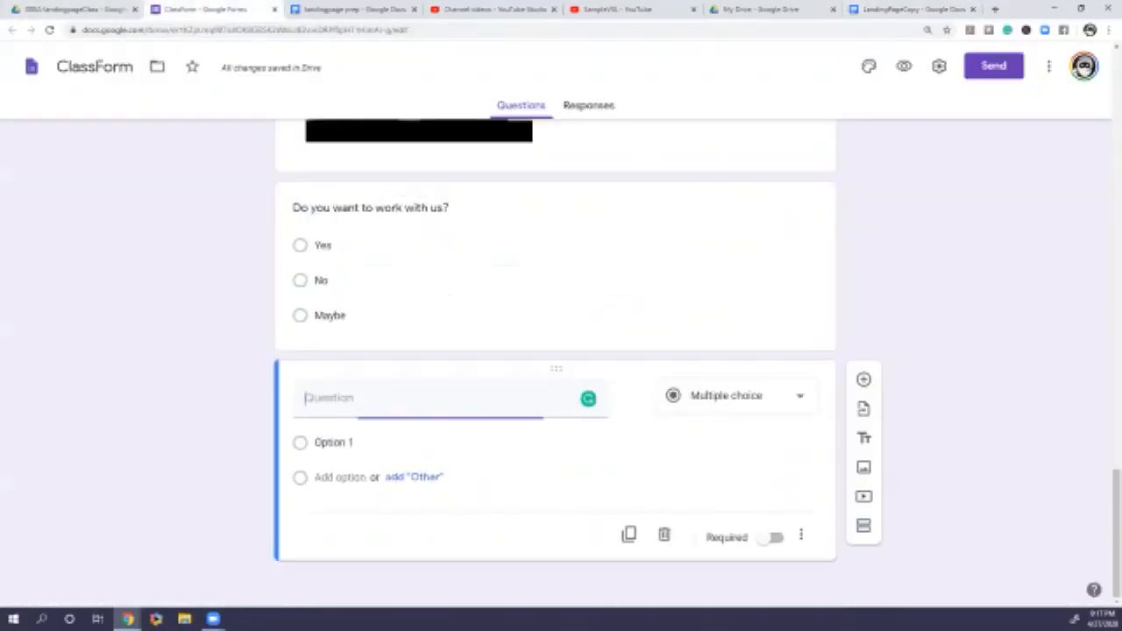
{"action": "key", "text": "ctrl+v"}
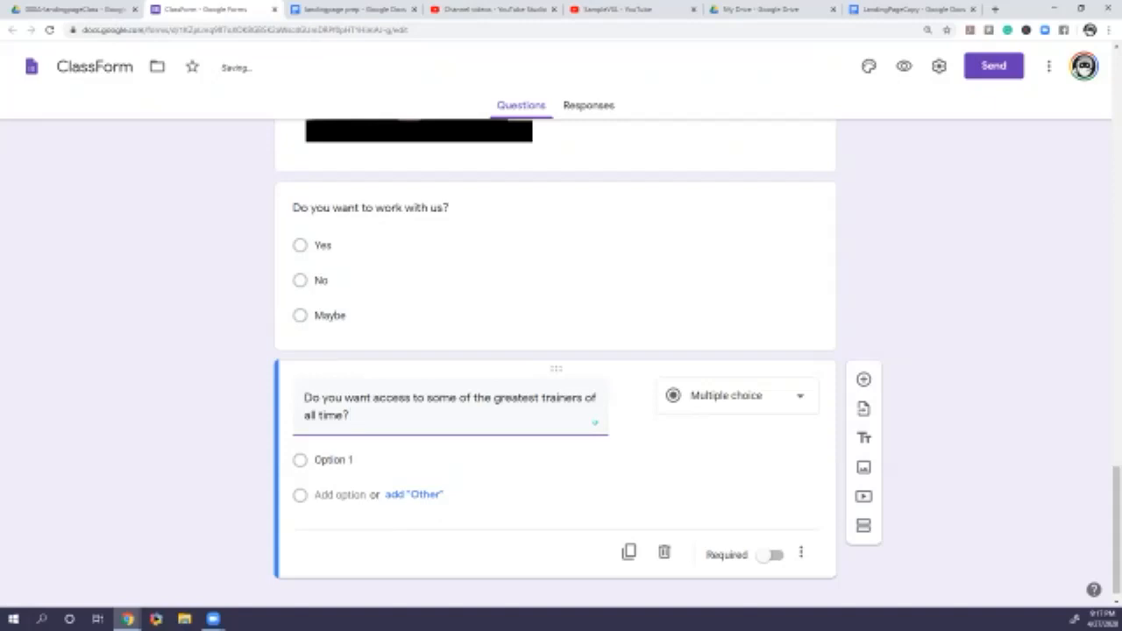
{"action": "left_click", "coordinate": [405, 455]}
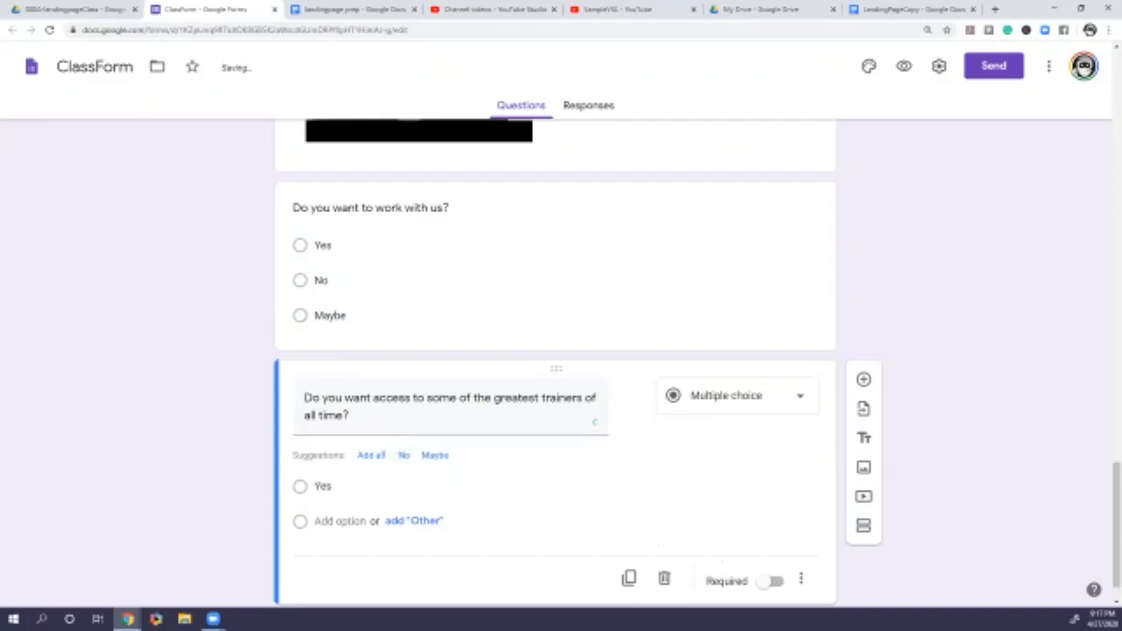
{"action": "left_click", "coordinate": [404, 455]}
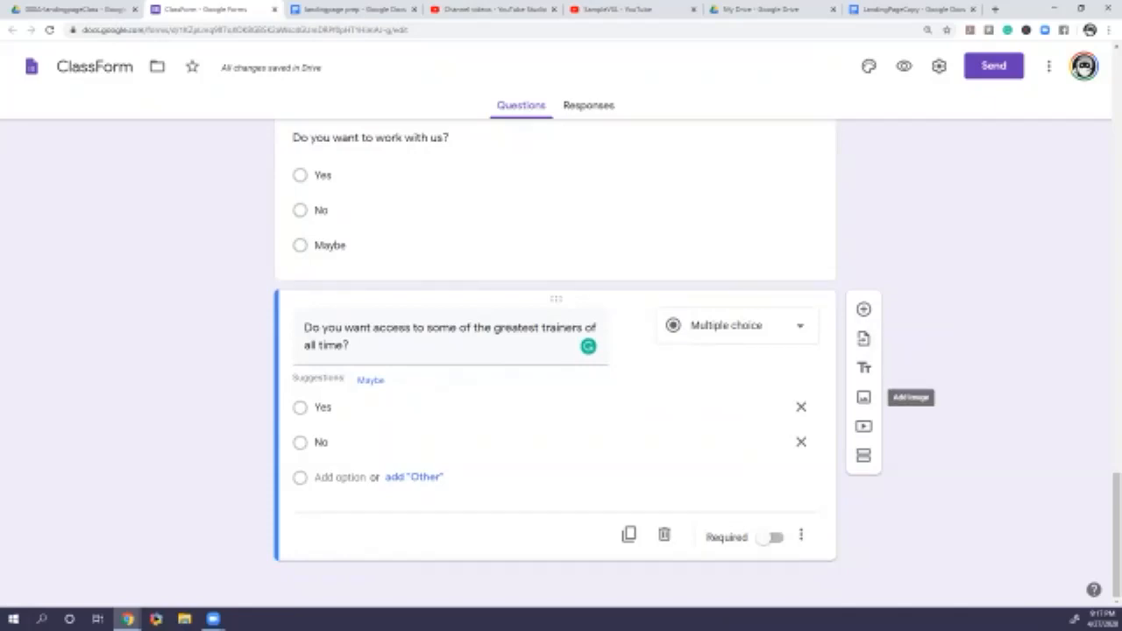
Insert the Digital Box Set EdgeCon image from My Drive below the greatest trainers question
{"action": "left_click", "coordinate": [863, 397]}
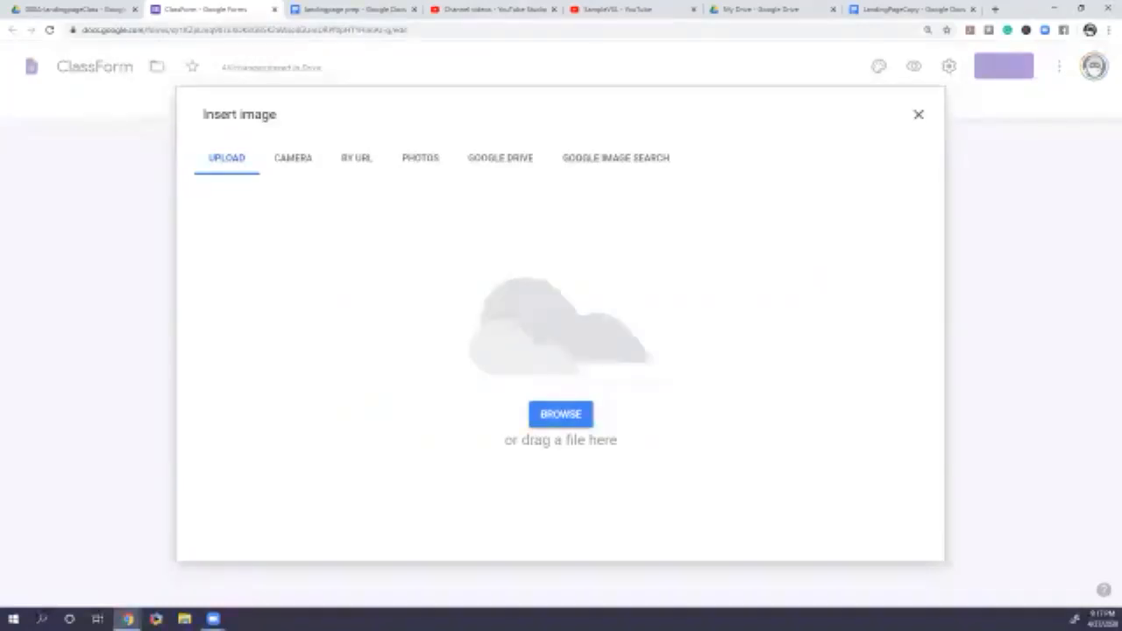
{"action": "left_click", "coordinate": [500, 159]}
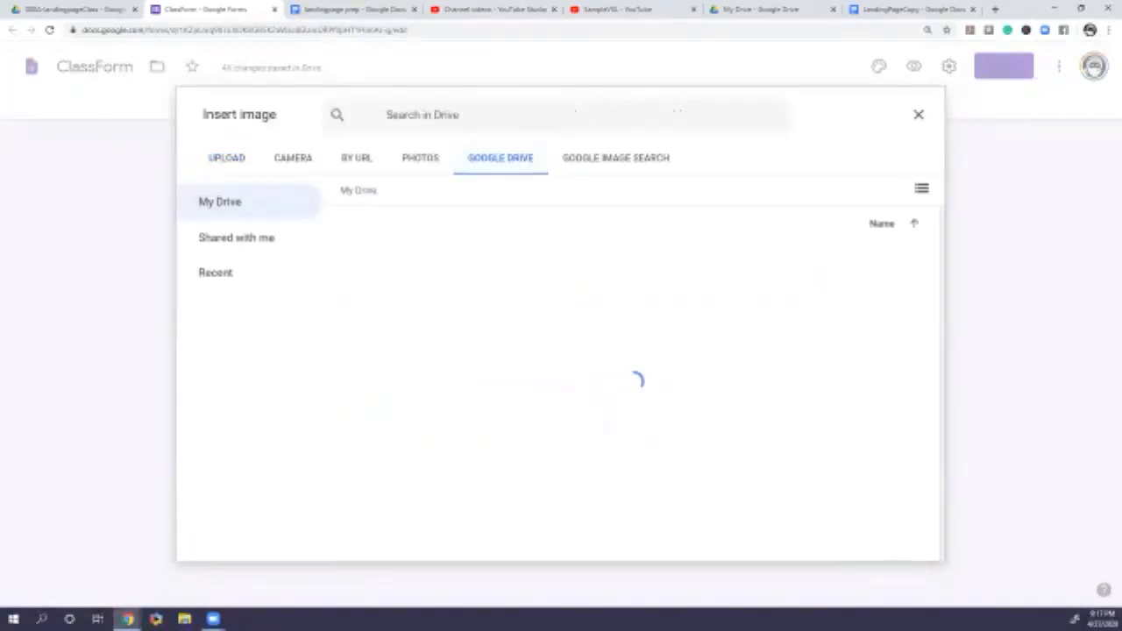
{"action": "scroll", "coordinate": [635, 383], "scroll_direction": "down", "scroll_amount": 3}
{"action": "scroll", "coordinate": [634, 383], "scroll_direction": "down", "scroll_amount": 4}
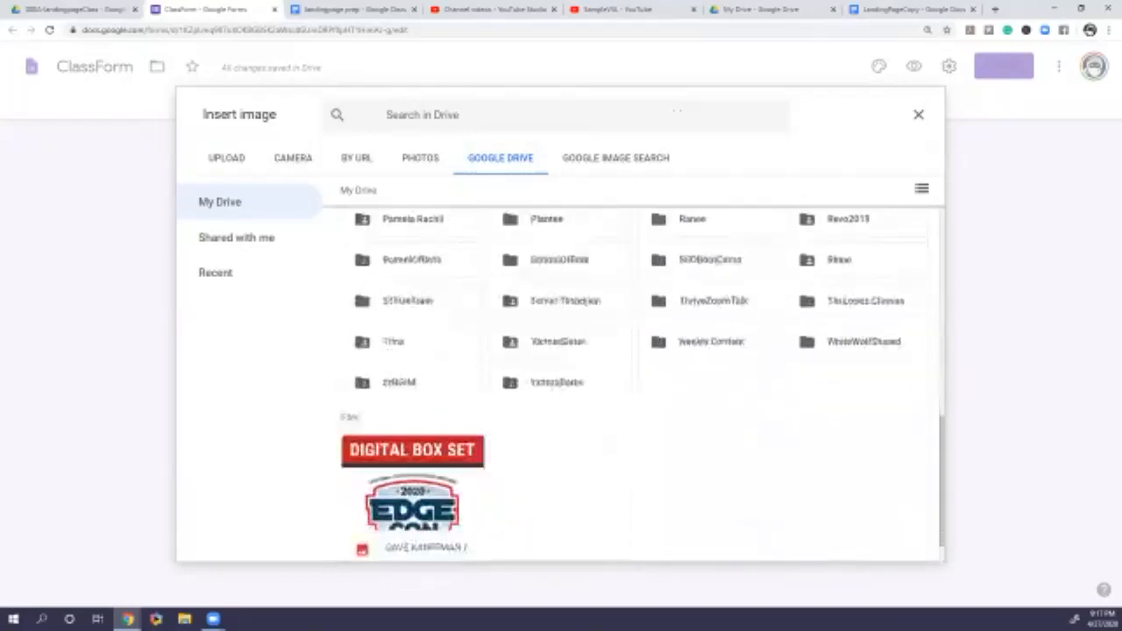
{"action": "left_click", "coordinate": [411, 464]}
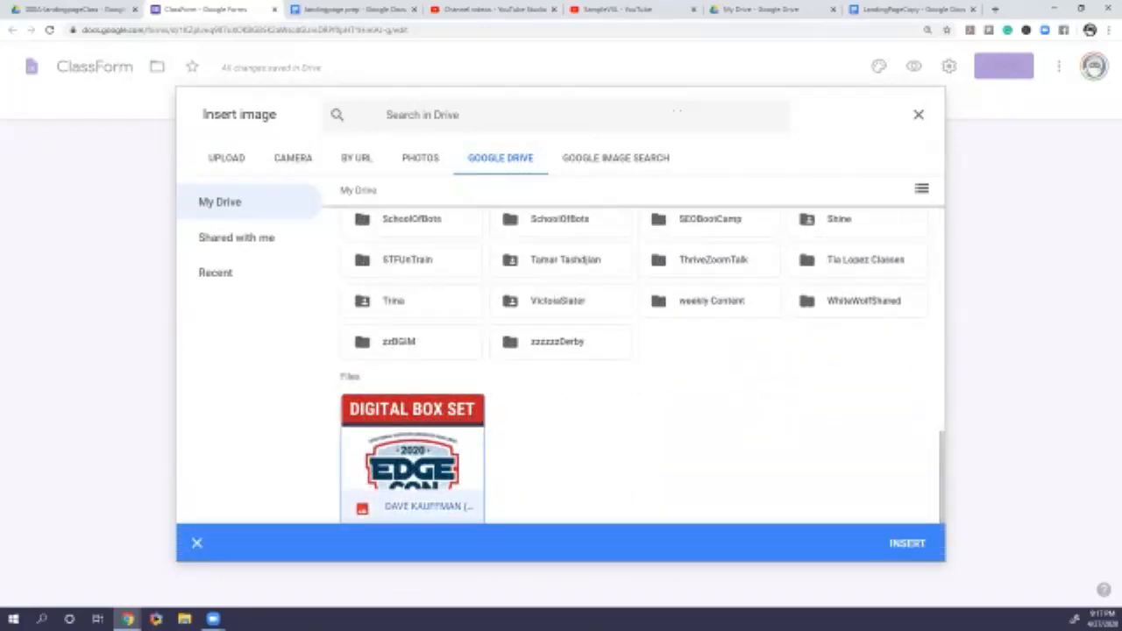
{"action": "left_click", "coordinate": [907, 544]}
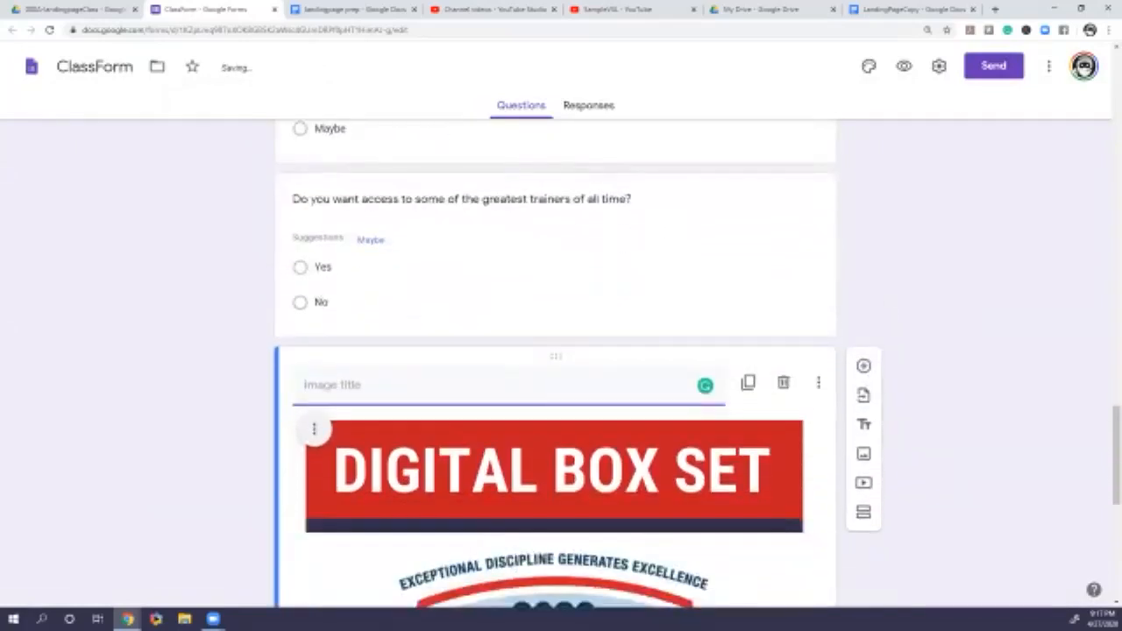
Title the Digital Box Set image "Get VIP Access when you work with me."
{"action": "type", "text": "Get a"}
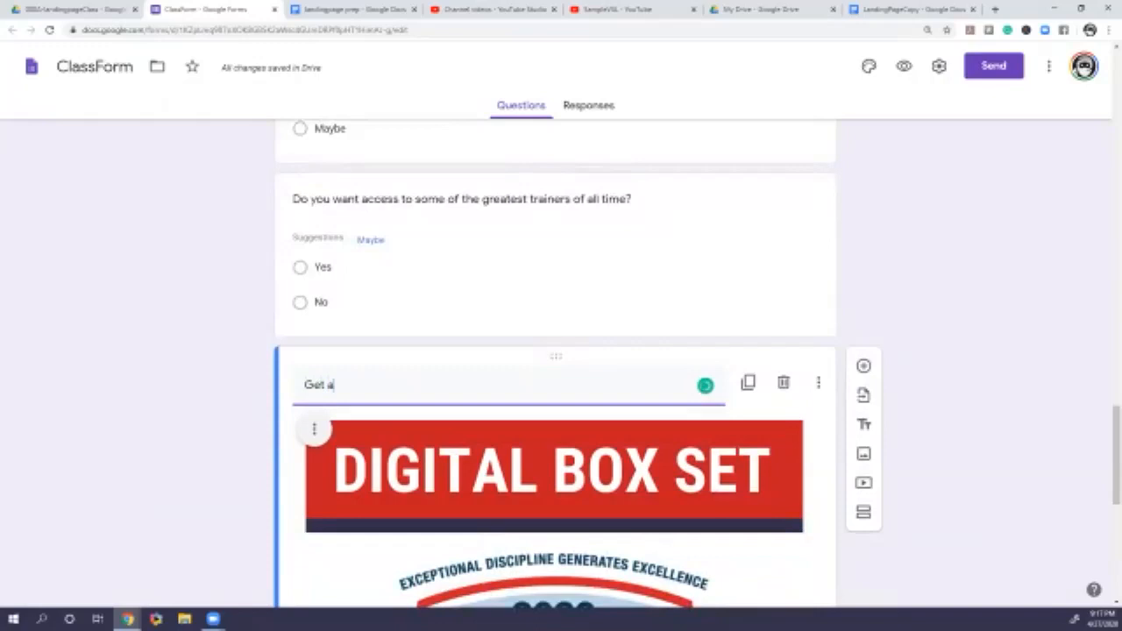
{"action": "key", "text": "BackSpace"}
{"action": "type", "text": "VIP A"}
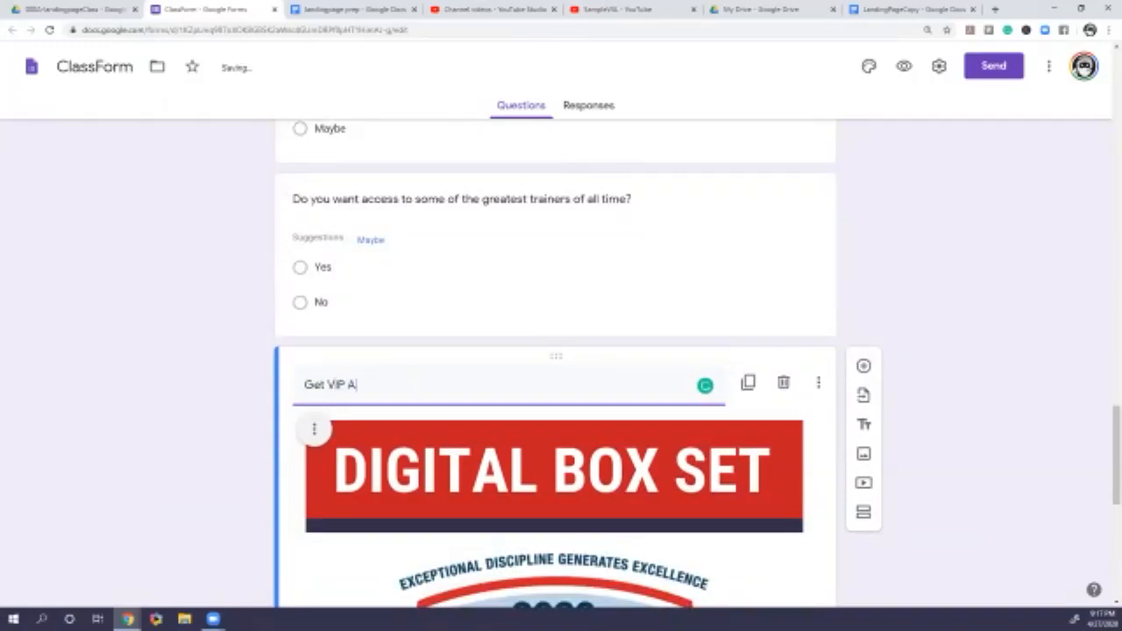
{"action": "type", "text": "ccess when you work with me"}
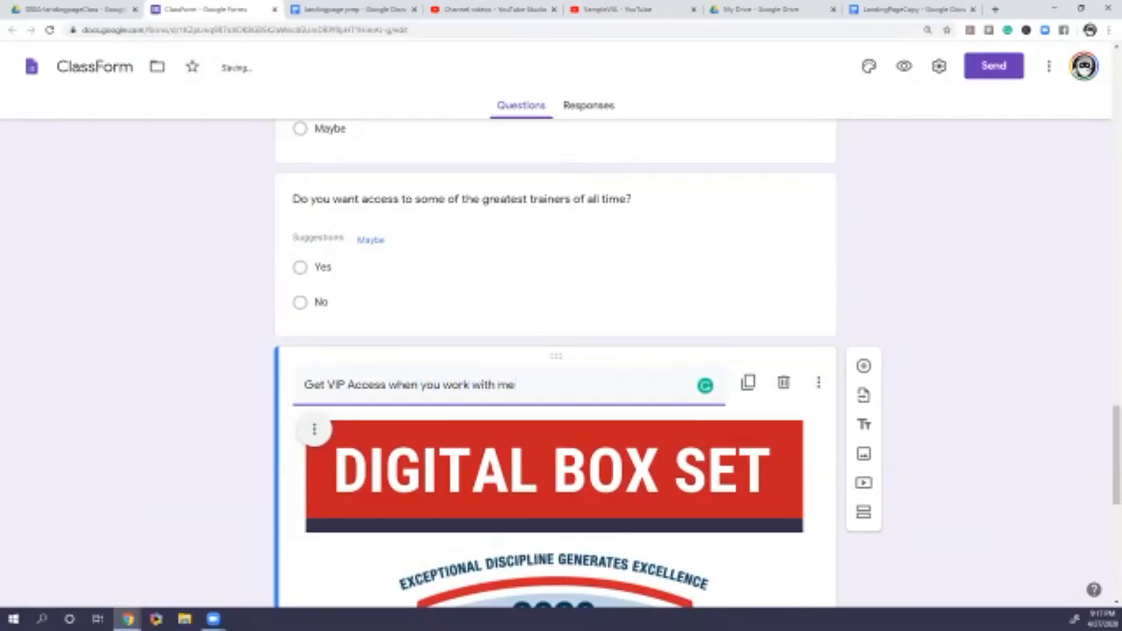
{"action": "type", "text": "."}
Look over the inserted image and the form's earlier questions, and briefly check the form's responses view
{"action": "scroll", "coordinate": [555, 364], "scroll_direction": "down", "scroll_amount": 2}
{"action": "scroll", "coordinate": [556, 364], "scroll_direction": "down", "scroll_amount": 4}
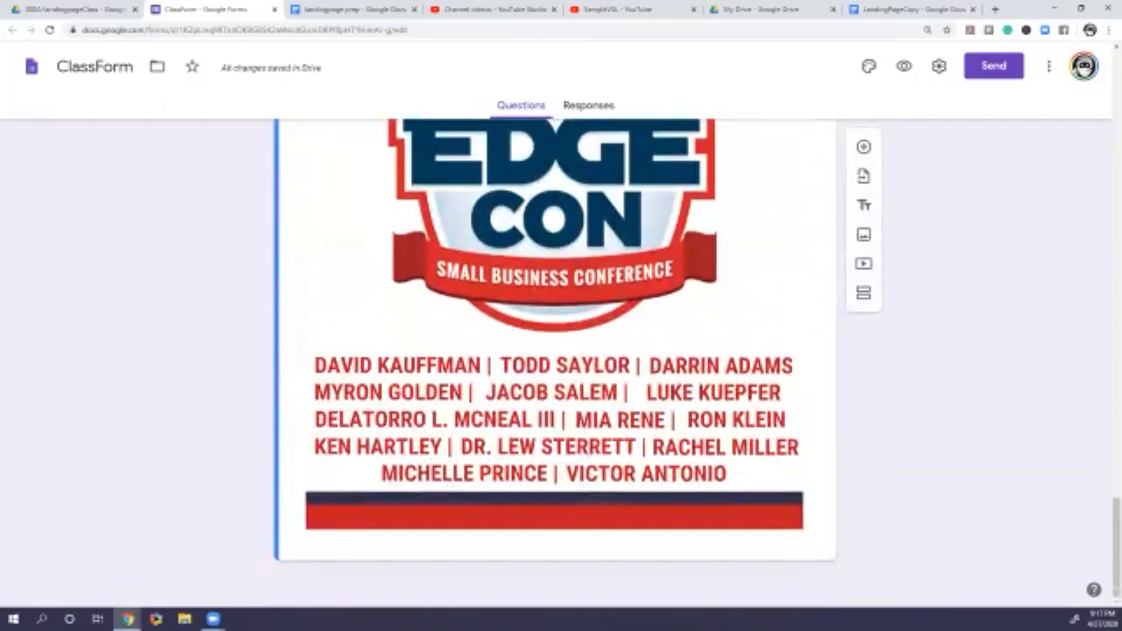
{"action": "scroll", "coordinate": [556, 363], "scroll_direction": "up", "scroll_amount": 20}
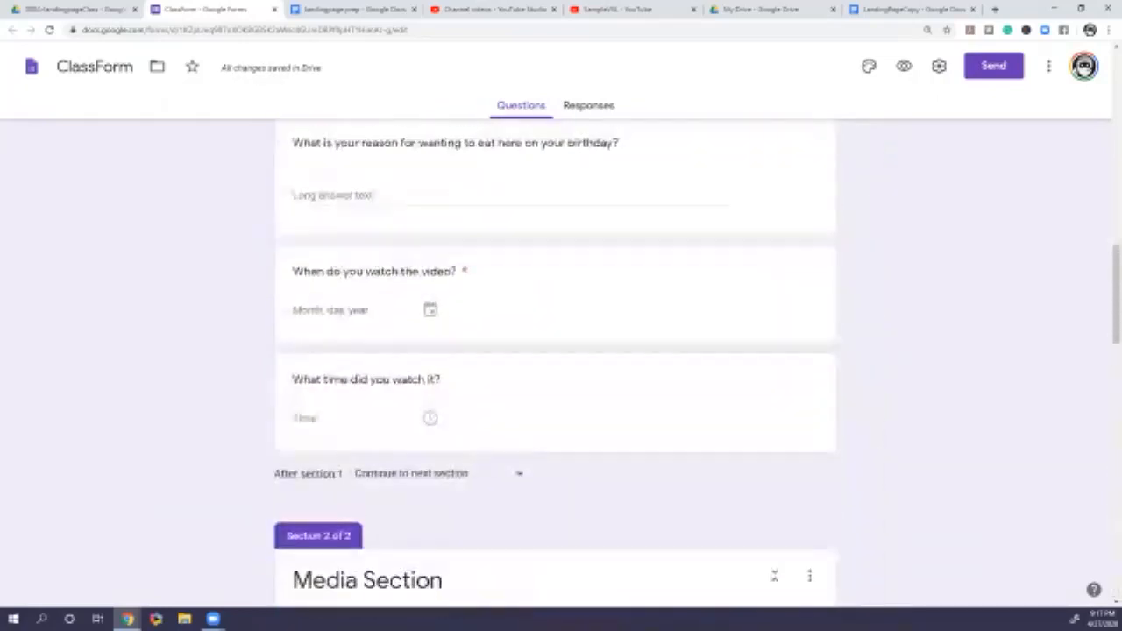
{"action": "scroll", "coordinate": [555, 364], "scroll_direction": "up", "scroll_amount": 6}
{"action": "scroll", "coordinate": [556, 363], "scroll_direction": "down", "scroll_amount": 6}
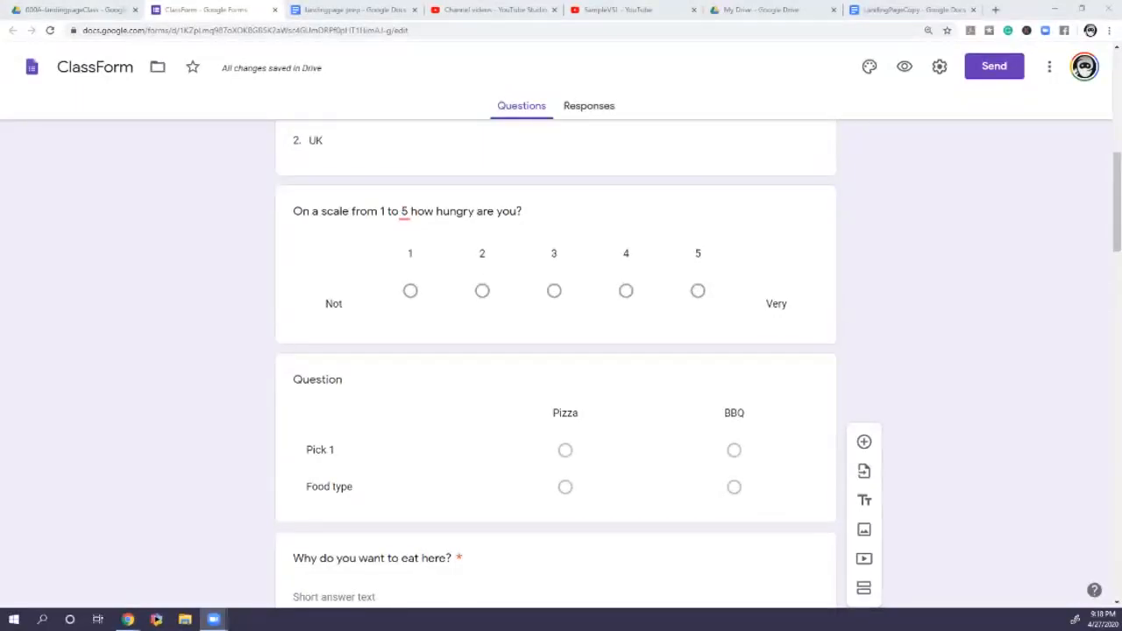
{"action": "scroll", "coordinate": [555, 351], "scroll_direction": "up", "scroll_amount": 7}
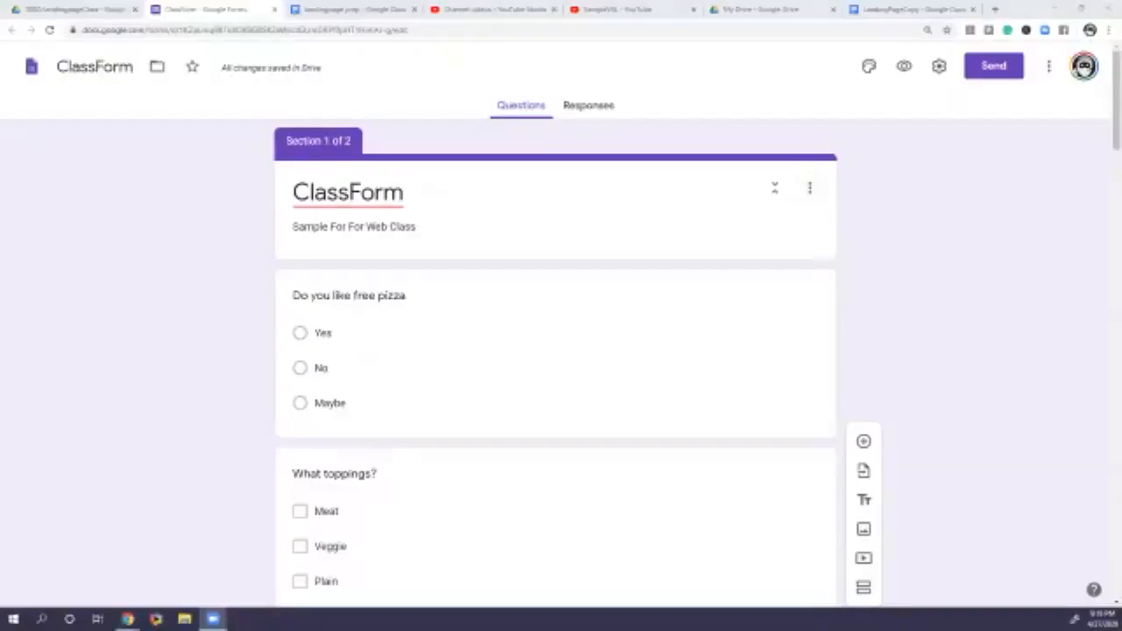
{"action": "left_click", "coordinate": [588, 105]}
{"action": "left_click", "coordinate": [524, 105]}
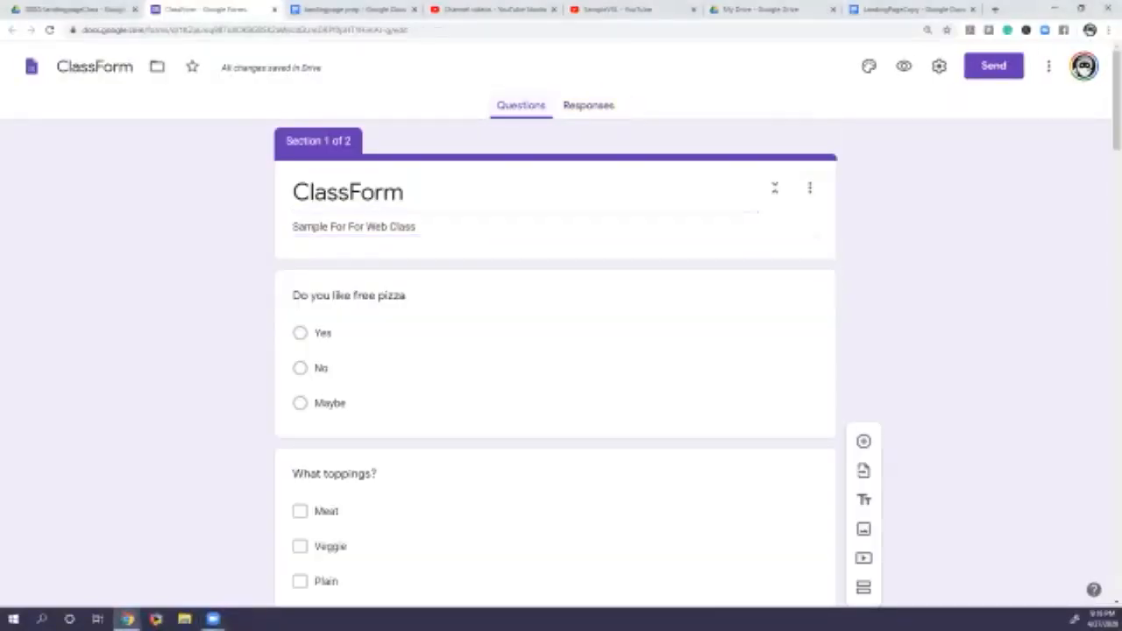
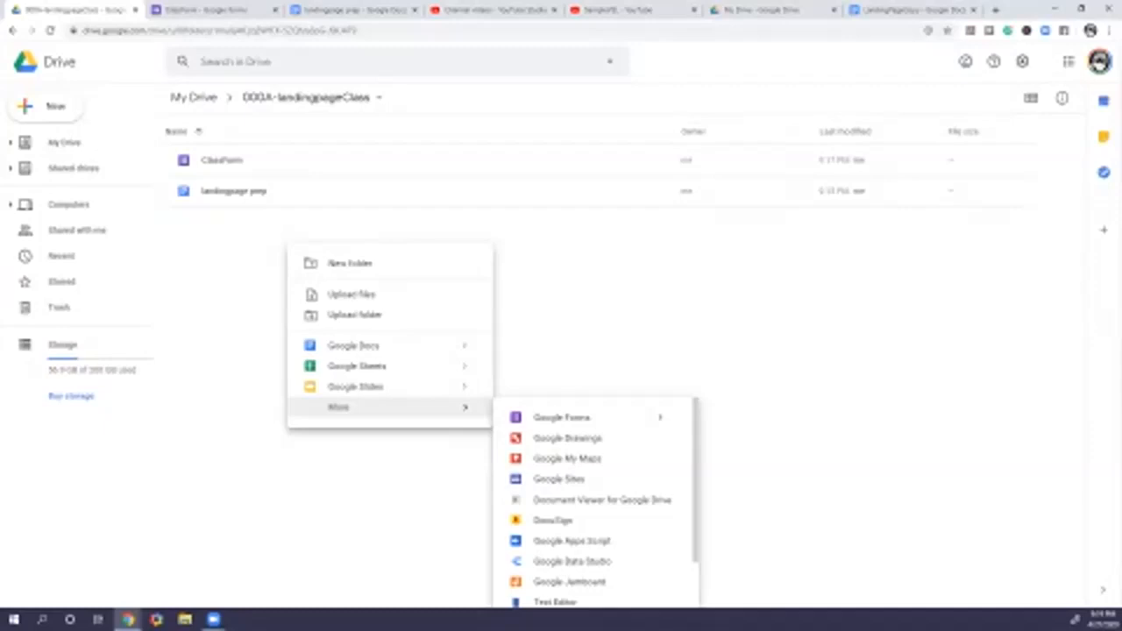
{"action": "key", "text": "Escape"}
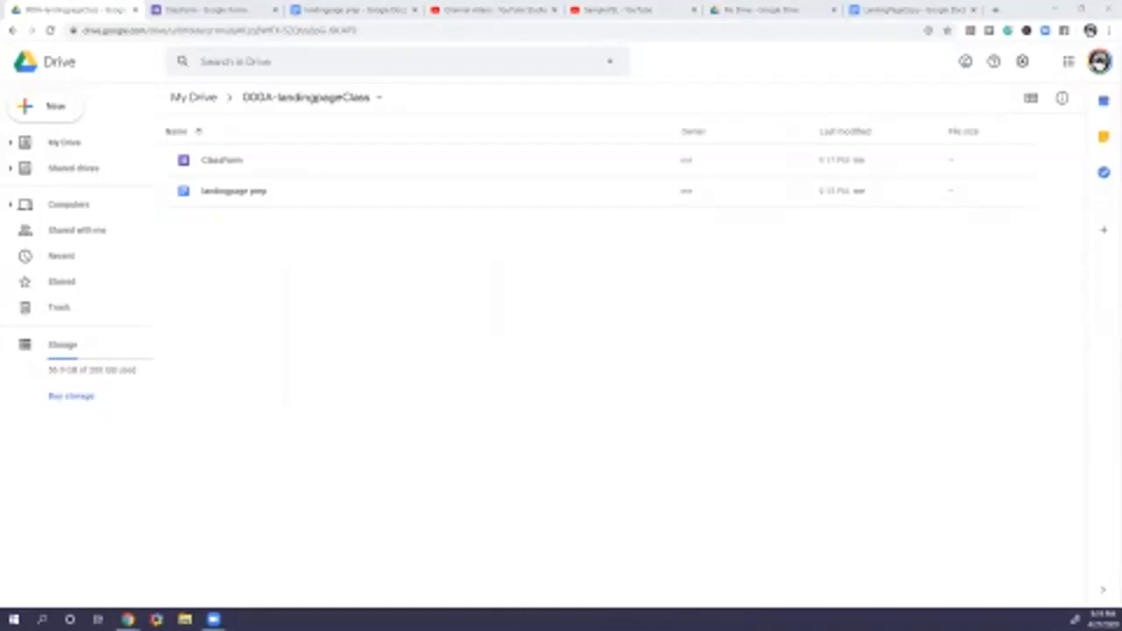
{"action": "right_click", "coordinate": [333, 230]}
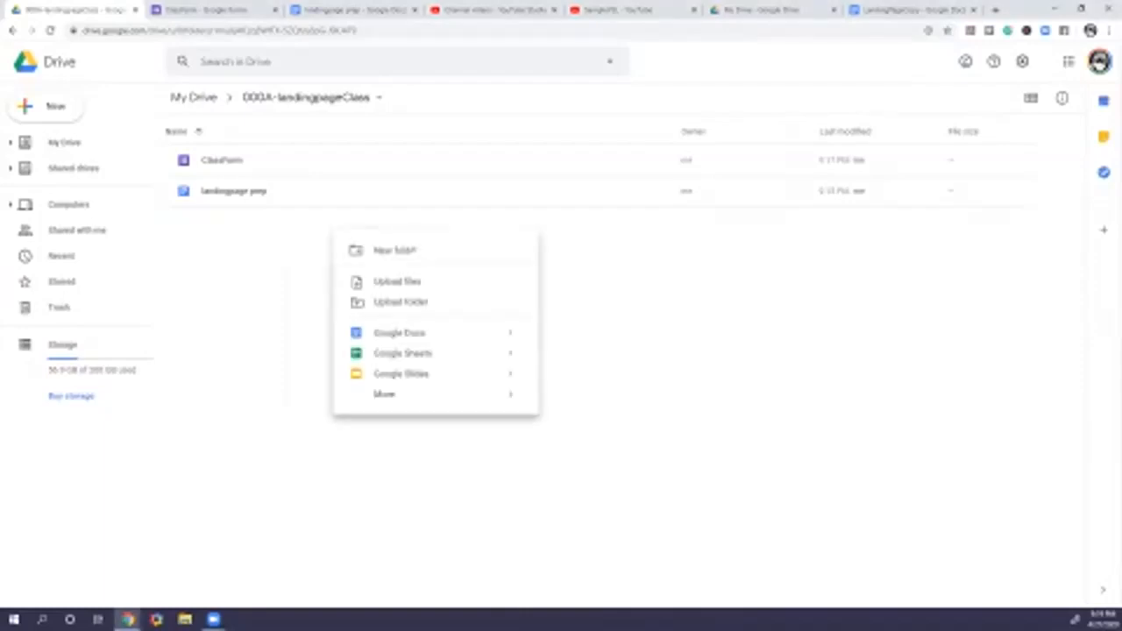
{"action": "left_click", "coordinate": [396, 251]}
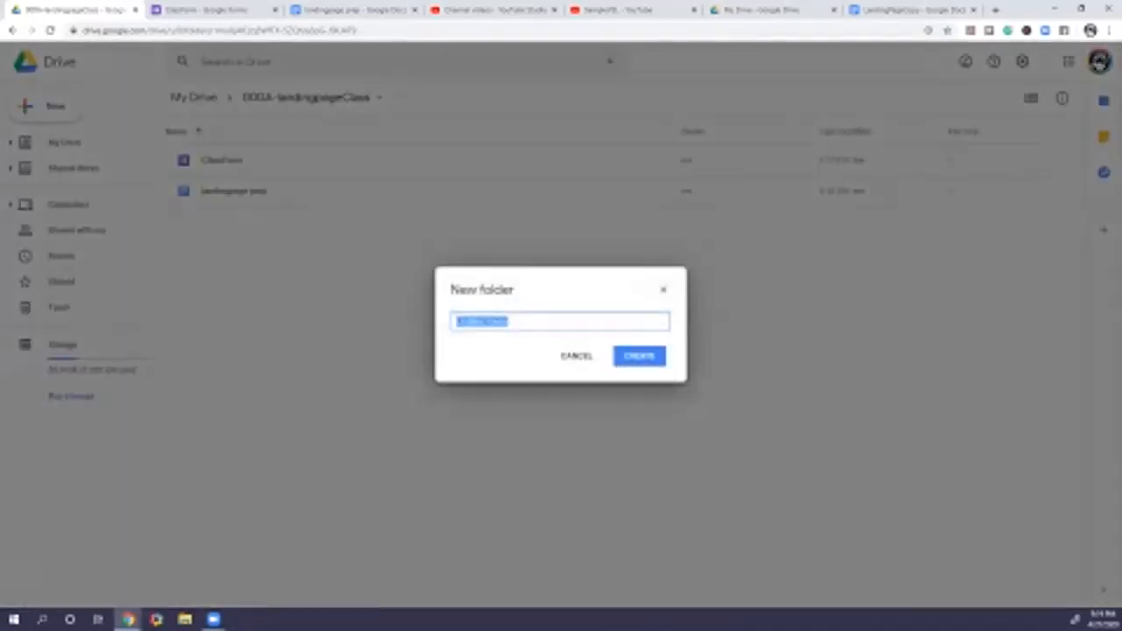
{"action": "left_click", "coordinate": [664, 289]}
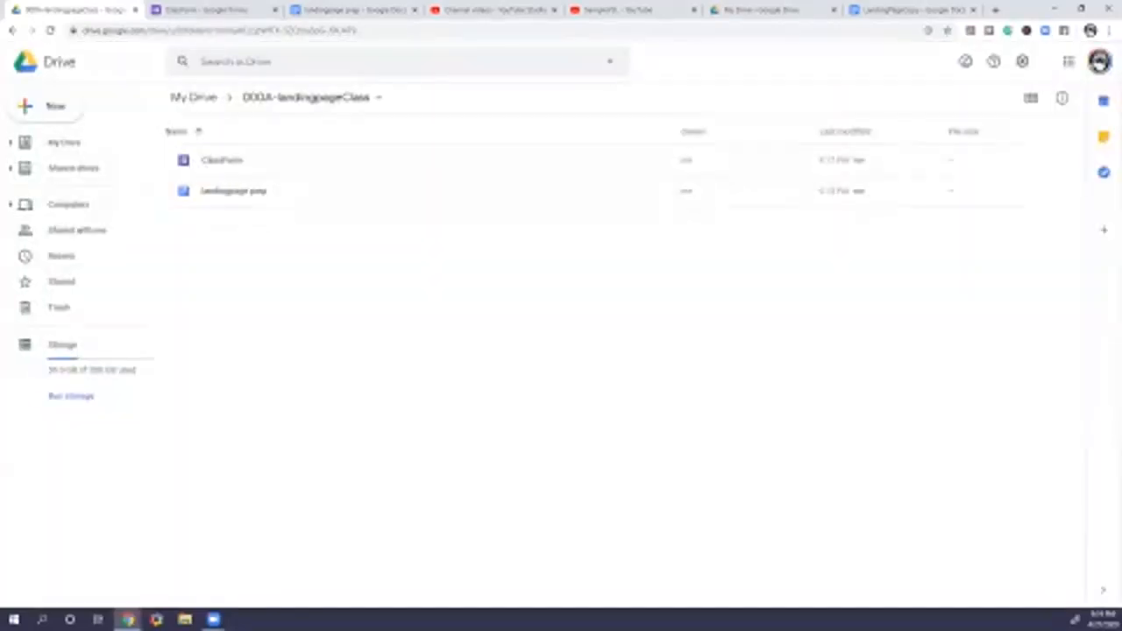
{"action": "key", "text": "shift+f"}
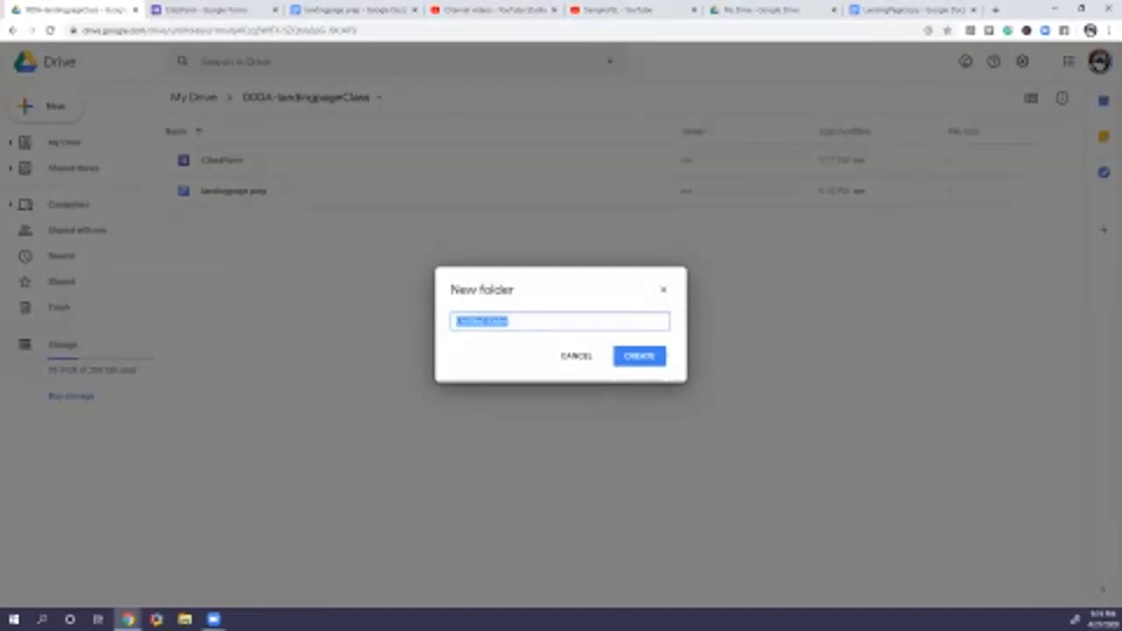
{"action": "left_click", "coordinate": [663, 289]}
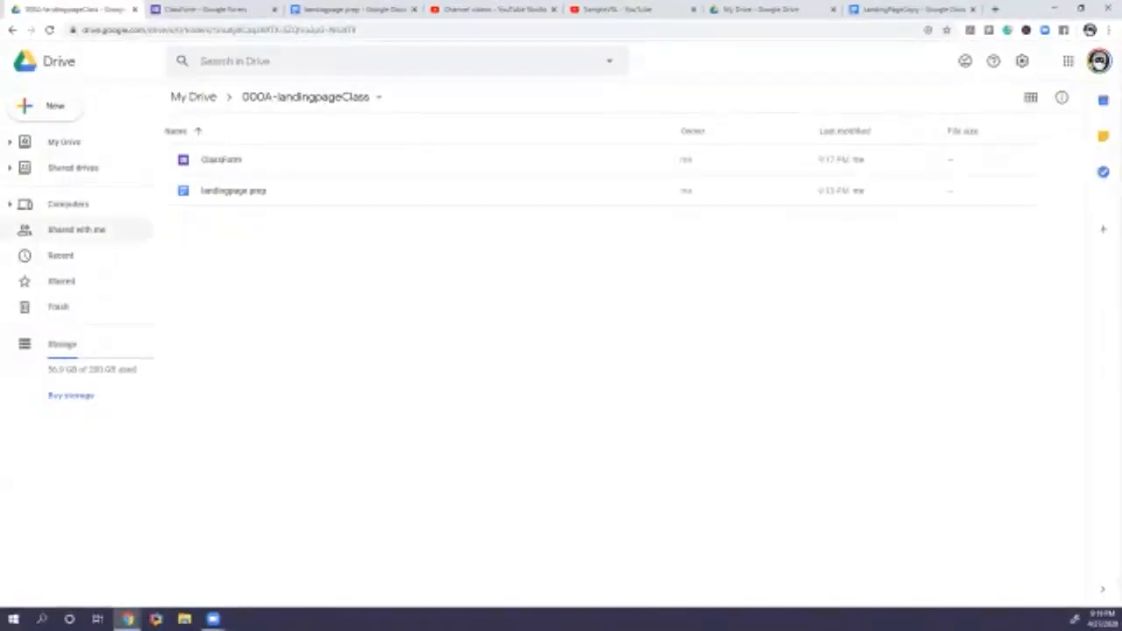
Go to the main My Drive page and examine the additional file types available for creating new items
{"action": "left_click", "coordinate": [54, 62]}
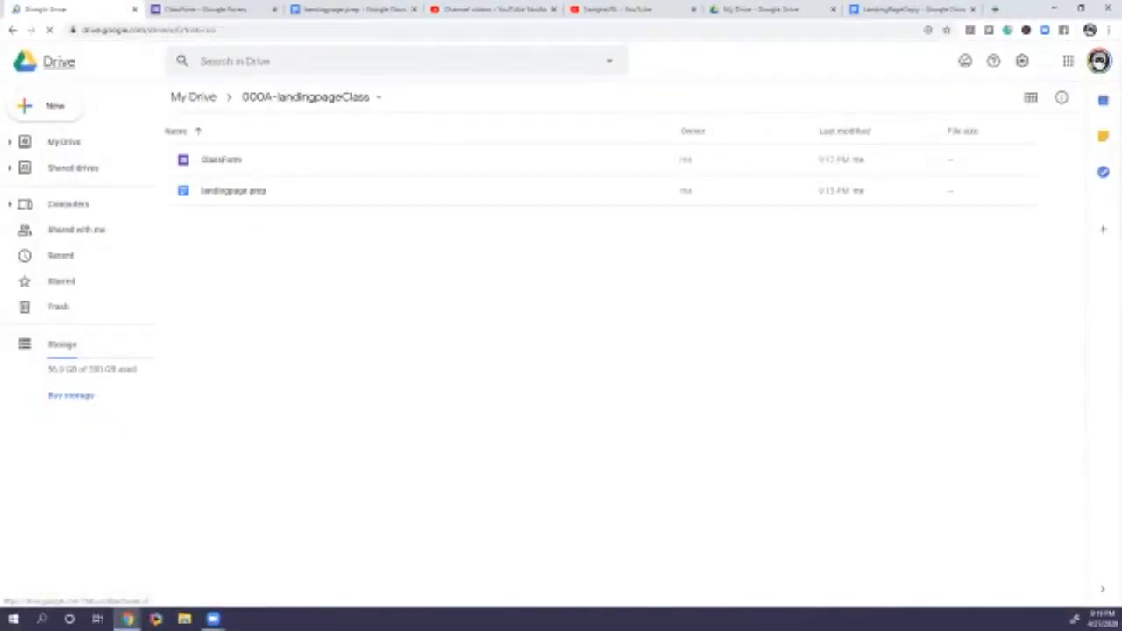
{"action": "left_click", "coordinate": [46, 106]}
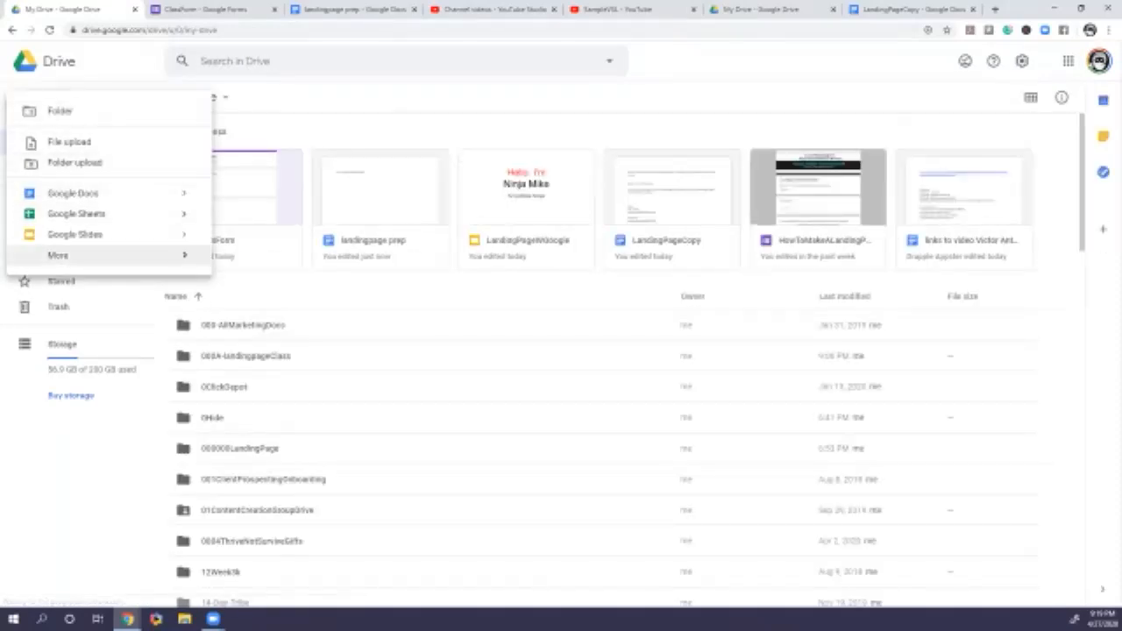
{"action": "mouse_move", "coordinate": [88, 255]}
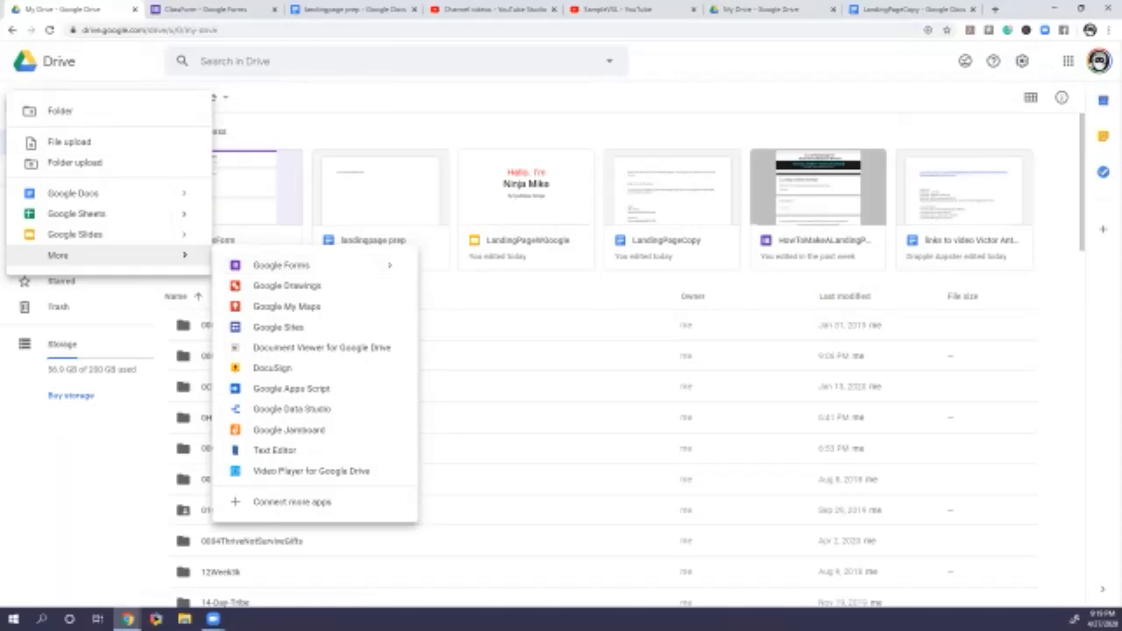
{"action": "left_click", "coordinate": [262, 61]}
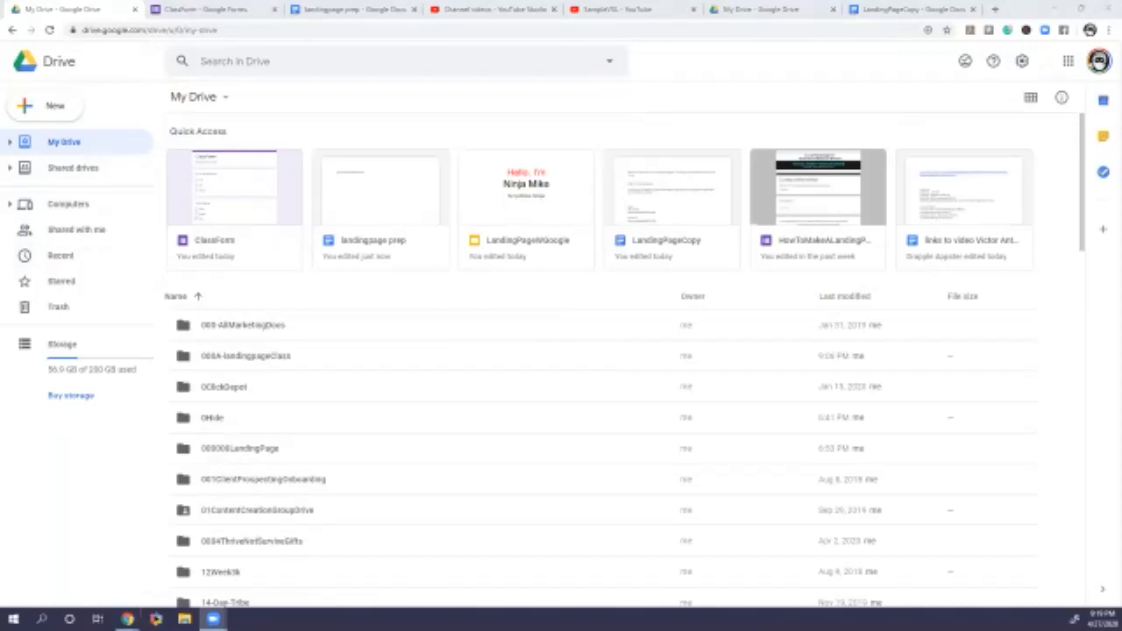
Return to ClassForm and review all its content, from the pizza question through the Media Section's video and image
{"action": "left_click", "coordinate": [207, 9]}
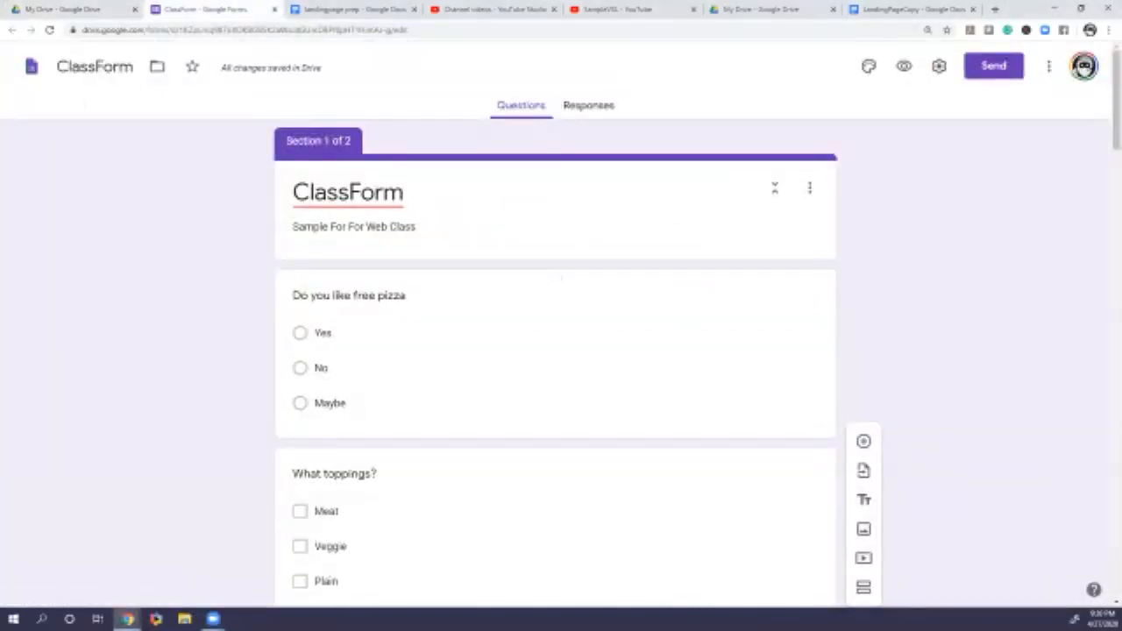
{"action": "scroll", "coordinate": [556, 350], "scroll_direction": "down", "scroll_amount": 3}
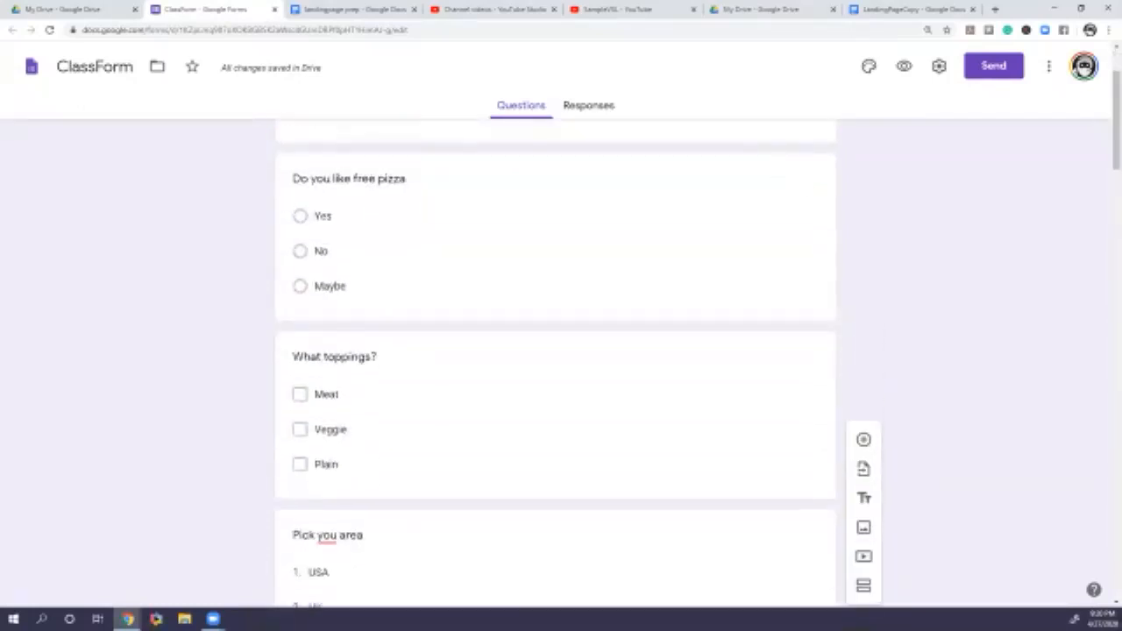
{"action": "scroll", "coordinate": [556, 351], "scroll_direction": "up", "scroll_amount": 3}
{"action": "scroll", "coordinate": [556, 351], "scroll_direction": "down", "scroll_amount": 6}
{"action": "scroll", "coordinate": [556, 350], "scroll_direction": "down", "scroll_amount": 15}
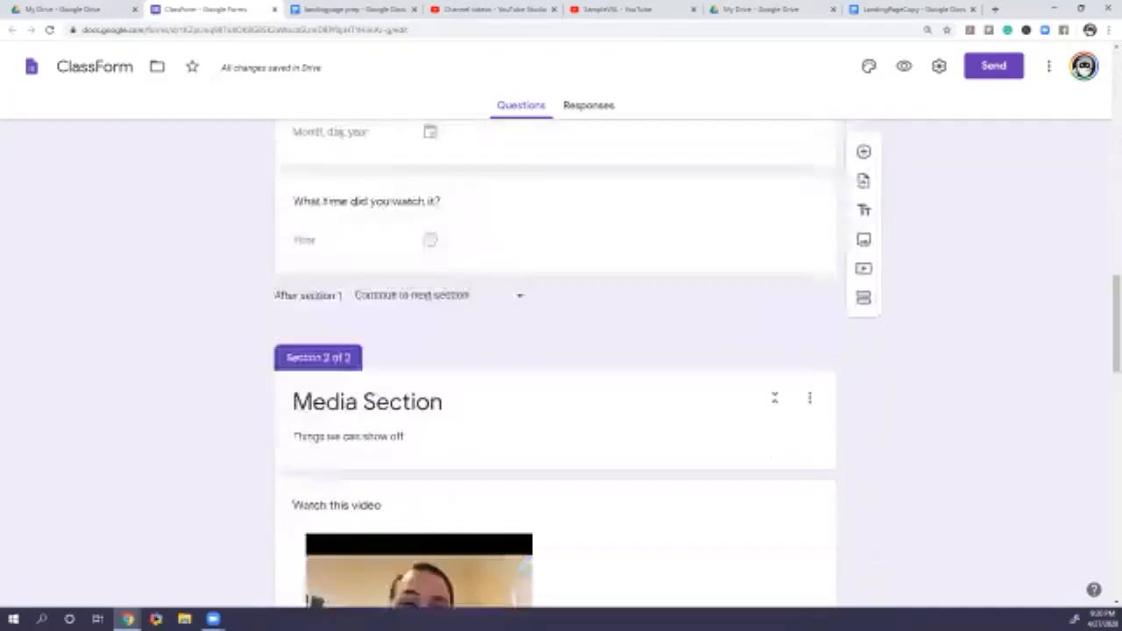
{"action": "scroll", "coordinate": [556, 350], "scroll_direction": "down", "scroll_amount": 12}
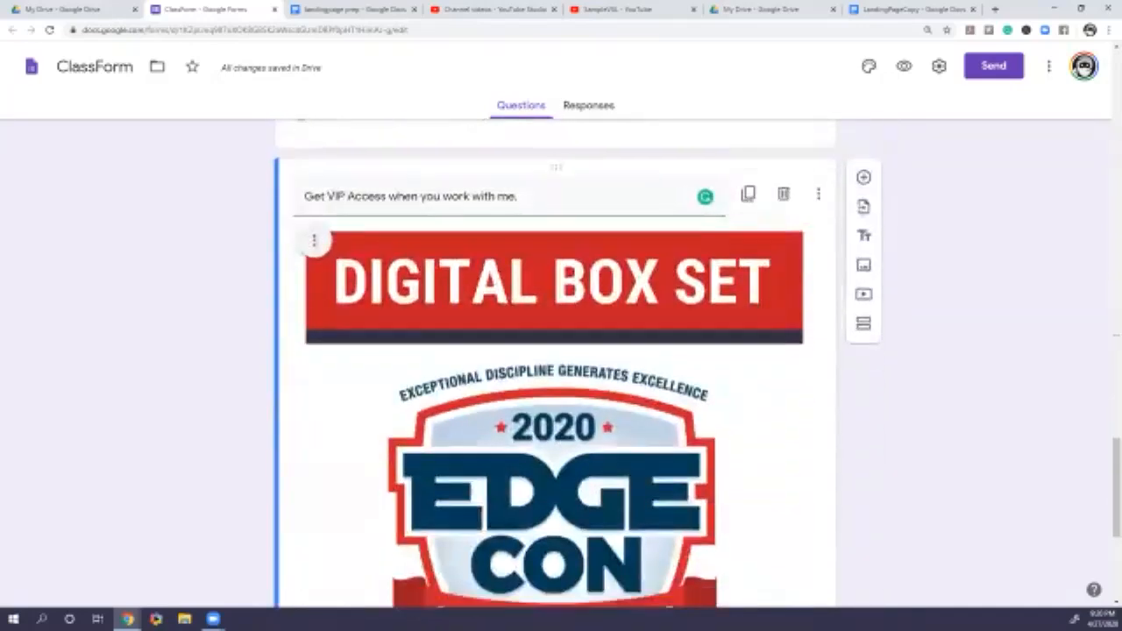
{"action": "scroll", "coordinate": [555, 351], "scroll_direction": "up", "scroll_amount": 14}
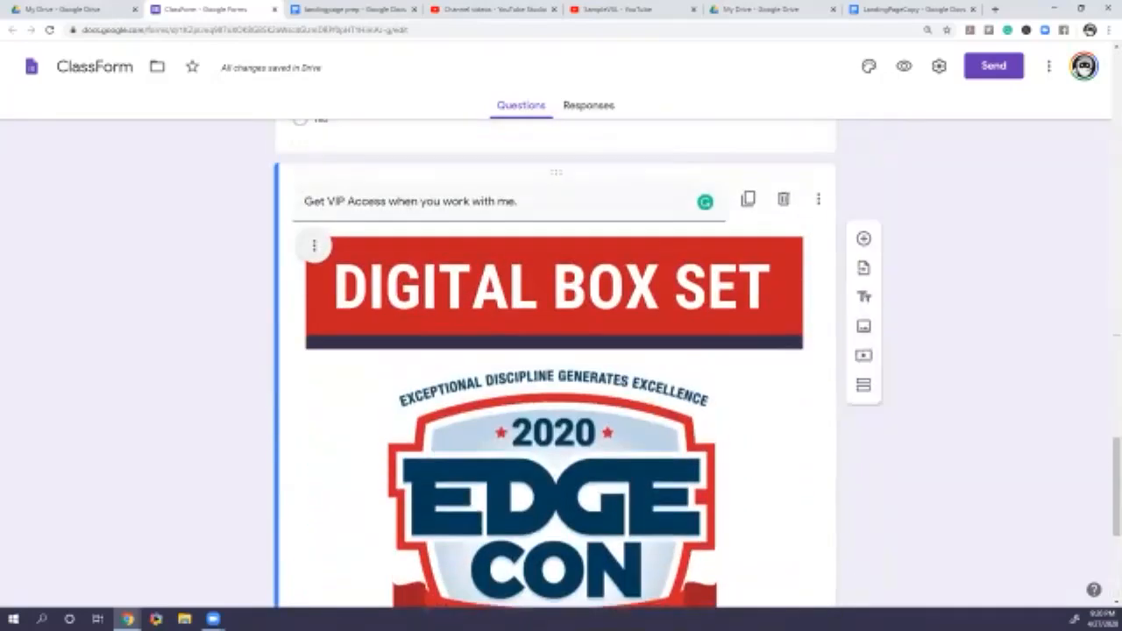
{"action": "scroll", "coordinate": [556, 351], "scroll_direction": "up", "scroll_amount": 20}
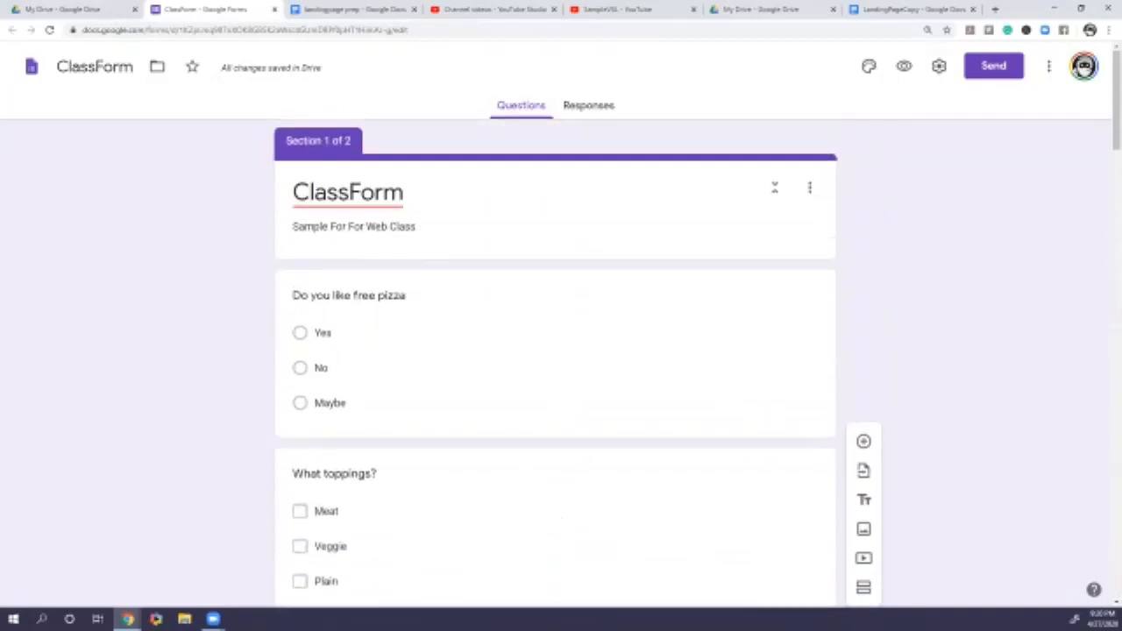
Add new questions to the form, move one above the pizza question and set its type to Short answer
{"action": "left_click", "coordinate": [938, 66]}
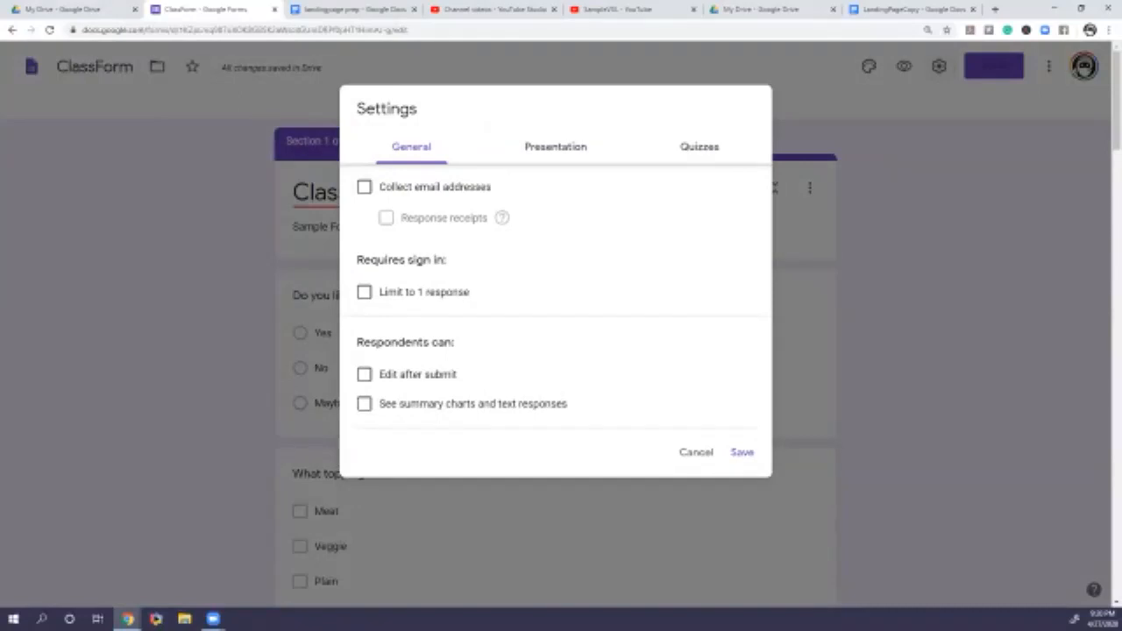
{"action": "key", "text": "Escape"}
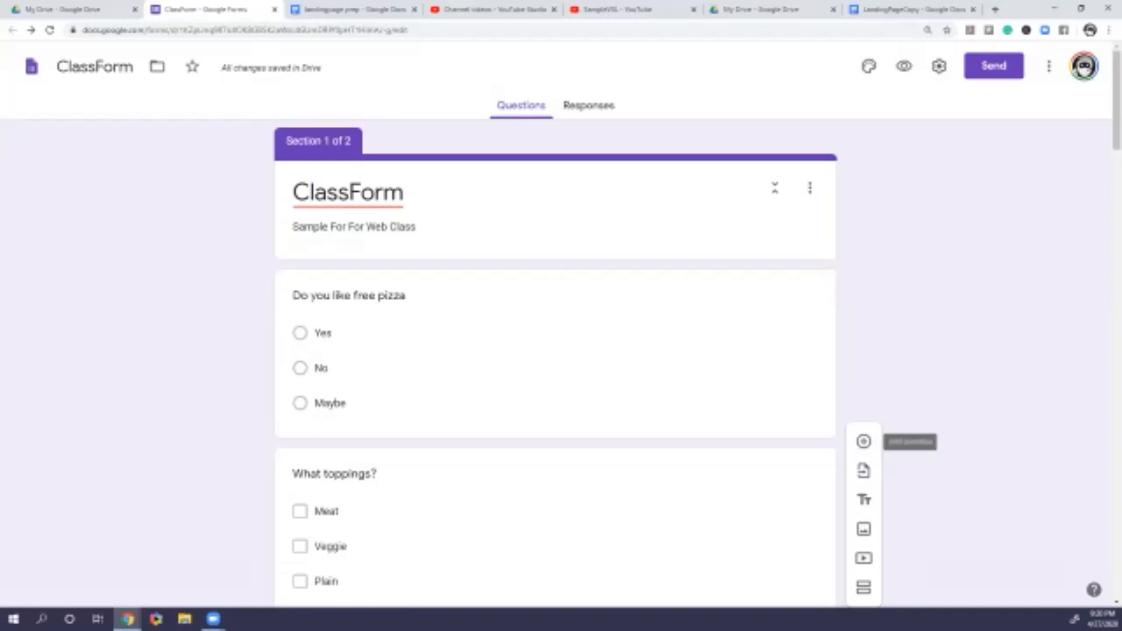
{"action": "left_click", "coordinate": [863, 441]}
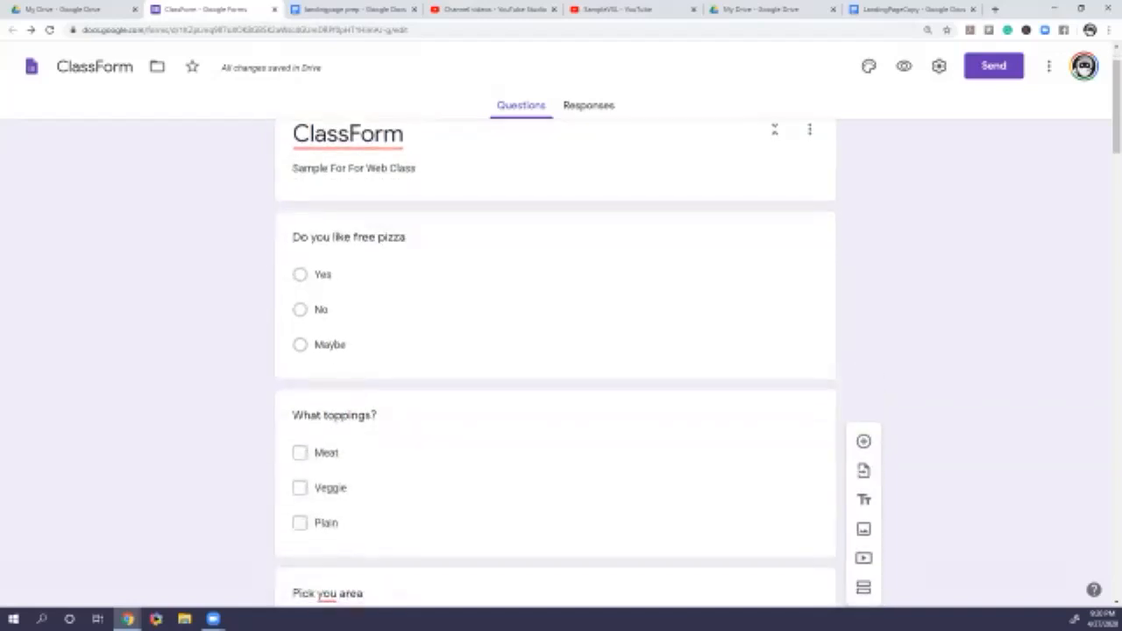
{"action": "left_click", "coordinate": [863, 441]}
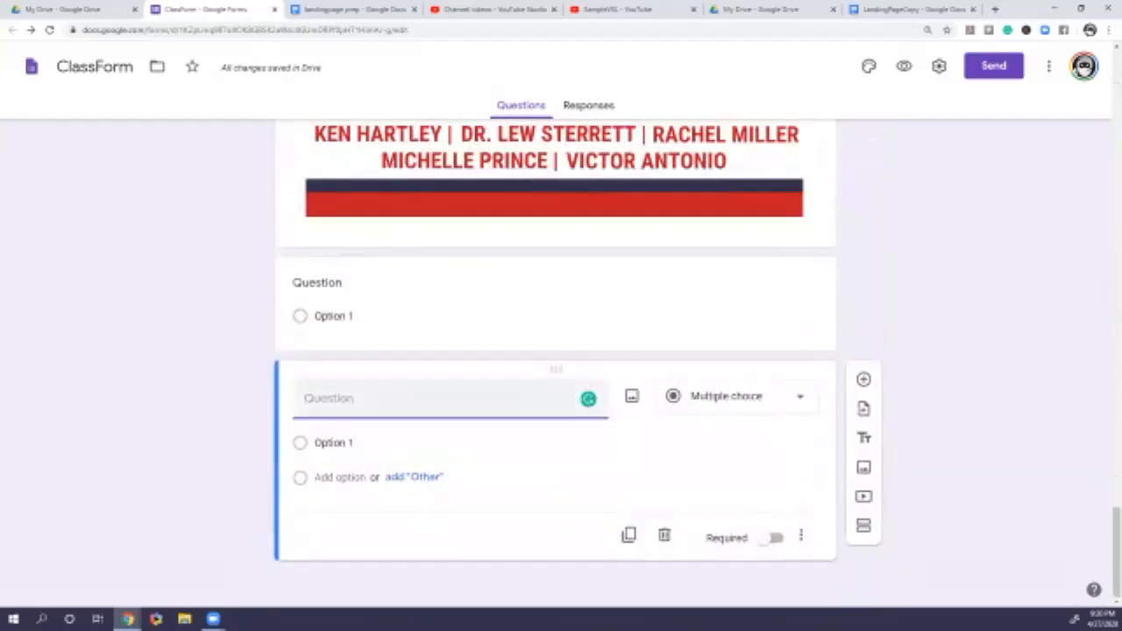
{"action": "left_click_drag", "start_coordinate": [555, 369], "coordinate": [556, 235]}
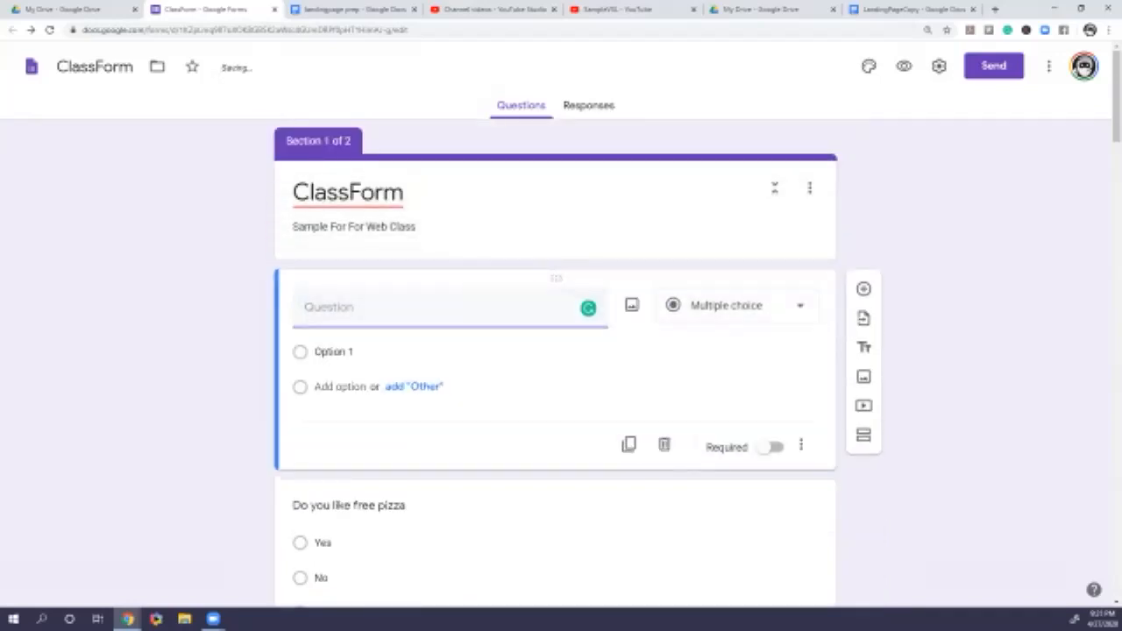
{"action": "left_click", "coordinate": [738, 306]}
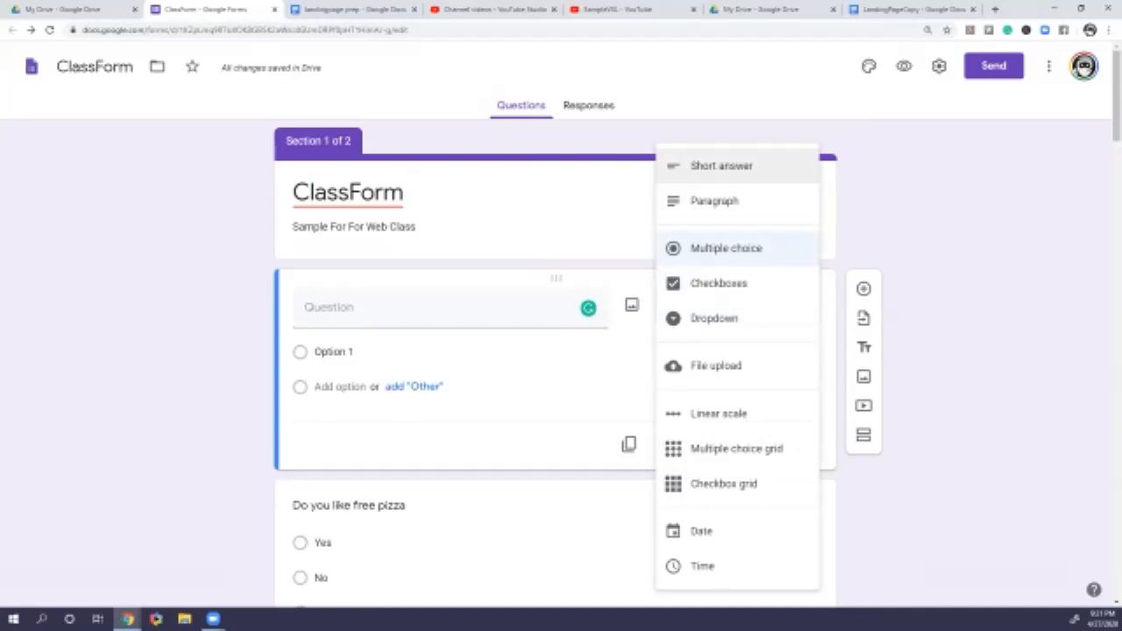
{"action": "left_click", "coordinate": [720, 166]}
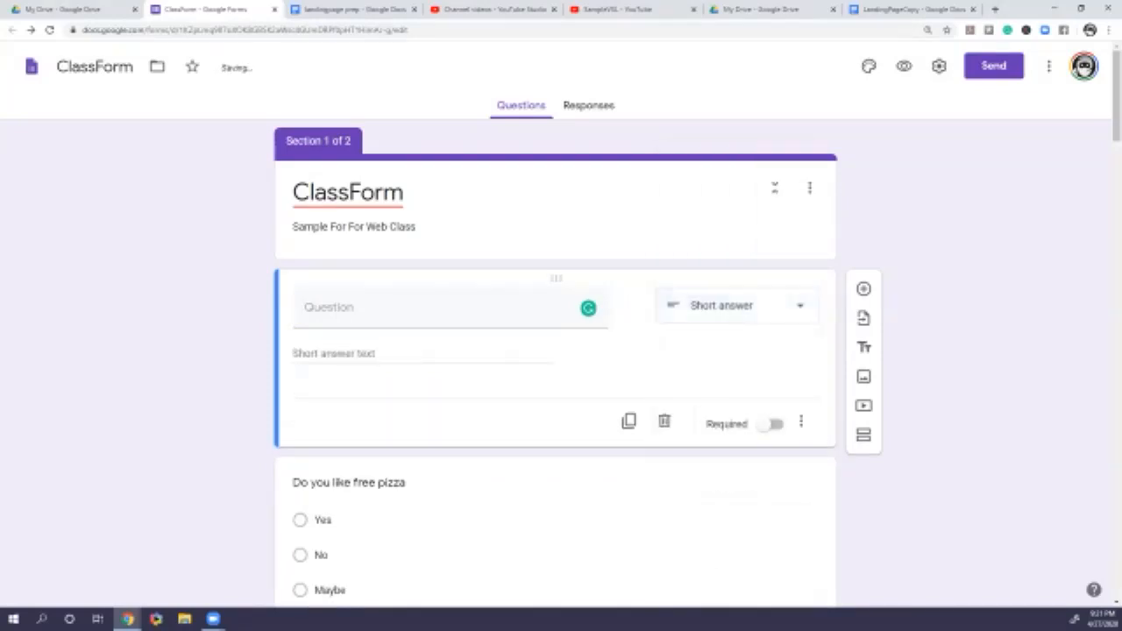
Check the first section's options and the form's responses view, and return to the questions
{"action": "left_click", "coordinate": [810, 188]}
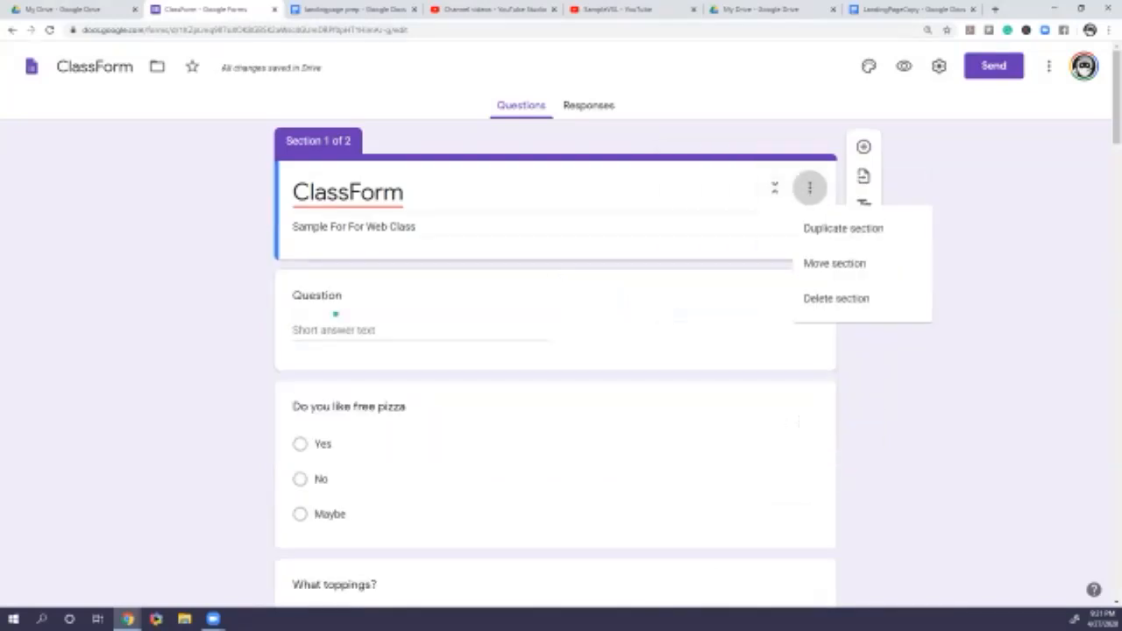
{"action": "left_click", "coordinate": [810, 187]}
{"action": "left_click", "coordinate": [588, 104]}
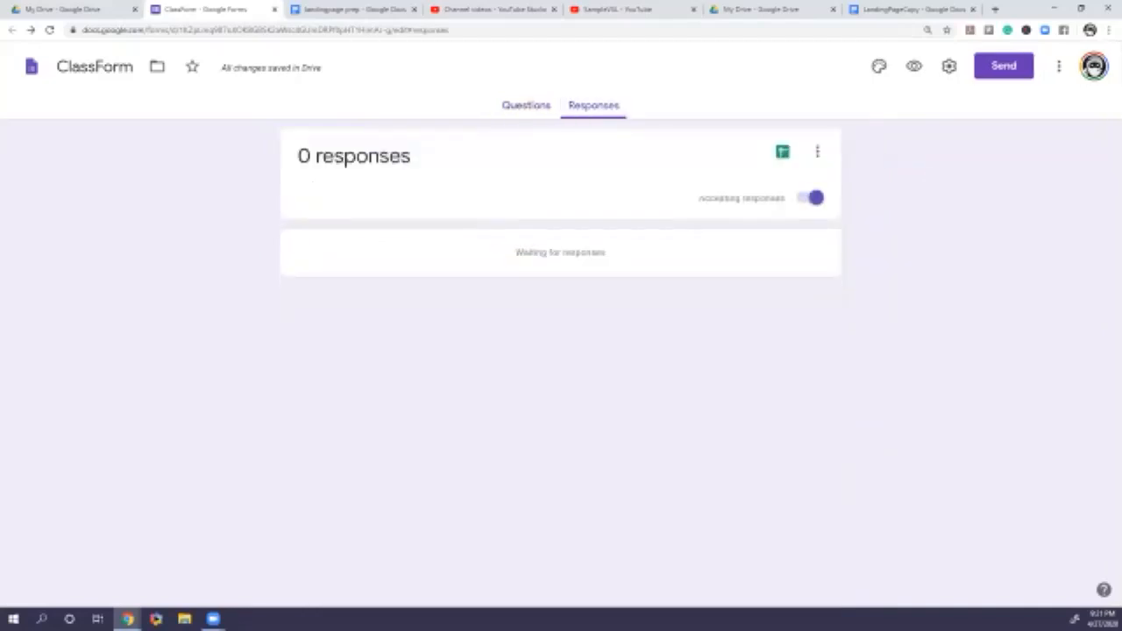
{"action": "left_click", "coordinate": [526, 104]}
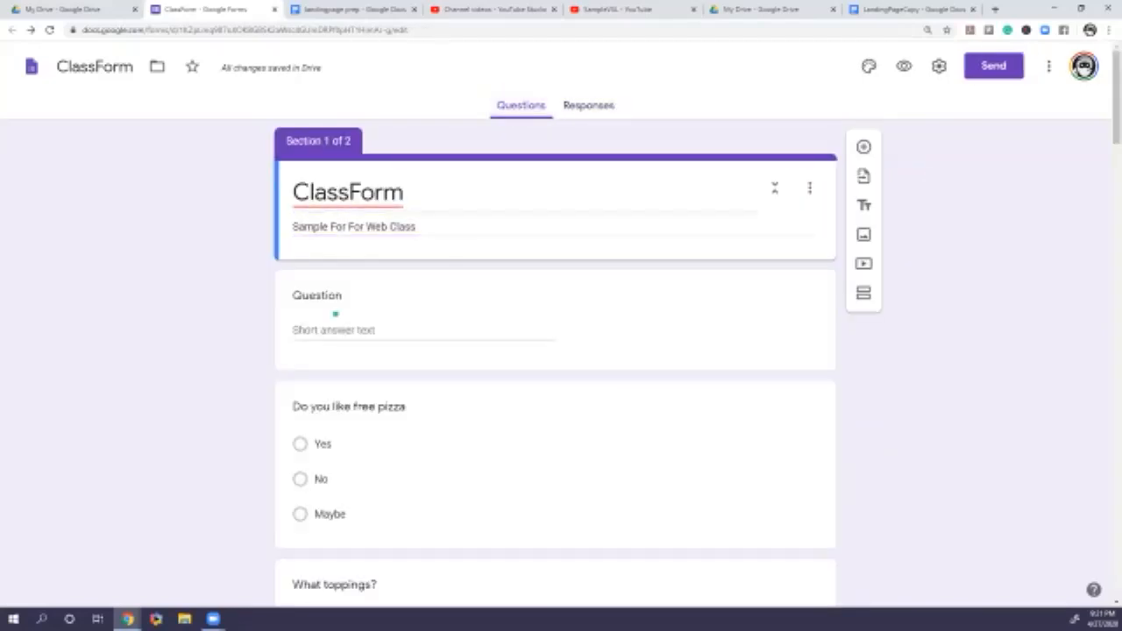
Enable collecting email addresses in the form settings, and try the limit of 1 response before switching it off
{"action": "left_click", "coordinate": [939, 66]}
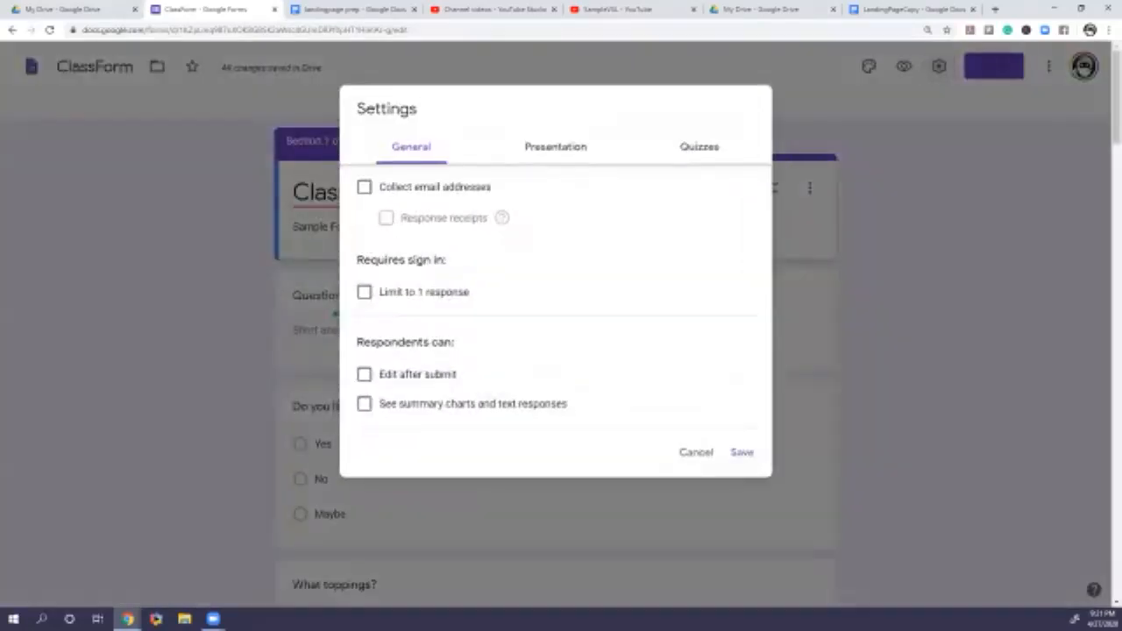
{"action": "left_click", "coordinate": [364, 186]}
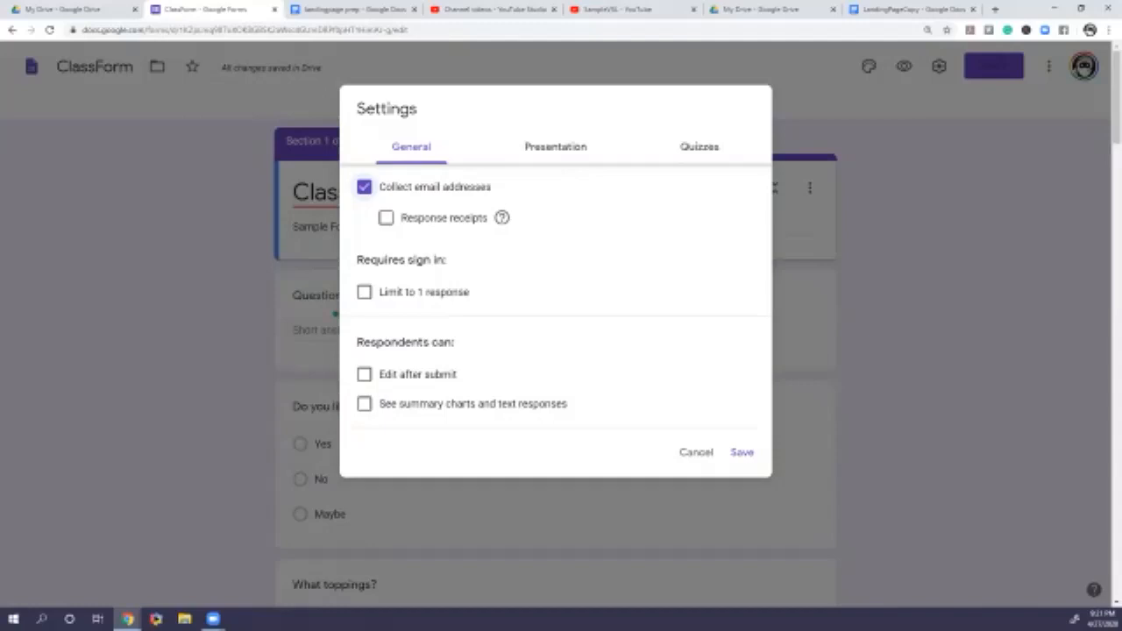
{"action": "left_click", "coordinate": [364, 292]}
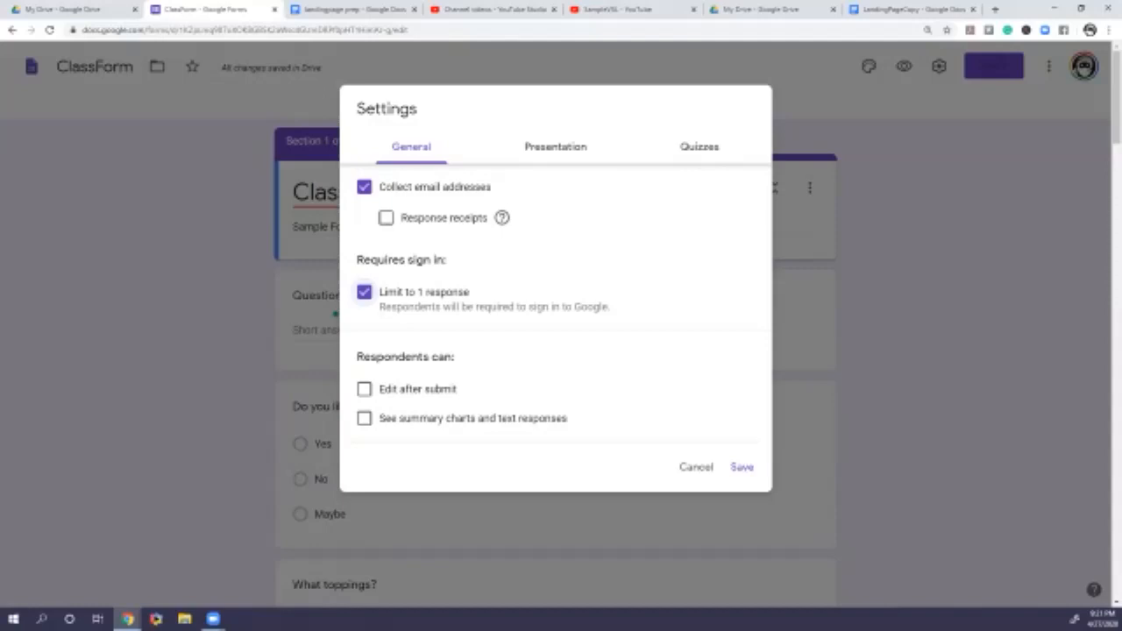
{"action": "left_click", "coordinate": [363, 292]}
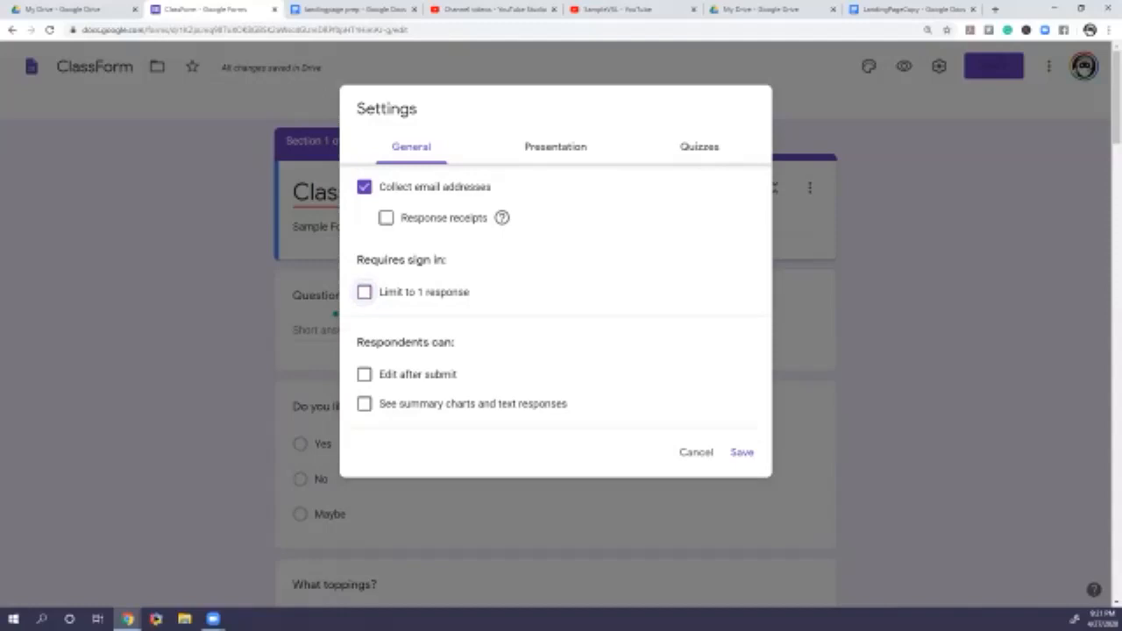
{"action": "left_click", "coordinate": [364, 292]}
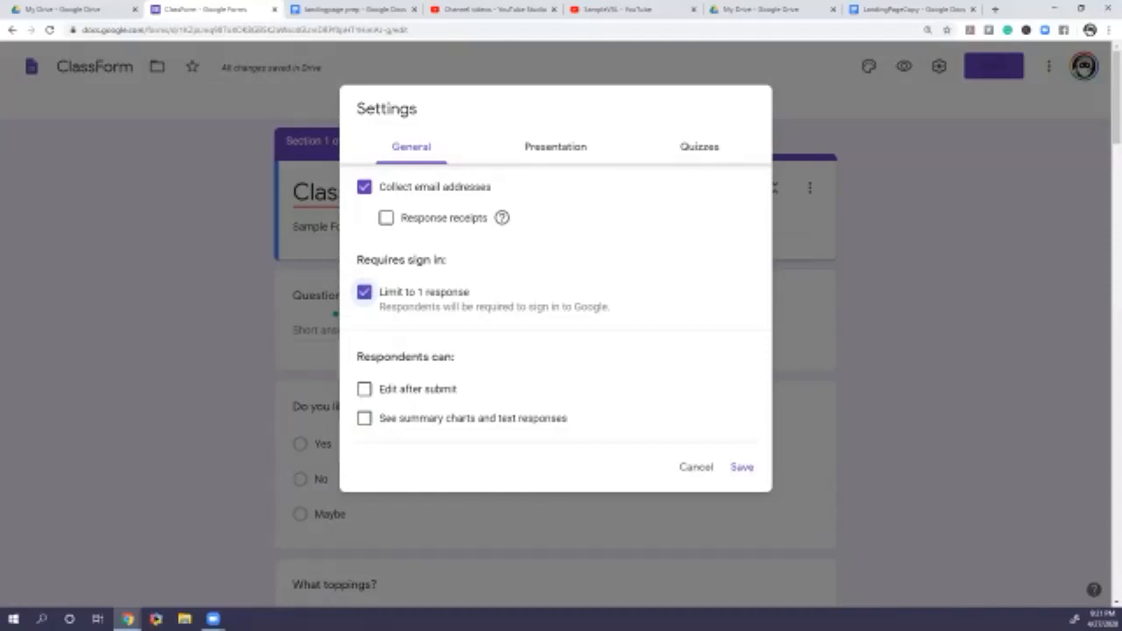
{"action": "left_click", "coordinate": [364, 292]}
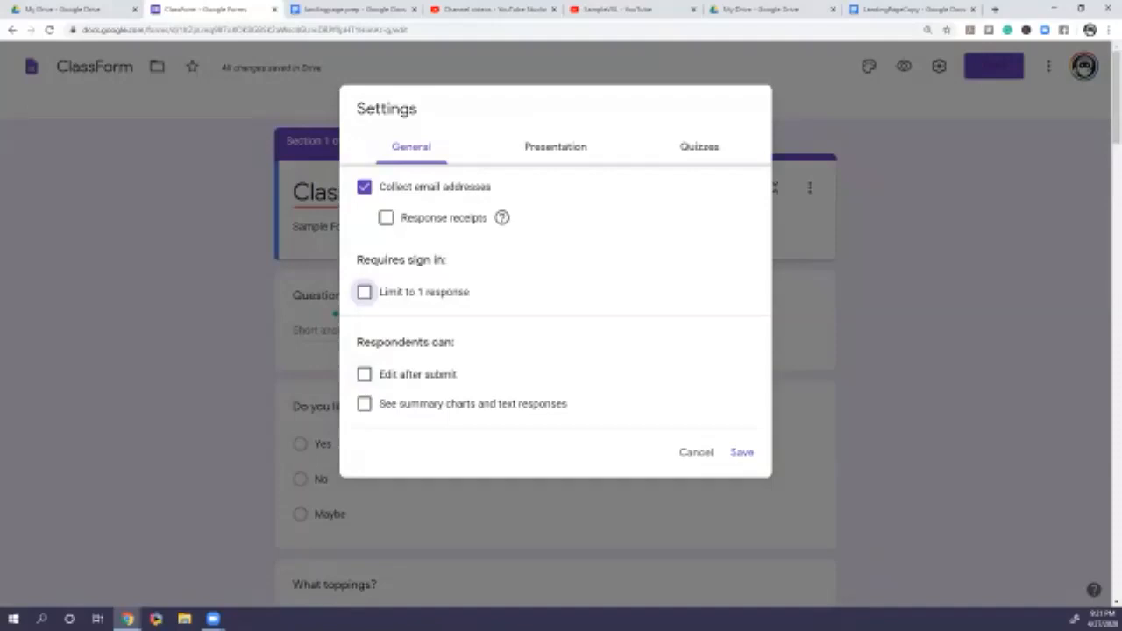
Enable the progress bar, set the confirmation message to "Thanks. We have your app. Visit NinjaMike.ninja for more videos", and save the settings
{"action": "left_click", "coordinate": [556, 147]}
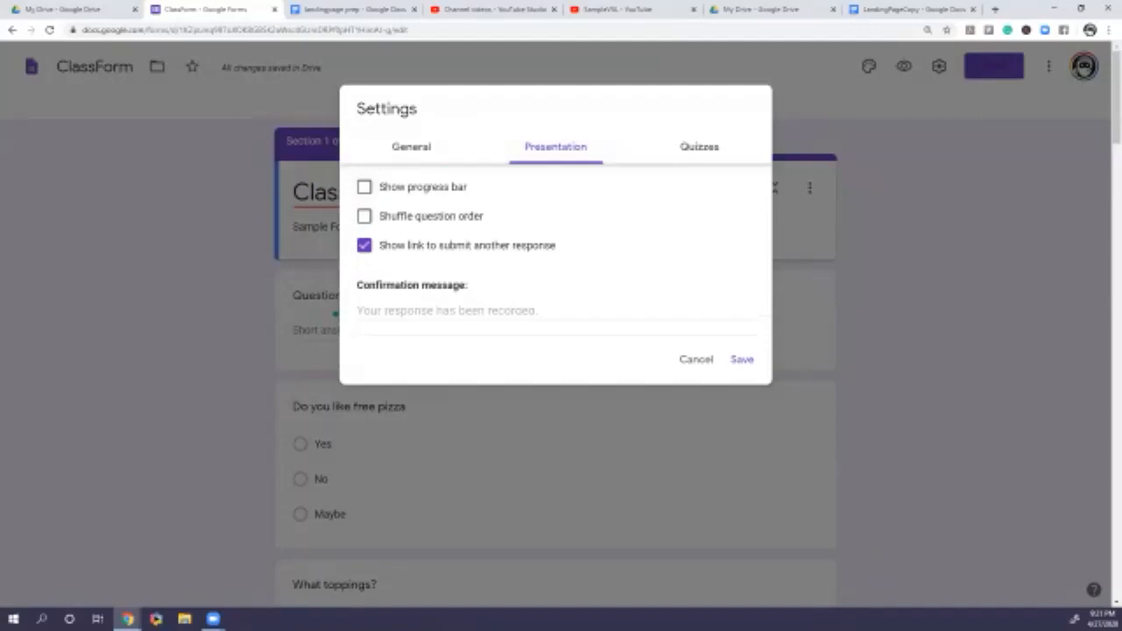
{"action": "left_click", "coordinate": [364, 186]}
{"action": "left_click", "coordinate": [473, 311]}
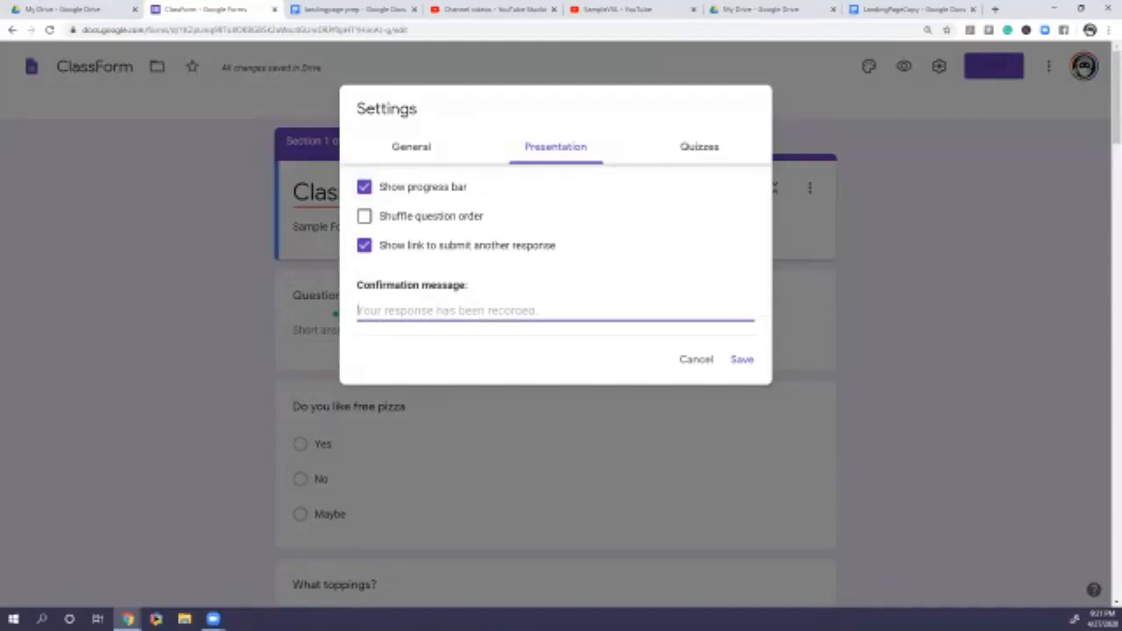
{"action": "type", "text": "Than"}
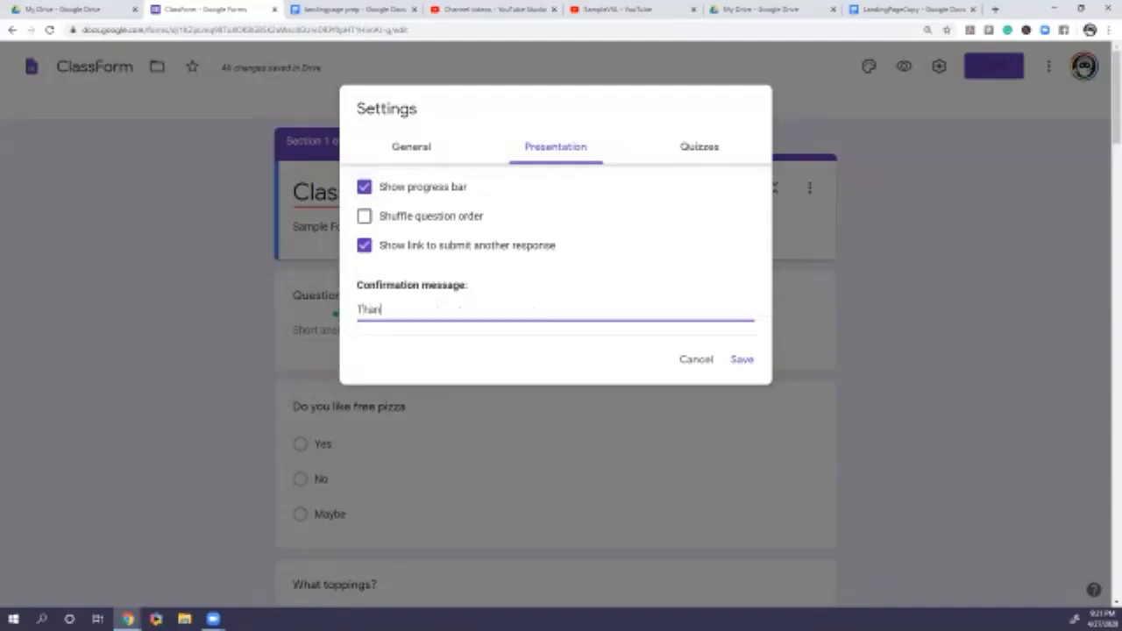
{"action": "type", "text": "ks . We"}
{"action": "type", "text": " have"}
{"action": "type", "text": " your app. "}
{"action": "type", "text": "V"}
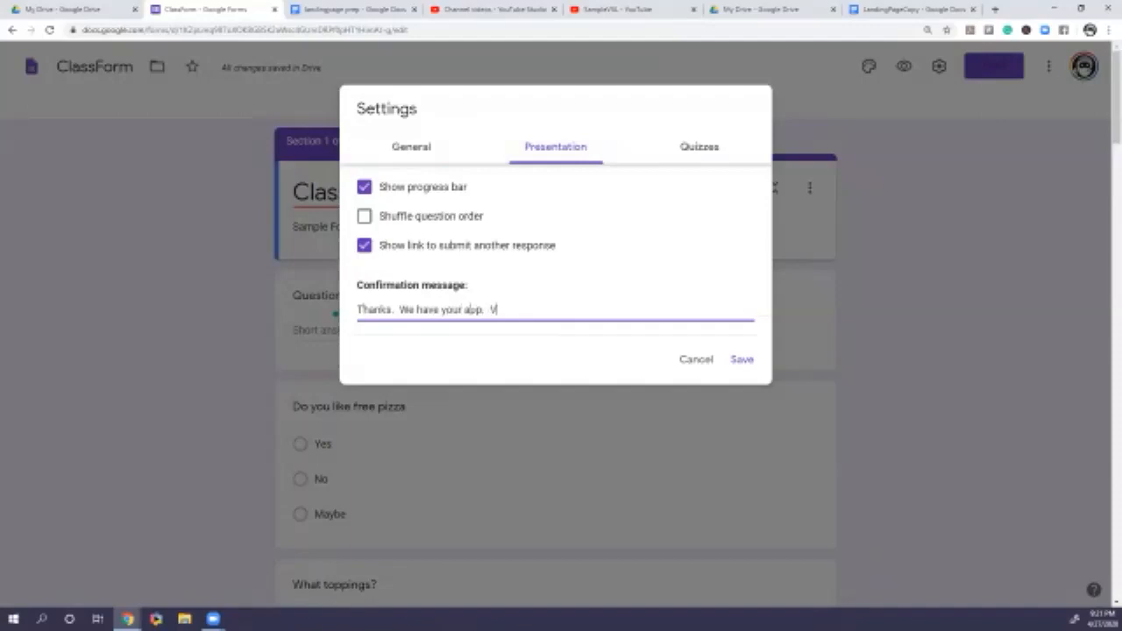
{"action": "type", "text": "isit NinjaMike.ninja"}
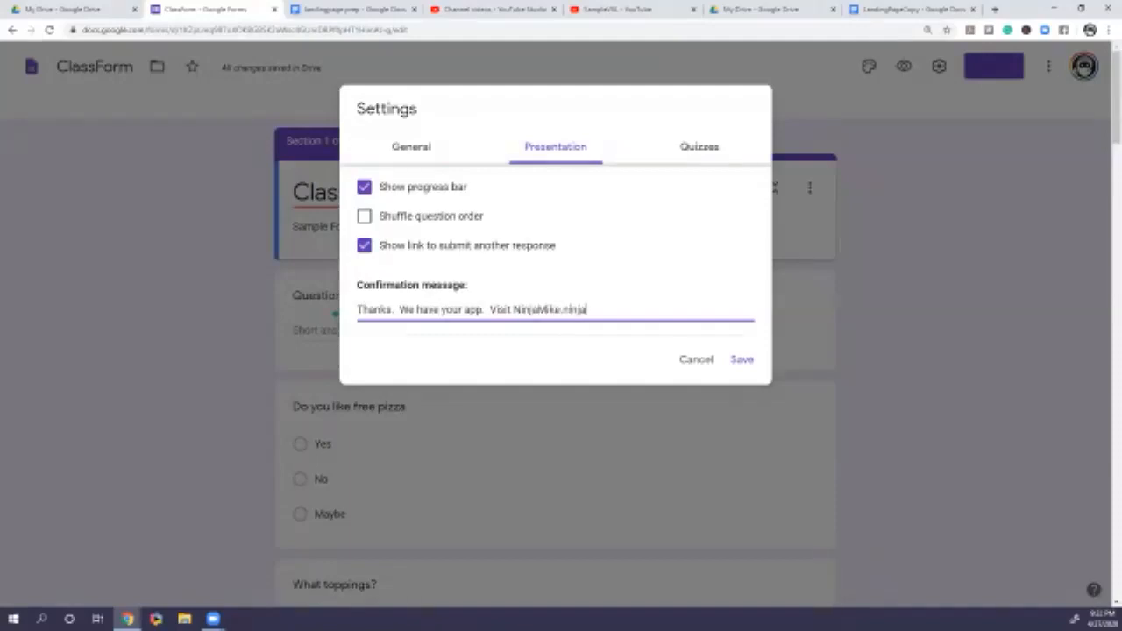
{"action": "type", "text": " for more videos"}
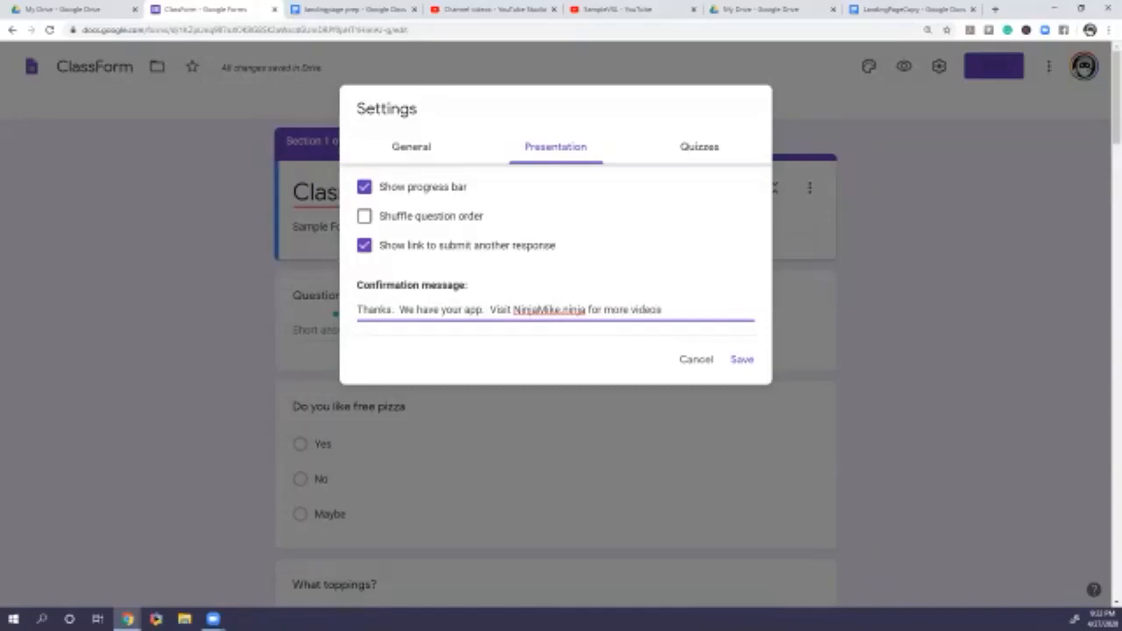
{"action": "left_click", "coordinate": [742, 359]}
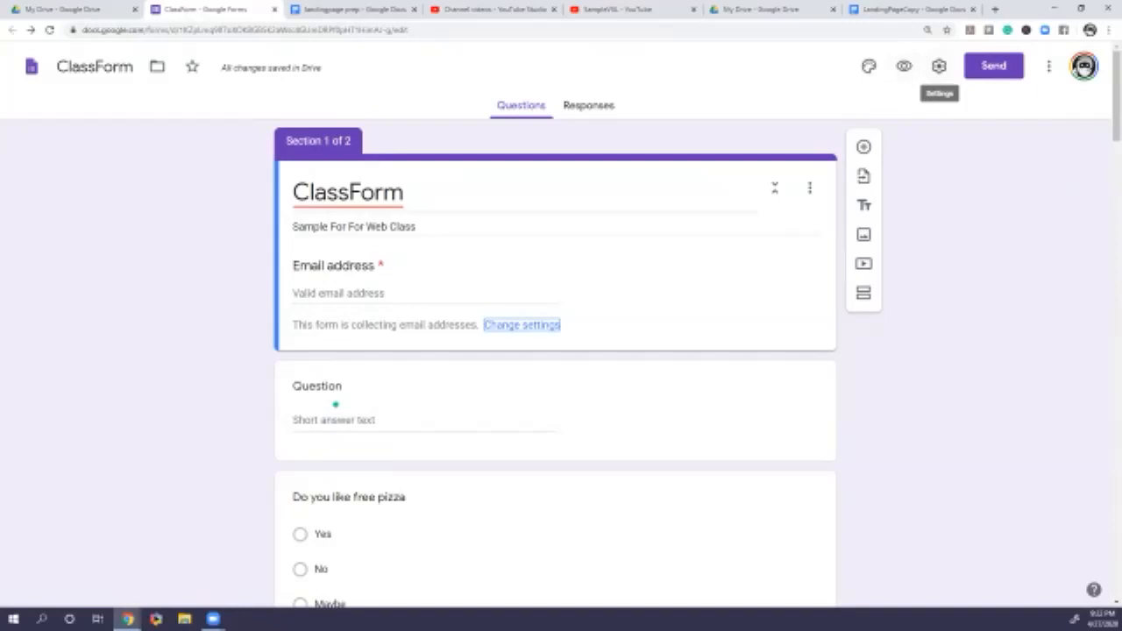
Preview the form, review its first page down to the progress bar, and return to the form editor
{"action": "left_click", "coordinate": [903, 67]}
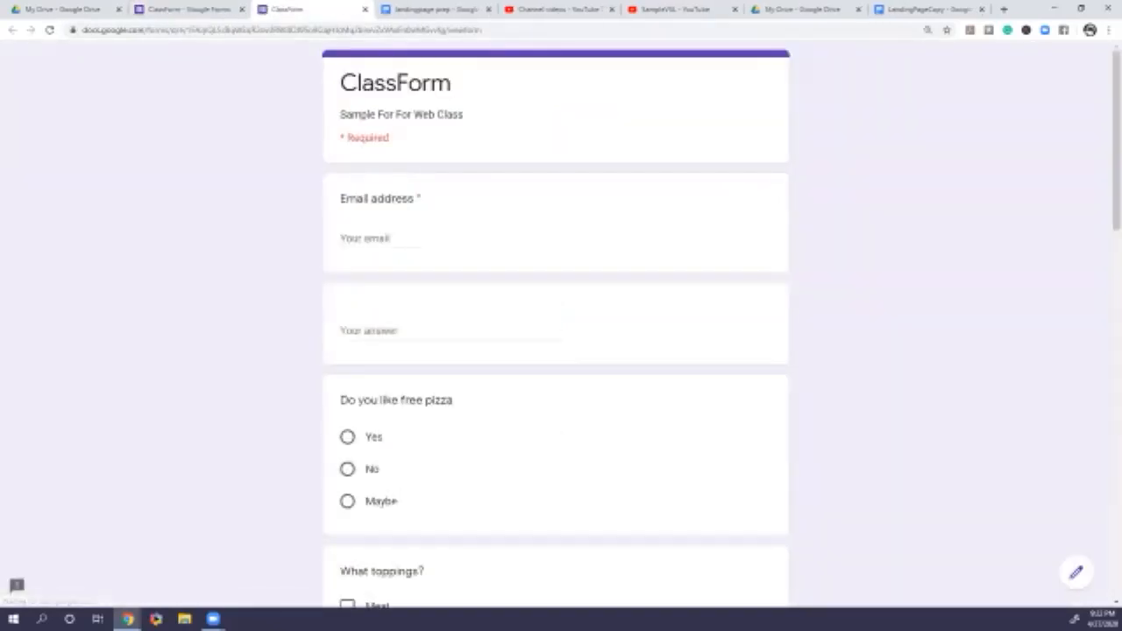
{"action": "scroll", "coordinate": [555, 351], "scroll_direction": "down", "scroll_amount": 15}
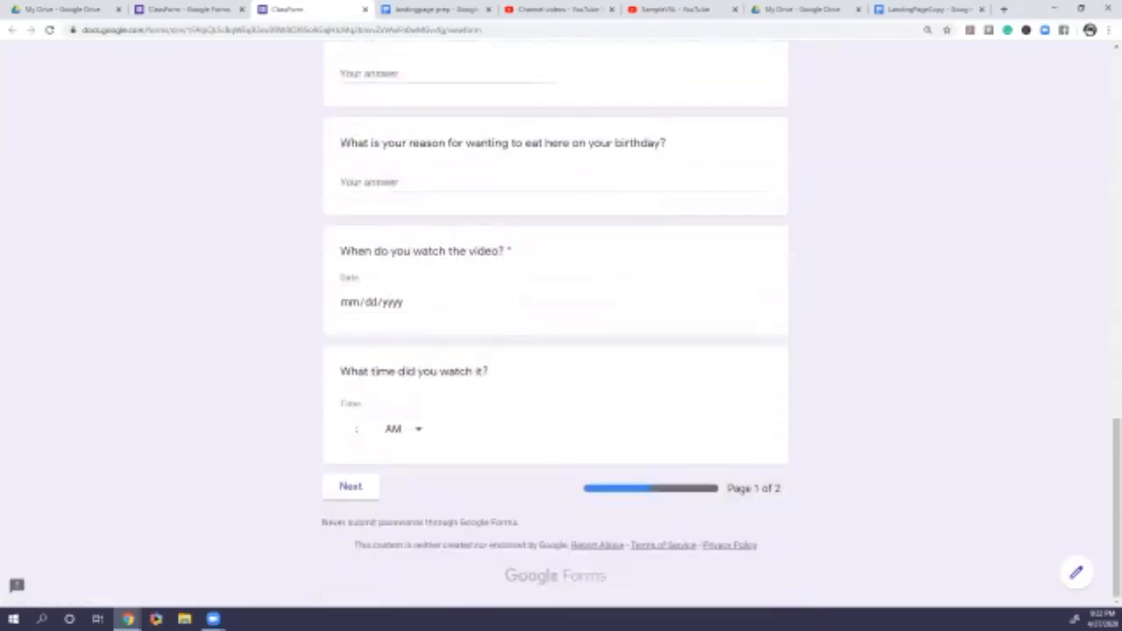
{"action": "scroll", "coordinate": [555, 351], "scroll_direction": "up", "scroll_amount": 10}
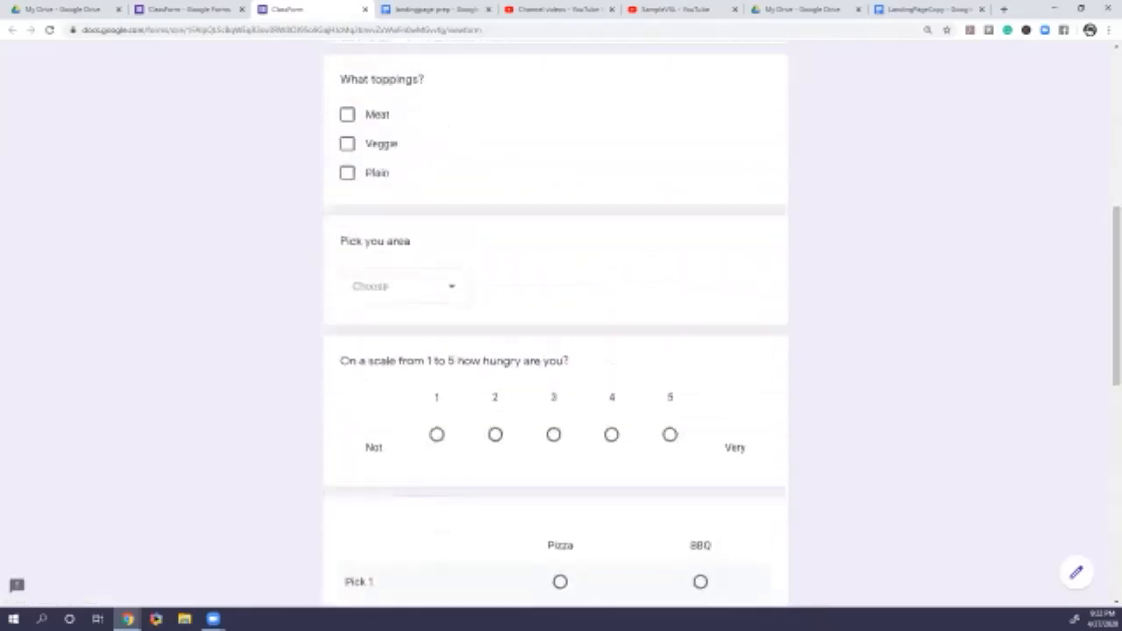
{"action": "scroll", "coordinate": [556, 350], "scroll_direction": "up", "scroll_amount": 4}
{"action": "left_click", "coordinate": [186, 8]}
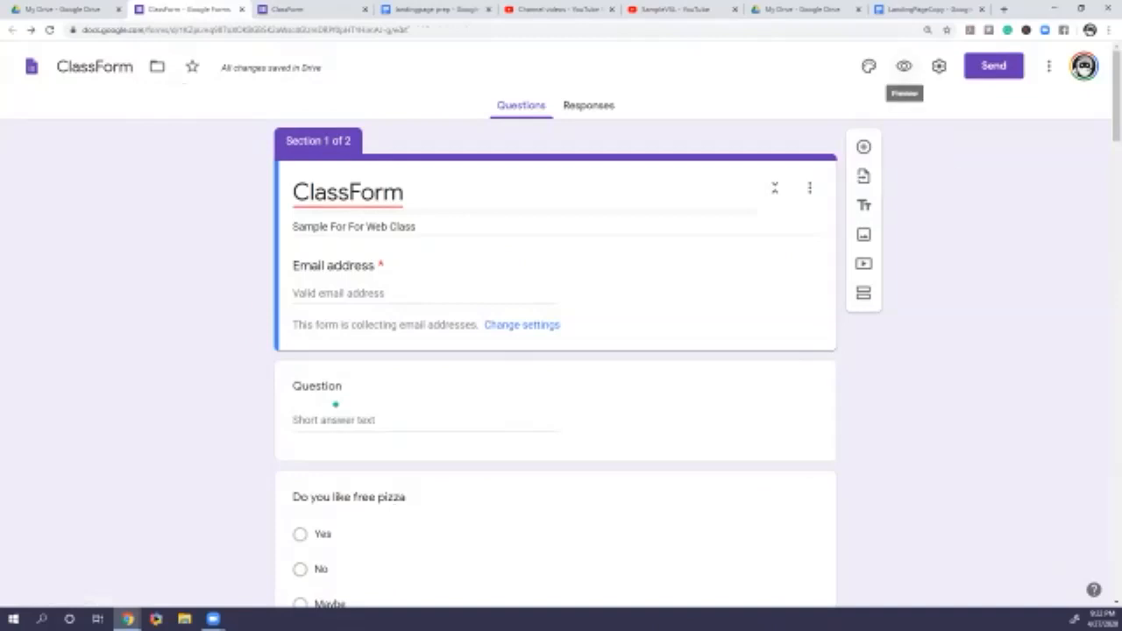
Browse the theme header images under Work and School, Illustrations, Birthday, Food and dining, Party and Other
{"action": "left_click", "coordinate": [868, 66]}
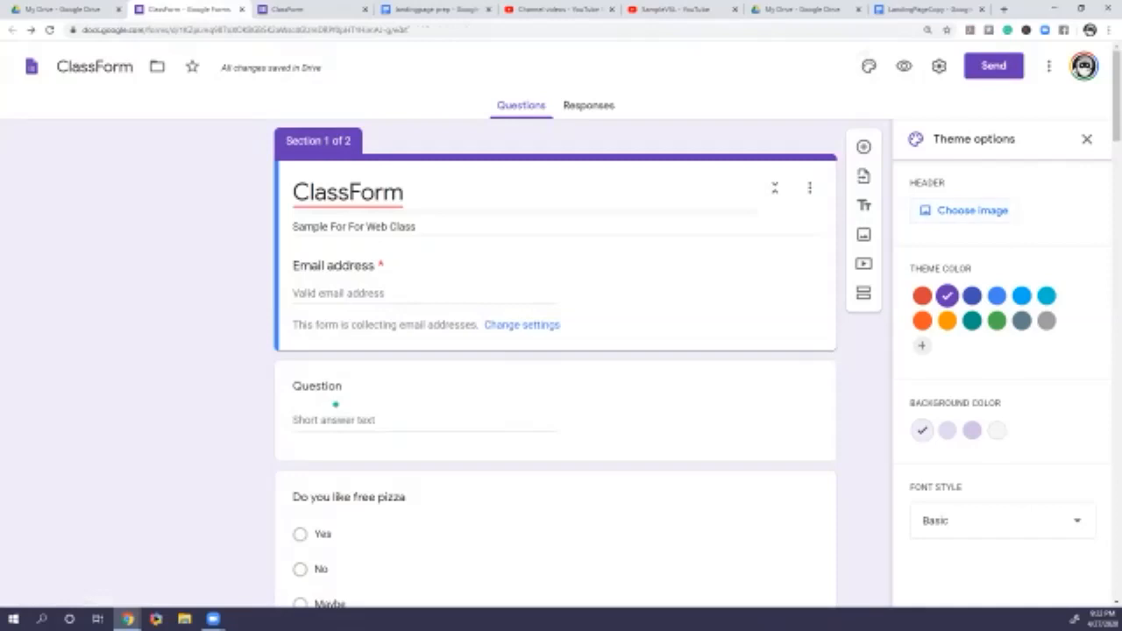
{"action": "left_click", "coordinate": [971, 211]}
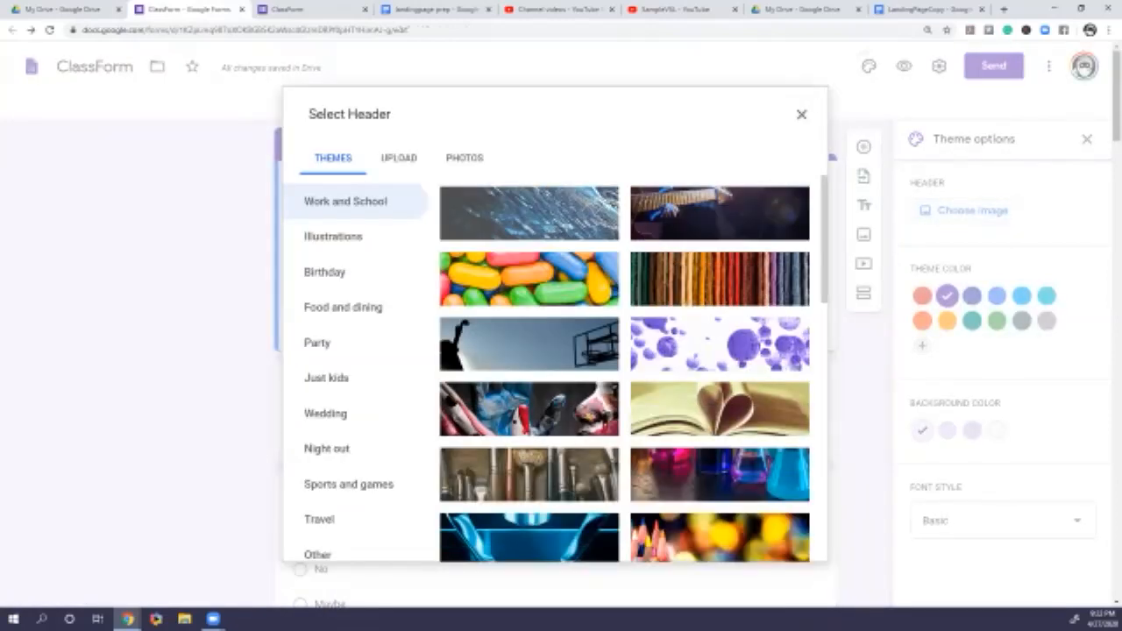
{"action": "scroll", "coordinate": [624, 368], "scroll_direction": "down", "scroll_amount": 5}
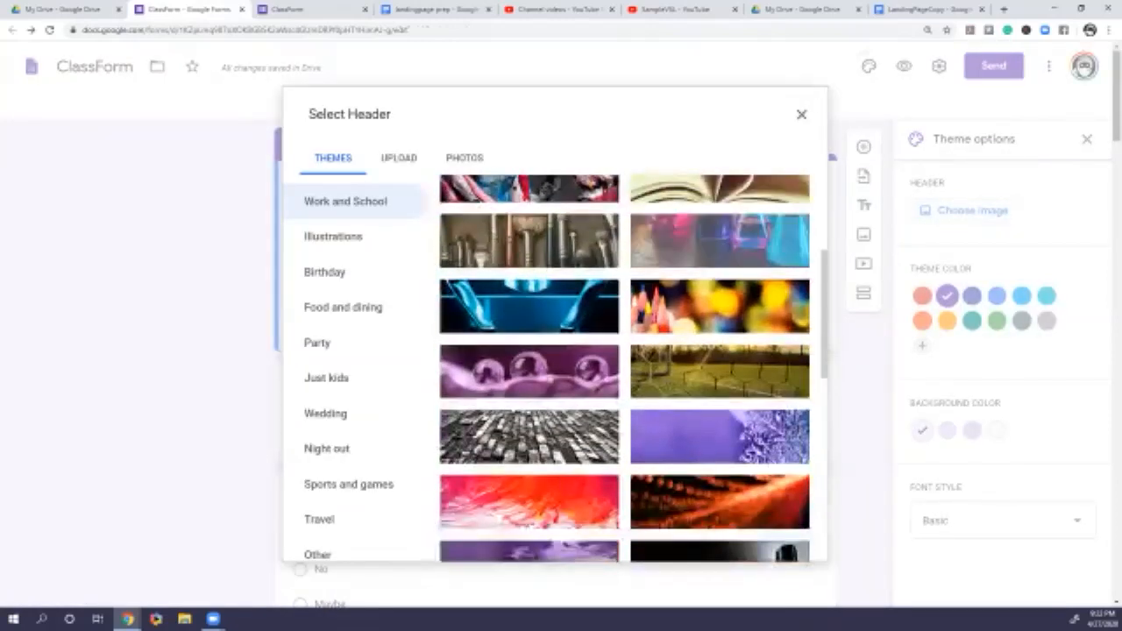
{"action": "scroll", "coordinate": [624, 368], "scroll_direction": "down", "scroll_amount": 10}
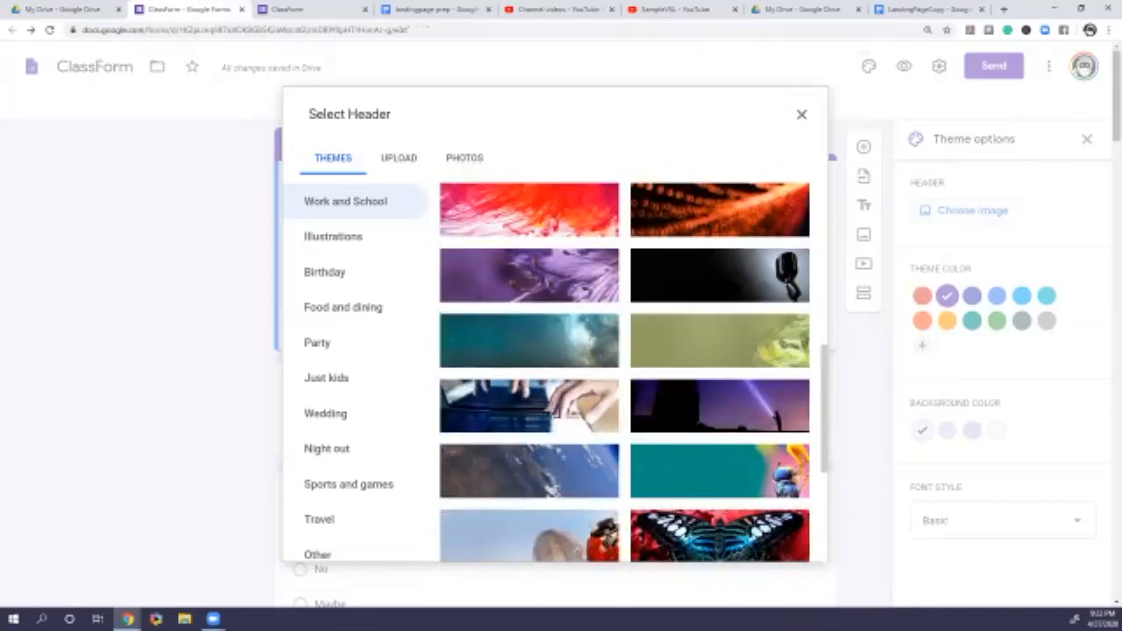
{"action": "left_click", "coordinate": [333, 237]}
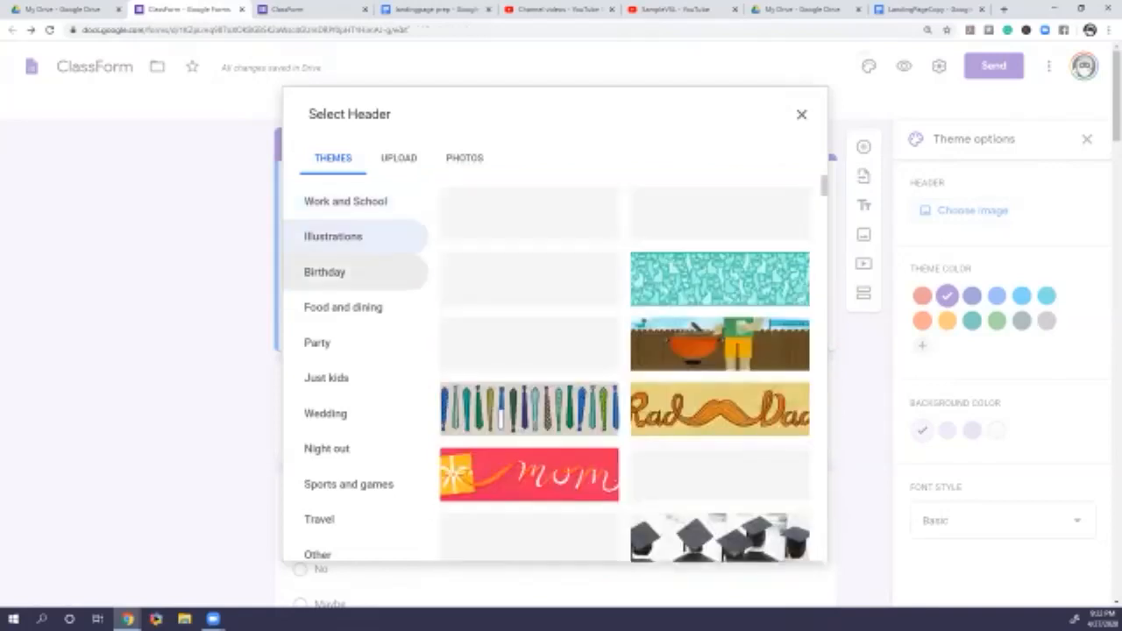
{"action": "left_click", "coordinate": [325, 273]}
{"action": "left_click", "coordinate": [343, 307]}
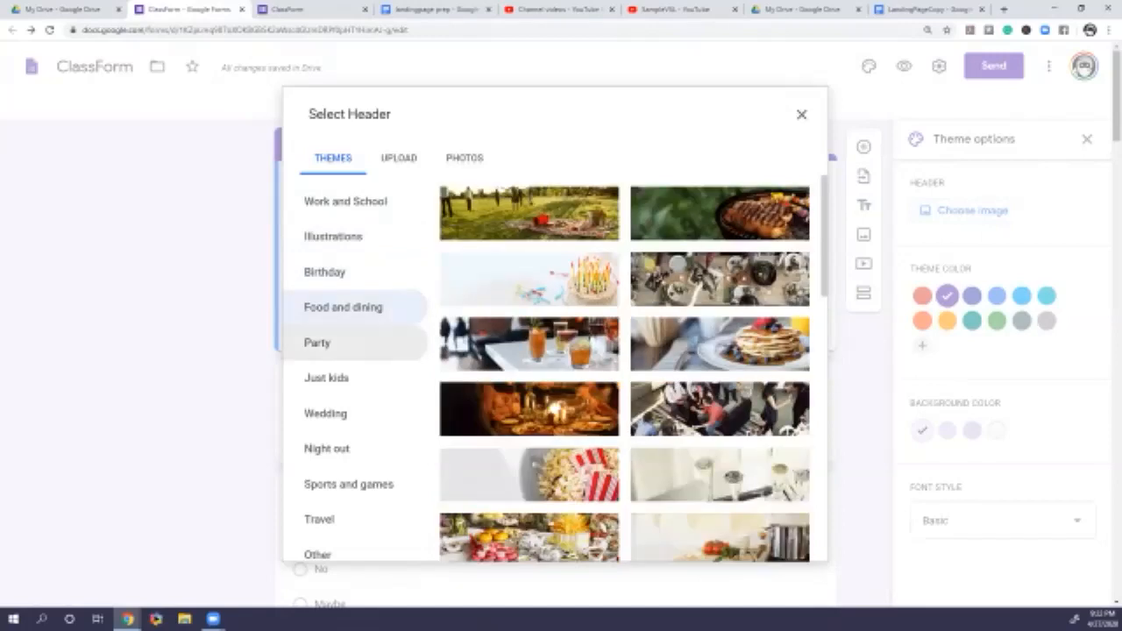
{"action": "left_click", "coordinate": [318, 343]}
{"action": "scroll", "coordinate": [326, 378], "scroll_direction": "down", "scroll_amount": 2}
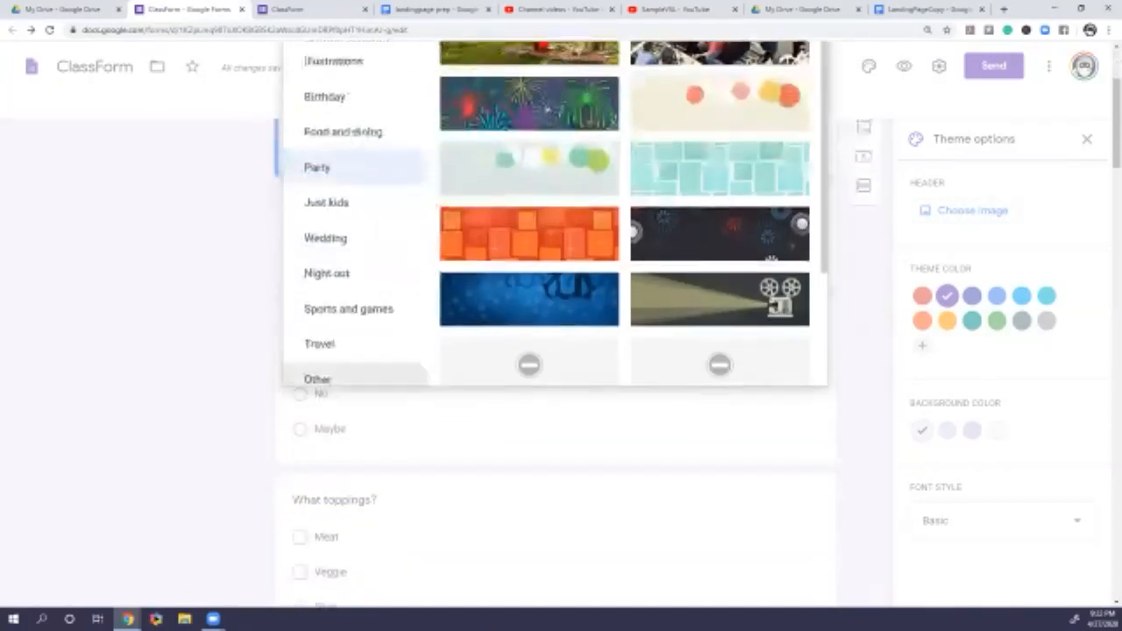
{"action": "left_click", "coordinate": [317, 378]}
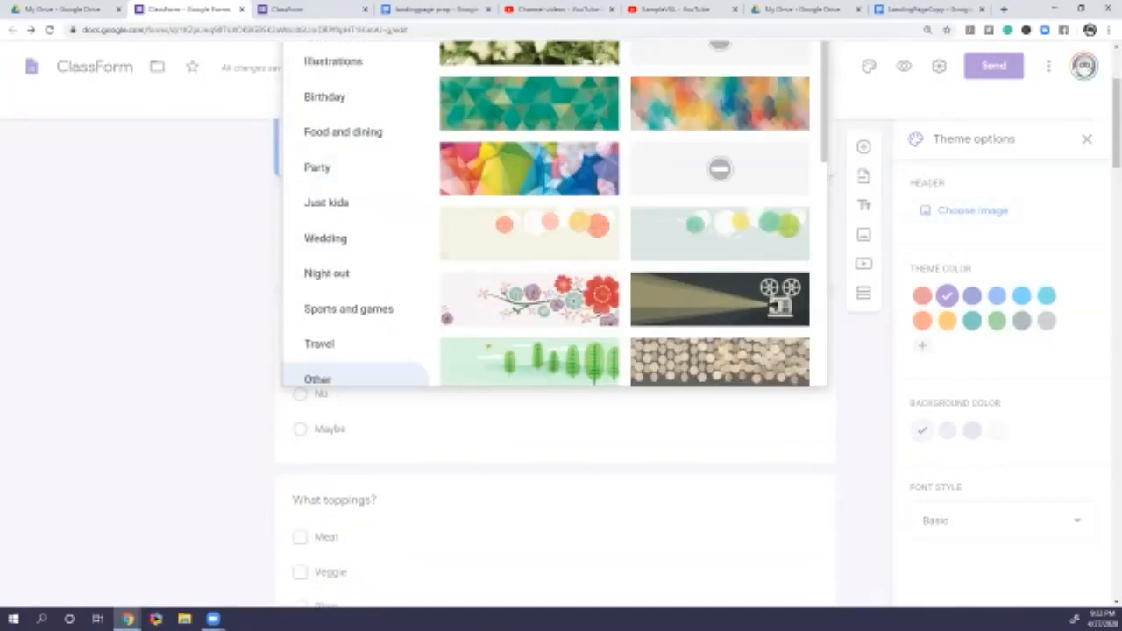
{"action": "scroll", "coordinate": [624, 263], "scroll_direction": "down", "scroll_amount": 8}
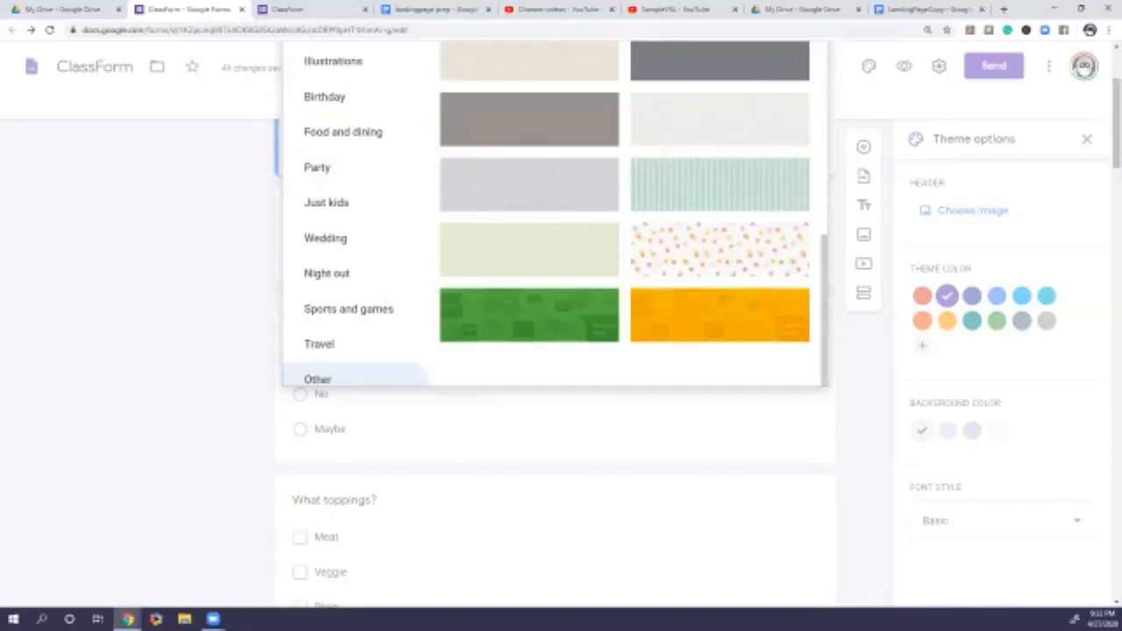
{"action": "scroll", "coordinate": [624, 263], "scroll_direction": "up", "scroll_amount": 2}
{"action": "scroll", "coordinate": [624, 263], "scroll_direction": "up", "scroll_amount": 10}
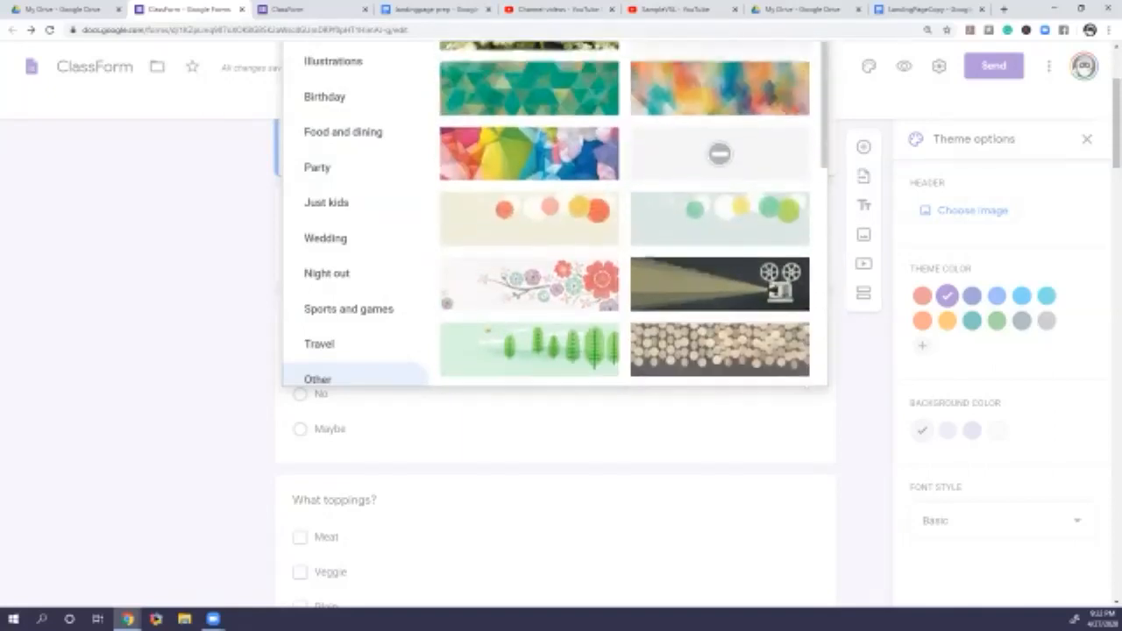
Set the form header to the Local Marketing banner from Photos, cropped to the lower part of the image
{"action": "scroll", "coordinate": [326, 448], "scroll_direction": "up", "scroll_amount": 2}
{"action": "left_click", "coordinate": [319, 519]}
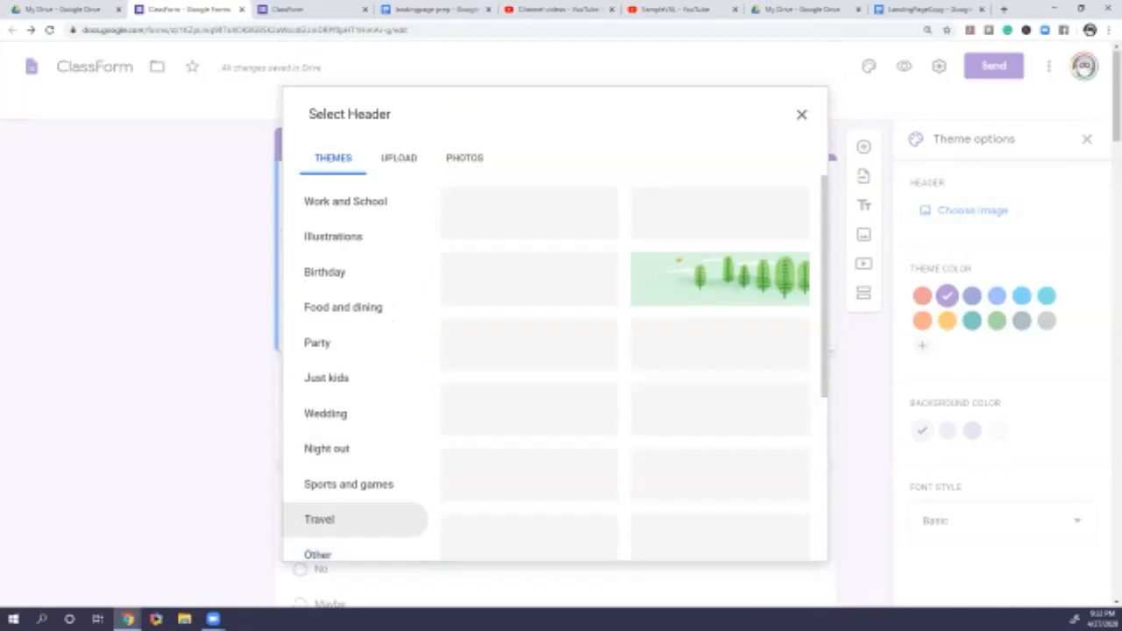
{"action": "left_click", "coordinate": [399, 158]}
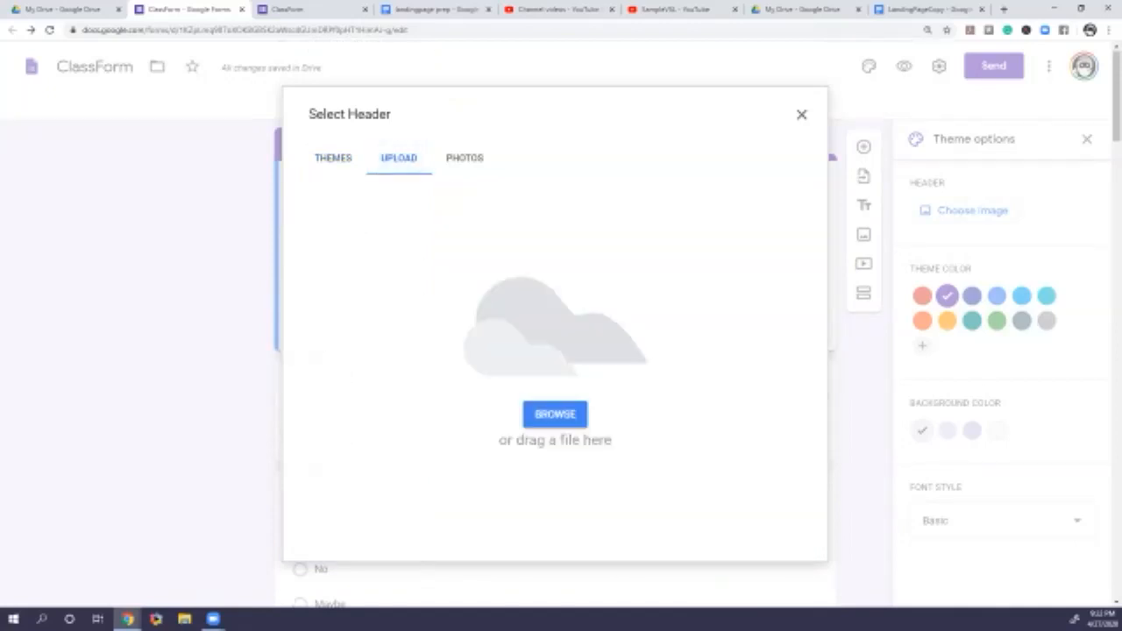
{"action": "left_click", "coordinate": [464, 158]}
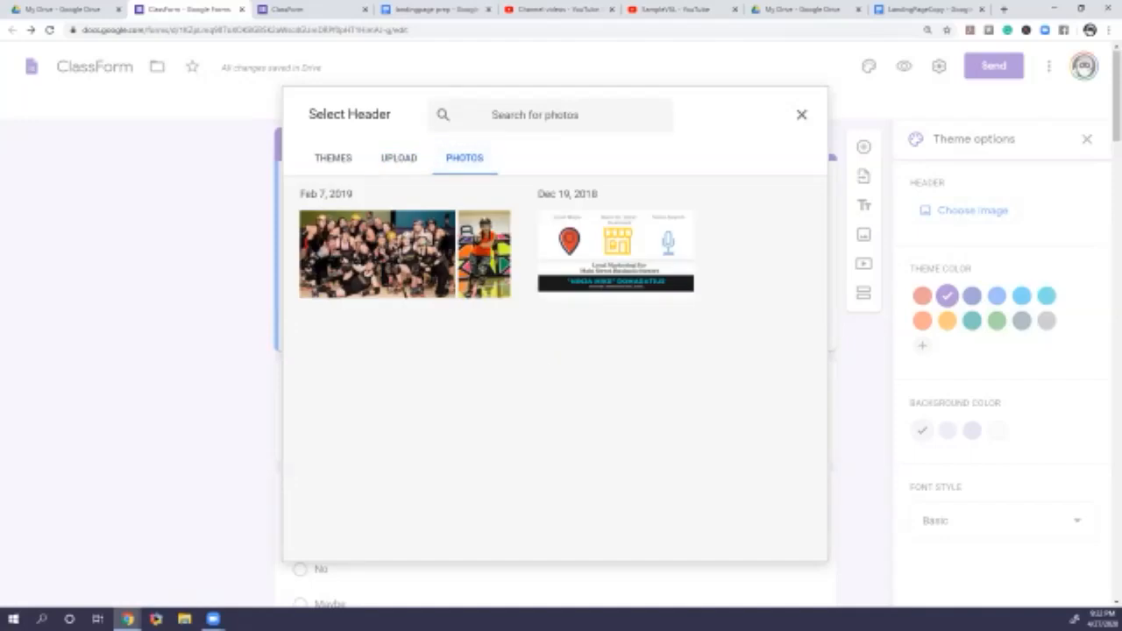
{"action": "left_click", "coordinate": [615, 254]}
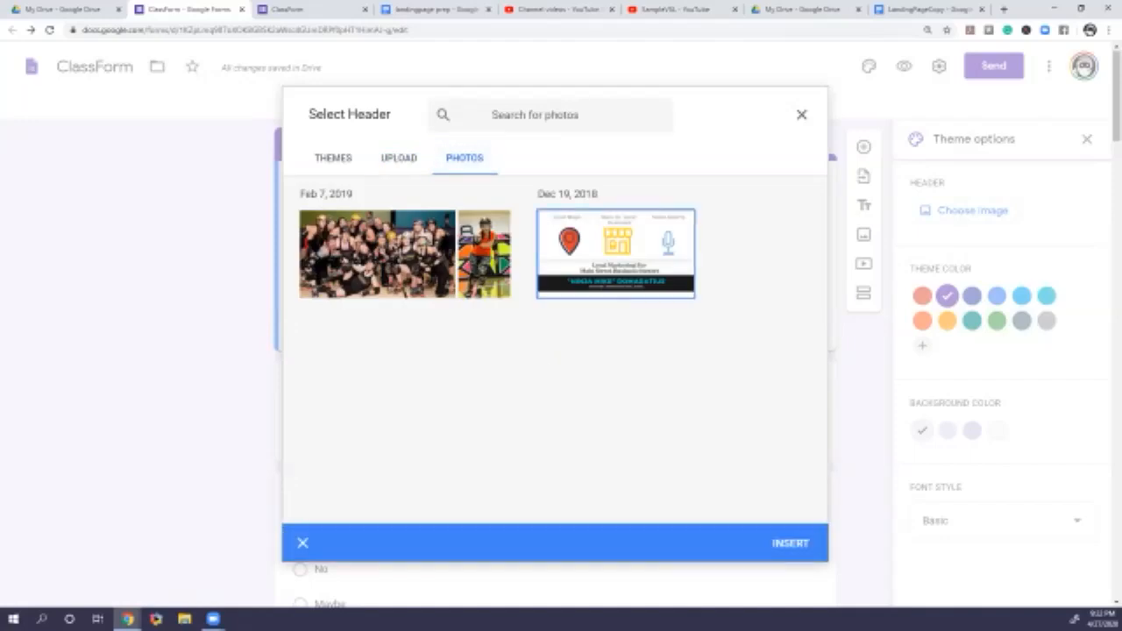
{"action": "left_click", "coordinate": [789, 543]}
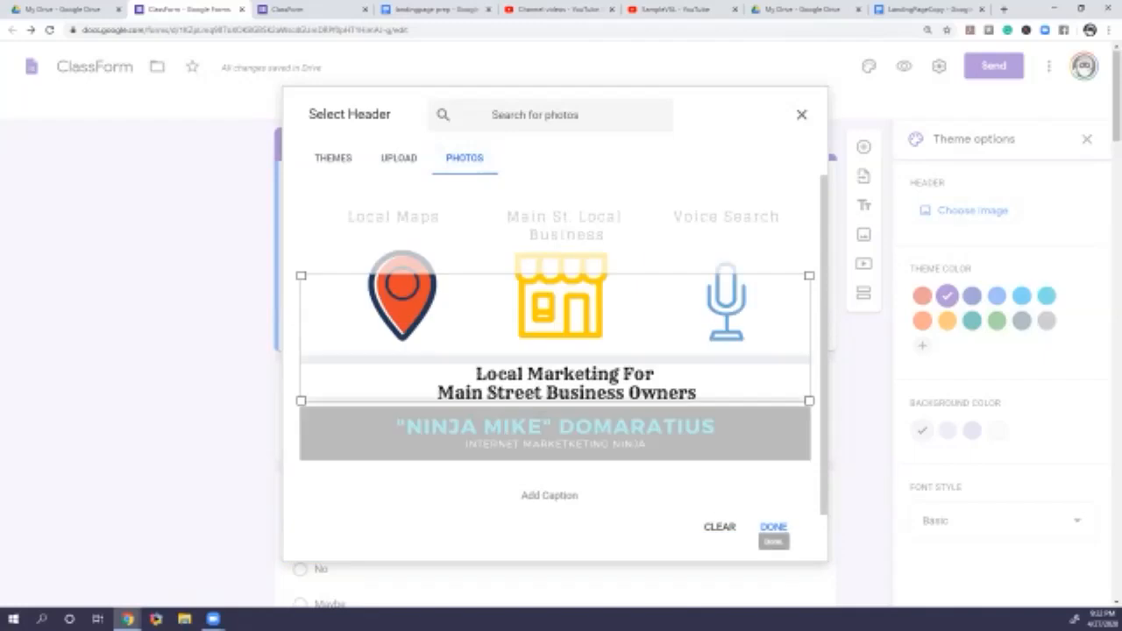
{"action": "left_click_drag", "start_coordinate": [555, 339], "coordinate": [556, 418]}
{"action": "left_click", "coordinate": [773, 526]}
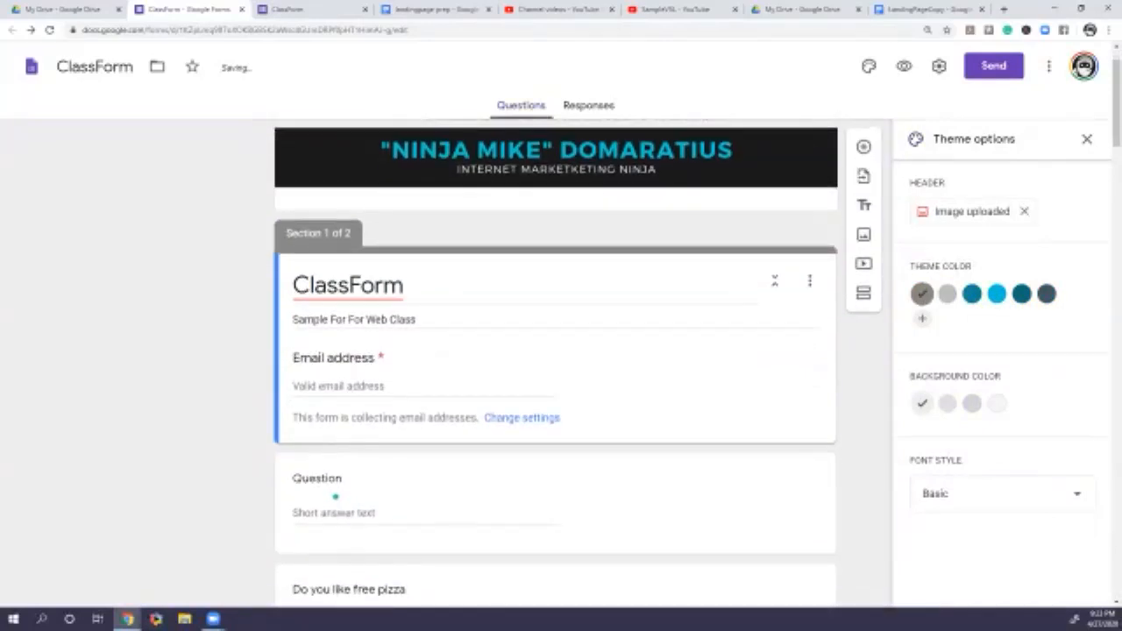
Add the custom near-black colour #1b1a1a and apply it as the form's theme colour
{"action": "left_click", "coordinate": [1045, 293]}
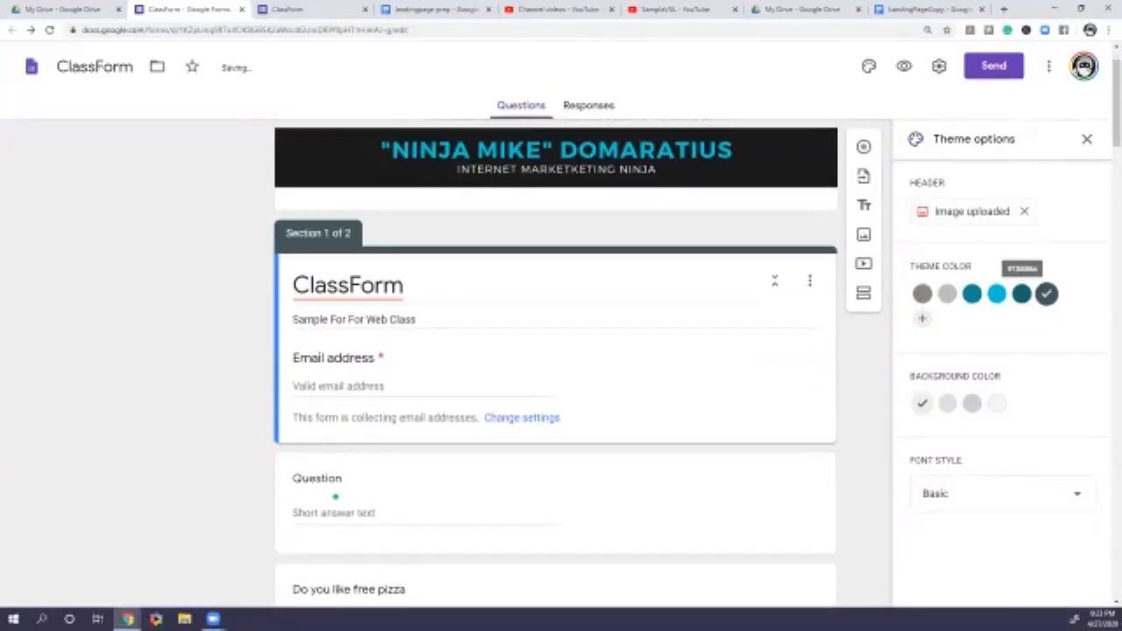
{"action": "left_click", "coordinate": [921, 318]}
{"action": "left_click_drag", "start_coordinate": [1057, 299], "coordinate": [933, 366]}
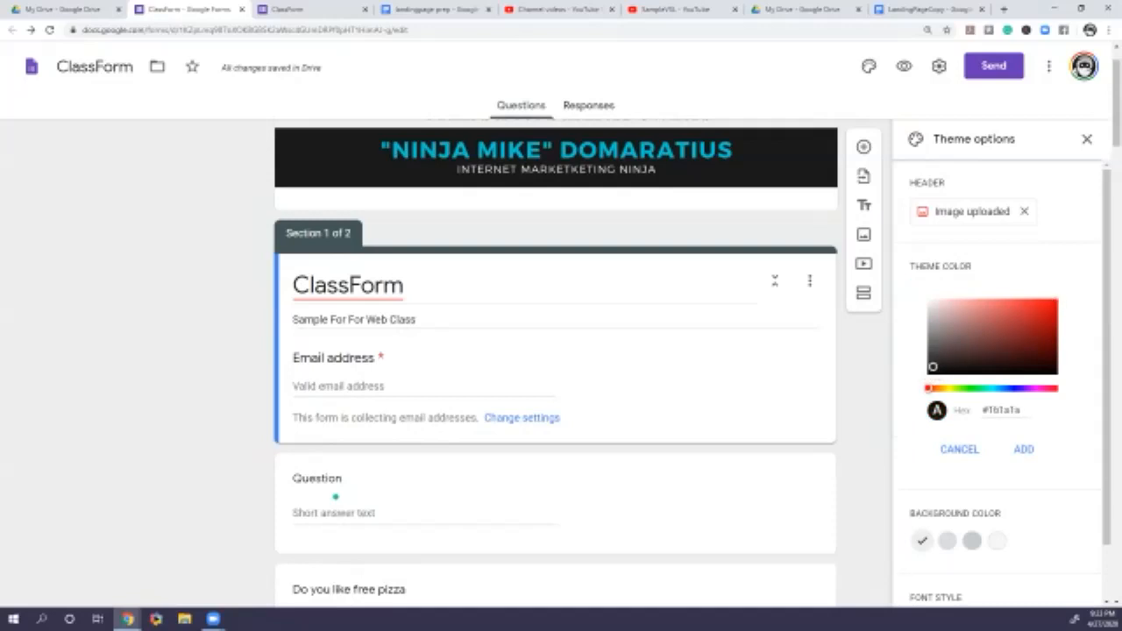
{"action": "left_click", "coordinate": [1024, 449]}
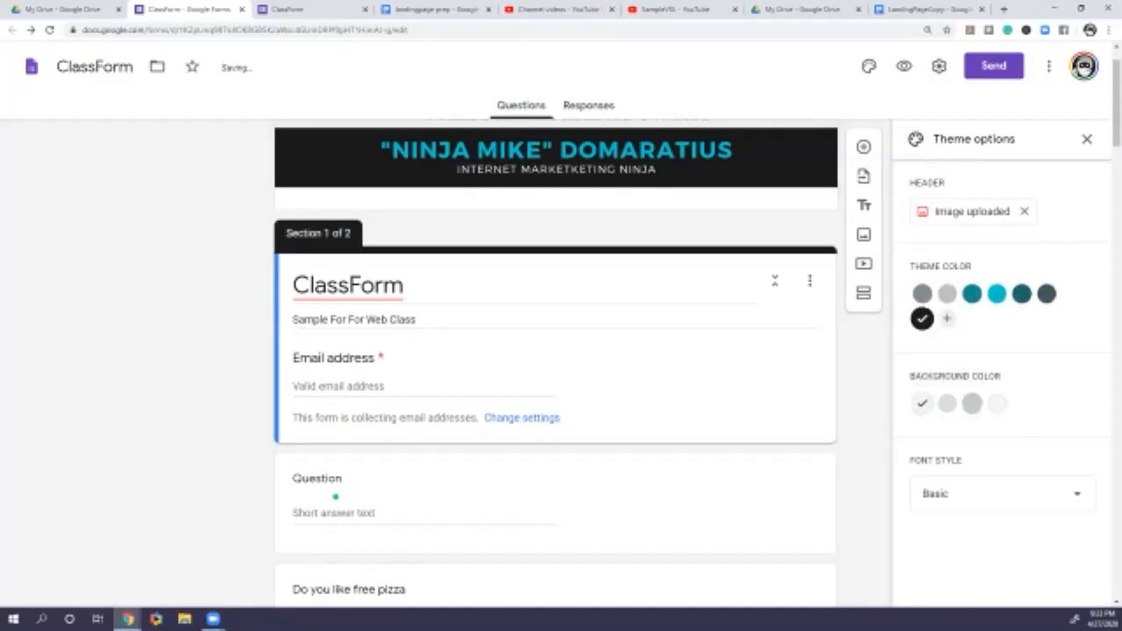
Try the alternative background shades on the form and return to the first shade
{"action": "left_click", "coordinate": [997, 403]}
{"action": "scroll", "coordinate": [997, 403], "scroll_direction": "down", "scroll_amount": 1}
{"action": "left_click", "coordinate": [971, 403]}
{"action": "left_click", "coordinate": [947, 403]}
{"action": "left_click", "coordinate": [922, 403]}
{"action": "left_click", "coordinate": [996, 403]}
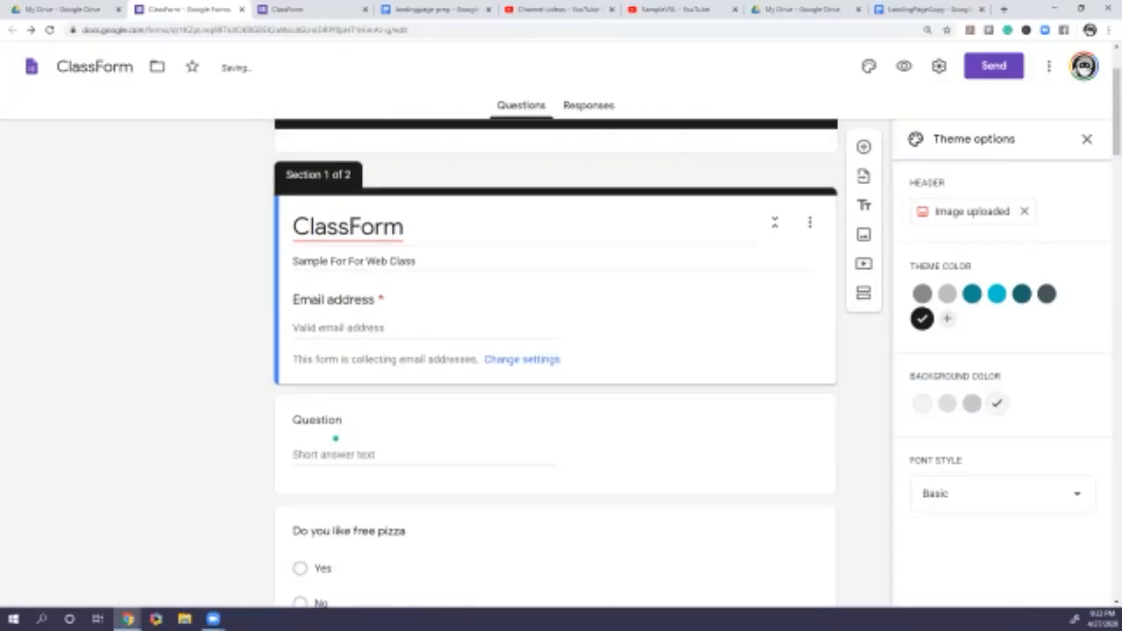
{"action": "left_click", "coordinate": [922, 403]}
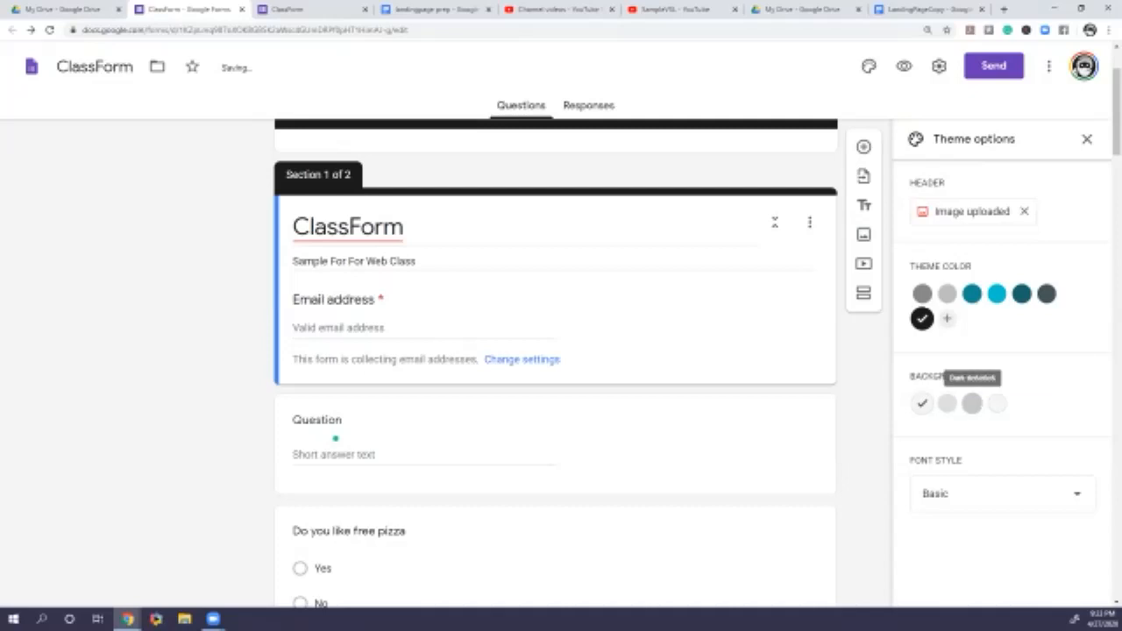
Try the Decorative and Formal font styles, set the form's font style to Playful, and close the theme options
{"action": "scroll", "coordinate": [553, 350], "scroll_direction": "down", "scroll_amount": 1}
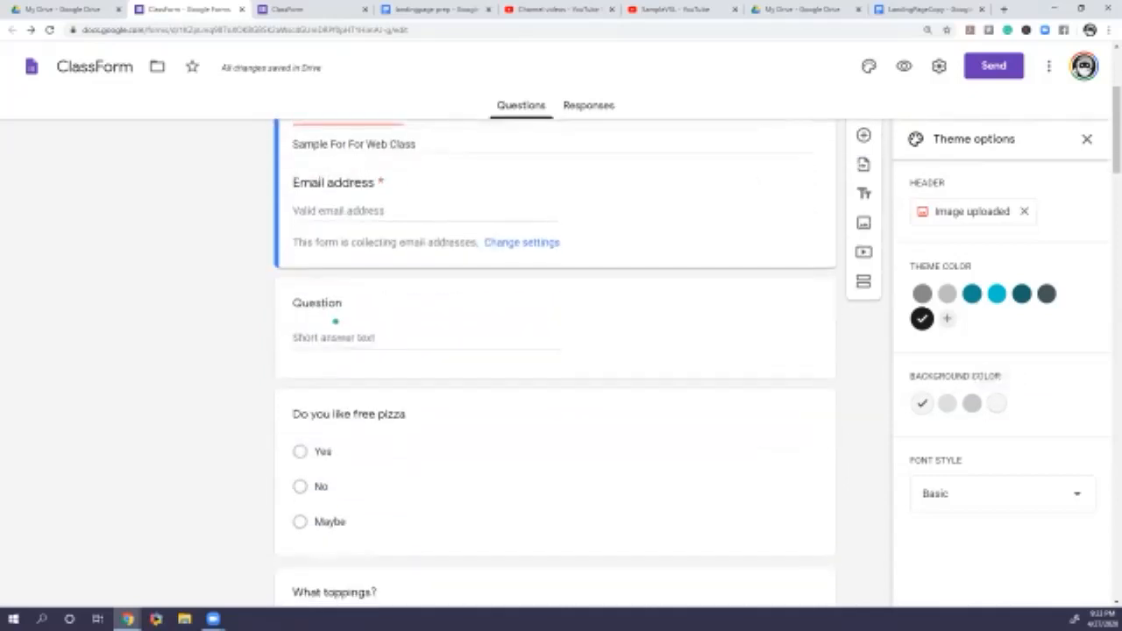
{"action": "left_click", "coordinate": [999, 493]}
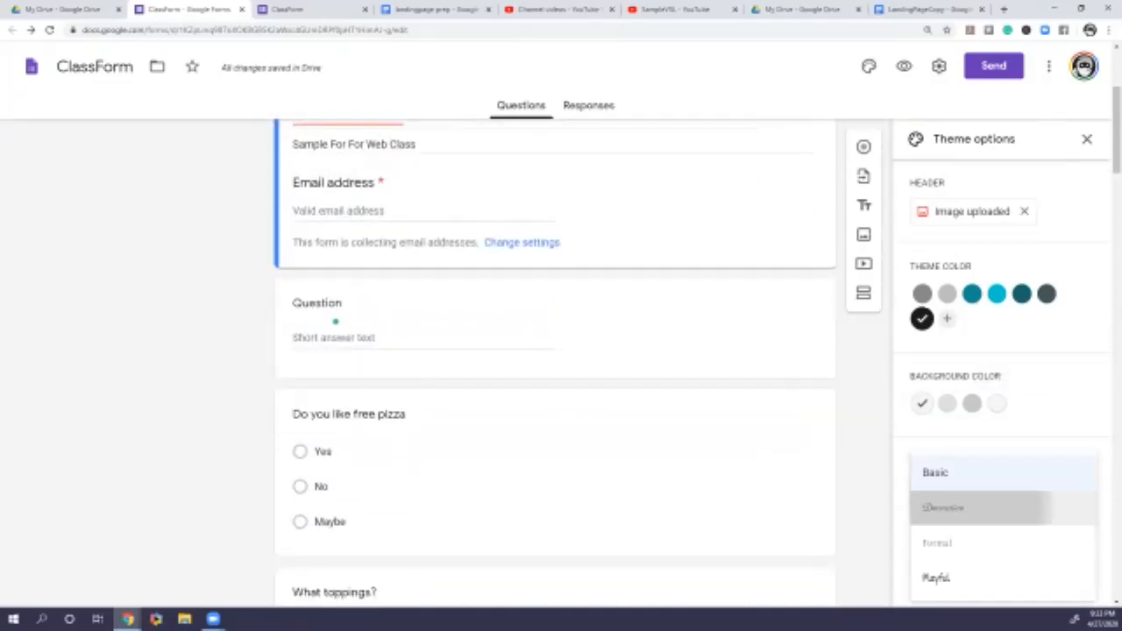
{"action": "left_click", "coordinate": [942, 507]}
{"action": "left_click", "coordinate": [964, 493]}
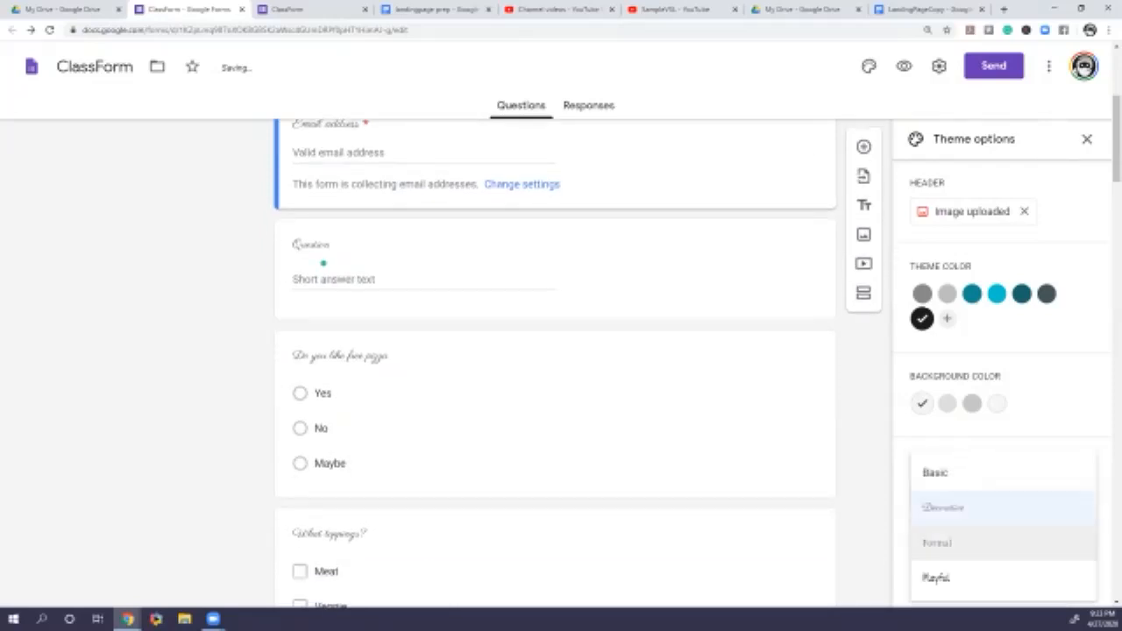
{"action": "left_click", "coordinate": [942, 541]}
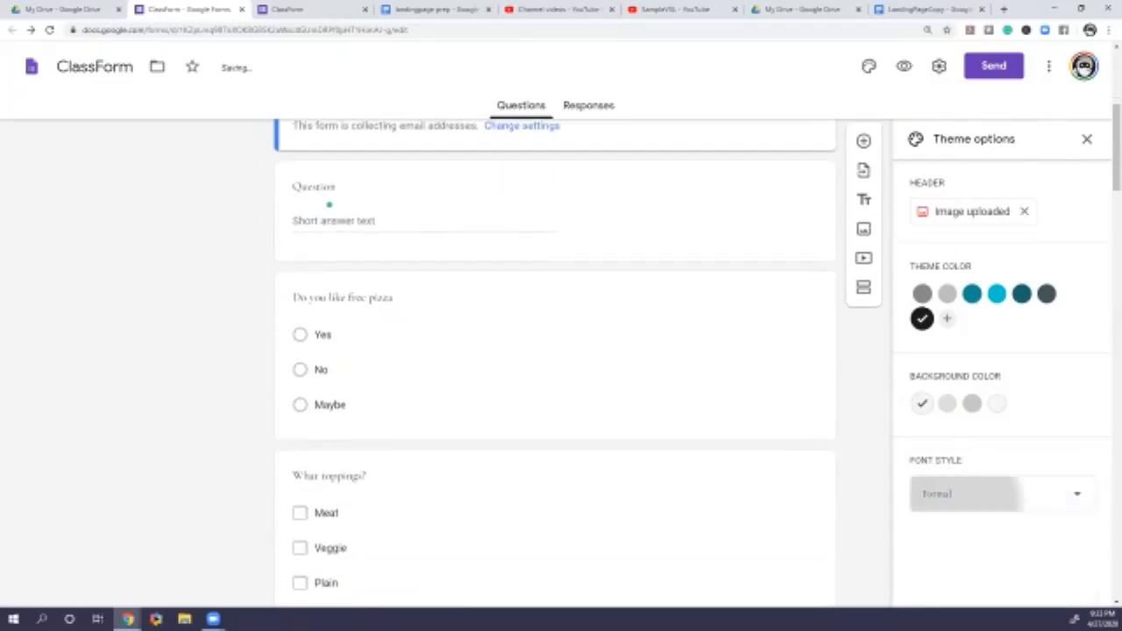
{"action": "left_click", "coordinate": [999, 493]}
{"action": "left_click", "coordinate": [938, 539]}
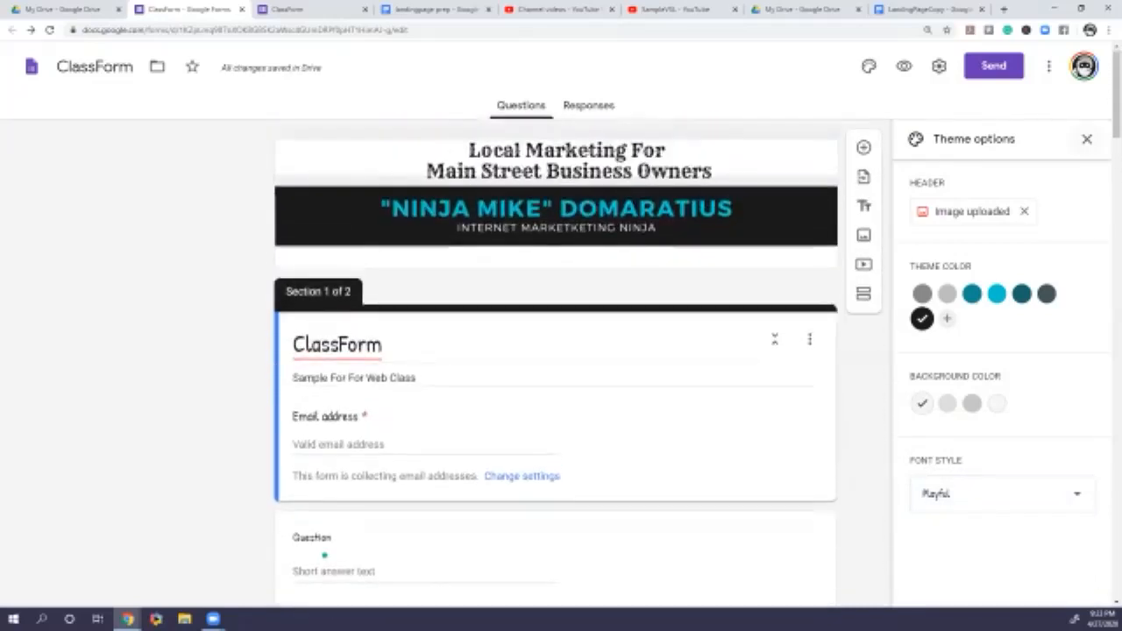
{"action": "left_click", "coordinate": [1087, 139]}
Review the restyled form's questions through to the Media Section, and glance at the form's responses
{"action": "scroll", "coordinate": [774, 167], "scroll_direction": "down", "scroll_amount": 3}
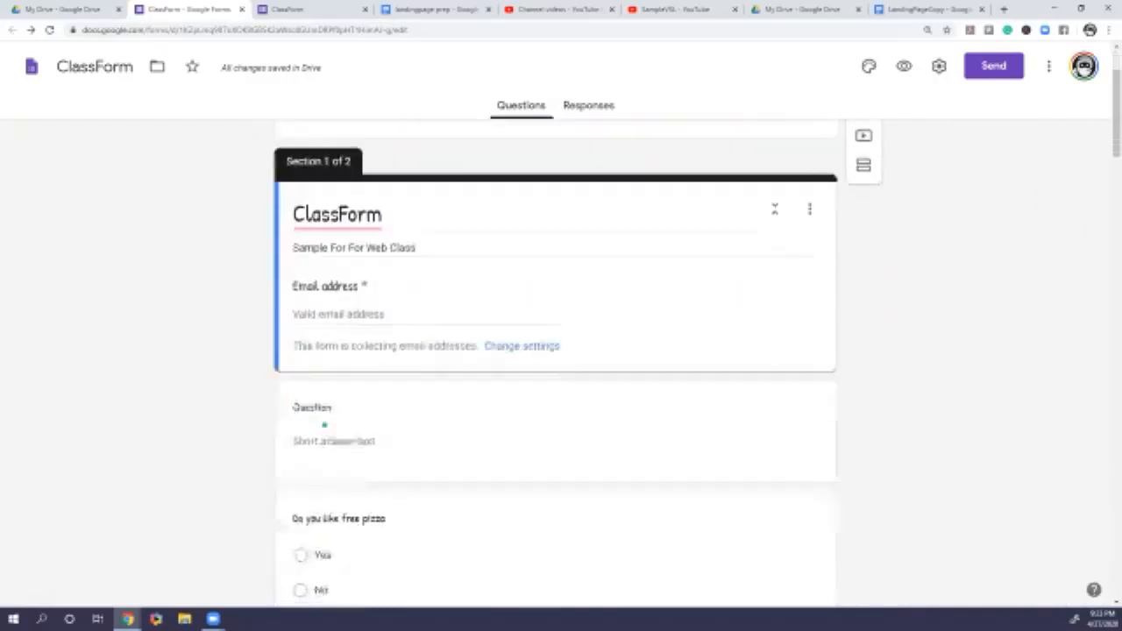
{"action": "scroll", "coordinate": [774, 167], "scroll_direction": "down", "scroll_amount": 6}
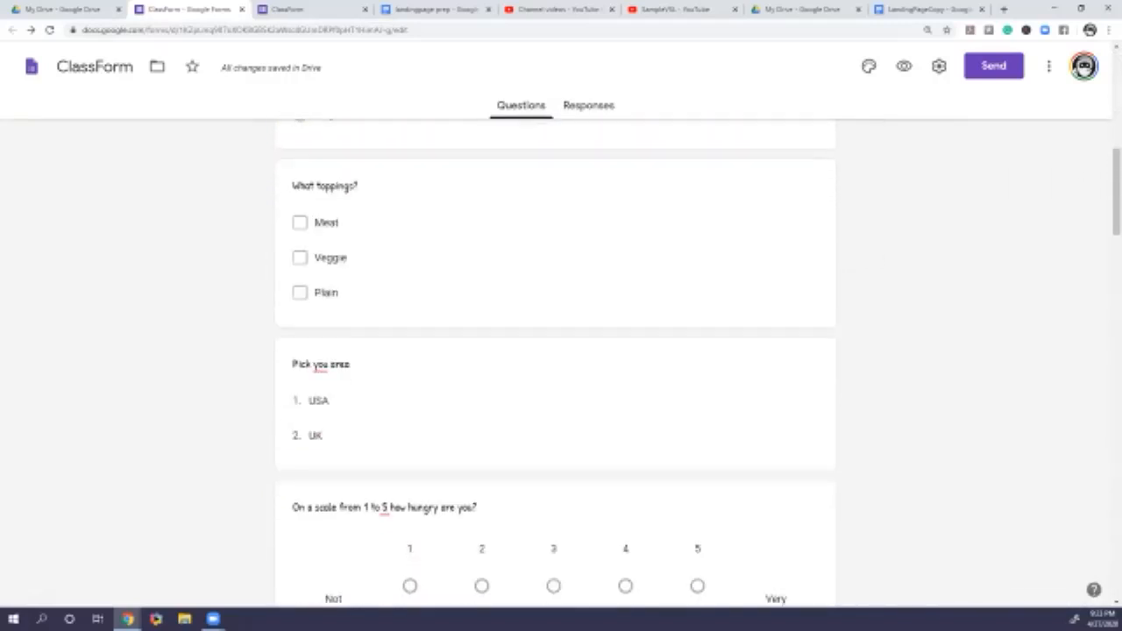
{"action": "scroll", "coordinate": [555, 359], "scroll_direction": "down", "scroll_amount": 8}
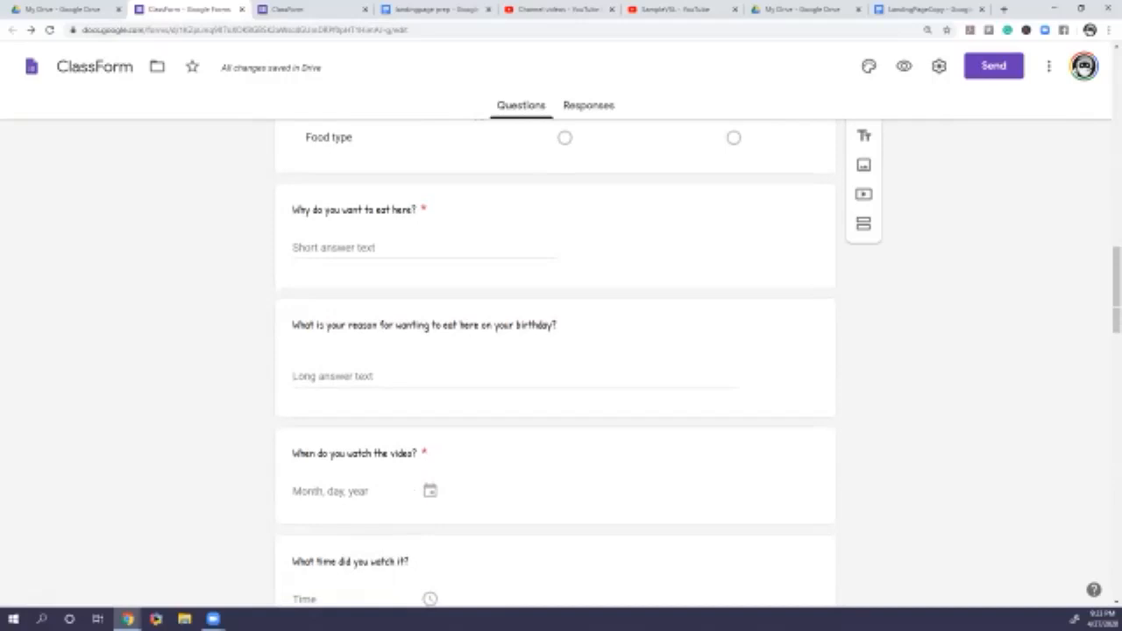
{"action": "scroll", "coordinate": [554, 359], "scroll_direction": "down", "scroll_amount": 3}
{"action": "scroll", "coordinate": [555, 359], "scroll_direction": "up", "scroll_amount": 3}
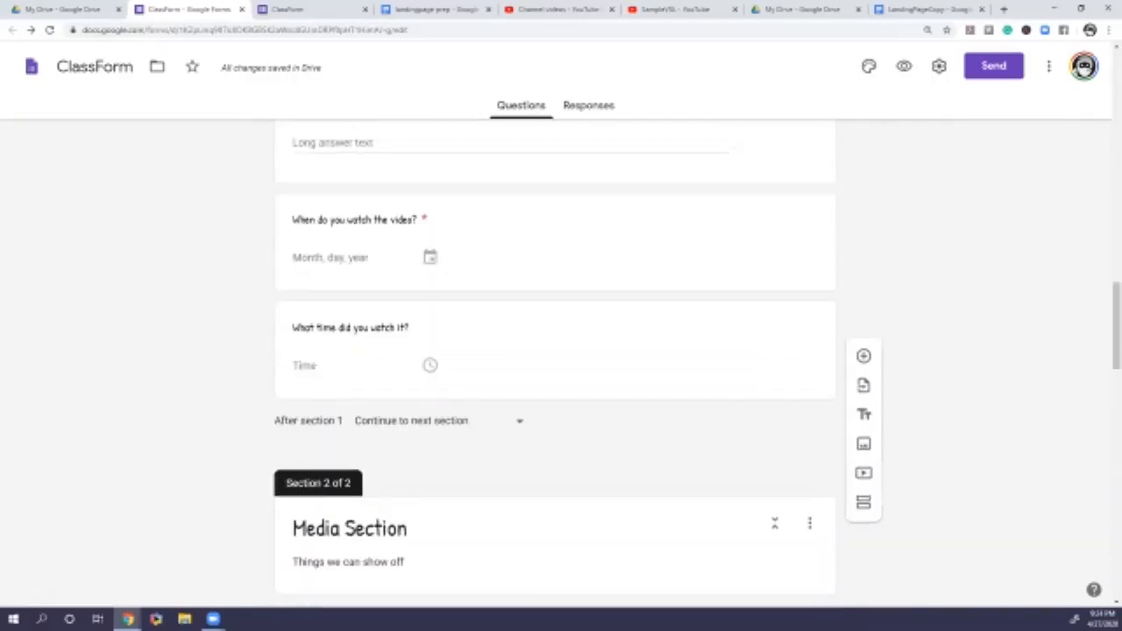
{"action": "scroll", "coordinate": [554, 359], "scroll_direction": "up", "scroll_amount": 1}
{"action": "scroll", "coordinate": [554, 359], "scroll_direction": "down", "scroll_amount": 2}
{"action": "scroll", "coordinate": [555, 359], "scroll_direction": "up", "scroll_amount": 15}
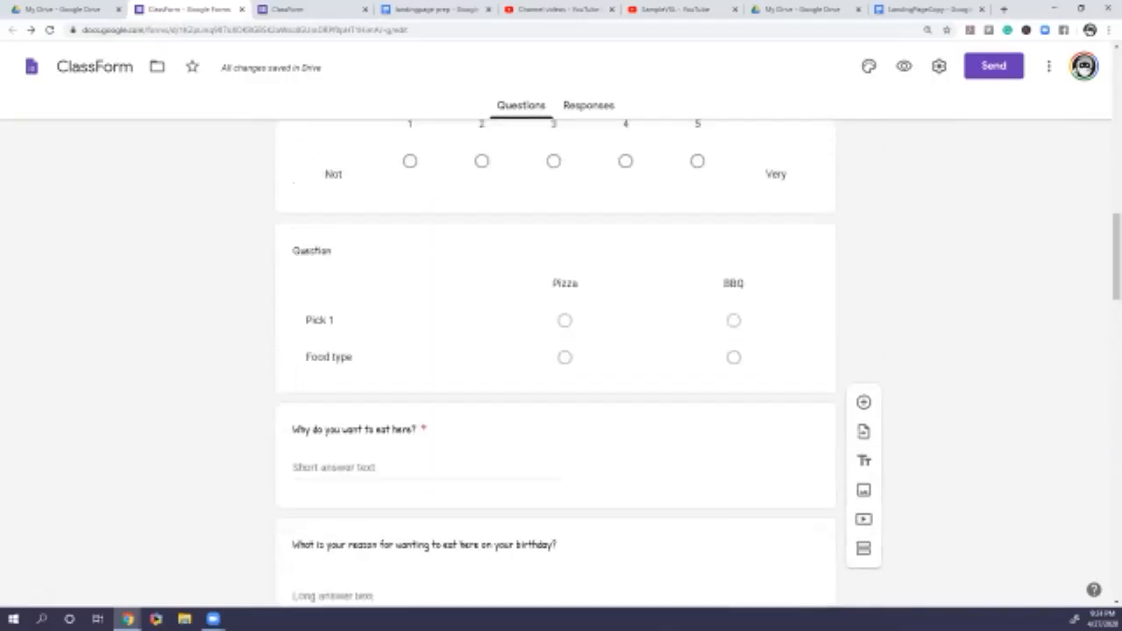
{"action": "scroll", "coordinate": [555, 360], "scroll_direction": "up", "scroll_amount": 4}
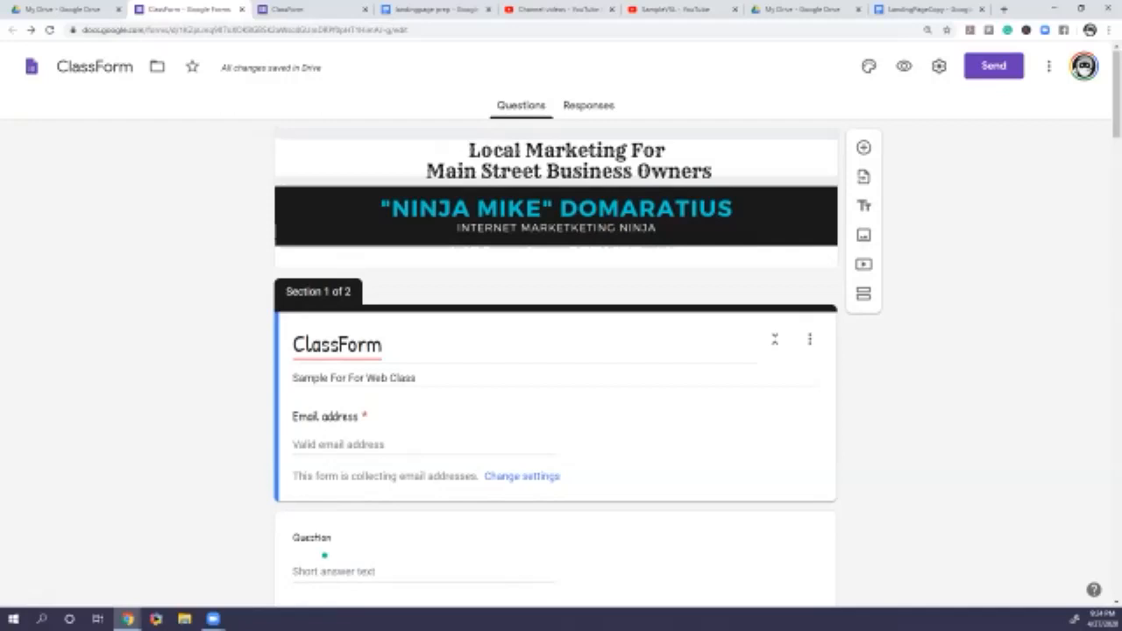
{"action": "left_click", "coordinate": [588, 105]}
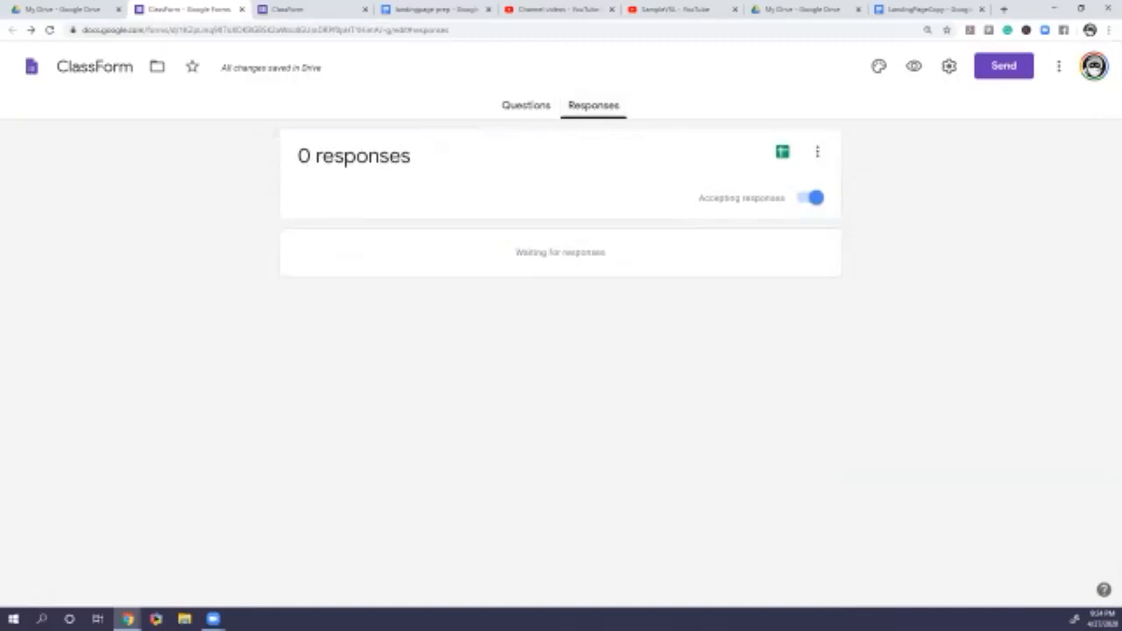
{"action": "left_click", "coordinate": [526, 105]}
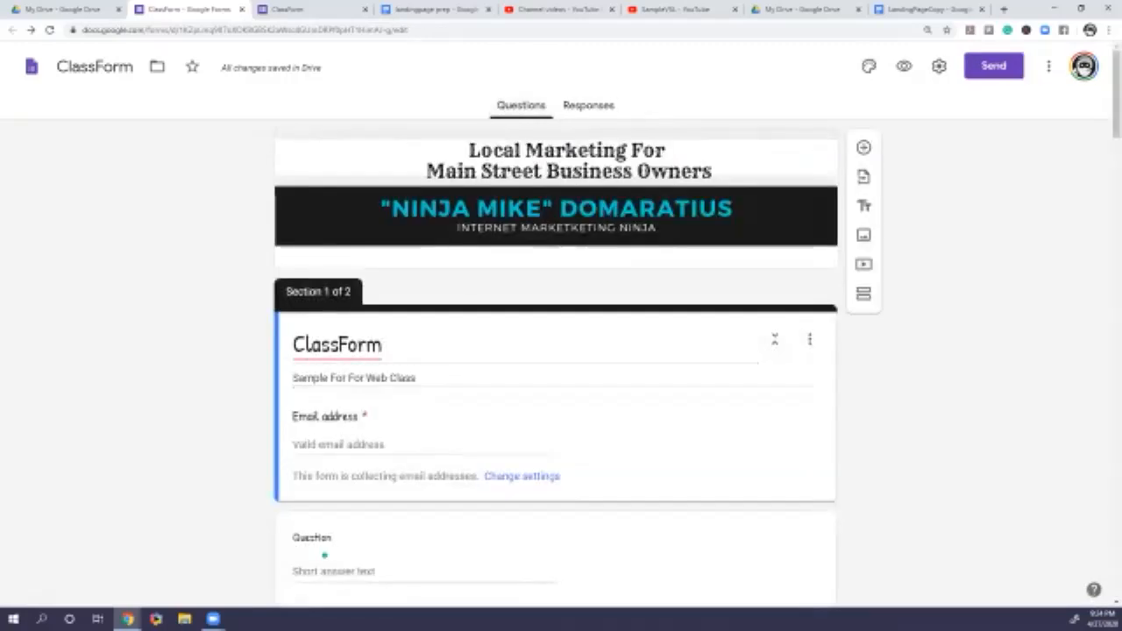
{"action": "scroll", "coordinate": [526, 421], "scroll_direction": "down", "scroll_amount": 5}
{"action": "scroll", "coordinate": [555, 403], "scroll_direction": "up", "scroll_amount": 5}
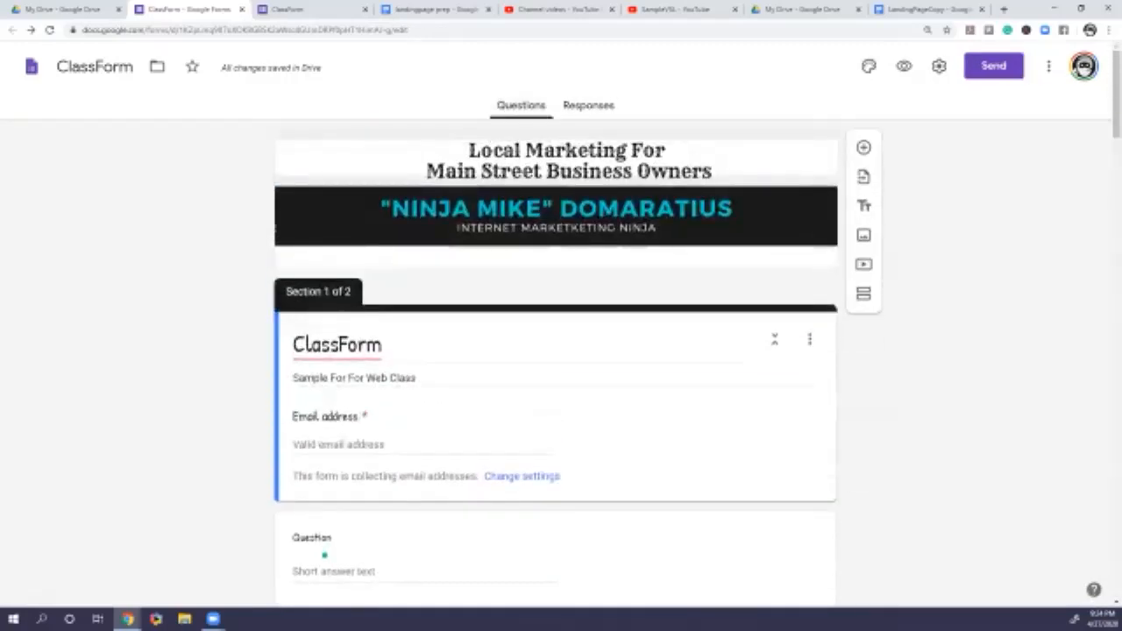
Create a new spreadsheet named ClassForm (Responses) as the response destination, and return to the form
{"action": "left_click", "coordinate": [588, 106]}
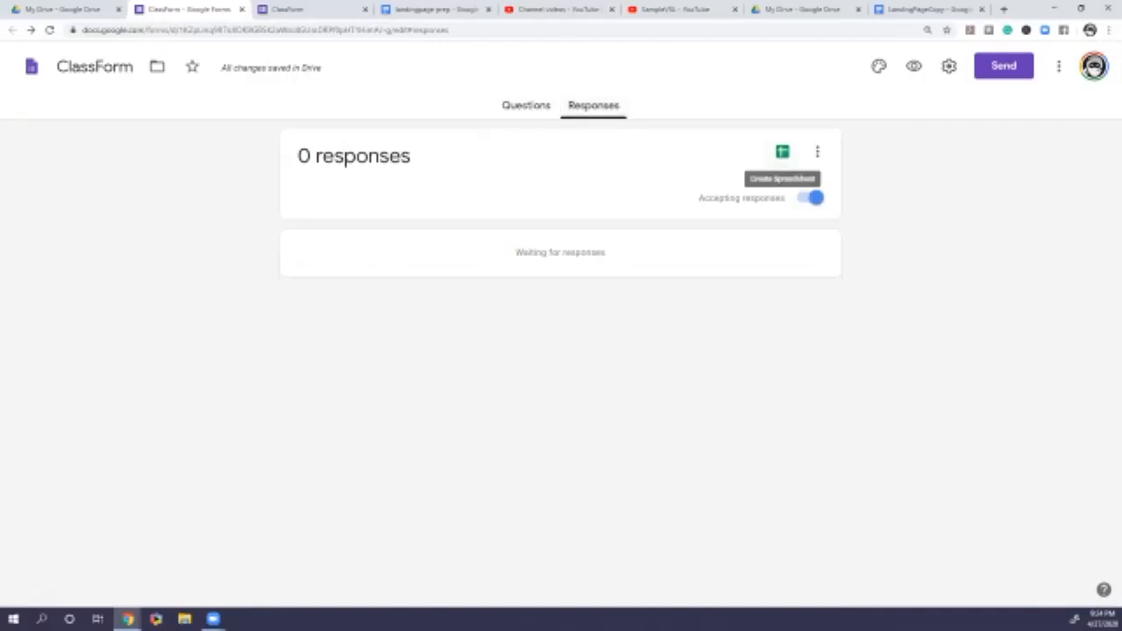
{"action": "left_click", "coordinate": [782, 152]}
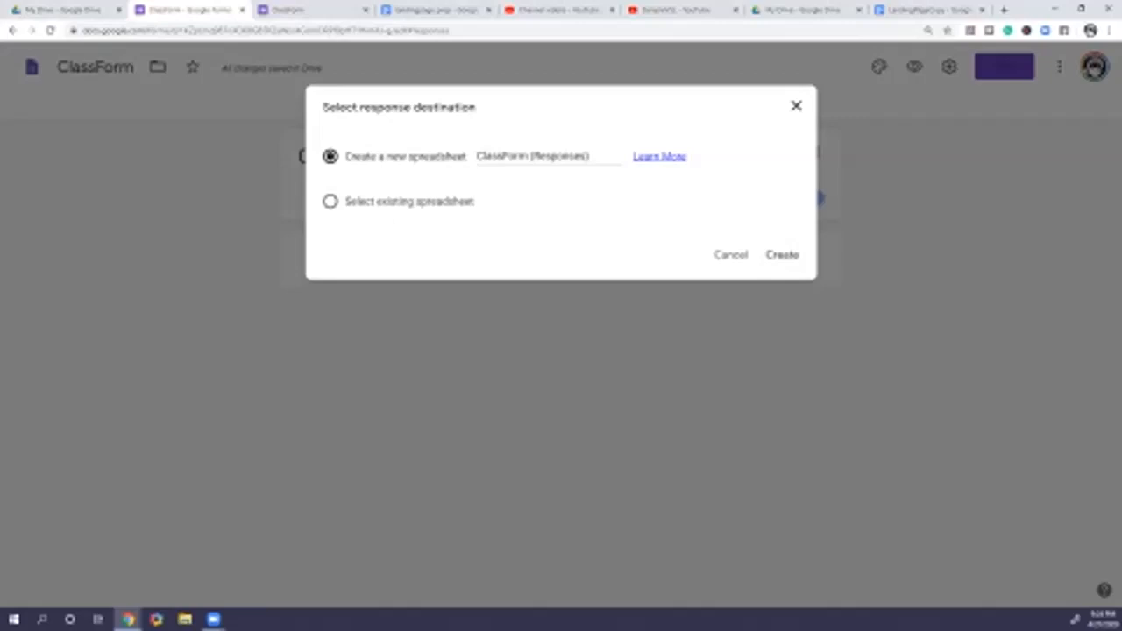
{"action": "left_click", "coordinate": [781, 255]}
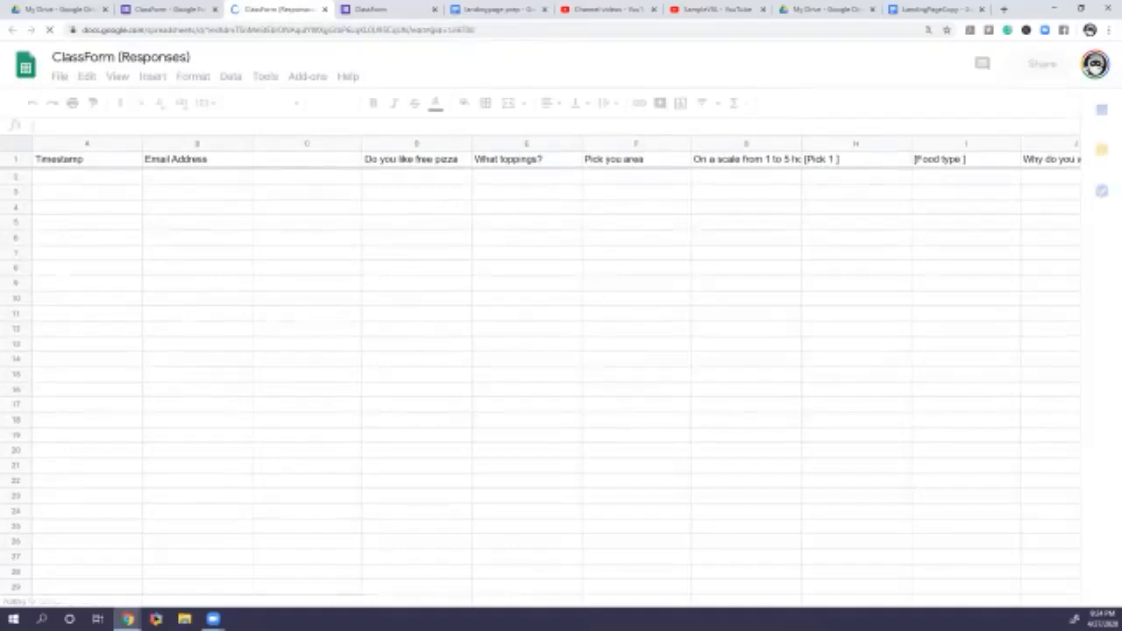
{"action": "left_click", "coordinate": [169, 10]}
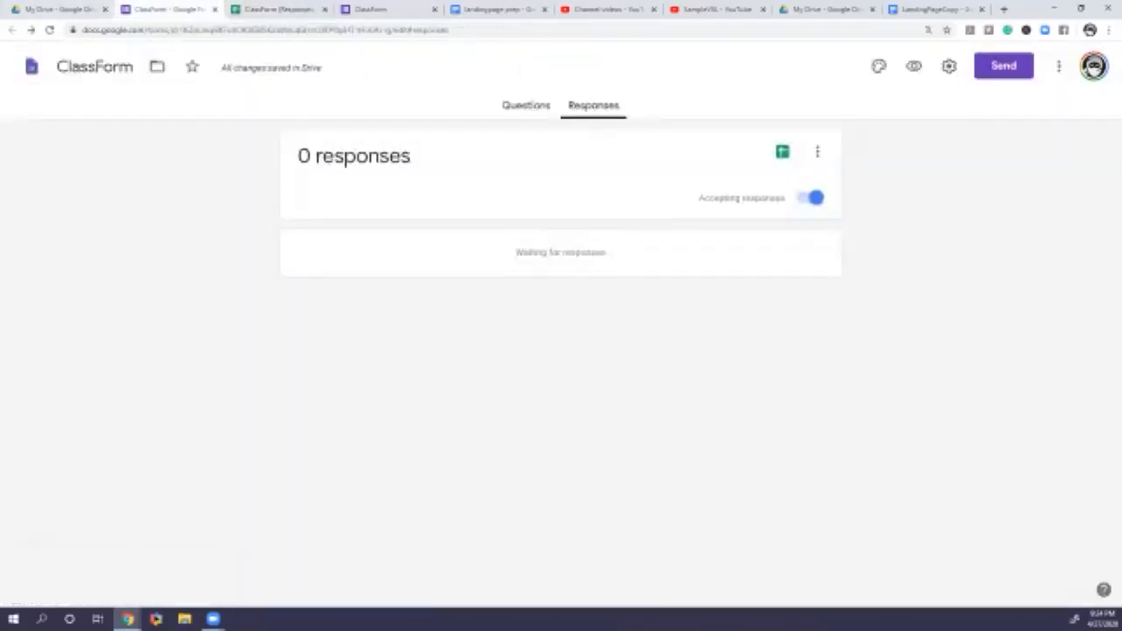
Look at the email sending options for the form, and copy its share link as a shortened URL
{"action": "left_click", "coordinate": [1003, 65]}
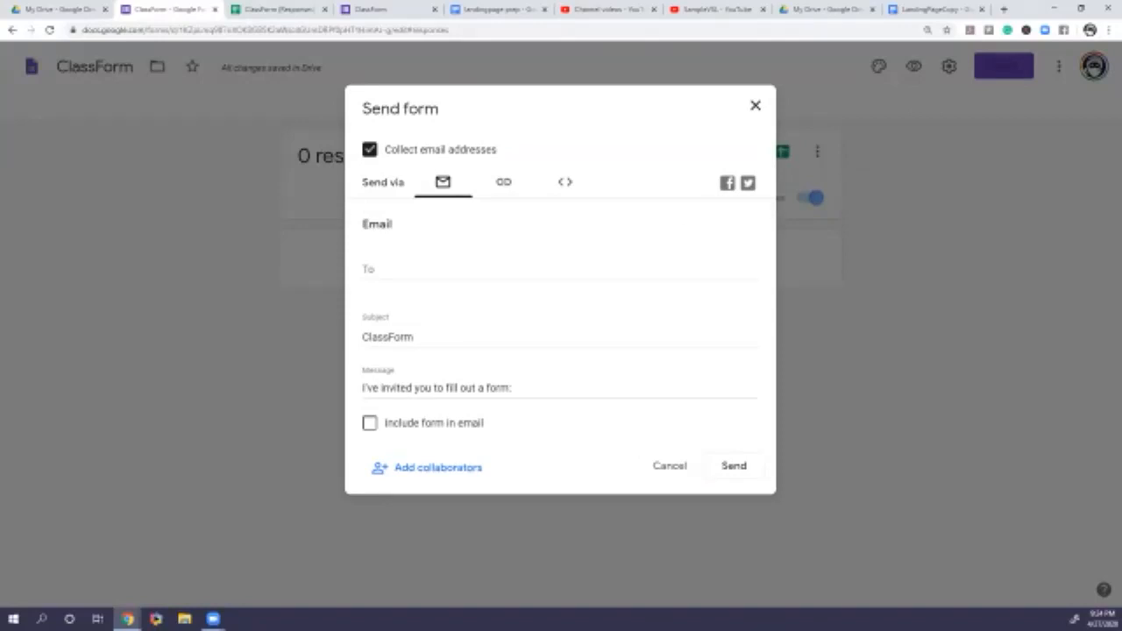
{"action": "left_click", "coordinate": [447, 269]}
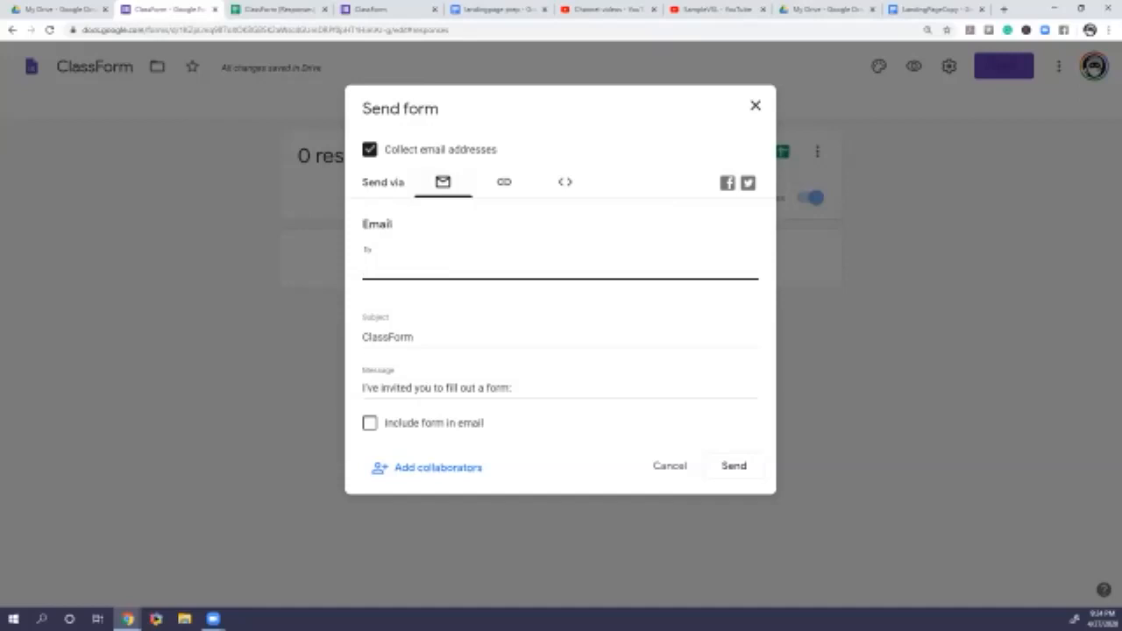
{"action": "left_click", "coordinate": [504, 181]}
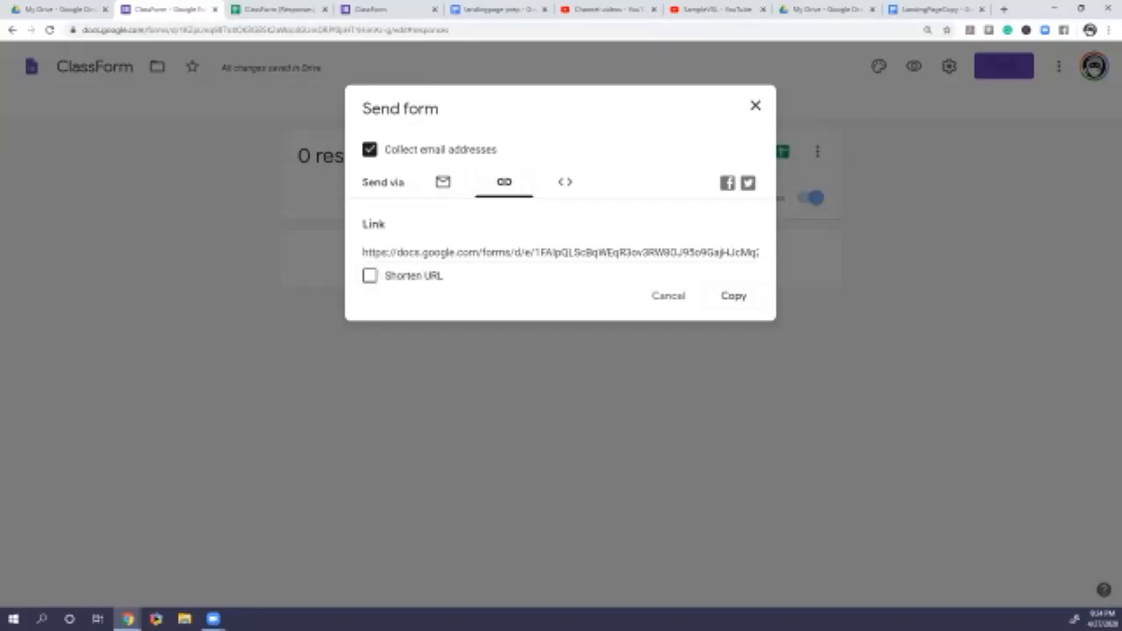
{"action": "left_click", "coordinate": [369, 275]}
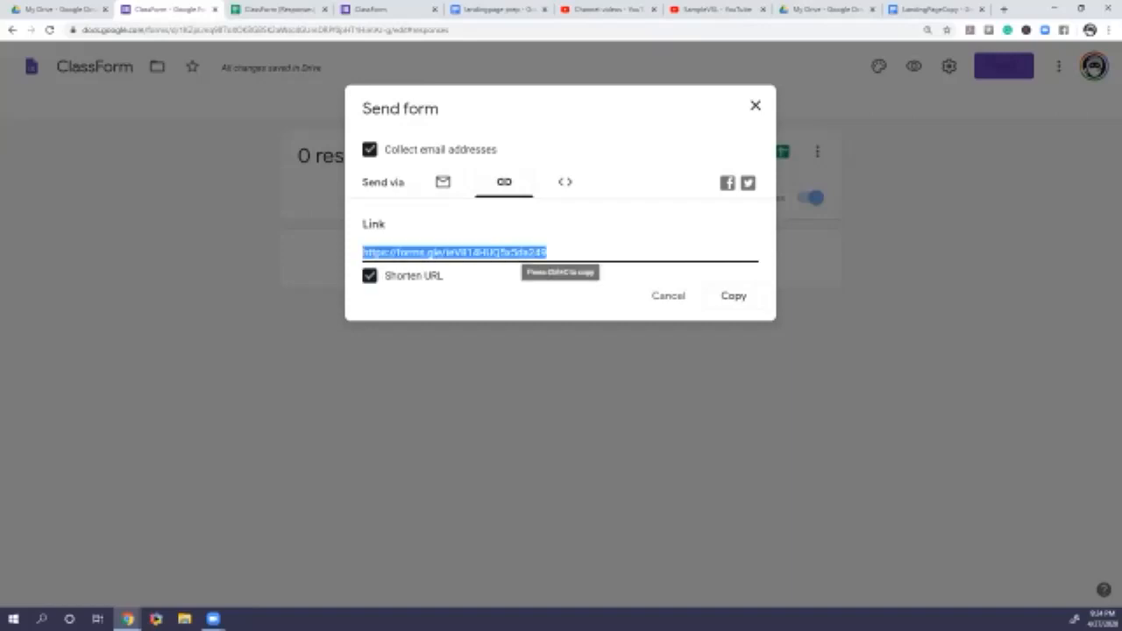
{"action": "left_click", "coordinate": [734, 295]}
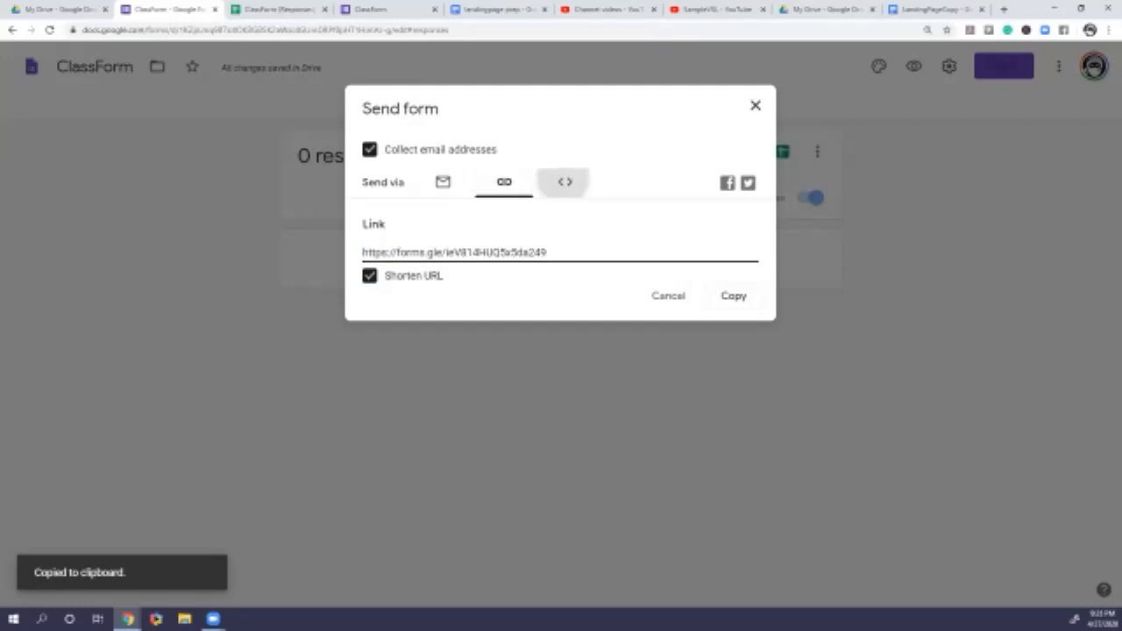
Look at the form's embed HTML and the Facebook sharing options, discard the Facebook post, and close the send dialog
{"action": "left_click", "coordinate": [564, 181]}
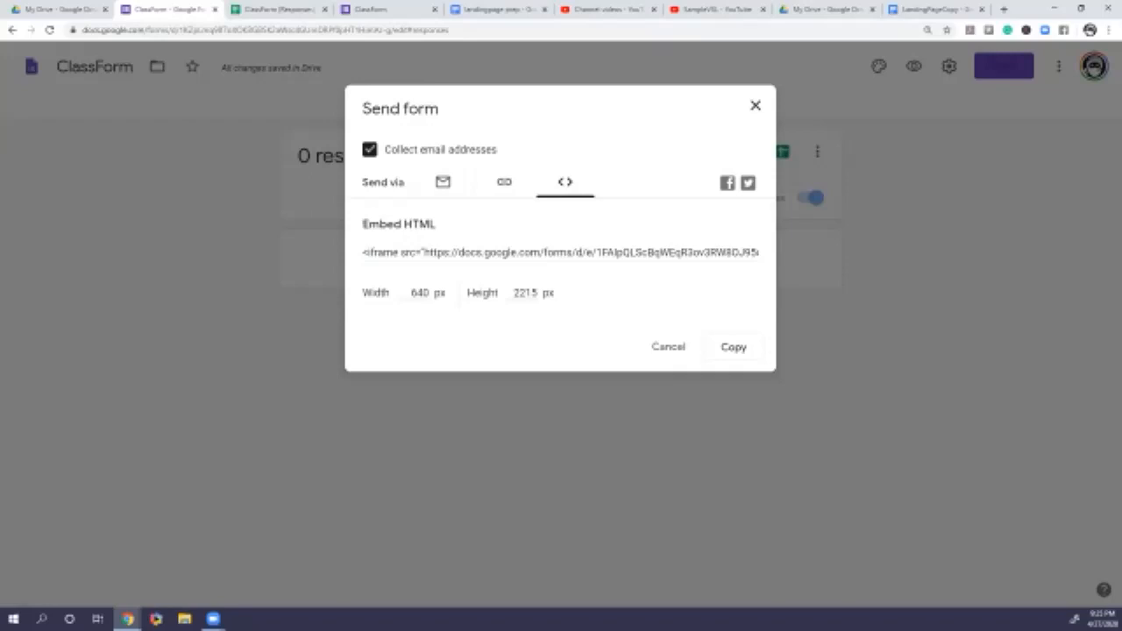
{"action": "left_click", "coordinate": [728, 182]}
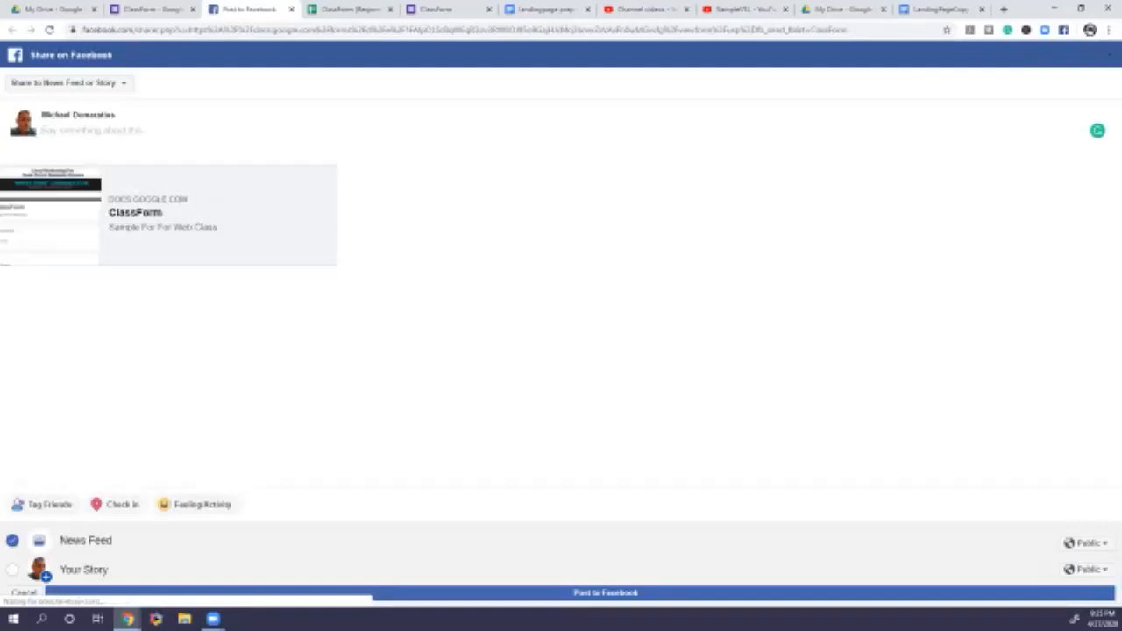
{"action": "left_click", "coordinate": [69, 83]}
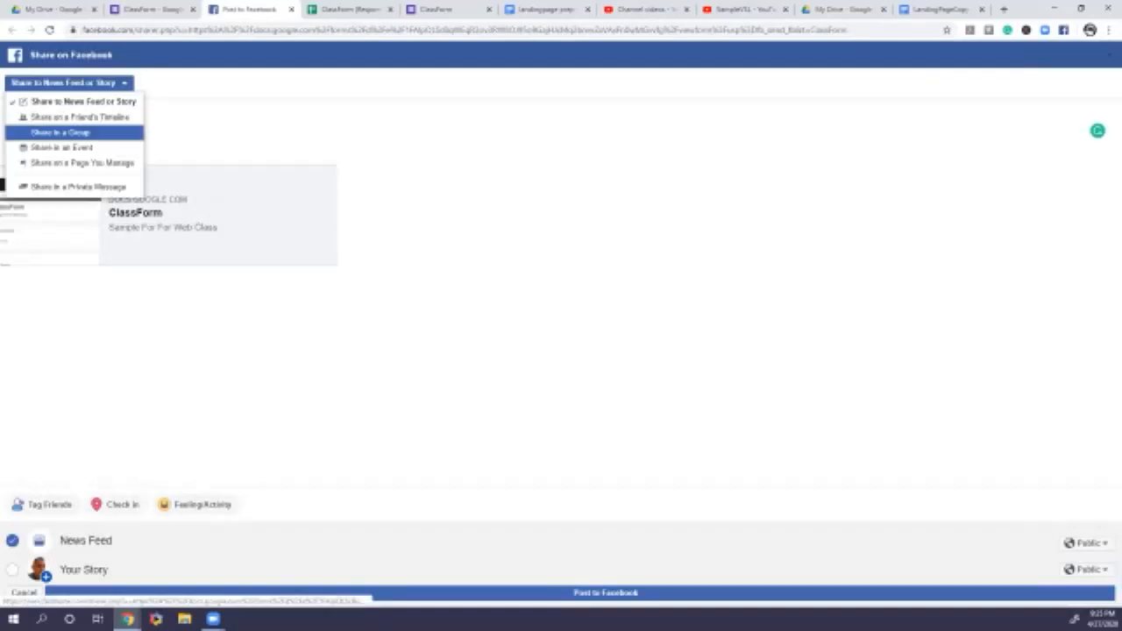
{"action": "left_click", "coordinate": [289, 333]}
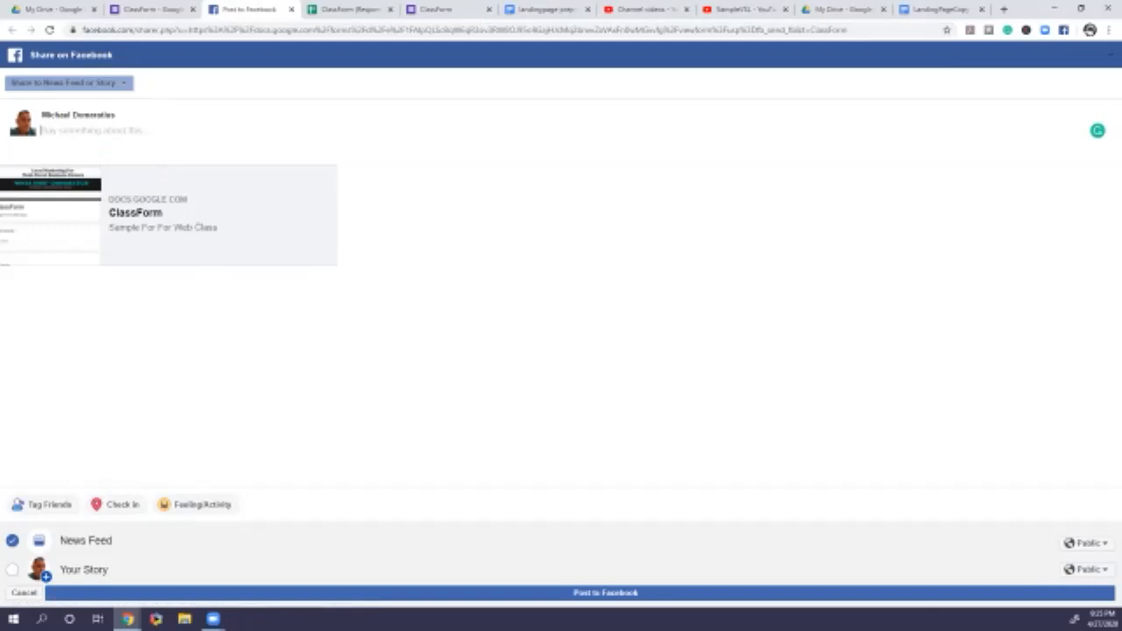
{"action": "left_click", "coordinate": [291, 9]}
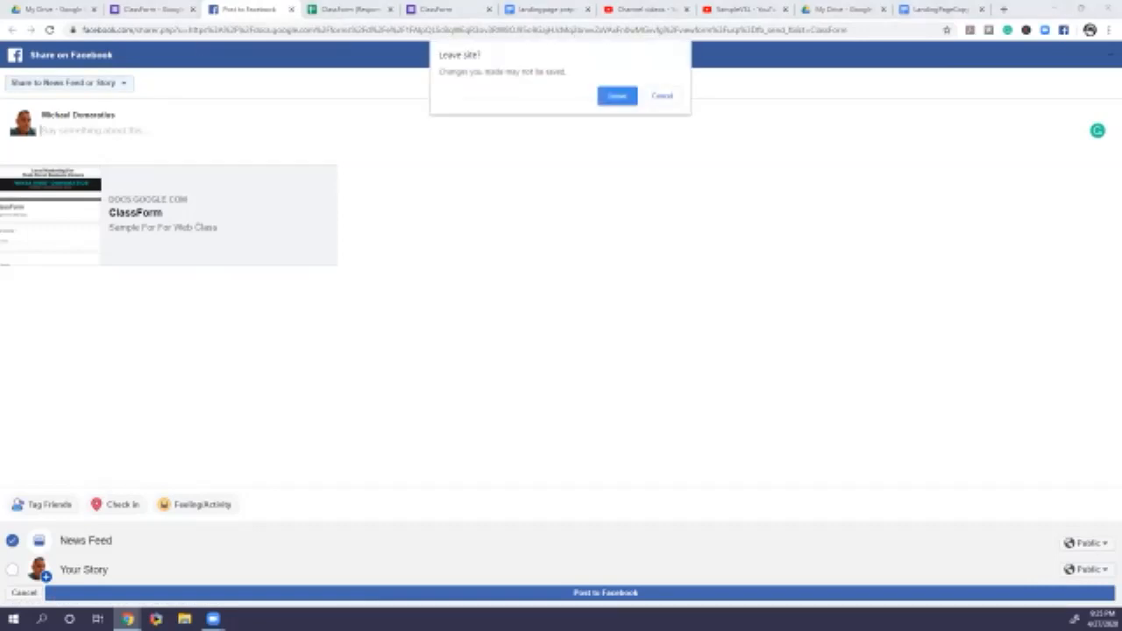
{"action": "key", "text": "Return"}
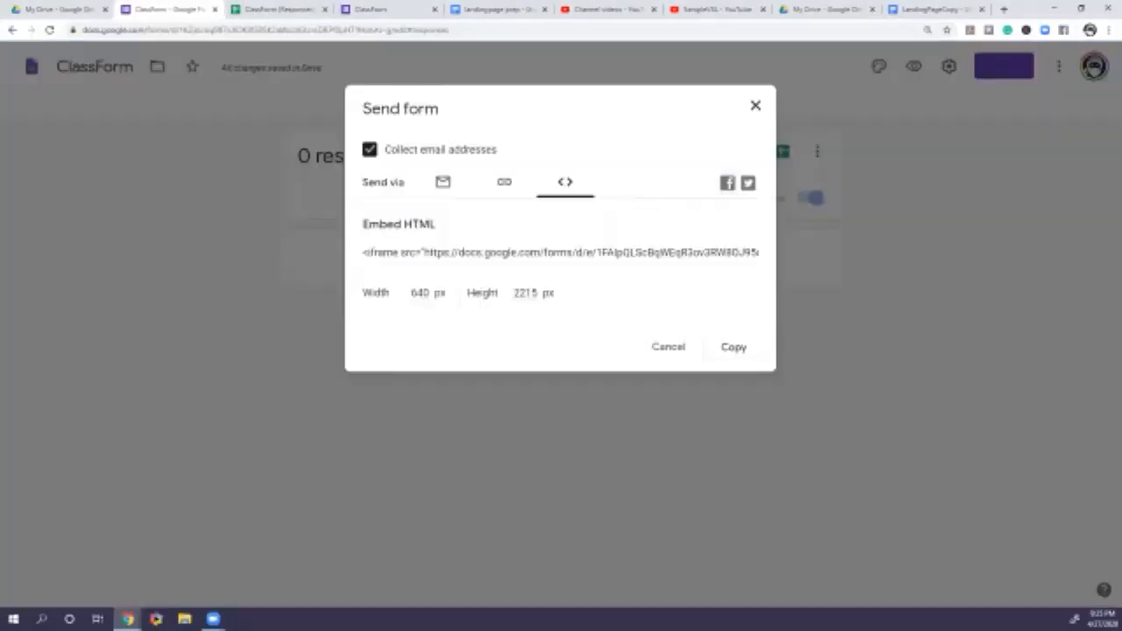
{"action": "left_click", "coordinate": [755, 105]}
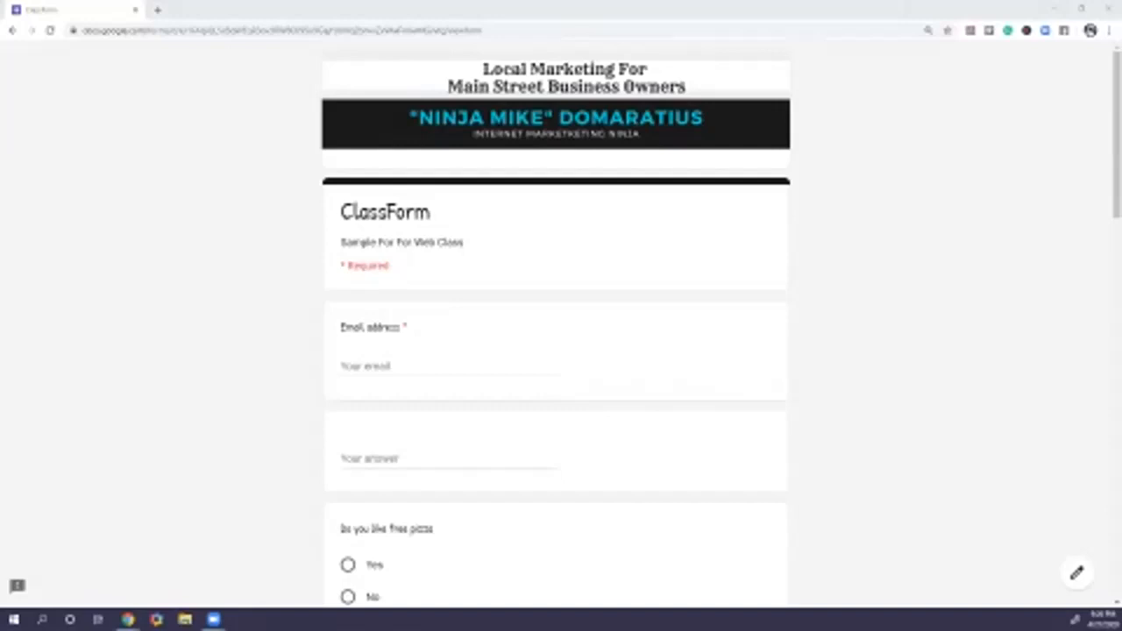
Fill in the required email address on the live ClassForm with the saved e-mail suggestion
{"action": "scroll", "coordinate": [555, 333], "scroll_direction": "down", "scroll_amount": 1}
{"action": "scroll", "coordinate": [556, 332], "scroll_direction": "down", "scroll_amount": 1}
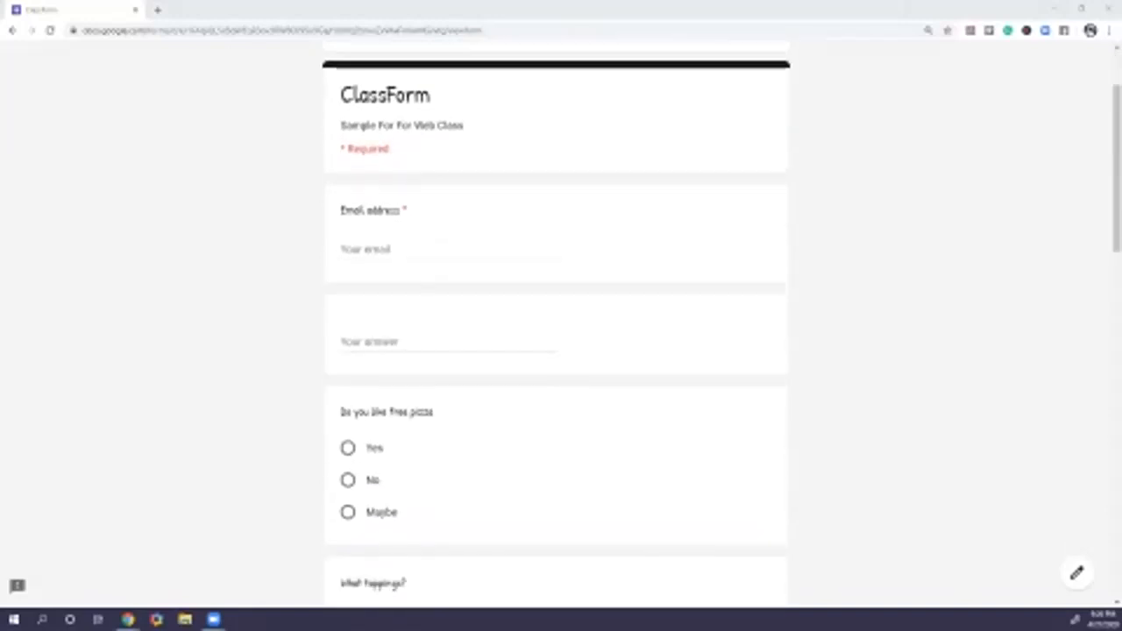
{"action": "left_click", "coordinate": [390, 249]}
{"action": "left_click", "coordinate": [613, 245]}
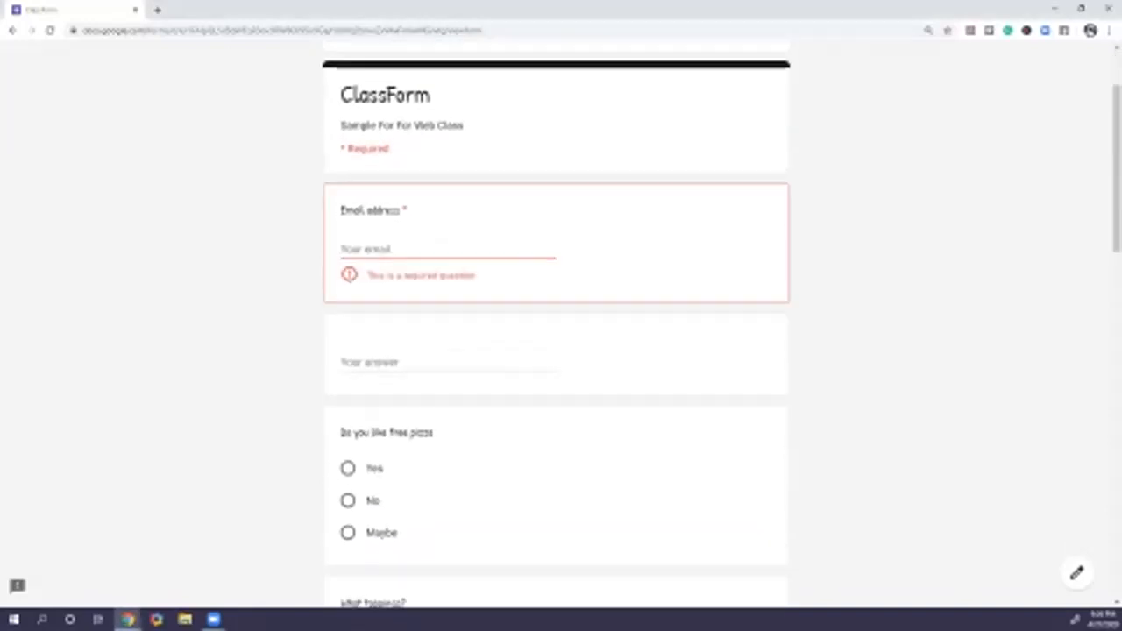
{"action": "left_click", "coordinate": [390, 250]}
{"action": "left_click", "coordinate": [389, 274]}
{"action": "scroll", "coordinate": [556, 333], "scroll_direction": "down", "scroll_amount": 2}
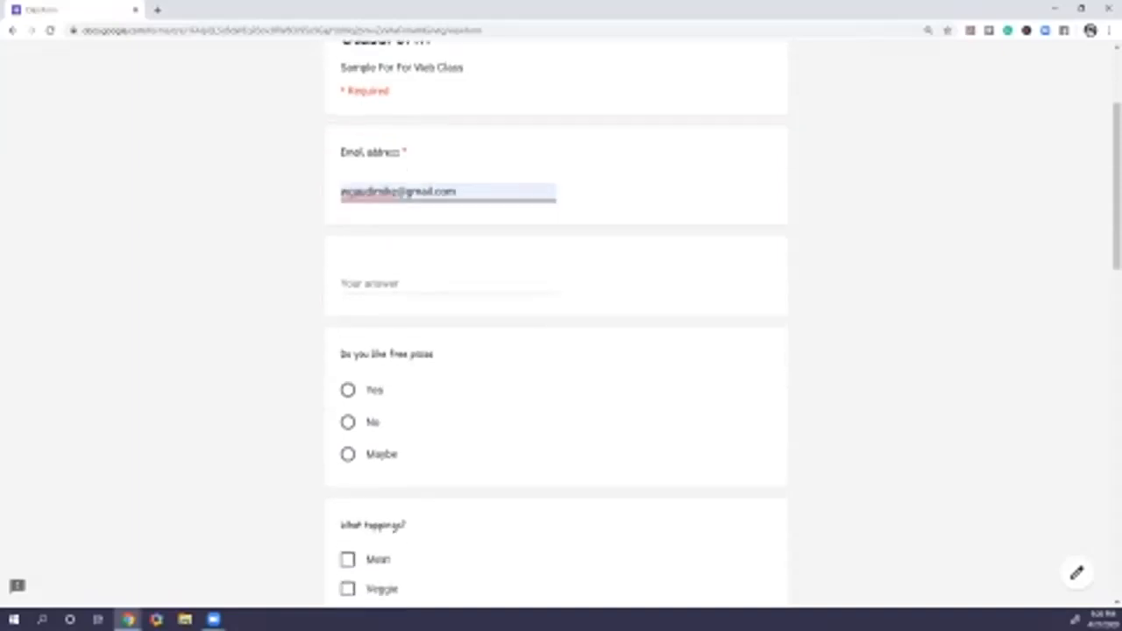
{"action": "left_click", "coordinate": [449, 226]}
{"action": "scroll", "coordinate": [449, 225], "scroll_direction": "up", "scroll_amount": 3}
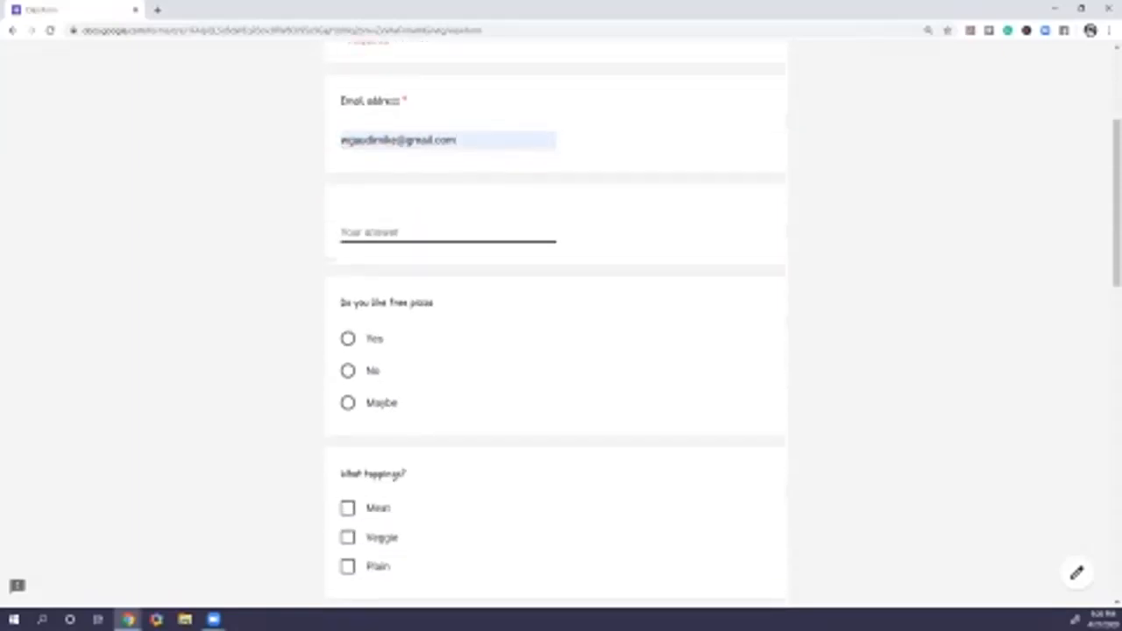
{"action": "scroll", "coordinate": [449, 225], "scroll_direction": "down", "scroll_amount": 2}
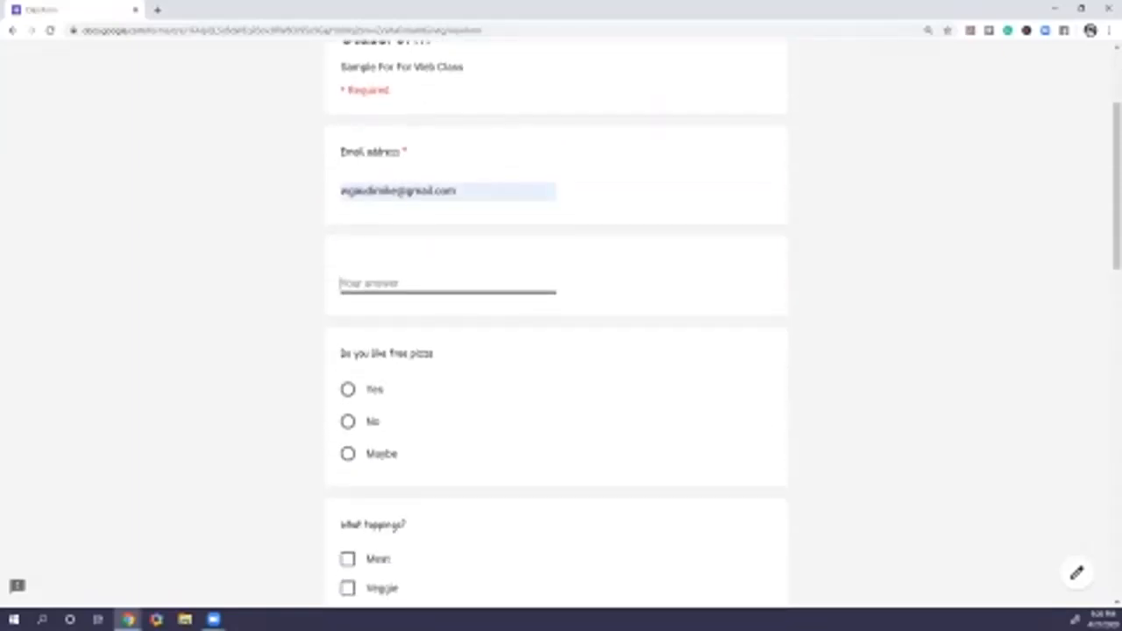
{"action": "scroll", "coordinate": [556, 324], "scroll_direction": "down", "scroll_amount": 1}
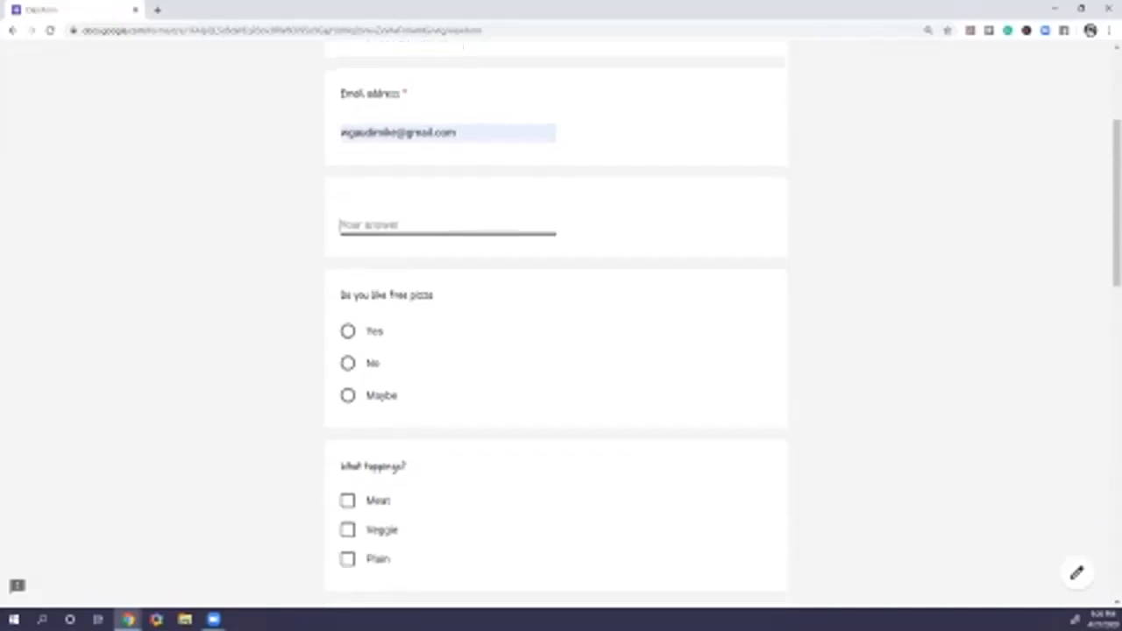
Answer Yes to liking free pizza, tick Veggie as the topping, and choose USA as the area
{"action": "scroll", "coordinate": [555, 333], "scroll_direction": "down", "scroll_amount": 2}
{"action": "left_click", "coordinate": [348, 213]}
{"action": "scroll", "coordinate": [555, 324], "scroll_direction": "down", "scroll_amount": 2}
{"action": "left_click", "coordinate": [348, 296]}
{"action": "scroll", "coordinate": [348, 297], "scroll_direction": "down", "scroll_amount": 3}
{"action": "left_click", "coordinate": [386, 262]}
{"action": "left_click", "coordinate": [373, 310]}
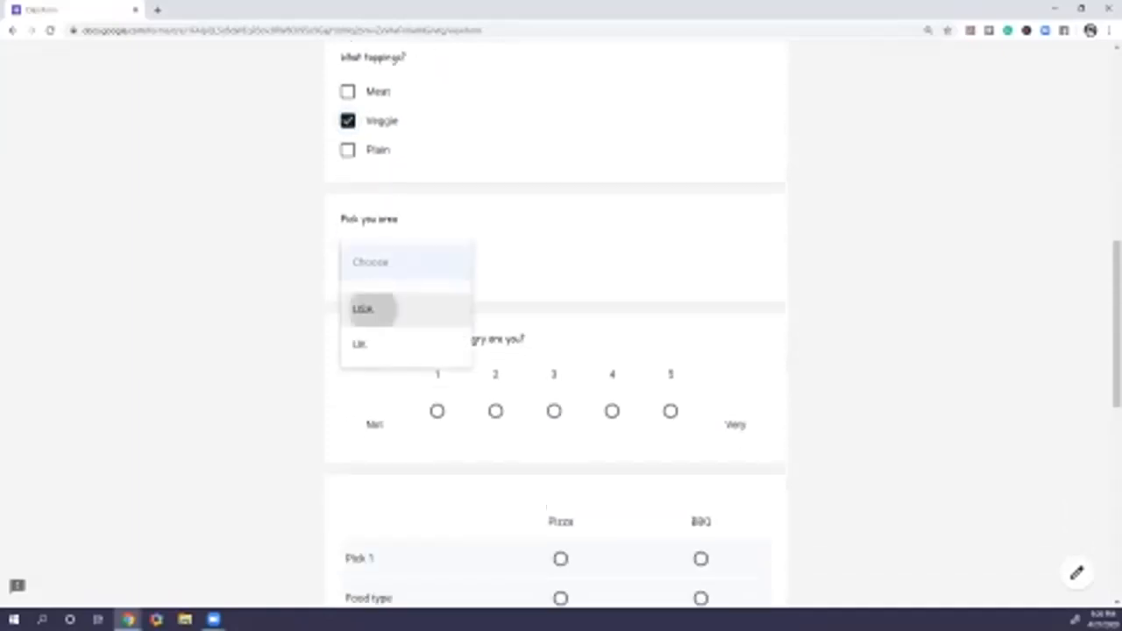
Rate the hunger scale 4, and in the grid choose BBQ for Pick 1 and Pizza for Food type
{"action": "scroll", "coordinate": [556, 333], "scroll_direction": "down", "scroll_amount": 3}
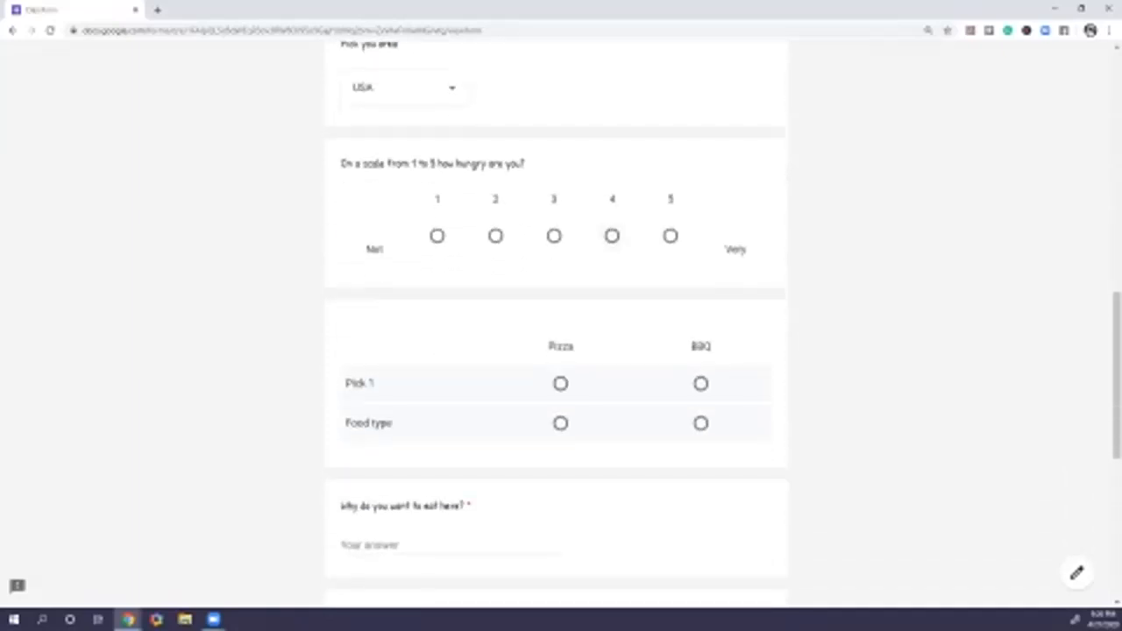
{"action": "left_click", "coordinate": [611, 235]}
{"action": "scroll", "coordinate": [611, 236], "scroll_direction": "down", "scroll_amount": 3}
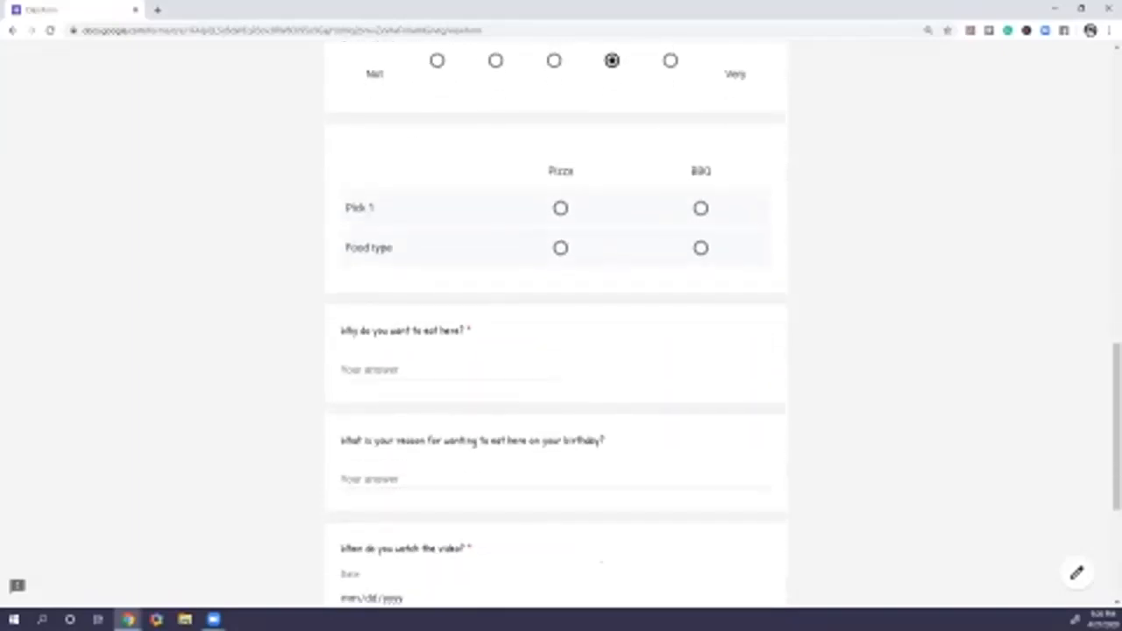
{"action": "left_click", "coordinate": [700, 208]}
{"action": "left_click", "coordinate": [560, 248]}
Answer "it is great" for why you want to eat here and "free food" for the birthday reason
{"action": "scroll", "coordinate": [560, 248], "scroll_direction": "down", "scroll_amount": 2}
{"action": "left_click", "coordinate": [448, 254]}
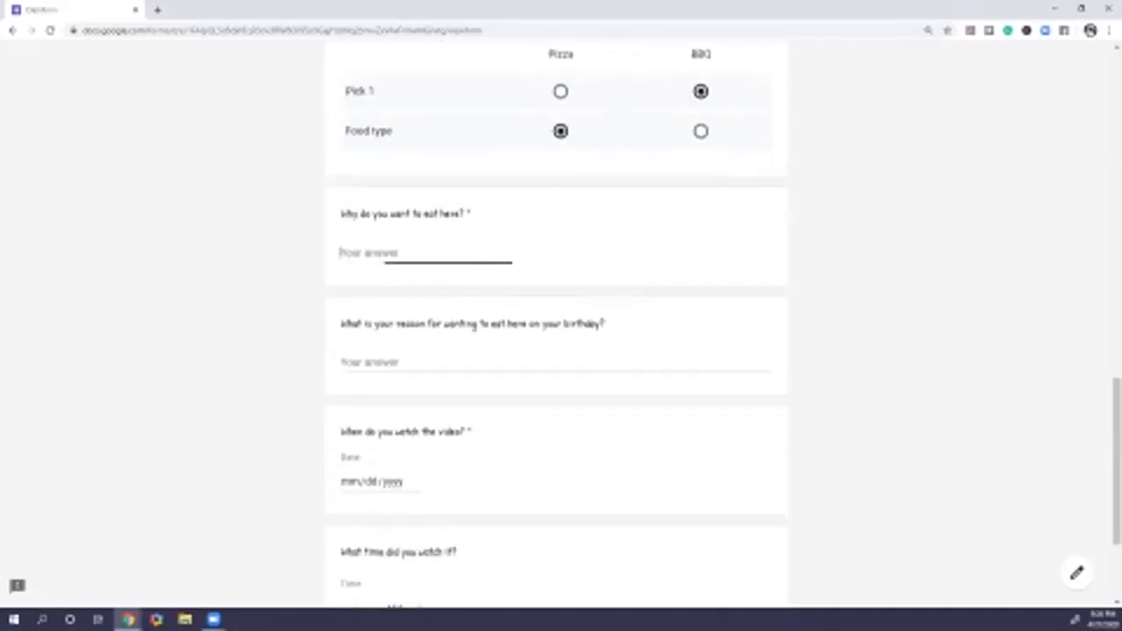
{"action": "type", "text": "I"}
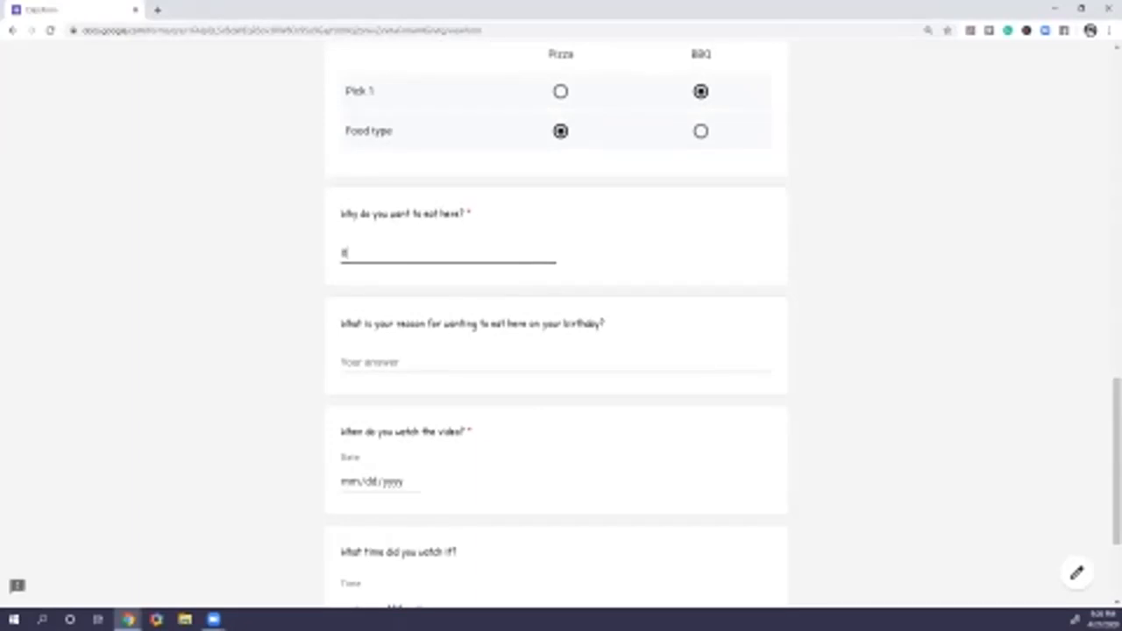
{"action": "type", "text": "t is great"}
{"action": "key", "text": "Tab"}
{"action": "type", "text": "free food"}
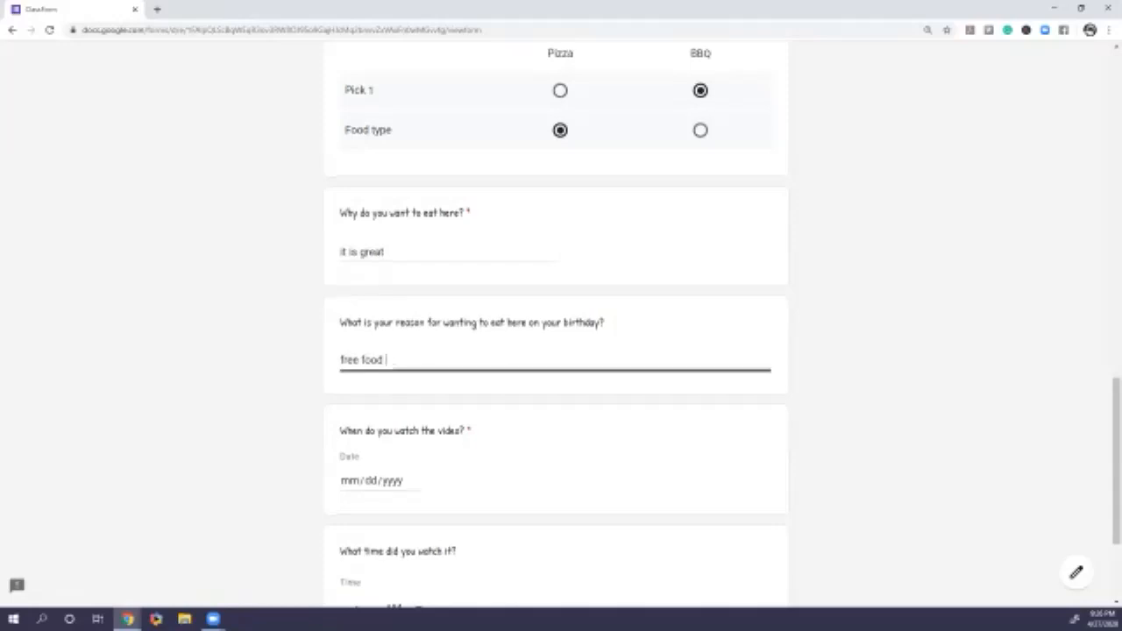
Set the video watch date to 04/01/2020 and the time to 11:00 AM, and continue to the form's second page
{"action": "scroll", "coordinate": [555, 324], "scroll_direction": "down", "scroll_amount": 2}
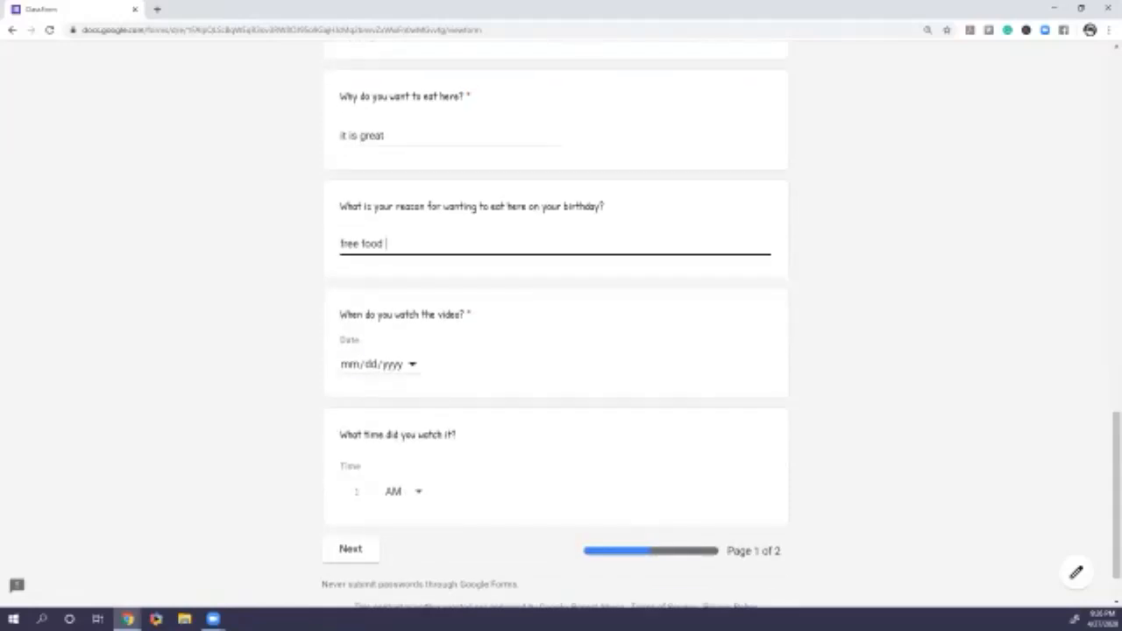
{"action": "left_click", "coordinate": [412, 364]}
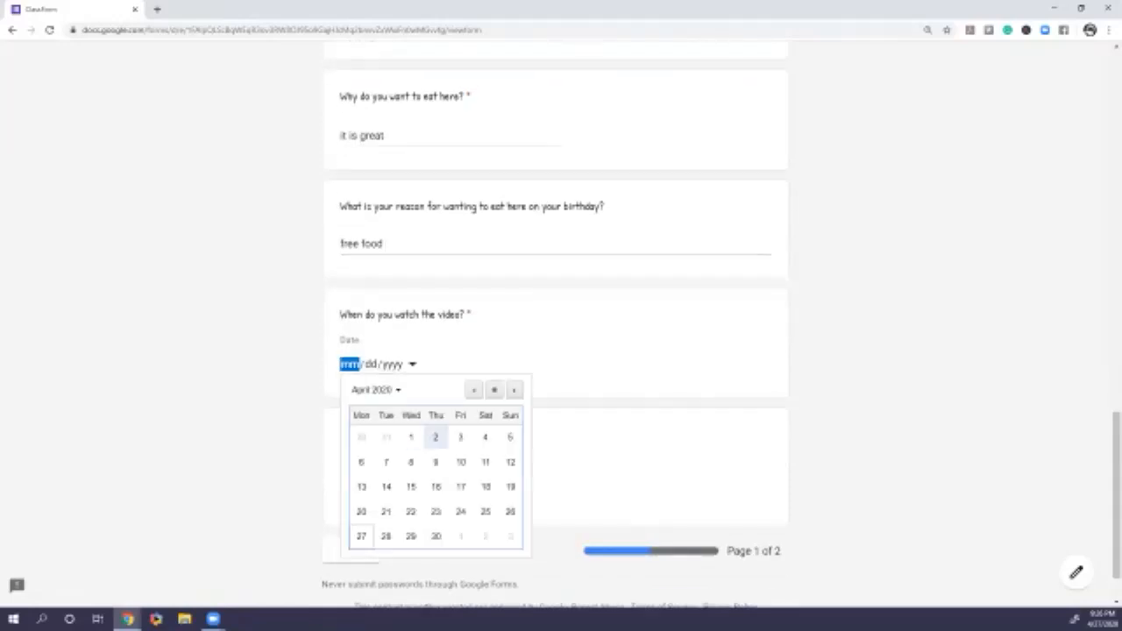
{"action": "left_click", "coordinate": [411, 437]}
{"action": "scroll", "coordinate": [410, 436], "scroll_direction": "down", "scroll_amount": 1}
{"action": "left_click", "coordinate": [344, 431]}
{"action": "type", "text": "11"}
{"action": "left_click", "coordinate": [405, 429]}
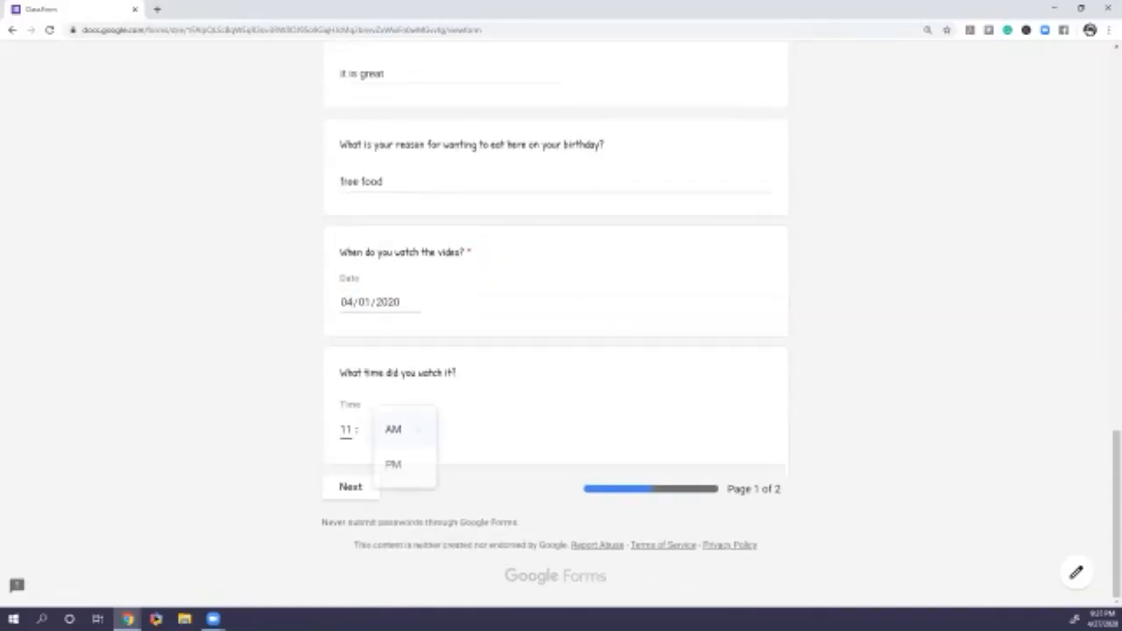
{"action": "left_click", "coordinate": [392, 429]}
{"action": "left_click", "coordinate": [362, 431]}
{"action": "type", "text": "00"}
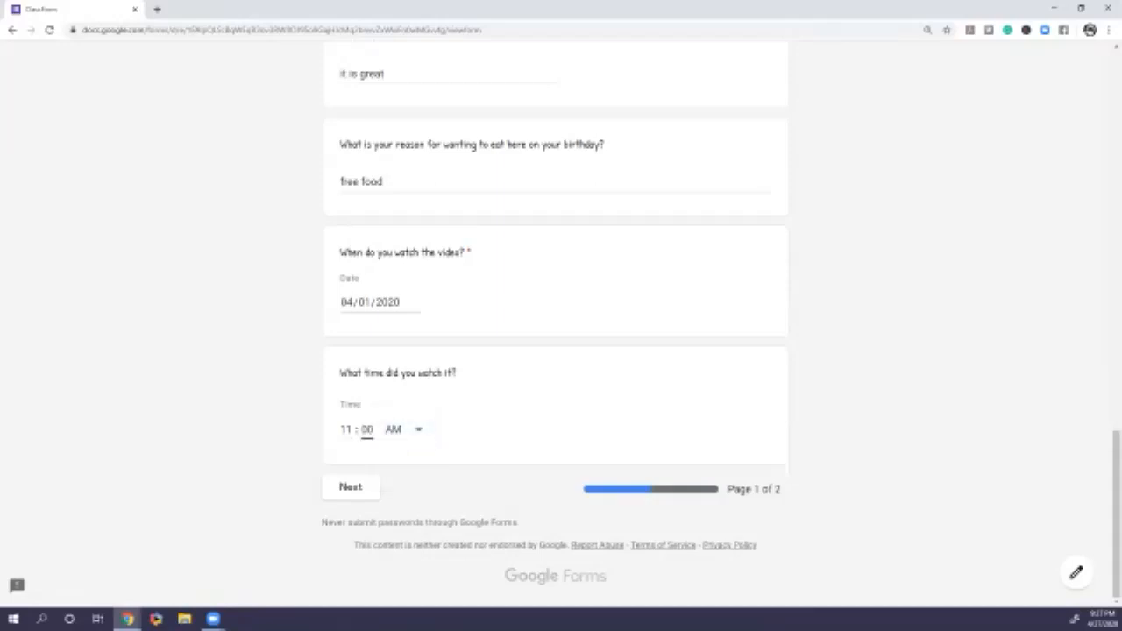
{"action": "left_click", "coordinate": [351, 487]}
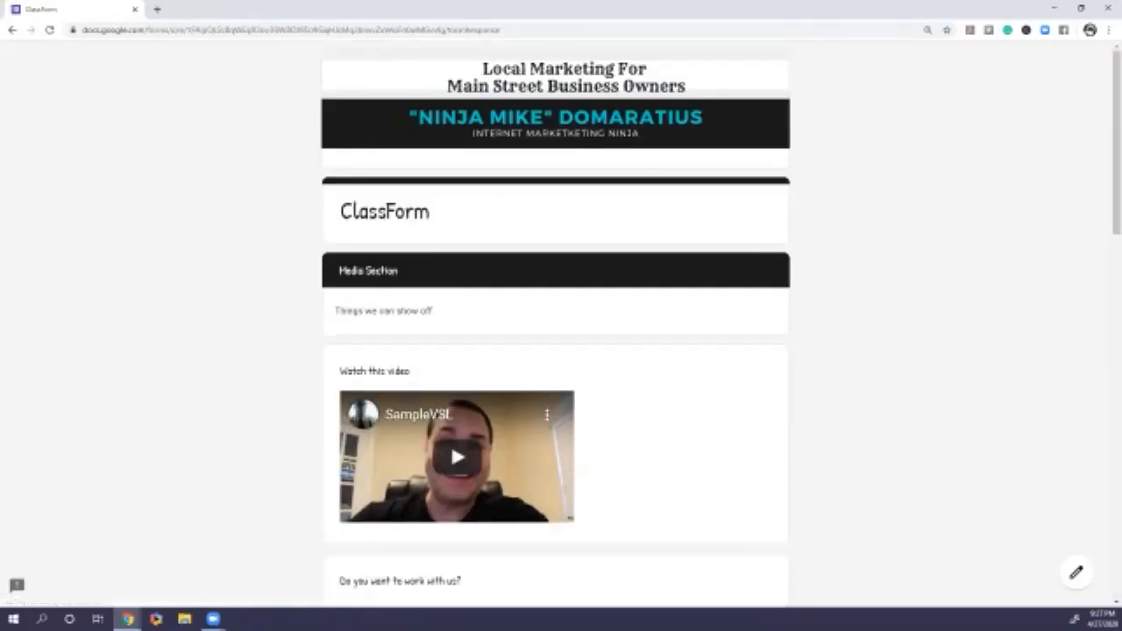
Play the SampleVSL video in the form's Media Section
{"action": "scroll", "coordinate": [556, 351], "scroll_direction": "down", "scroll_amount": 2}
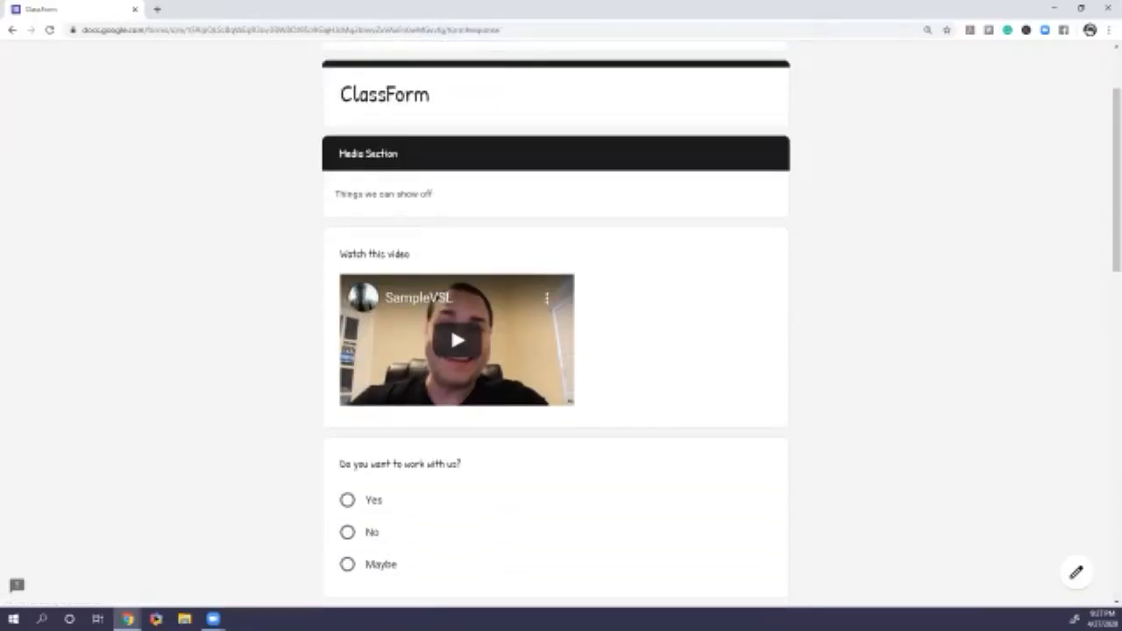
{"action": "scroll", "coordinate": [555, 351], "scroll_direction": "down", "scroll_amount": 1}
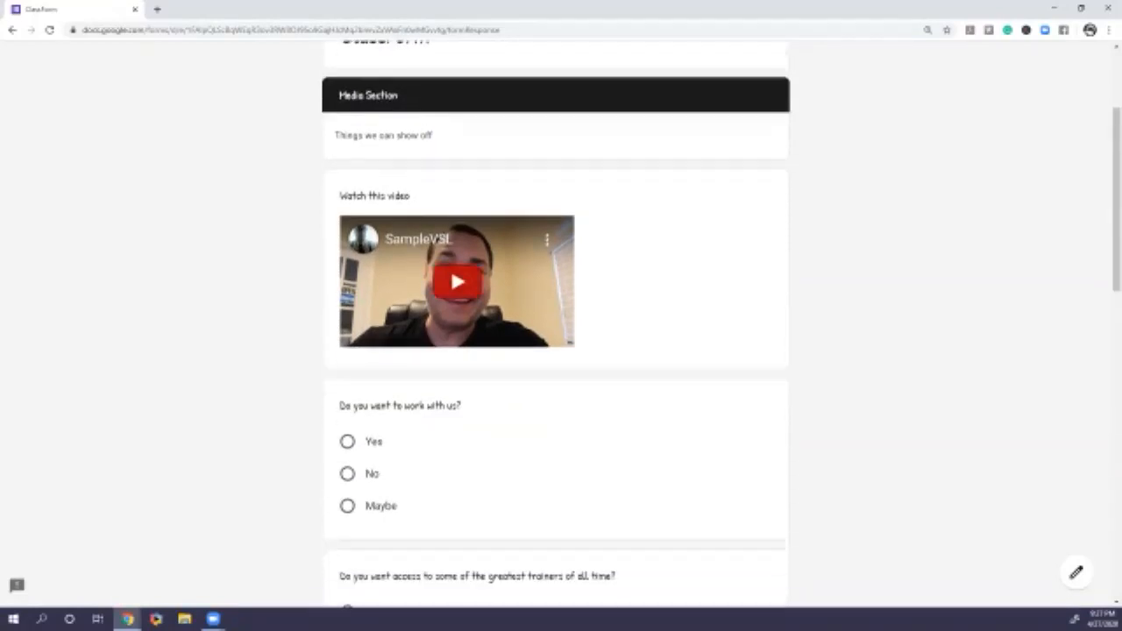
{"action": "left_click", "coordinate": [457, 281]}
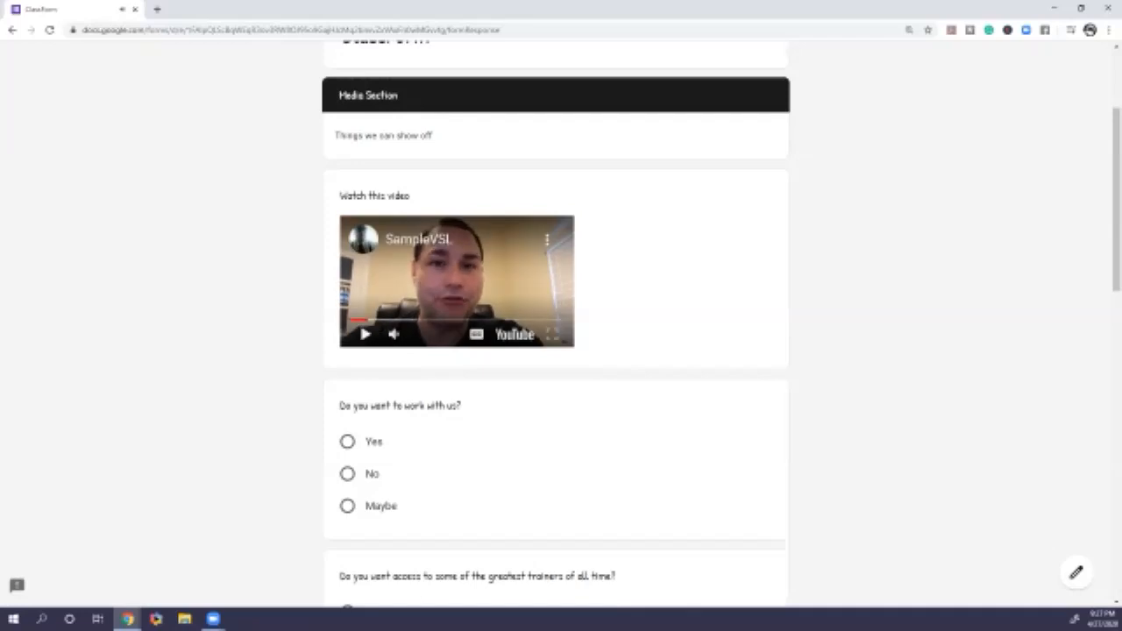
Answer Yes to both wanting to work with us and wanting access to the greatest trainers
{"action": "scroll", "coordinate": [556, 351], "scroll_direction": "down", "scroll_amount": 2}
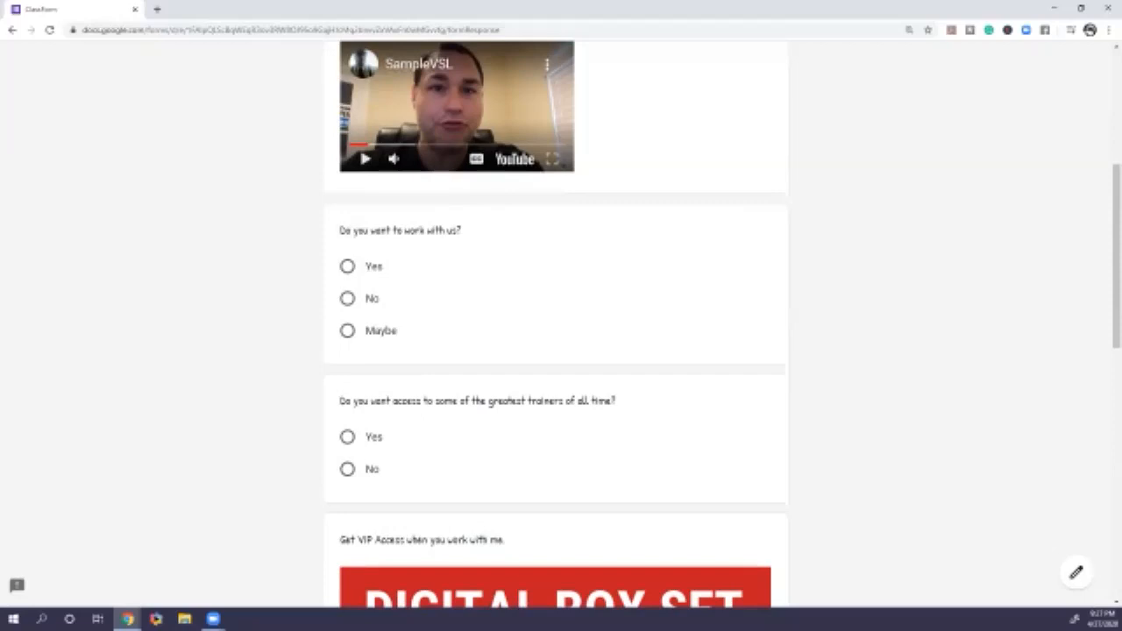
{"action": "left_click", "coordinate": [347, 266]}
{"action": "scroll", "coordinate": [347, 266], "scroll_direction": "down", "scroll_amount": 2}
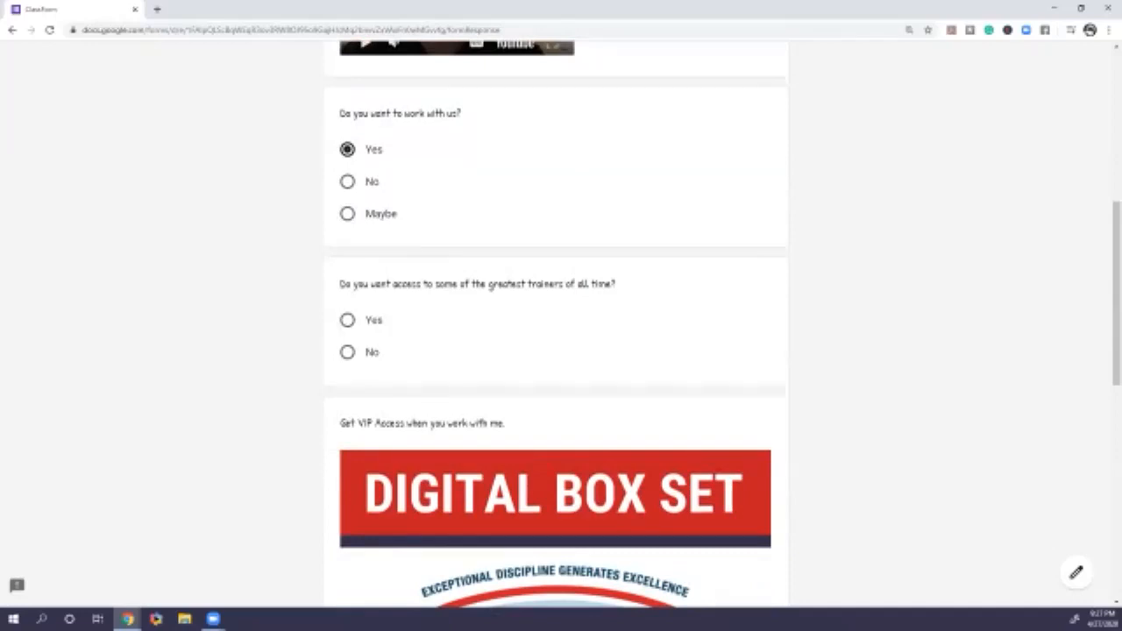
{"action": "left_click", "coordinate": [347, 320]}
Select Option 1 in the last question, submit the form, and return to the ClassForm (Responses) spreadsheet
{"action": "scroll", "coordinate": [347, 320], "scroll_direction": "down", "scroll_amount": 3}
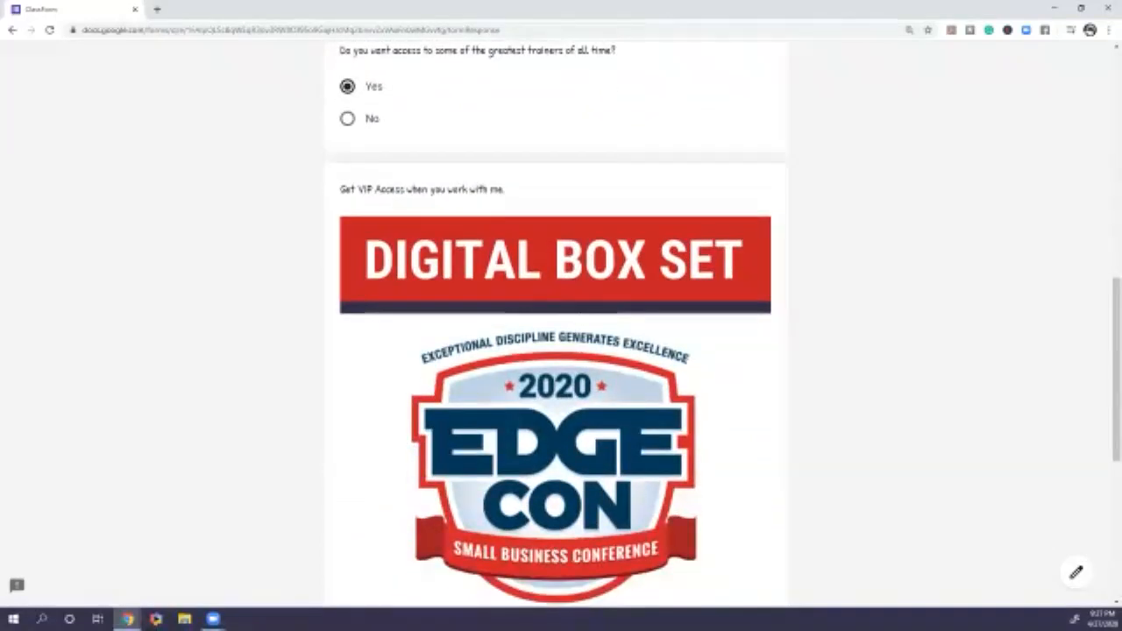
{"action": "scroll", "coordinate": [555, 322], "scroll_direction": "down", "scroll_amount": 3}
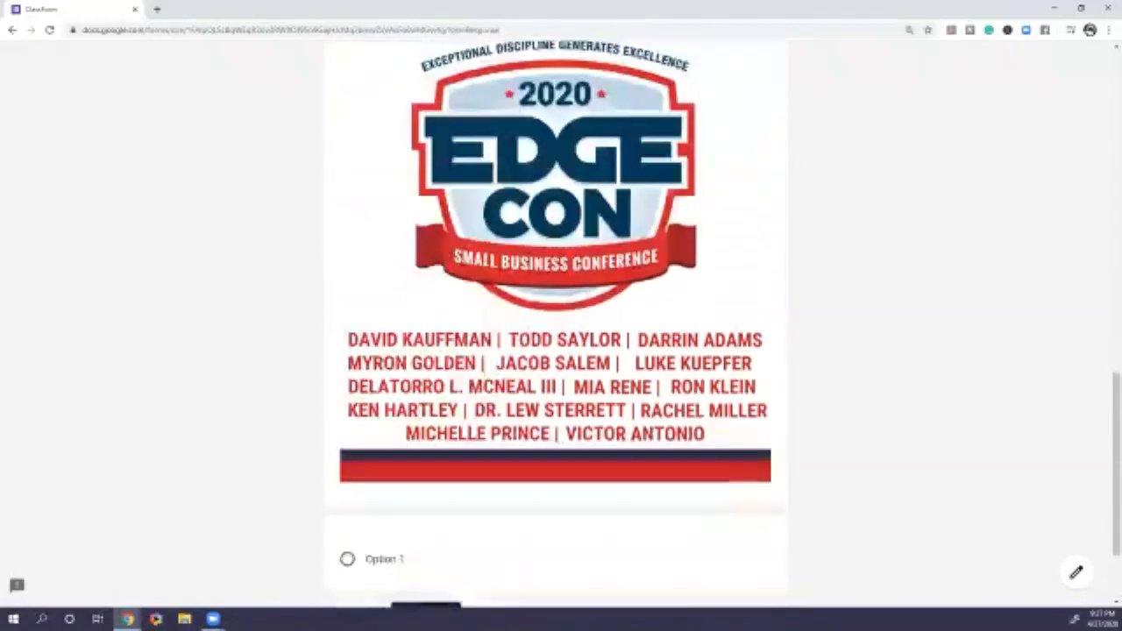
{"action": "scroll", "coordinate": [555, 322], "scroll_direction": "down", "scroll_amount": 2}
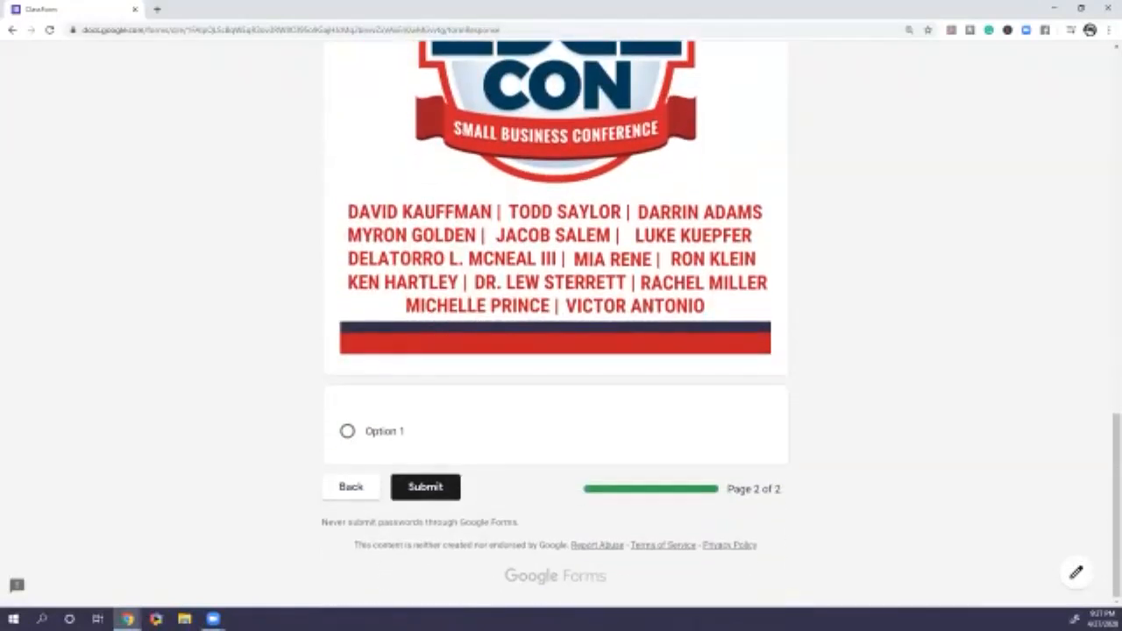
{"action": "left_click", "coordinate": [347, 431]}
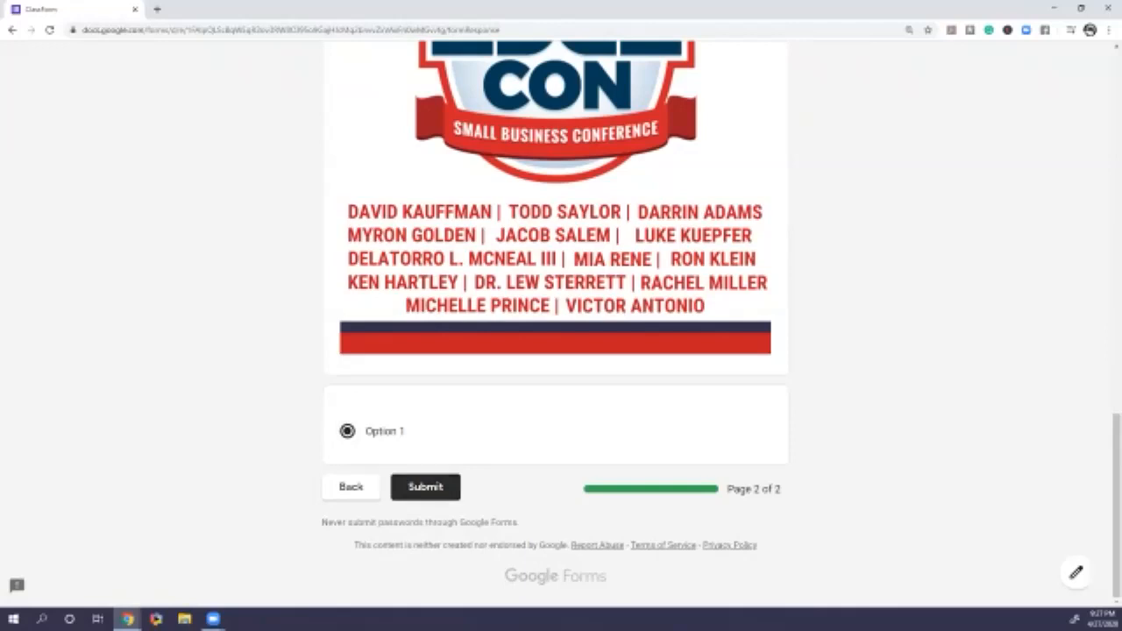
{"action": "left_click", "coordinate": [425, 486]}
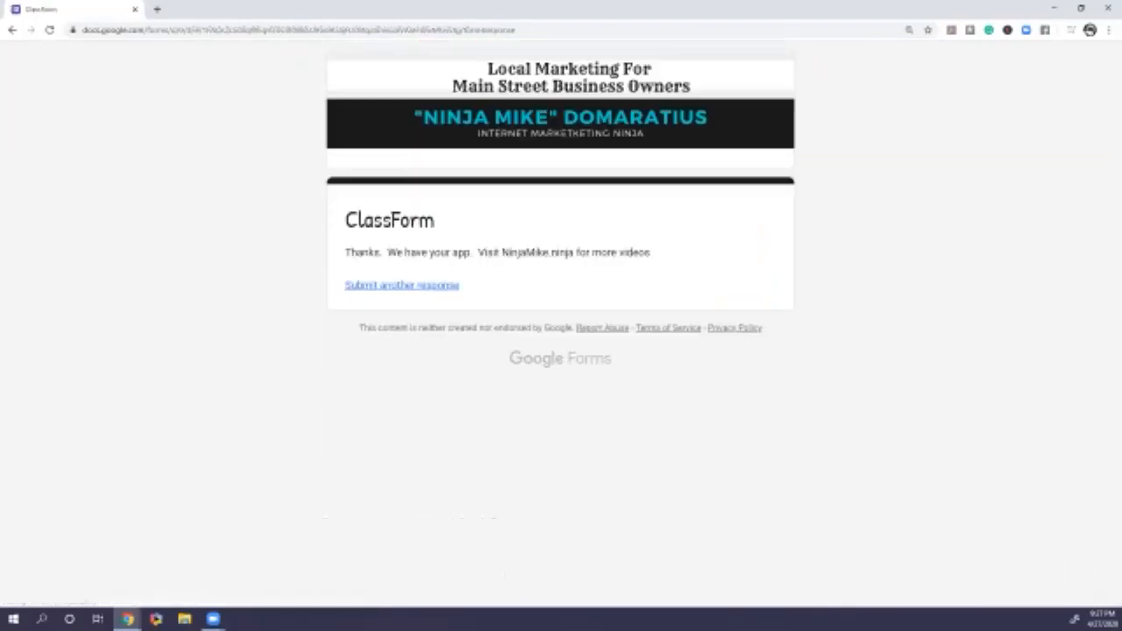
{"action": "left_click", "coordinate": [1055, 8]}
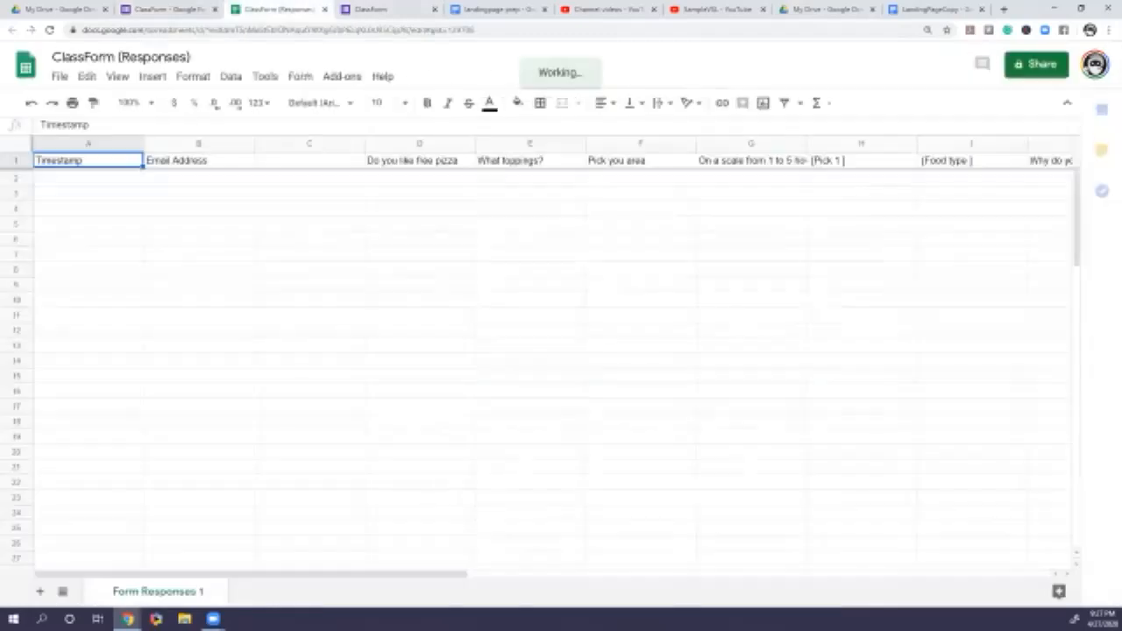
Check the respondent's email address recorded in the newest row of the ClassForm (Responses) spreadsheet
{"action": "left_click", "coordinate": [278, 8]}
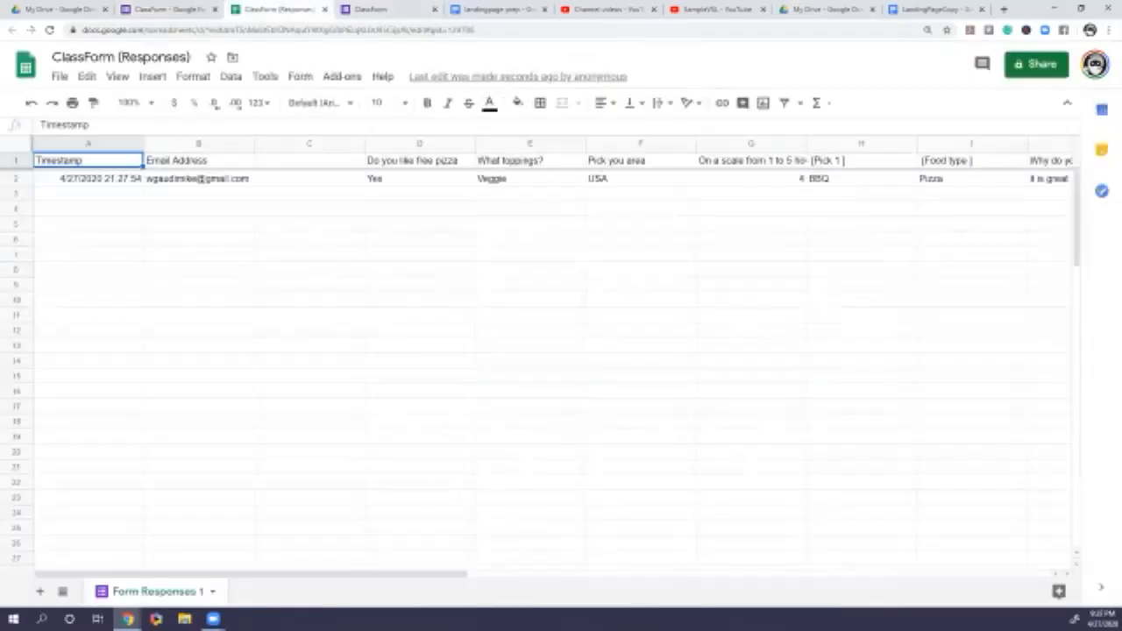
{"action": "left_click", "coordinate": [199, 178]}
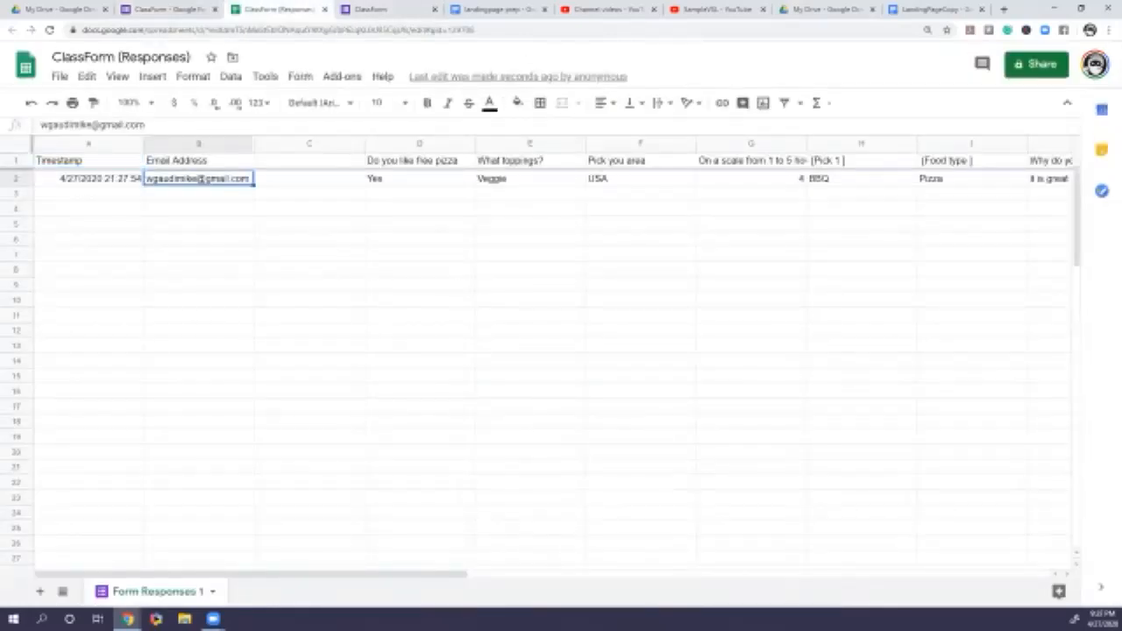
{"action": "double_click", "coordinate": [224, 179]}
{"action": "left_click_drag", "start_coordinate": [226, 179], "coordinate": [169, 179]}
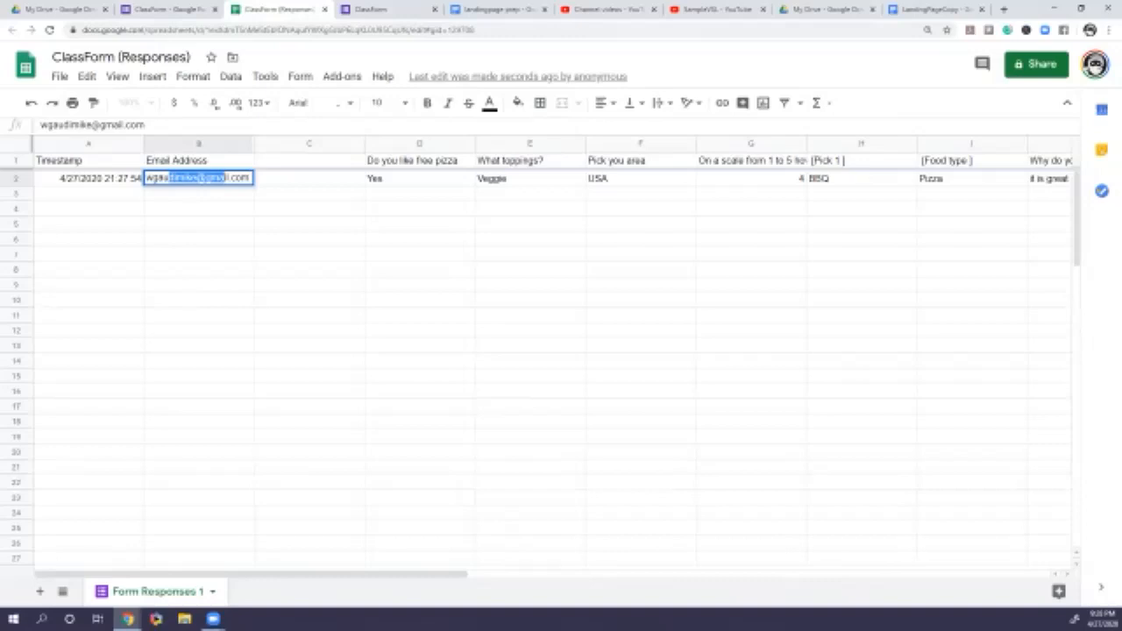
{"action": "left_click", "coordinate": [282, 179]}
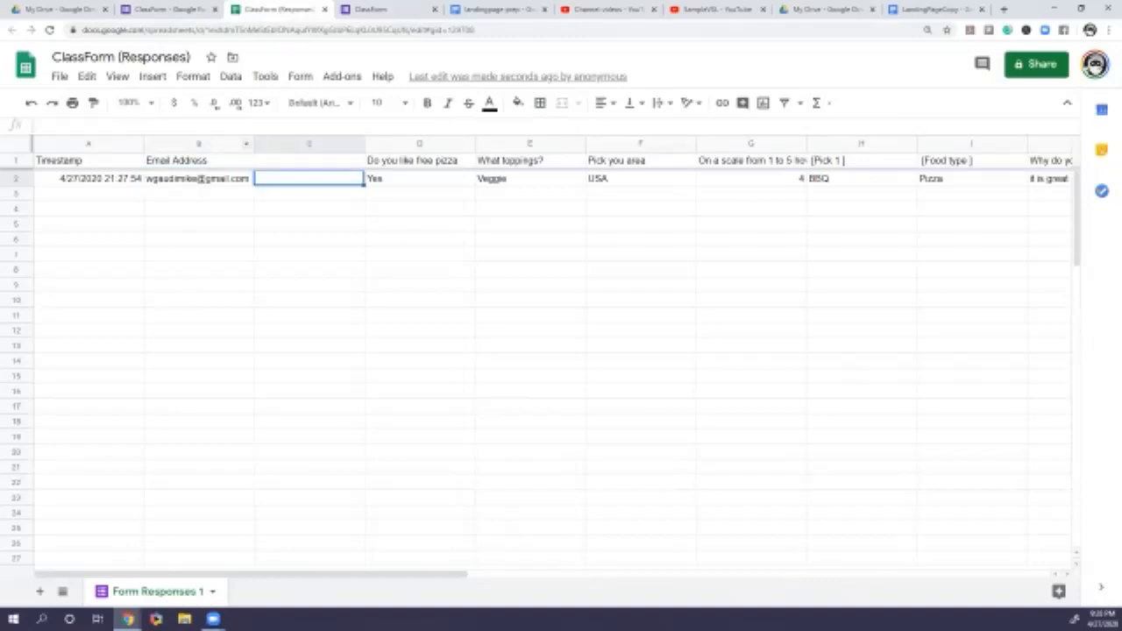
Narrow the Email Address column to about half its width
{"action": "left_click", "coordinate": [246, 144]}
{"action": "left_click", "coordinate": [503, 128]}
{"action": "left_click_drag", "start_coordinate": [254, 144], "coordinate": [200, 144]}
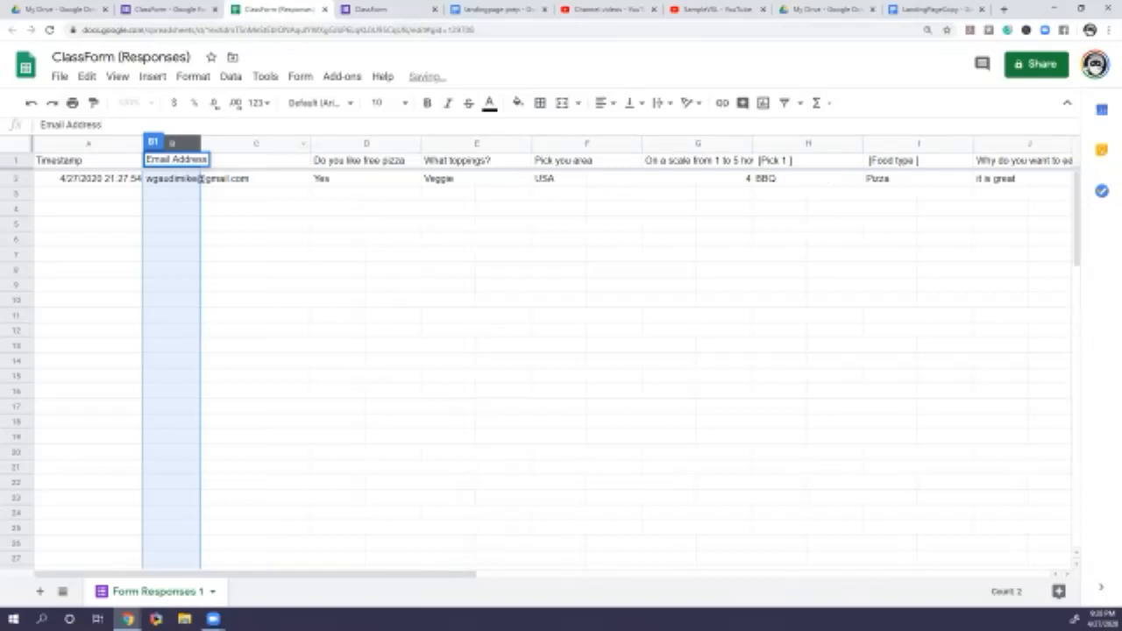
Review the submitted test answers across all the response columns of the spreadsheet
{"action": "scroll", "coordinate": [552, 351], "scroll_direction": "right", "scroll_amount": 10}
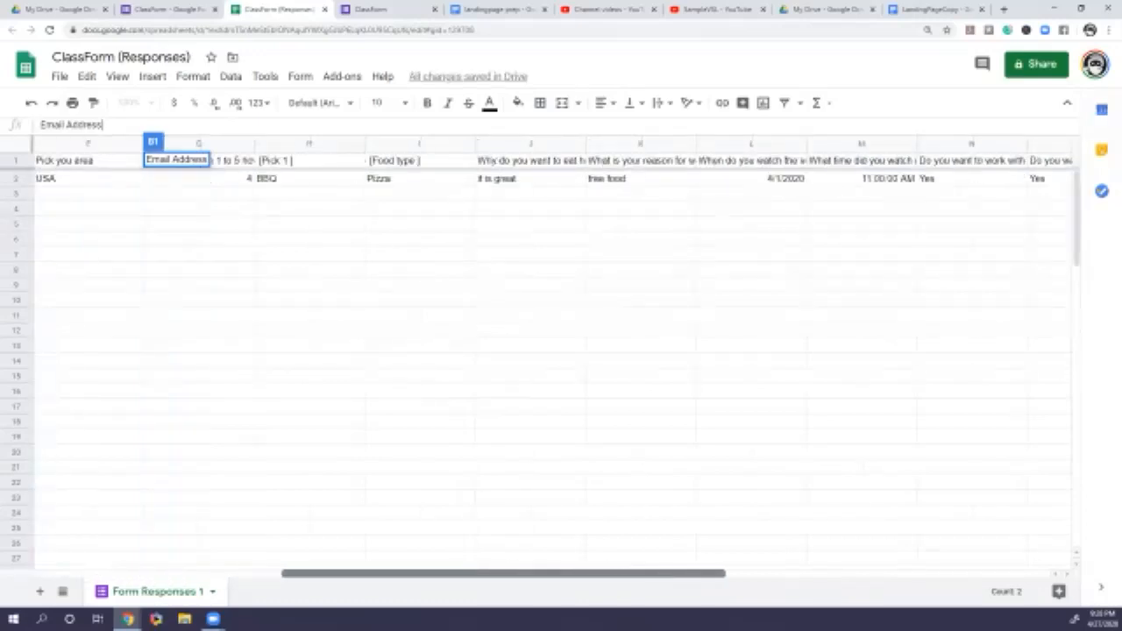
{"action": "scroll", "coordinate": [552, 351], "scroll_direction": "right", "scroll_amount": 3}
{"action": "scroll", "coordinate": [552, 351], "scroll_direction": "left", "scroll_amount": 12}
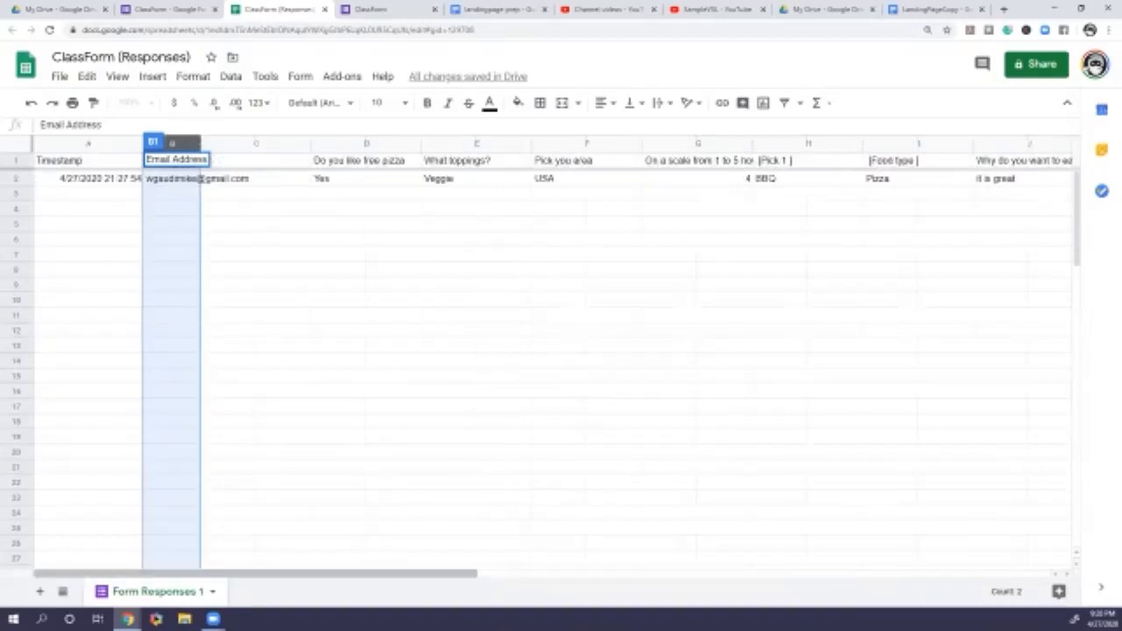
{"action": "scroll", "coordinate": [552, 351], "scroll_direction": "right", "scroll_amount": 3}
{"action": "scroll", "coordinate": [552, 350], "scroll_direction": "left", "scroll_amount": 3}
{"action": "left_click", "coordinate": [88, 193]}
{"action": "left_click", "coordinate": [89, 208]}
{"action": "left_click", "coordinate": [89, 239]}
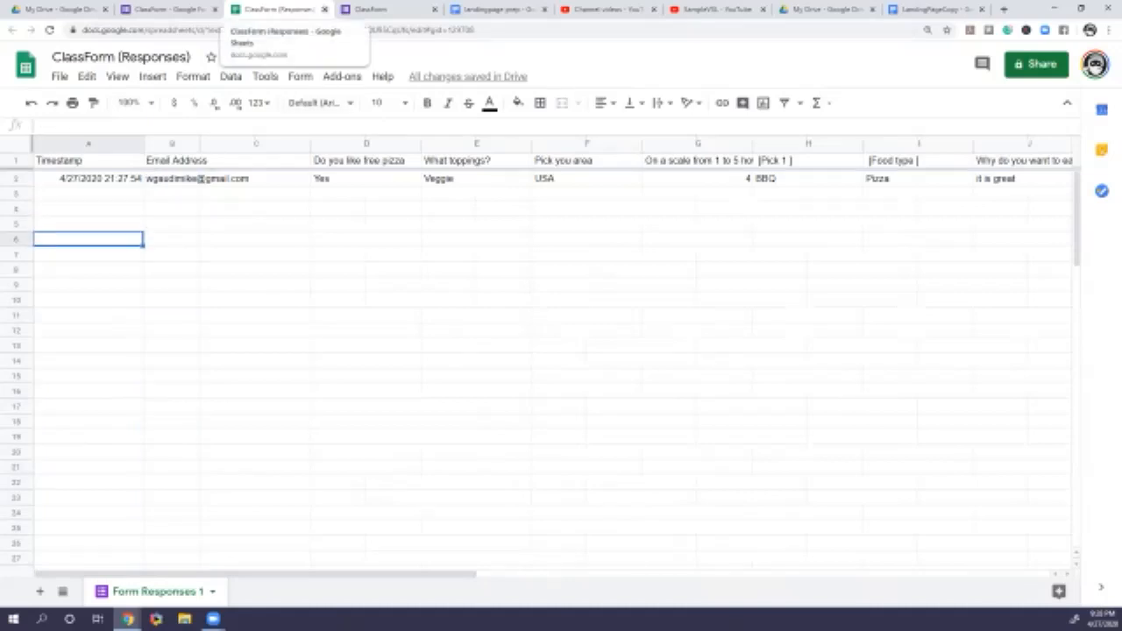
Close the ClassForm, responses spreadsheet, landingpage prep and YouTube pages, leaving the two My Drive pages and LandingPageCopy open
{"action": "left_click", "coordinate": [171, 9]}
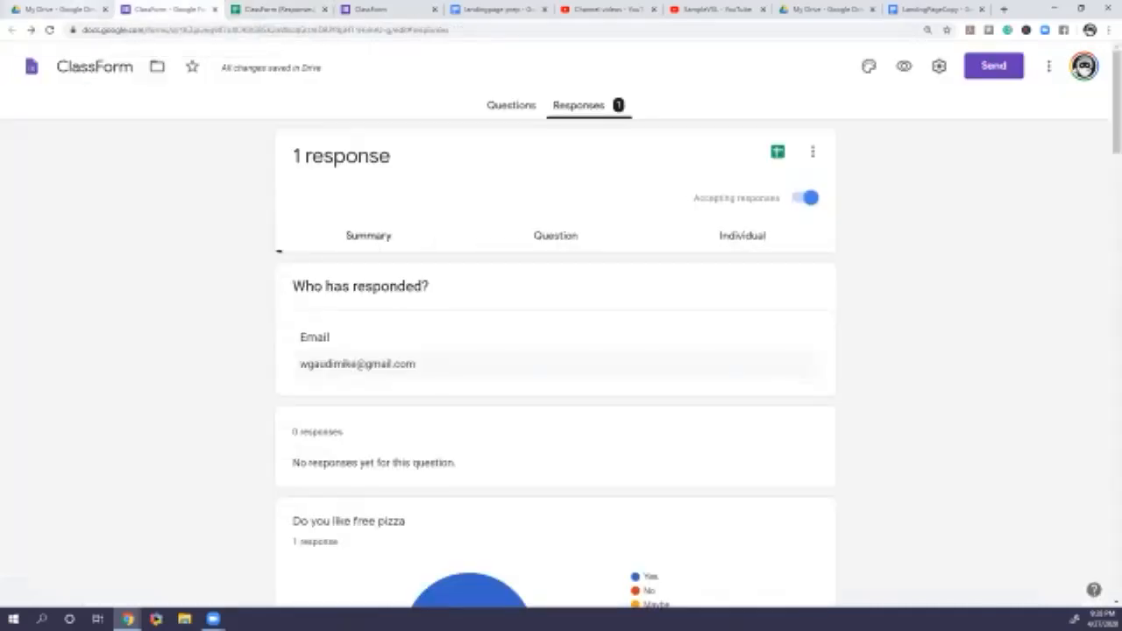
{"action": "left_click", "coordinate": [57, 9]}
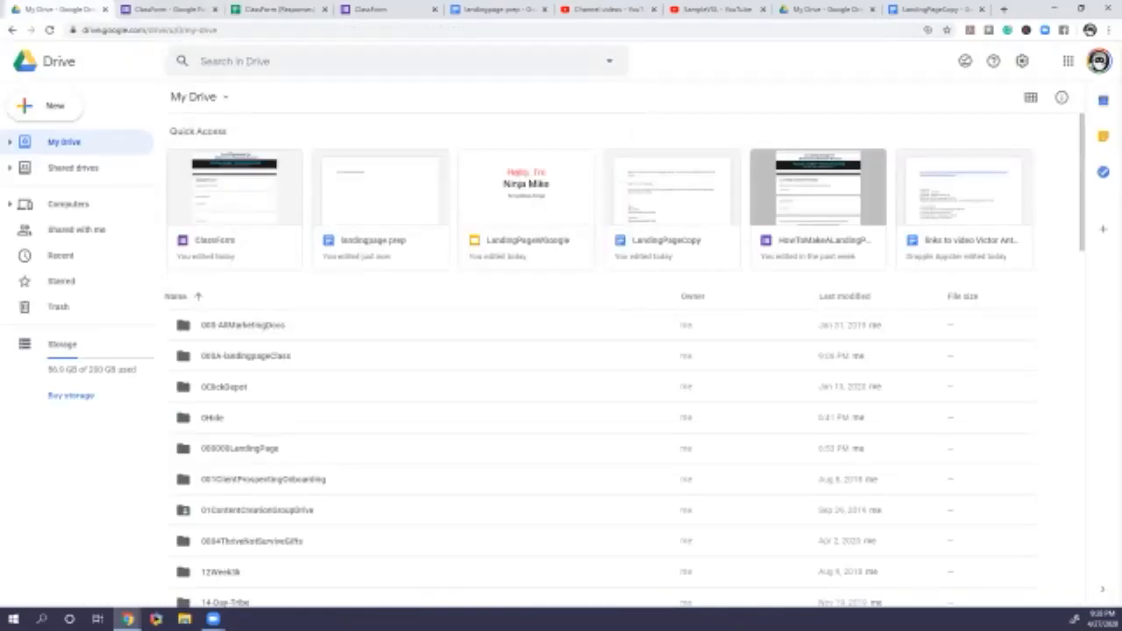
{"action": "left_click", "coordinate": [171, 9]}
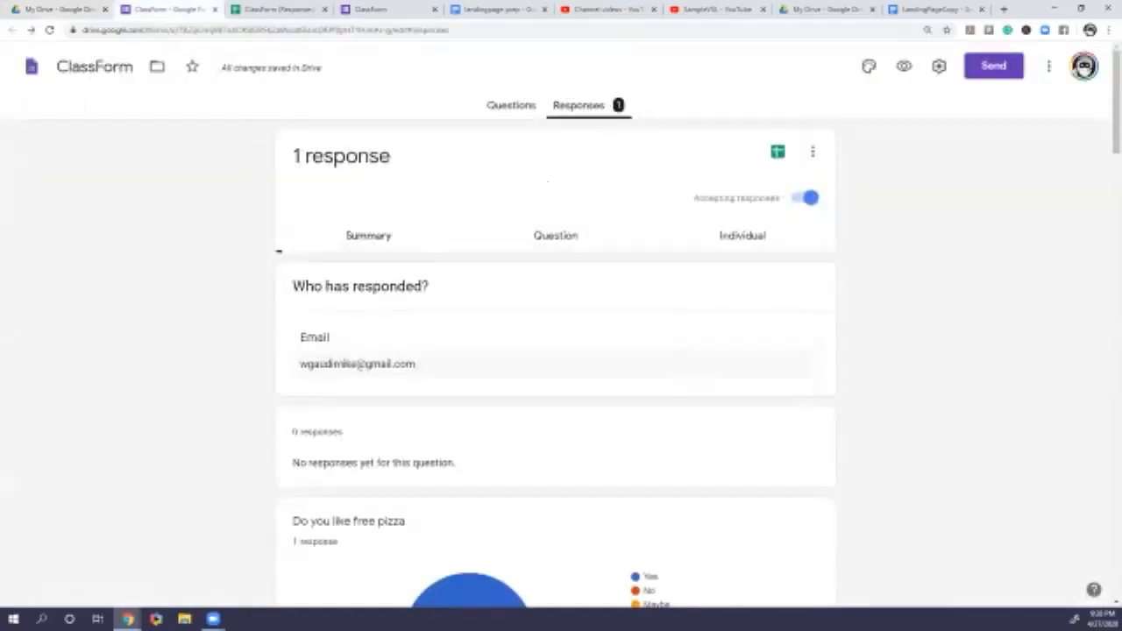
{"action": "left_click", "coordinate": [215, 9]}
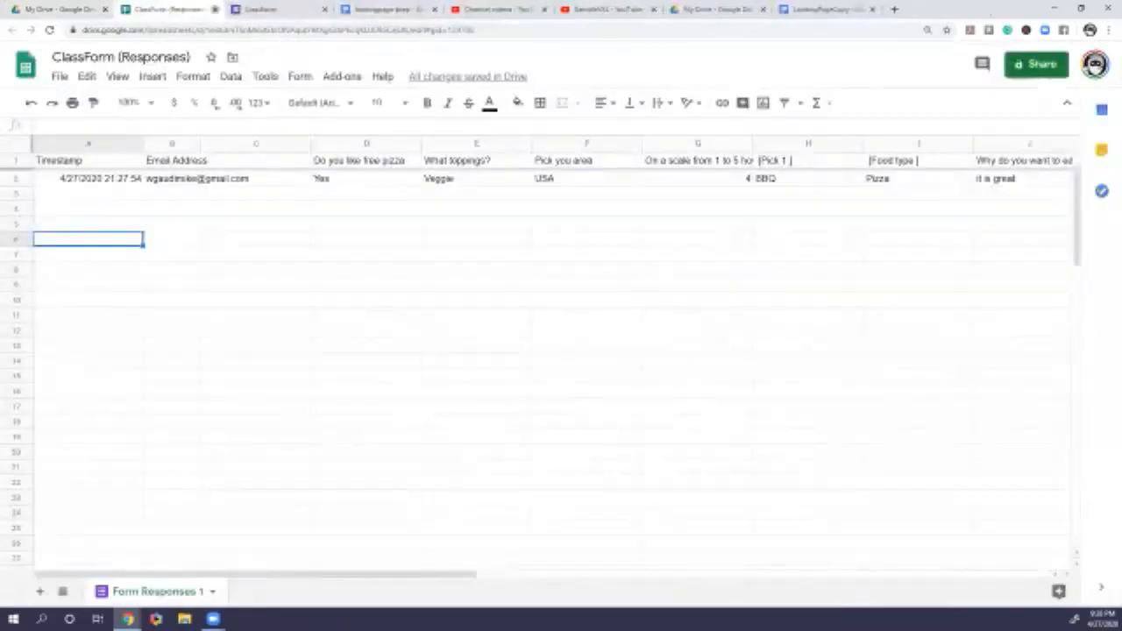
{"action": "left_click", "coordinate": [215, 9]}
{"action": "left_click", "coordinate": [215, 9]}
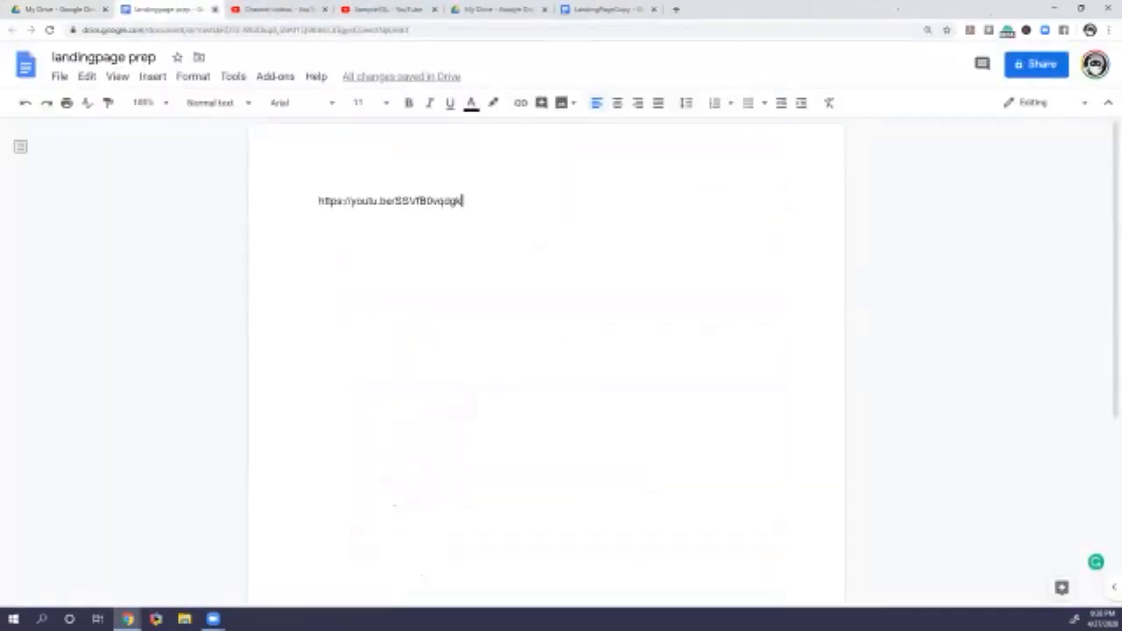
{"action": "left_click", "coordinate": [214, 9]}
{"action": "left_click", "coordinate": [214, 9]}
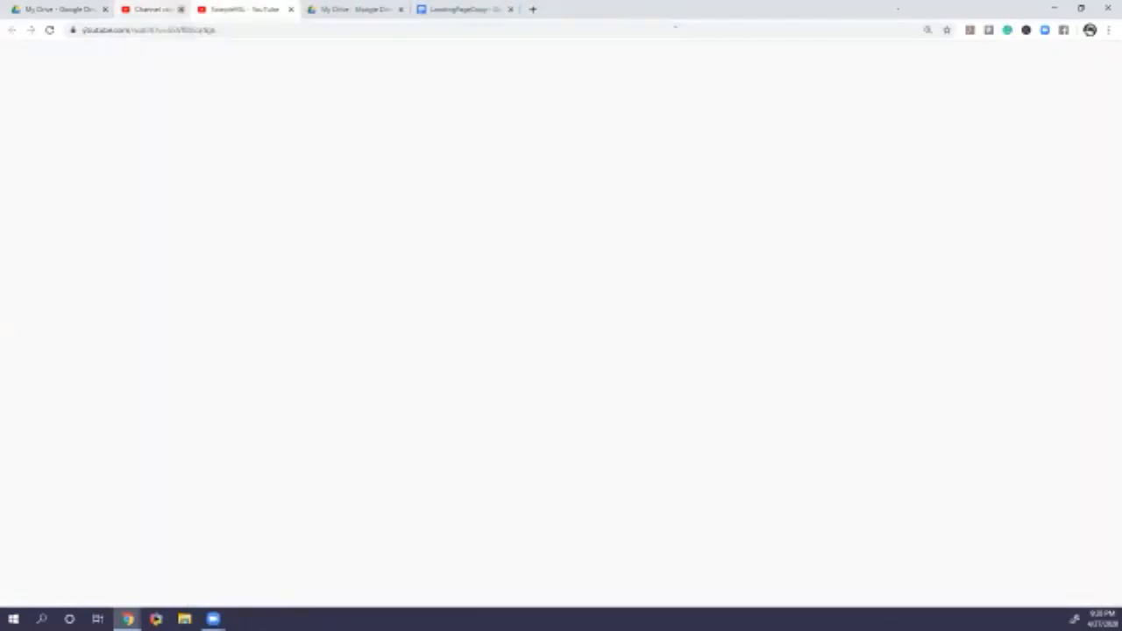
{"action": "key", "text": "Escape"}
{"action": "left_click", "coordinate": [215, 9]}
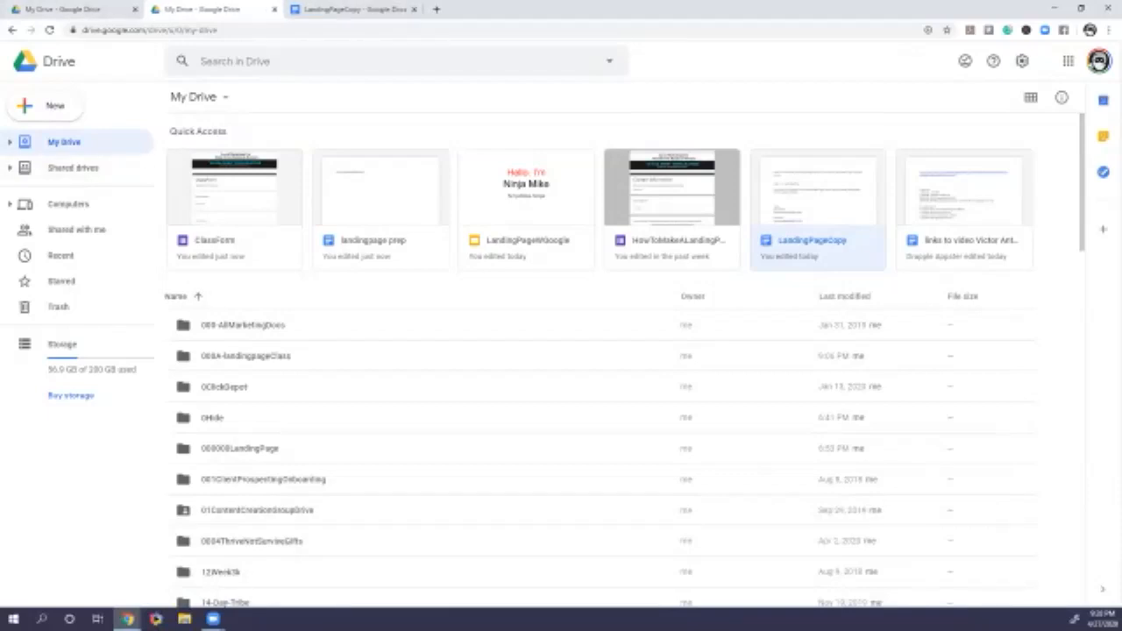
Create a new Google Form in the 000000LandingPage folder and name it "Quick opt in"
{"action": "double_click", "coordinate": [239, 448]}
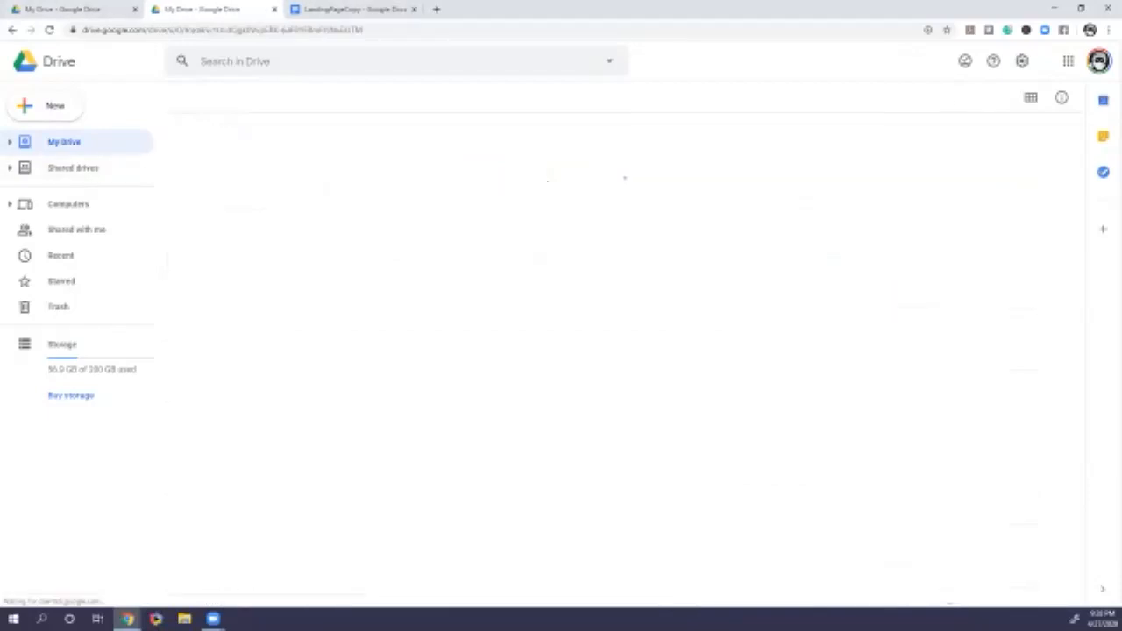
{"action": "right_click", "coordinate": [425, 226]}
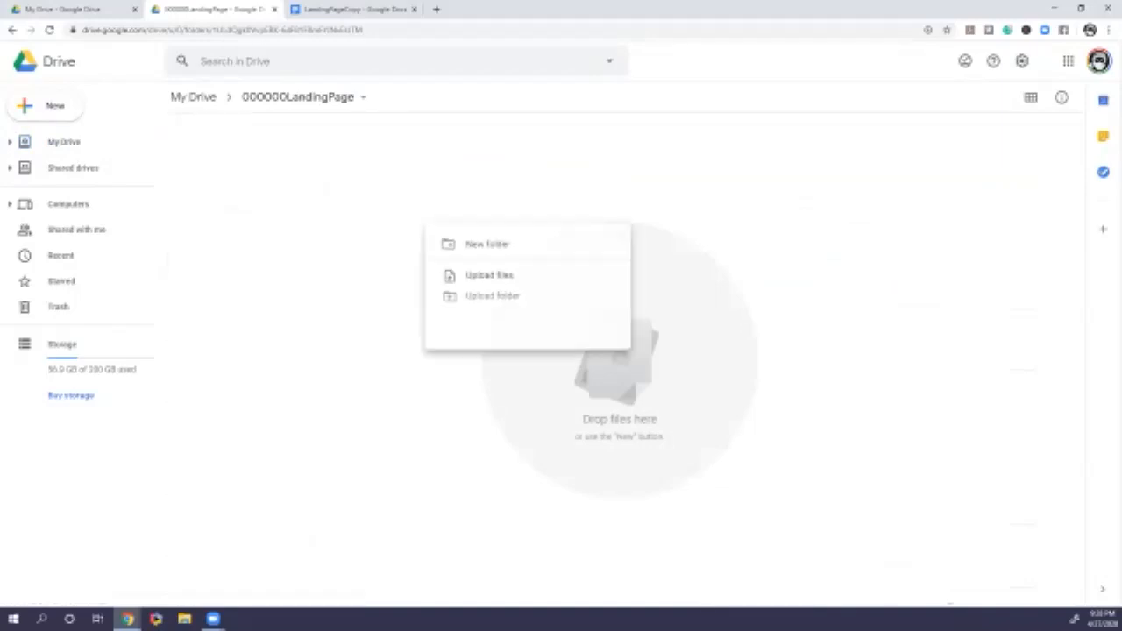
{"action": "mouse_move", "coordinate": [490, 390]}
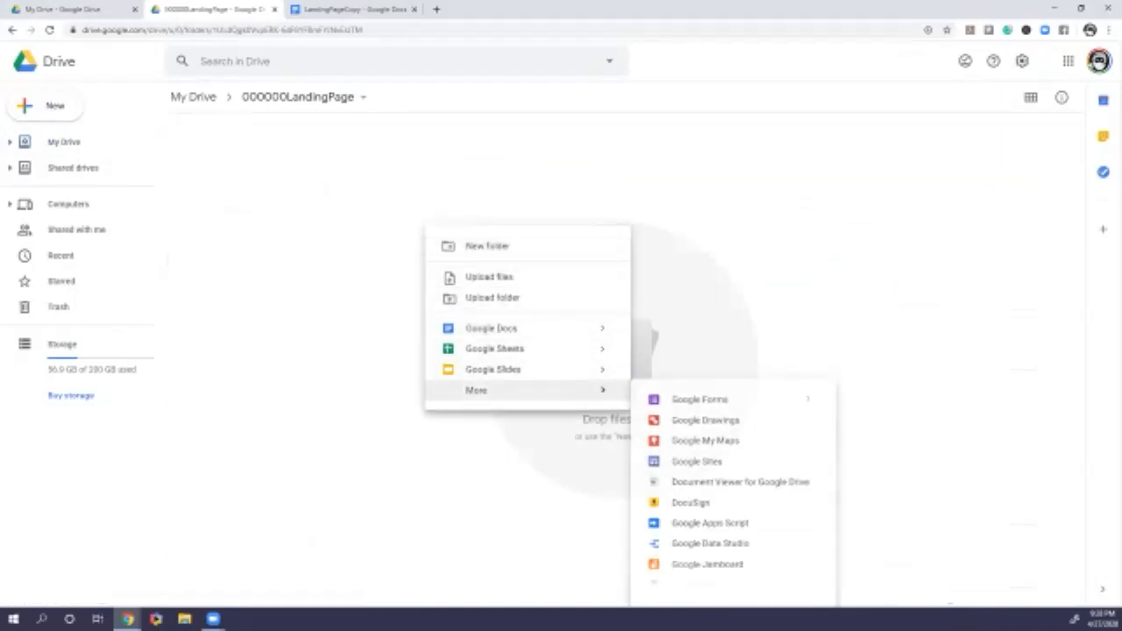
{"action": "left_click", "coordinate": [699, 399]}
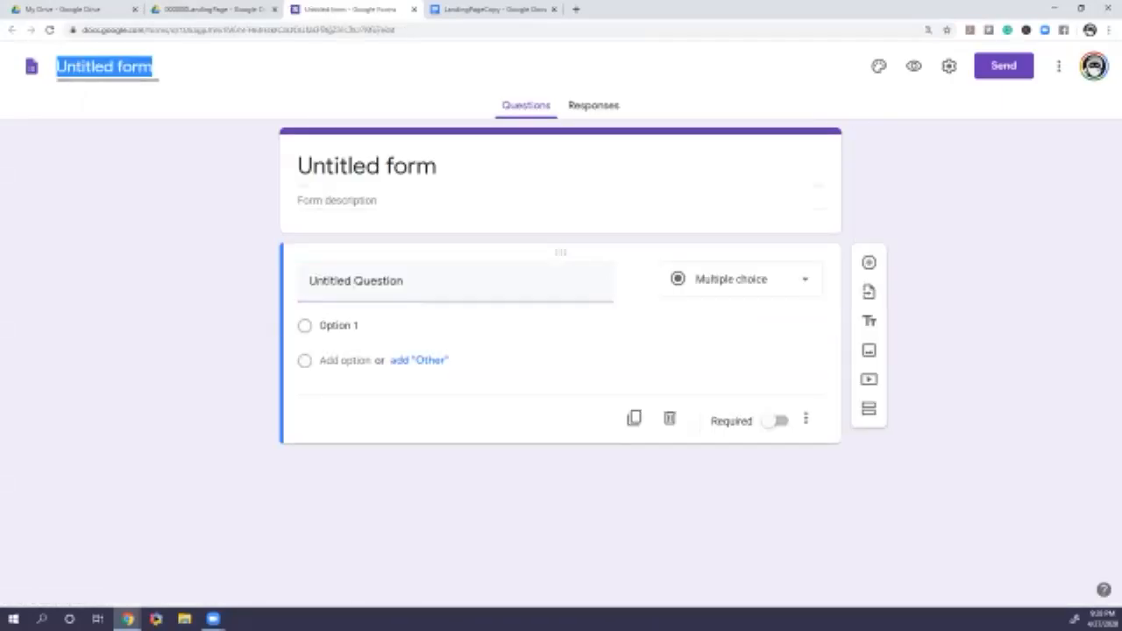
{"action": "type", "text": "Qui"}
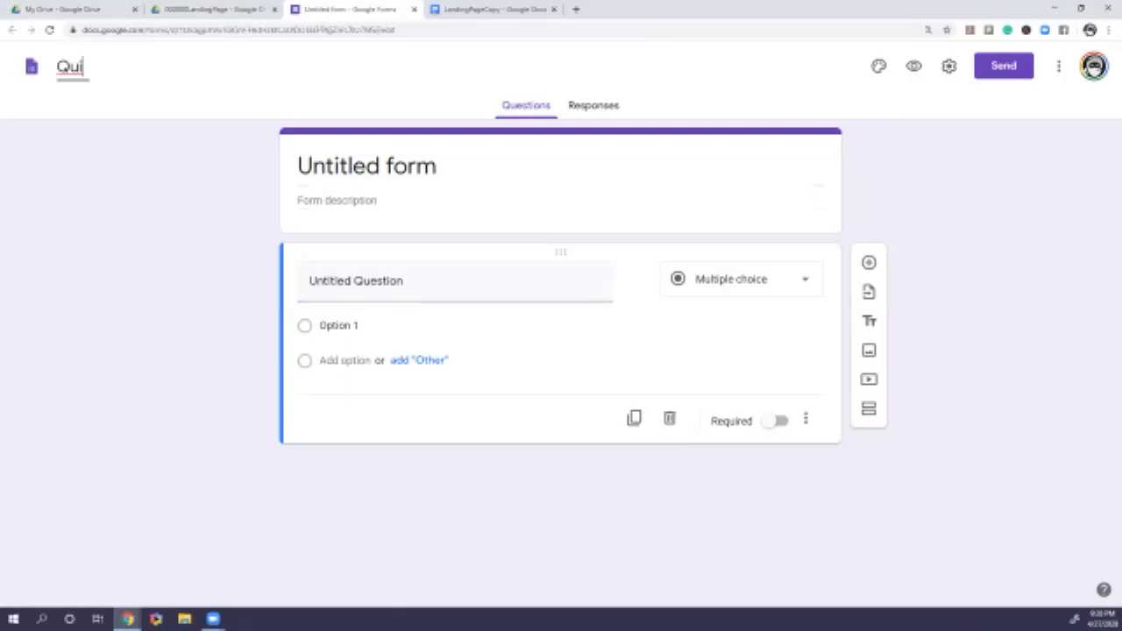
{"action": "type", "text": "ck opt in"}
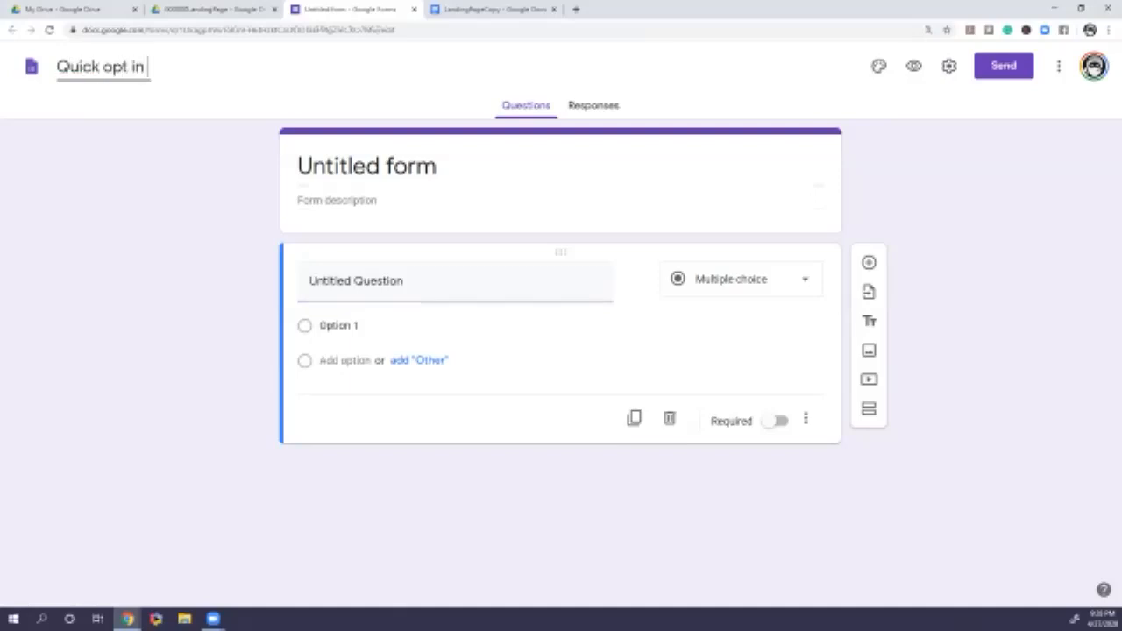
Set the form's displayed title to "Enter your email and name for my free stuff"
{"action": "left_click", "coordinate": [429, 167]}
{"action": "left_click_drag", "start_coordinate": [427, 166], "coordinate": [298, 166]}
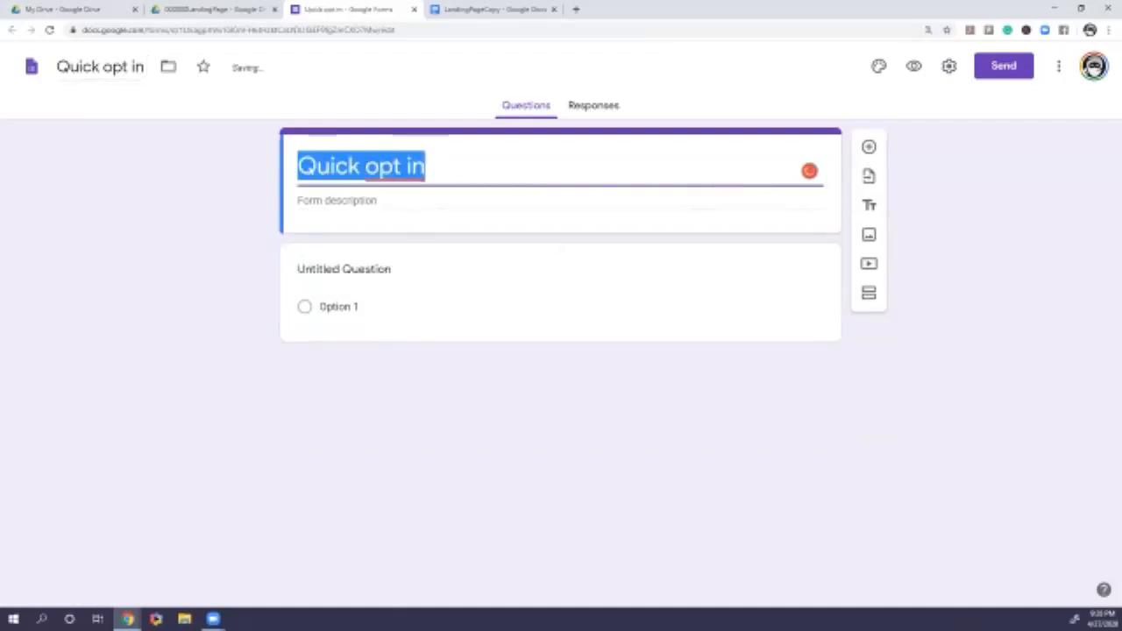
{"action": "type", "text": "Enter your email and n"}
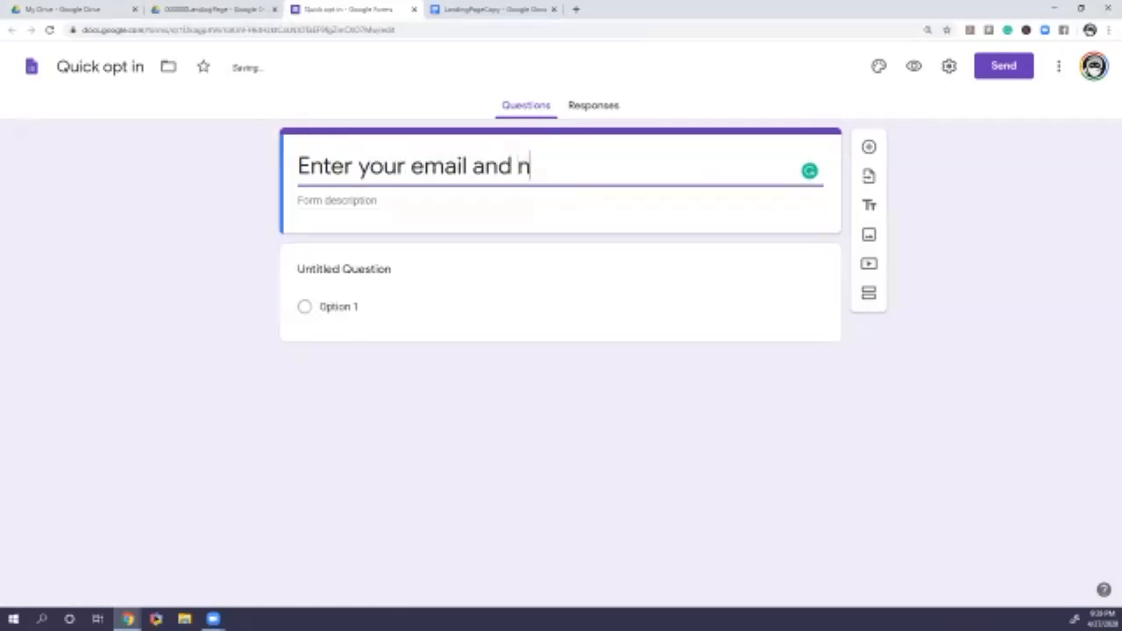
{"action": "type", "text": "ame for my "}
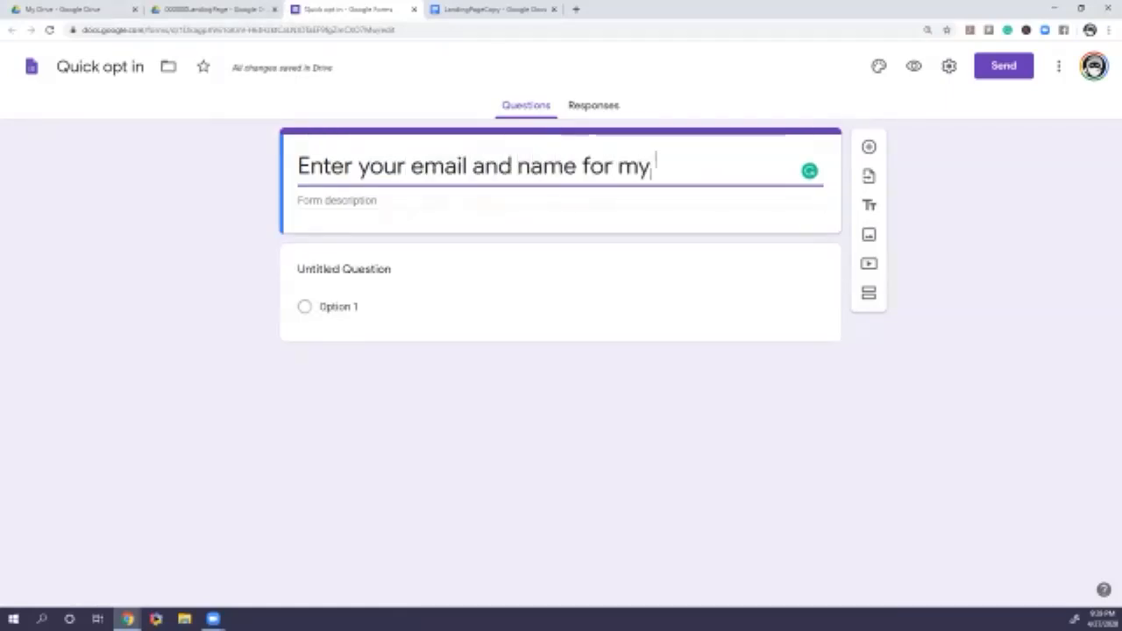
{"action": "type", "text": "free stuff"}
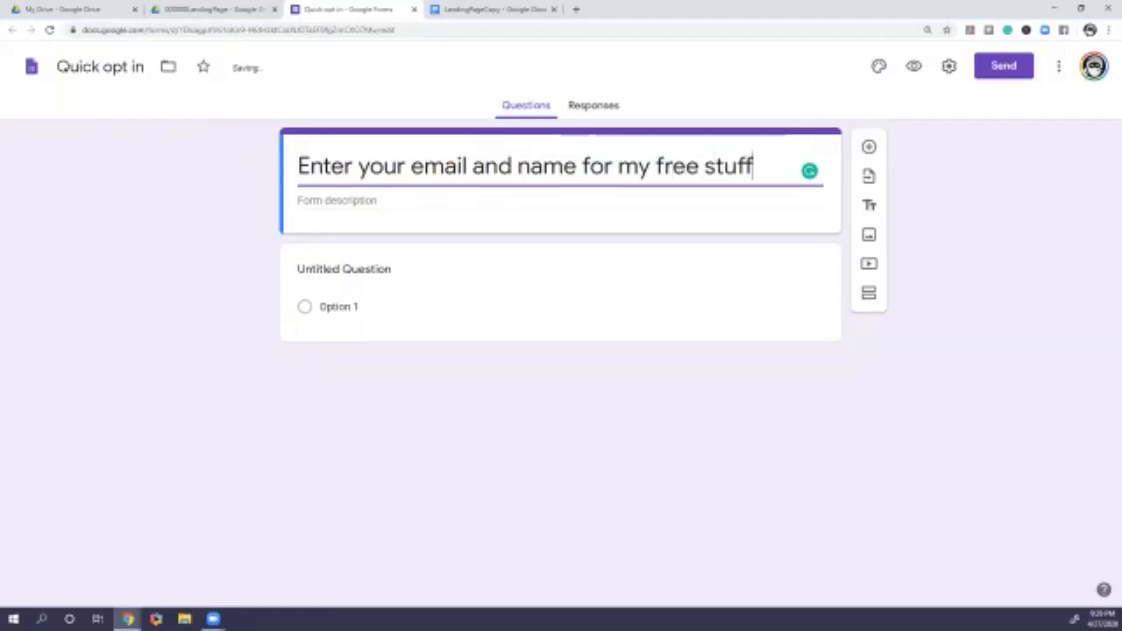
Delete the untitled question and set the form to collect email addresses and limit to 1 response
{"action": "left_click", "coordinate": [563, 252]}
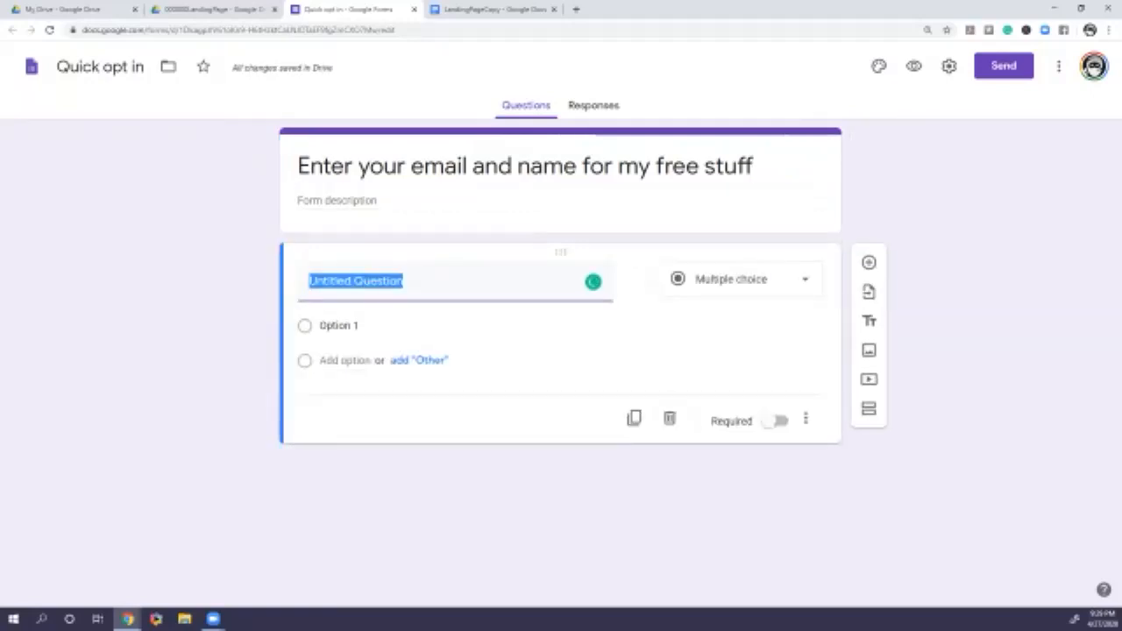
{"action": "left_click", "coordinate": [668, 418]}
{"action": "left_click", "coordinate": [948, 66]}
{"action": "left_click", "coordinate": [369, 187]}
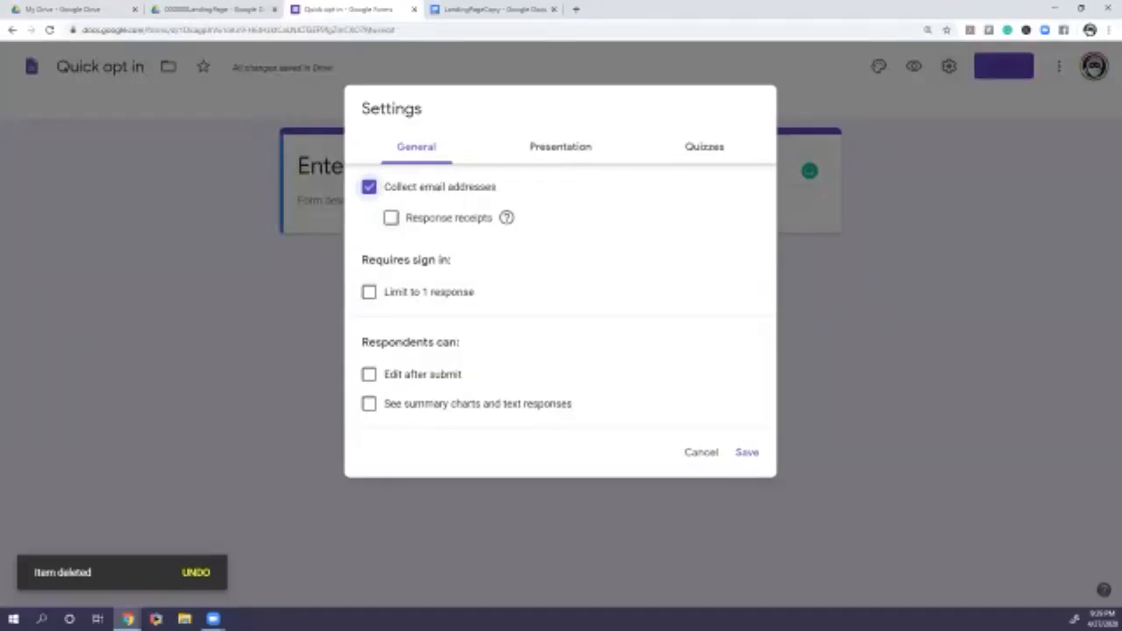
{"action": "left_click", "coordinate": [369, 292]}
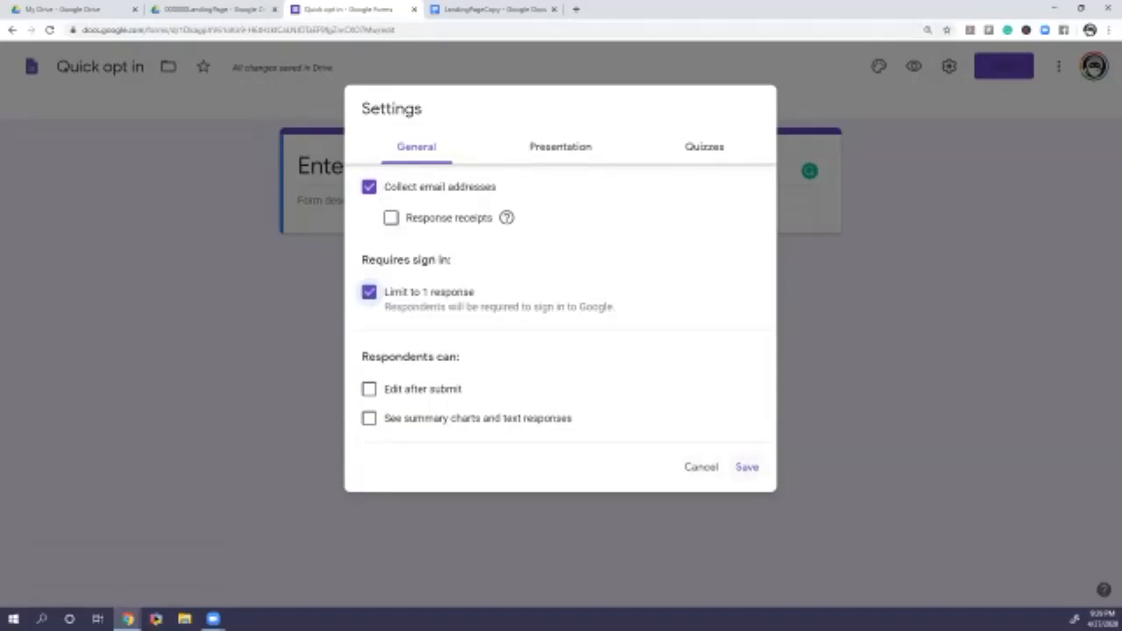
{"action": "left_click", "coordinate": [746, 466]}
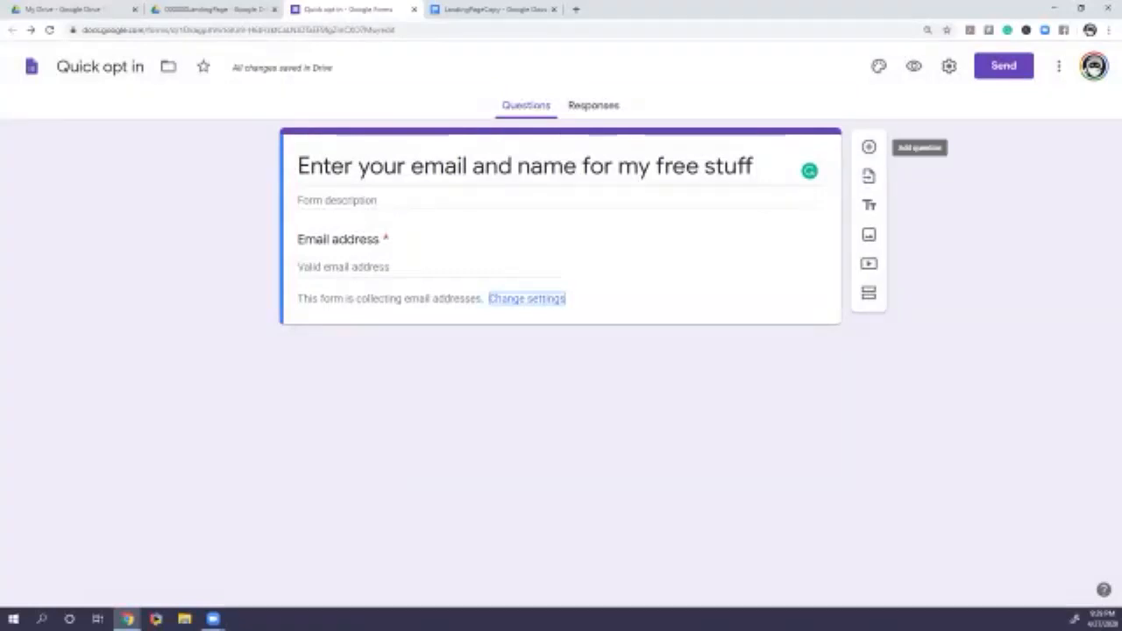
Add a required short answer question titled "Name"
{"action": "left_click", "coordinate": [869, 146]}
{"action": "left_click", "coordinate": [743, 369]}
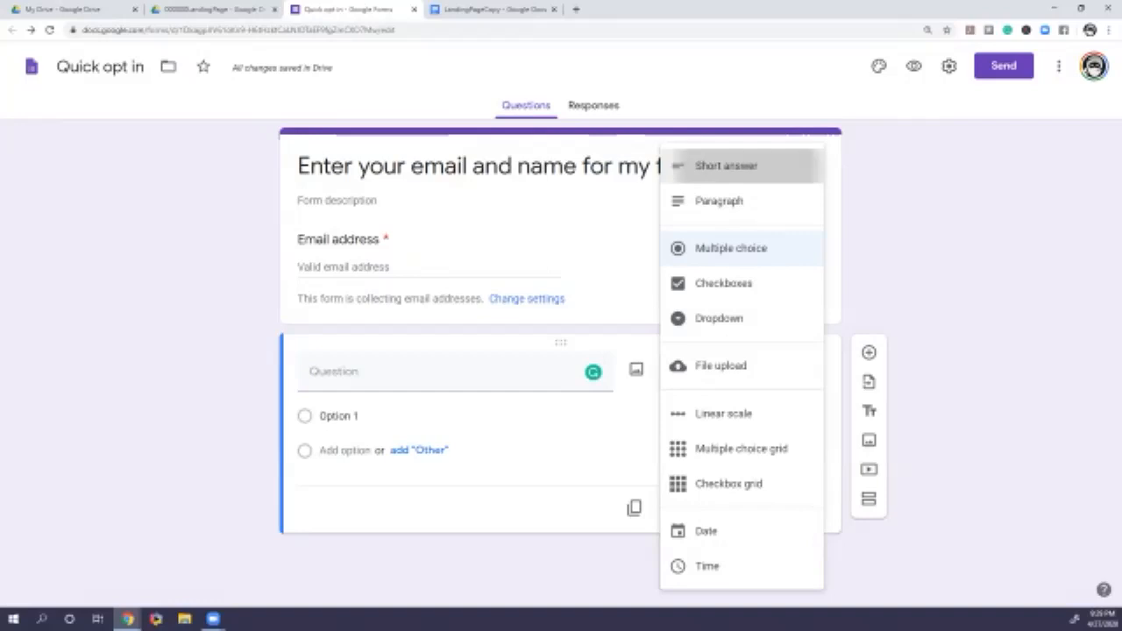
{"action": "left_click", "coordinate": [714, 165]}
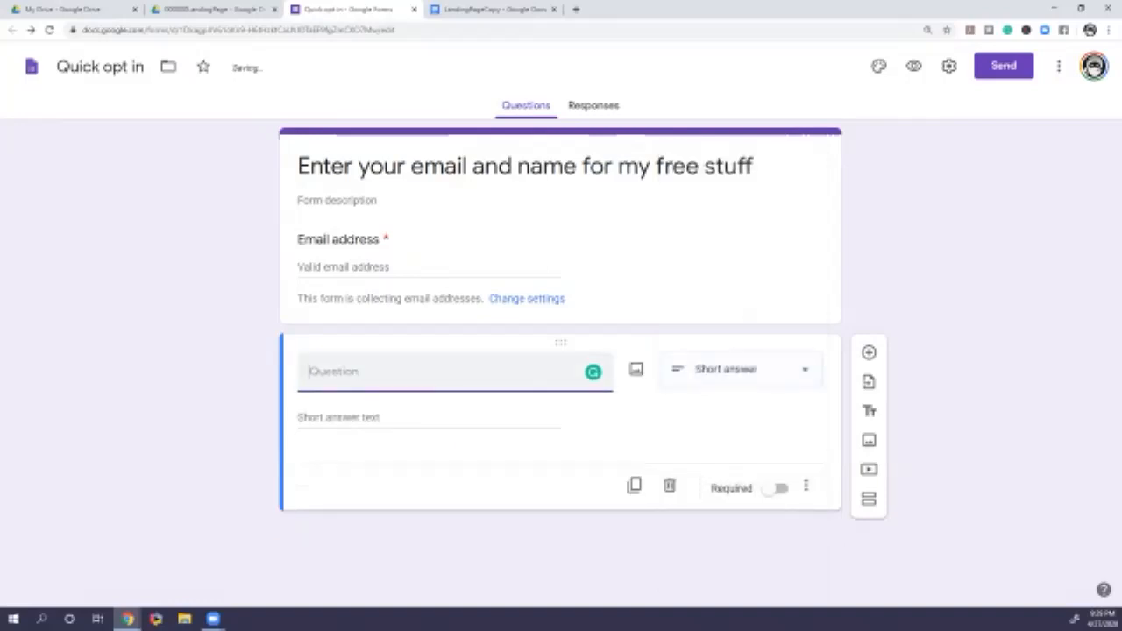
{"action": "type", "text": "Name"}
{"action": "left_click", "coordinate": [775, 488]}
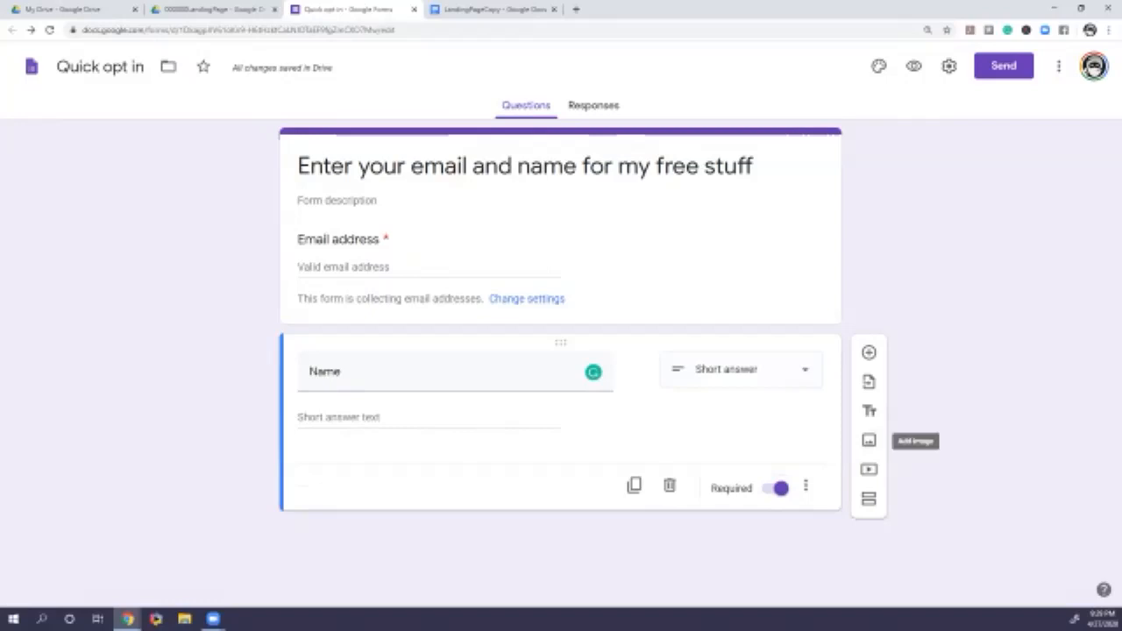
Start adding a video to the form by URL and copy the Edgecon video link from the LandingPageCopy document
{"action": "left_click", "coordinate": [869, 469]}
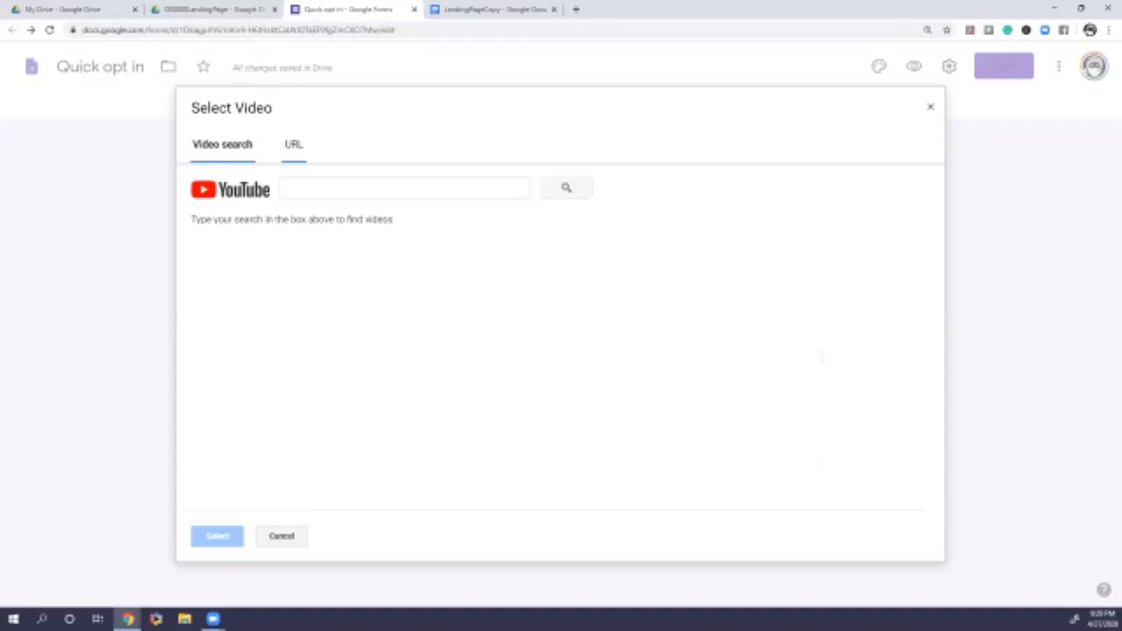
{"action": "left_click", "coordinate": [293, 144]}
{"action": "left_click", "coordinate": [491, 9]}
{"action": "scroll", "coordinate": [544, 350], "scroll_direction": "up", "scroll_amount": 1}
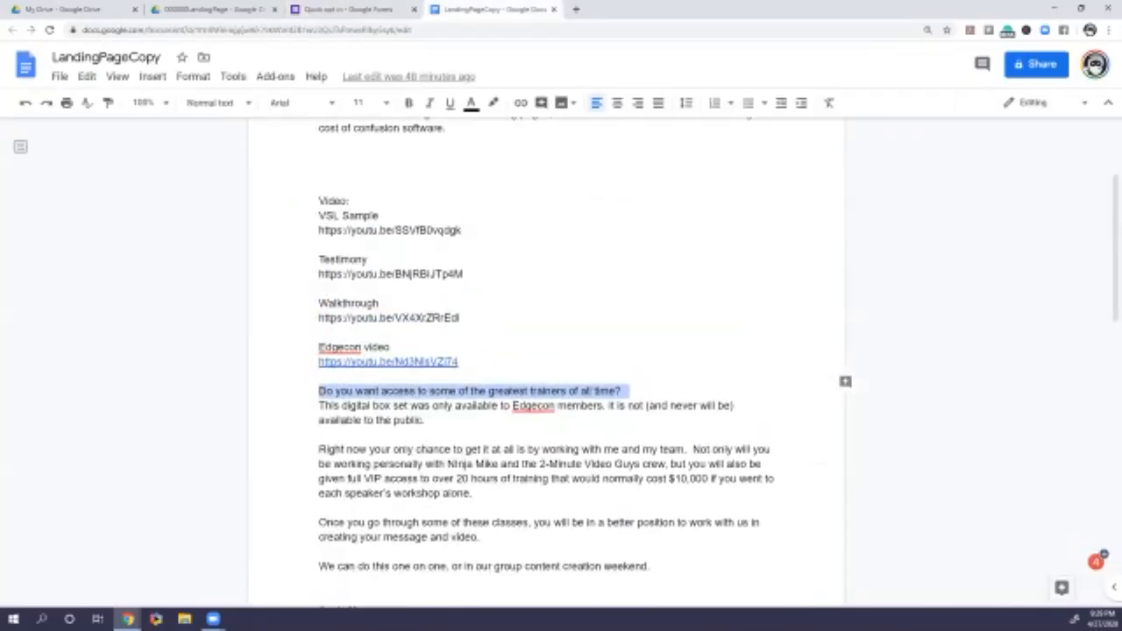
{"action": "left_click_drag", "start_coordinate": [459, 318], "coordinate": [350, 318]}
{"action": "left_click", "coordinate": [318, 333]}
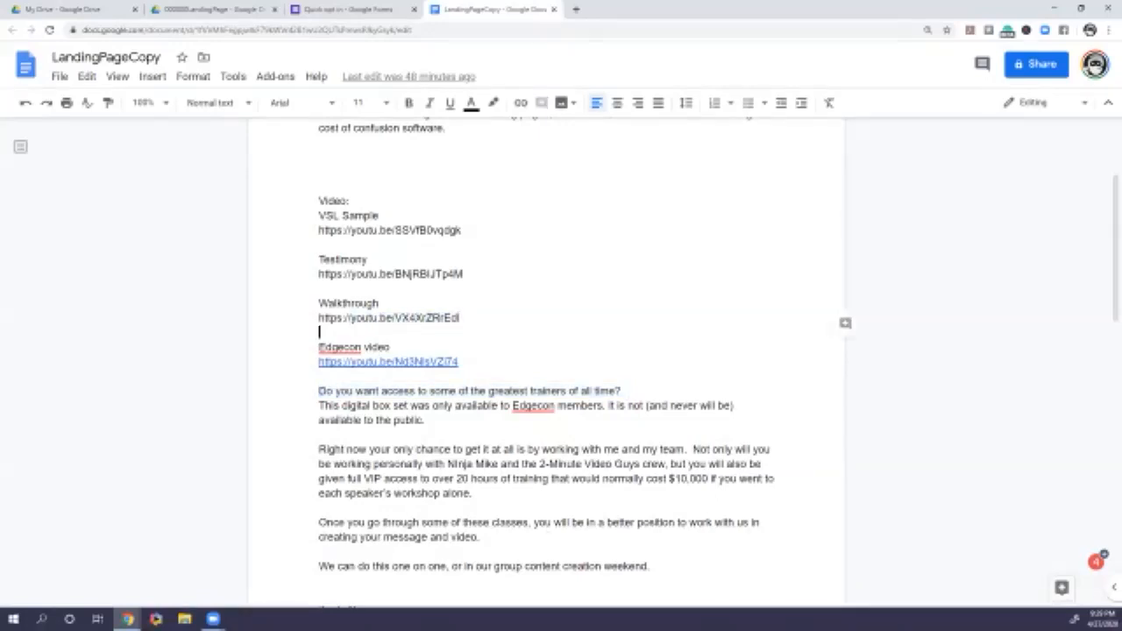
{"action": "left_click_drag", "start_coordinate": [458, 361], "coordinate": [318, 361]}
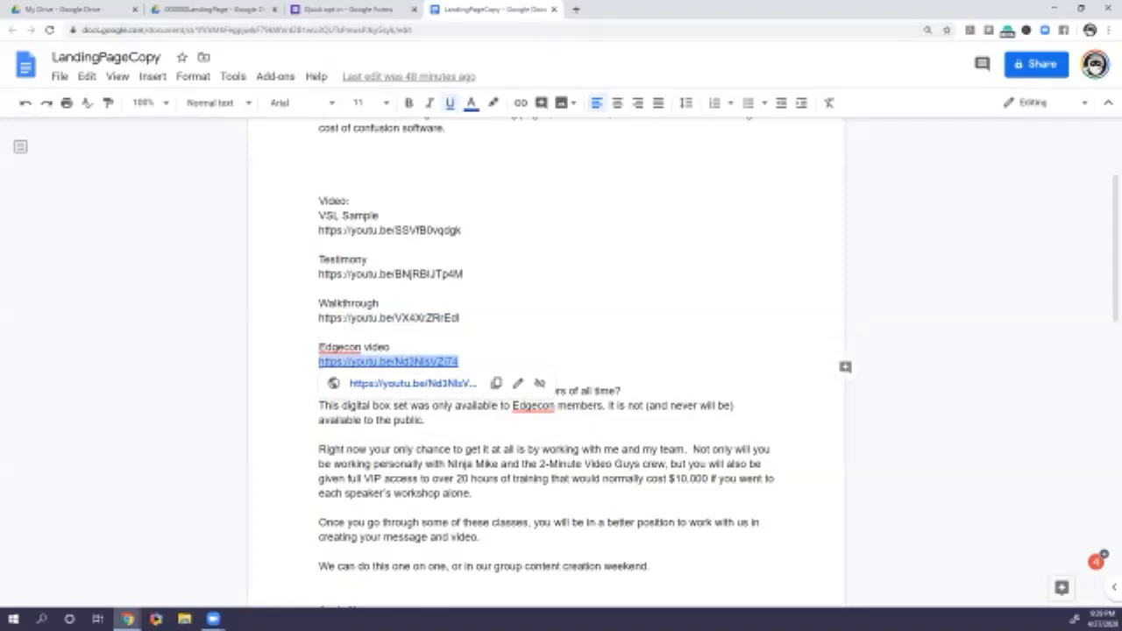
{"action": "left_click", "coordinate": [496, 383]}
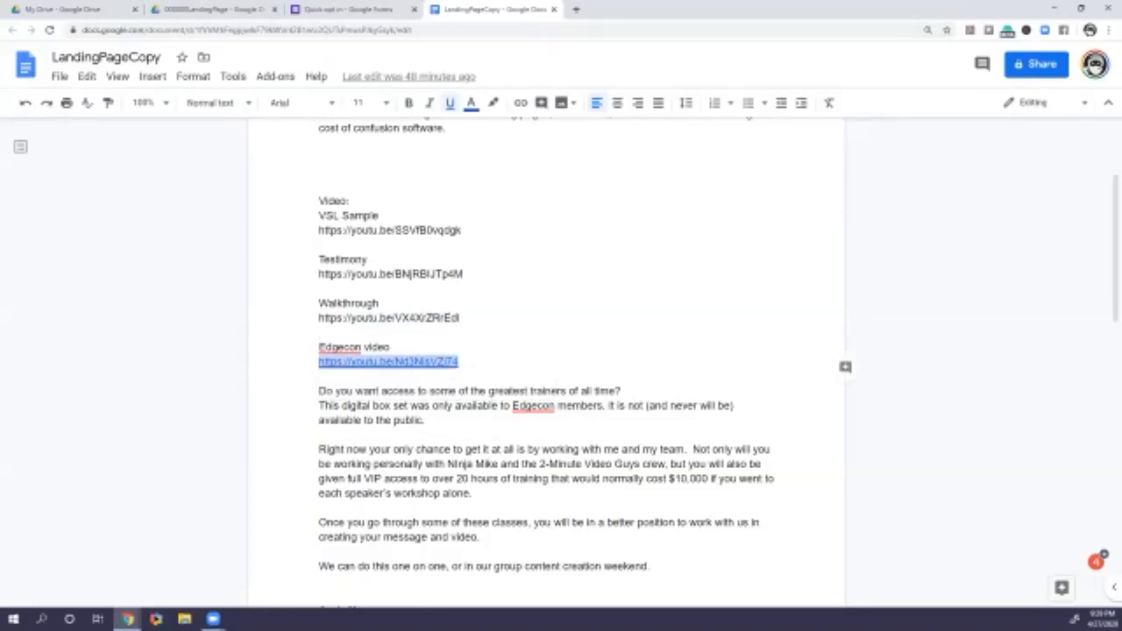
Insert the Edgecon YouTube video into the Quick opt in form using the copied link
{"action": "left_click", "coordinate": [351, 8]}
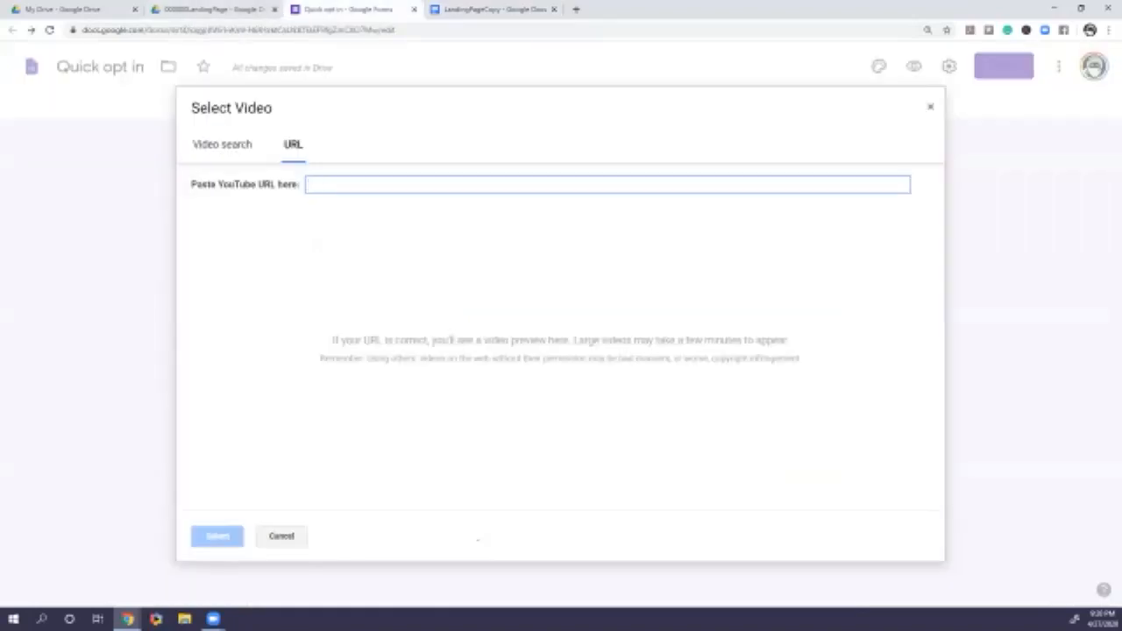
{"action": "key", "text": "ctrl+v"}
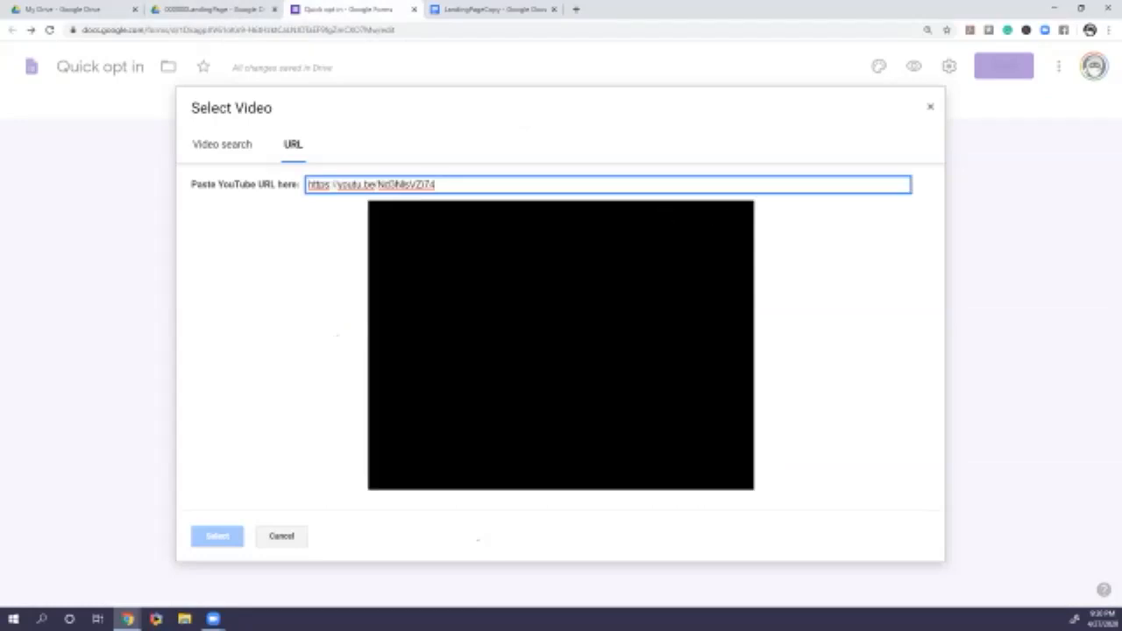
{"action": "left_click", "coordinate": [216, 535]}
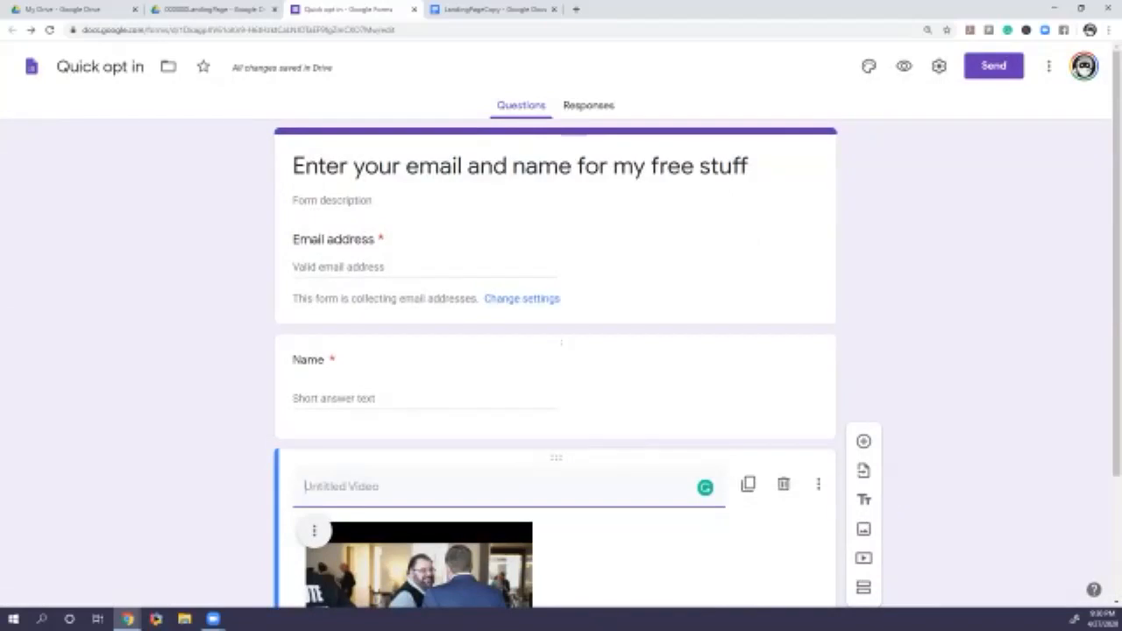
Change the form's displayed title to "Enter your email and name for VIP access"
{"action": "left_click", "coordinate": [520, 166]}
{"action": "key", "text": "End"}
{"action": "key", "text": "BackSpace"}
{"action": "key", "text": "BackSpace"}
{"action": "key", "text": "BackSpace"}
{"action": "key", "text": "BackSpace"}
{"action": "key", "text": "BackSpace"}
{"action": "key", "text": "BackSpace"}
{"action": "key", "text": "BackSpace"}
{"action": "key", "text": "BackSpace"}
{"action": "key", "text": "BackSpace"}
{"action": "key", "text": "BackSpace"}
{"action": "key", "text": "BackSpace"}
{"action": "key", "text": "BackSpace"}
{"action": "key", "text": "BackSpace"}
{"action": "key", "text": "BackSpace"}
{"action": "key", "text": "BackSpace"}
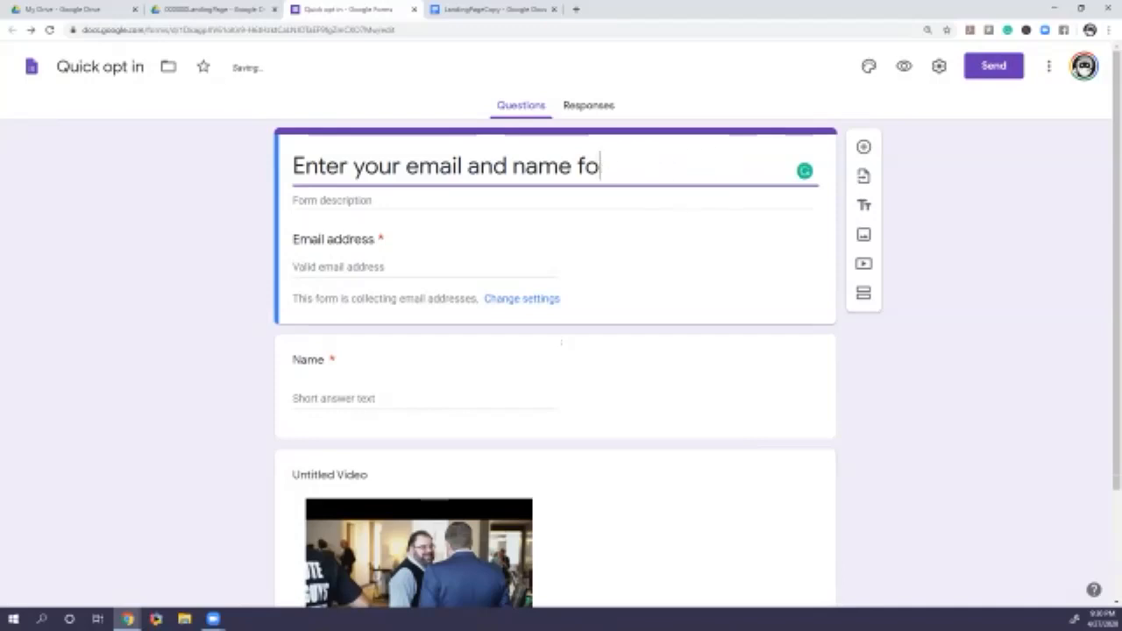
{"action": "type", "text": "r VIP access"}
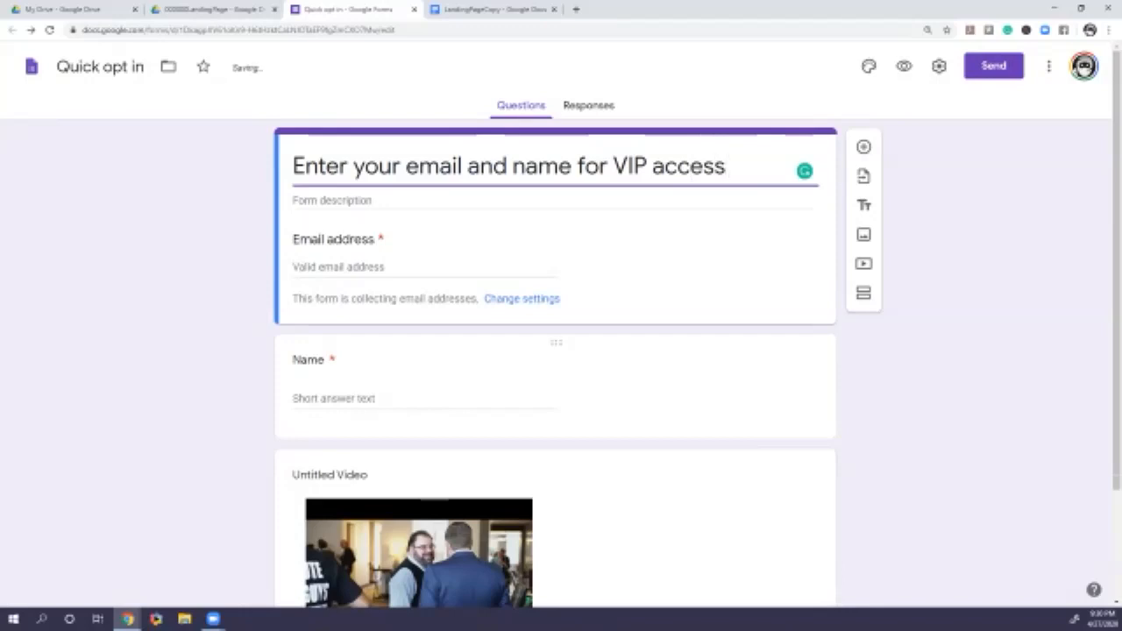
Title the inserted video "Get VIP Access For 30 Days"
{"action": "scroll", "coordinate": [560, 351], "scroll_direction": "down", "scroll_amount": 1}
{"action": "scroll", "coordinate": [556, 351], "scroll_direction": "up", "scroll_amount": 1}
{"action": "scroll", "coordinate": [556, 351], "scroll_direction": "down", "scroll_amount": 2}
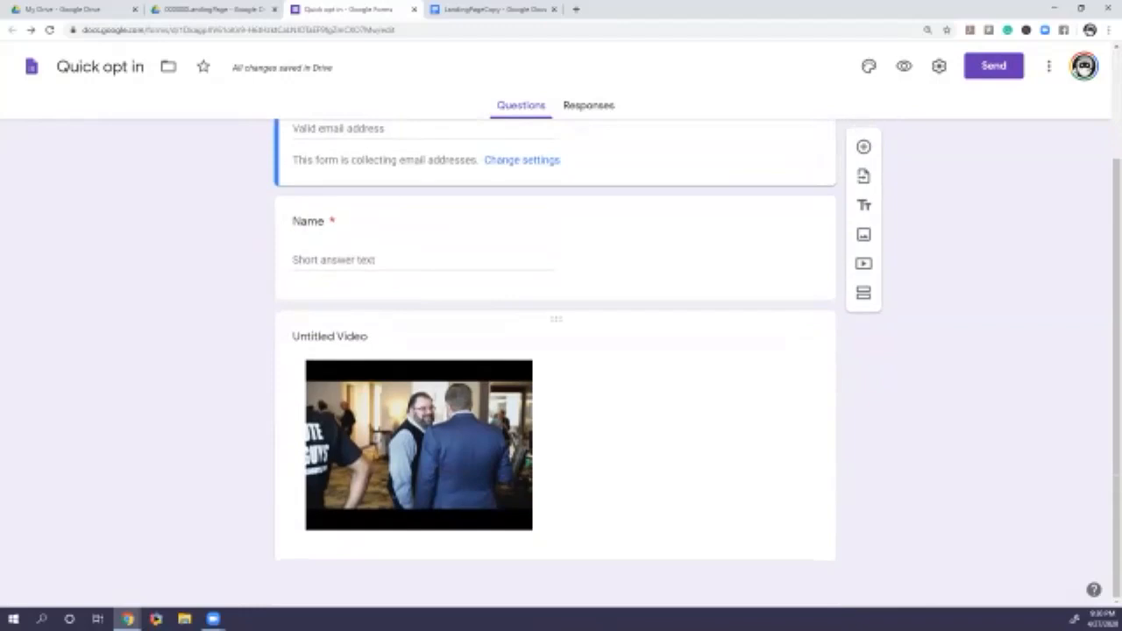
{"action": "left_click", "coordinate": [331, 336]}
{"action": "type", "text": "Get VIP"}
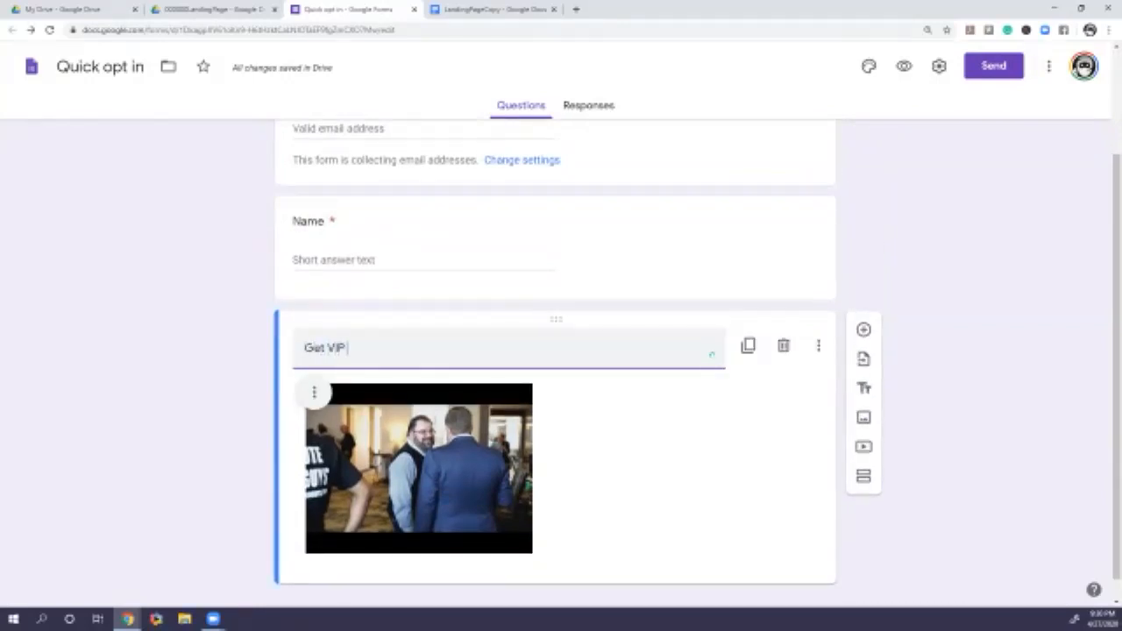
{"action": "type", "text": " Access For 30 Days"}
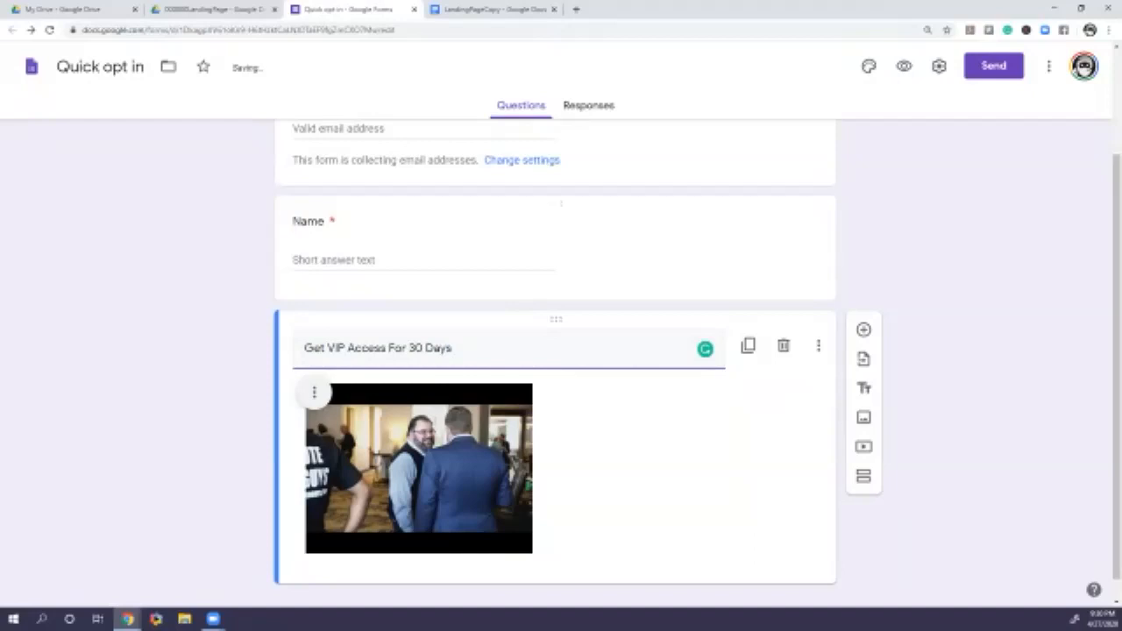
Add a multiple choice question below the video reading "Are you ready to grow your business?"
{"action": "scroll", "coordinate": [560, 359], "scroll_direction": "down", "scroll_amount": 1}
{"action": "left_click", "coordinate": [863, 306]}
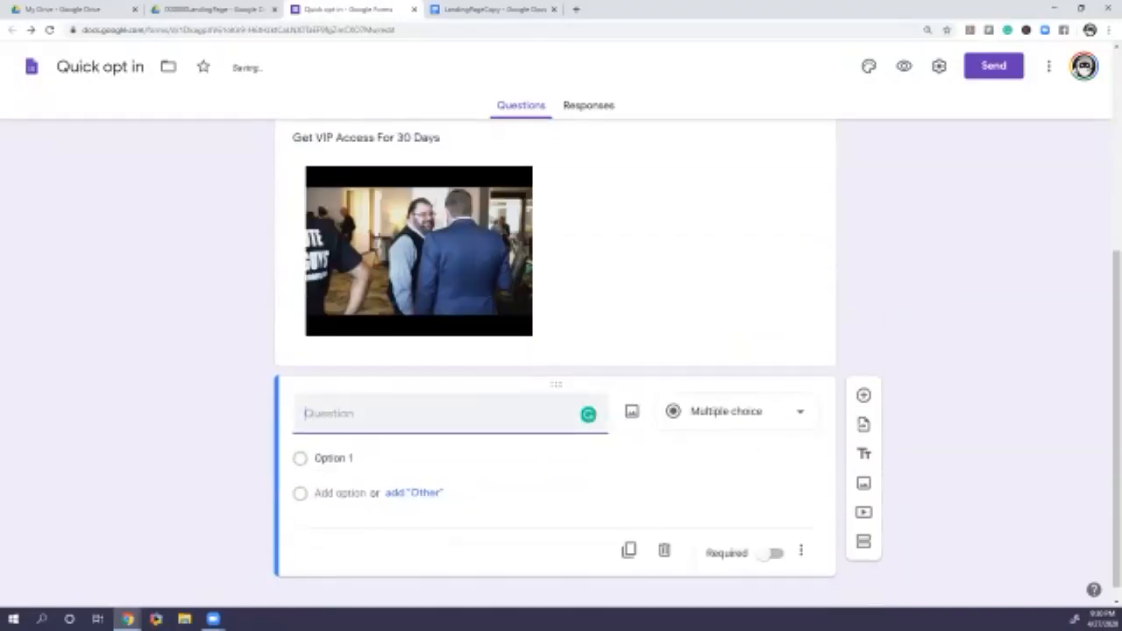
{"action": "type", "text": "Are you "}
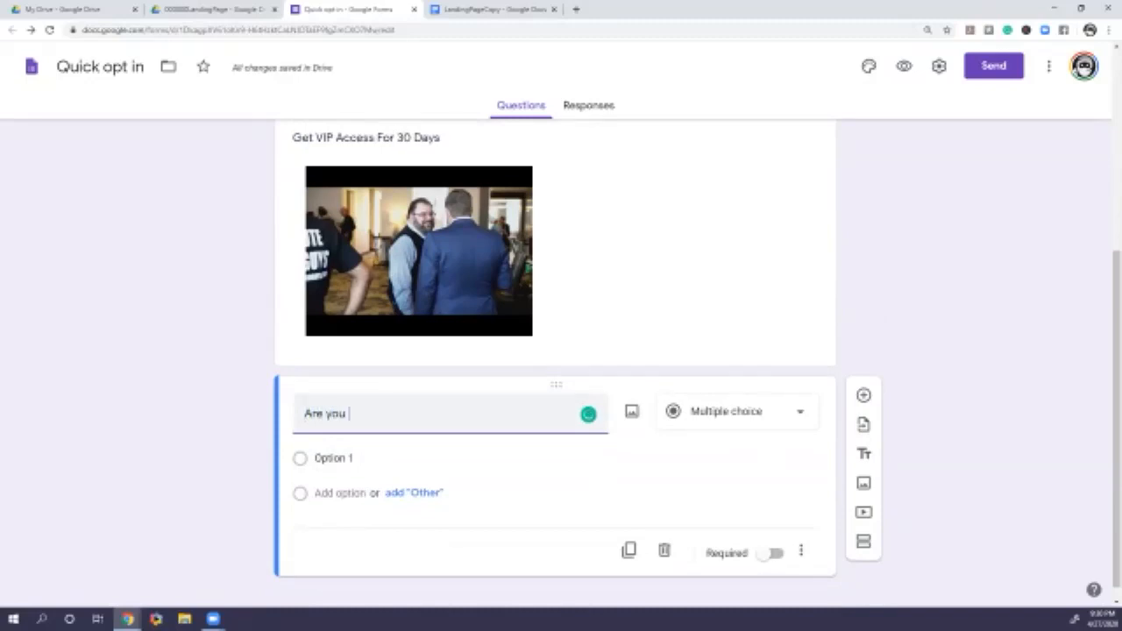
{"action": "type", "text": "ready to"}
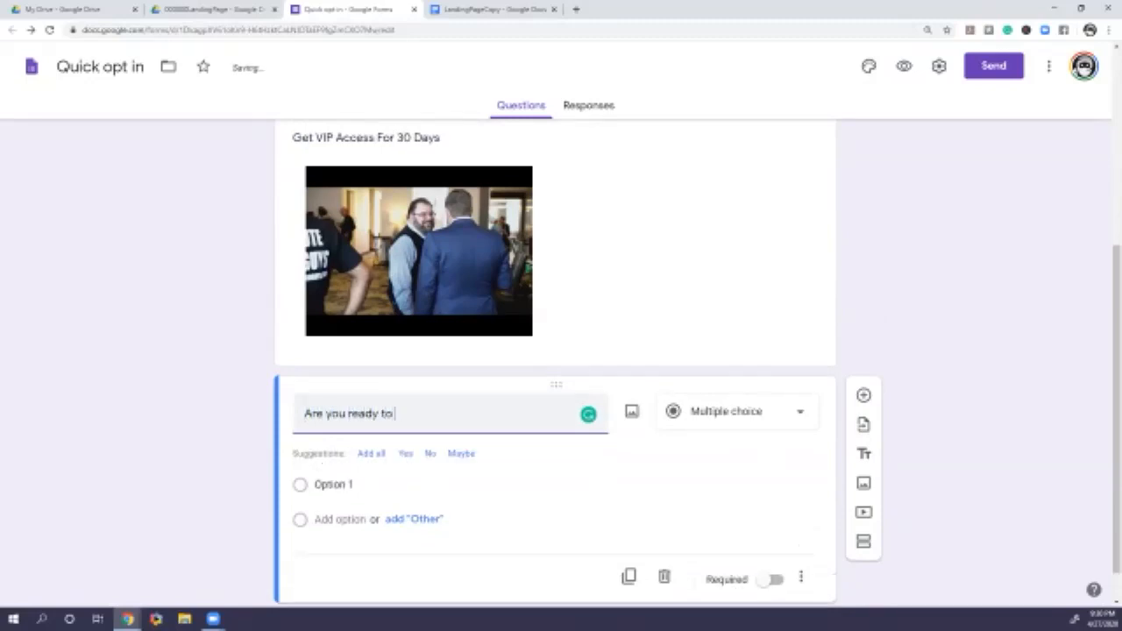
{"action": "type", "text": " fgrow ou"}
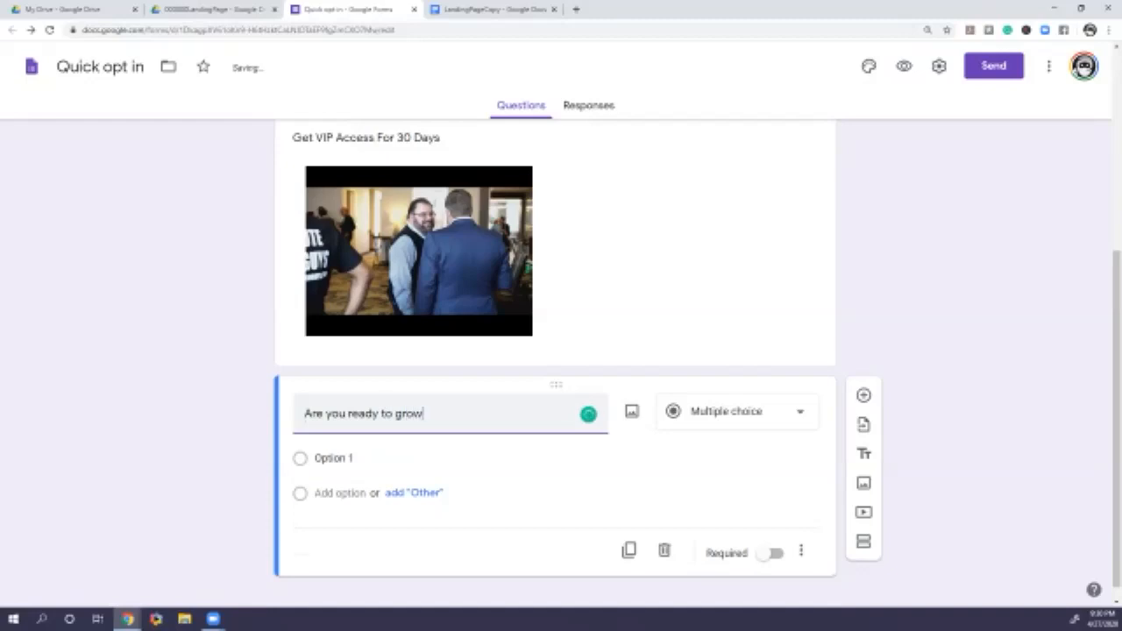
{"action": "key", "text": "BackSpace"}
{"action": "key", "text": "BackSpace"}
{"action": "type", "text": "your business?"}
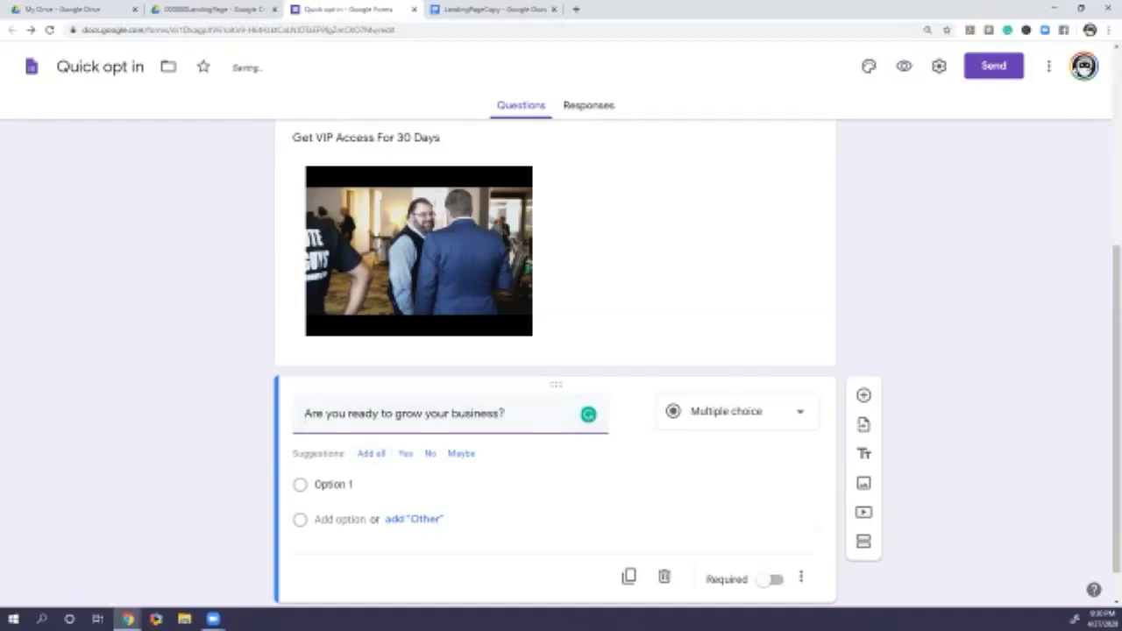
Give the business growth question the suggested options Yes and No, and make it required
{"action": "left_click", "coordinate": [405, 453]}
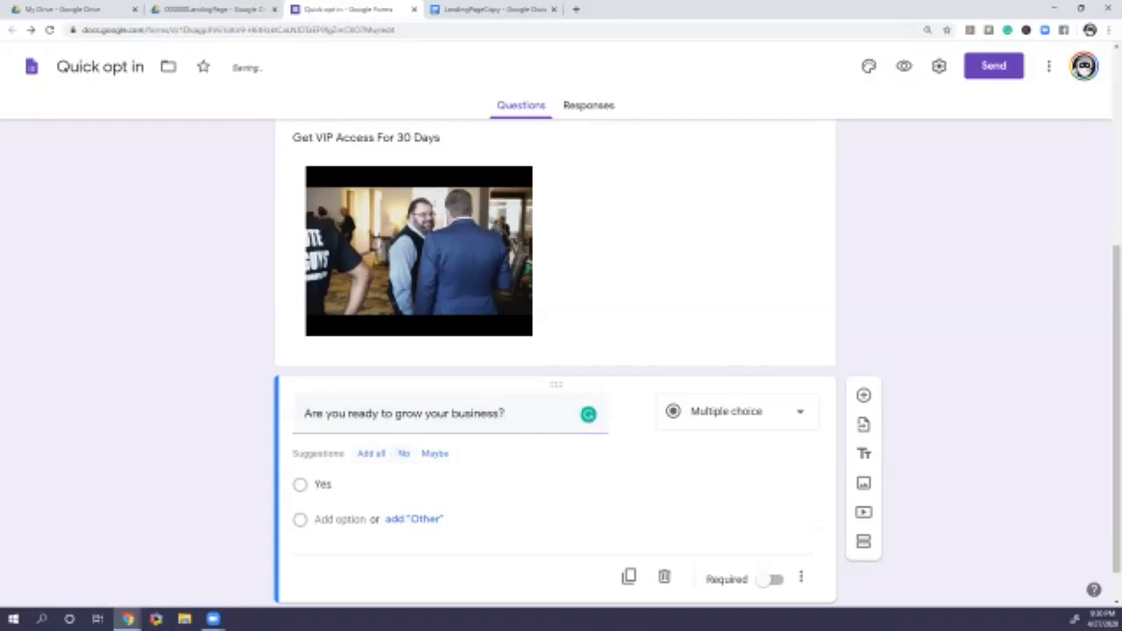
{"action": "left_click", "coordinate": [403, 453]}
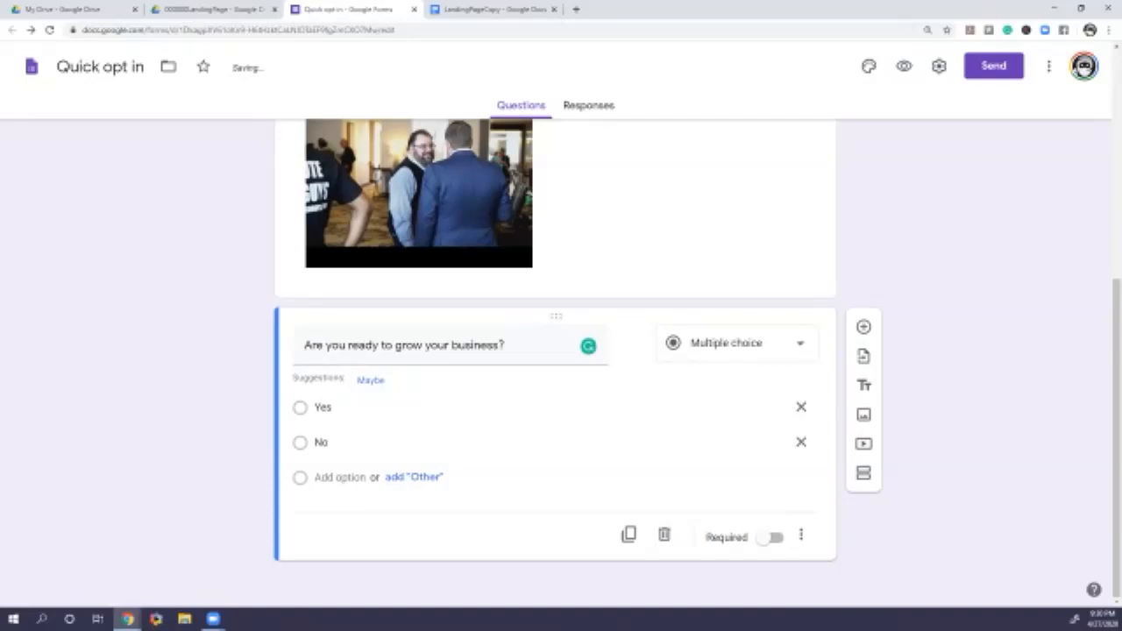
{"action": "left_click", "coordinate": [771, 536]}
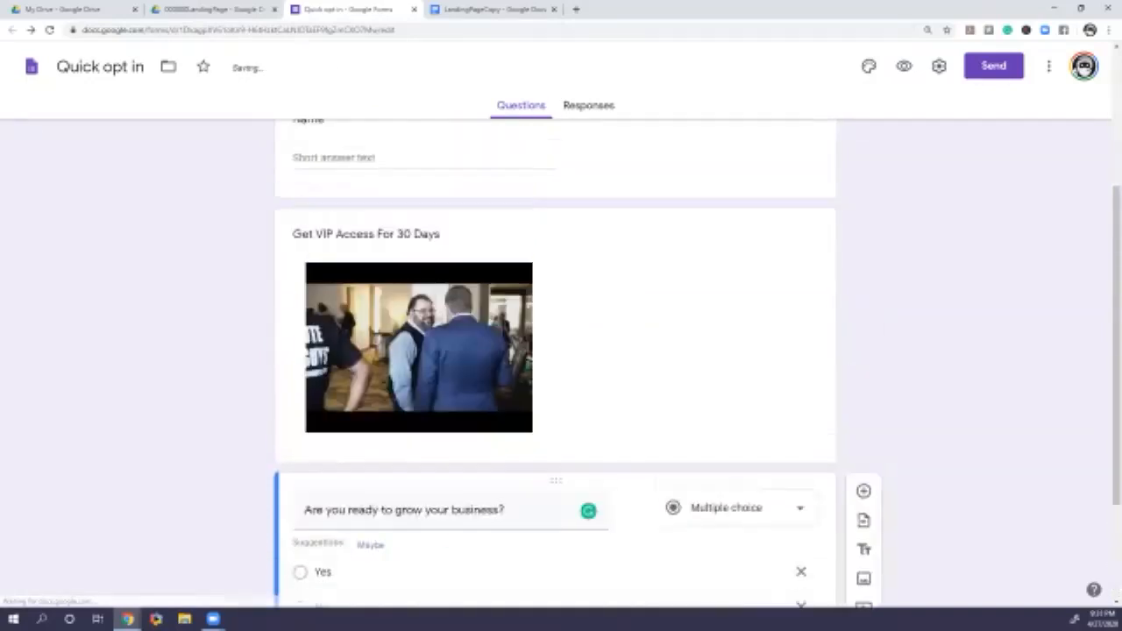
Link the form's responses to a new spreadsheet named "Quick opt in (Responses)" and return to the form's questions
{"action": "scroll", "coordinate": [555, 350], "scroll_direction": "up", "scroll_amount": 3}
{"action": "left_click", "coordinate": [588, 105]}
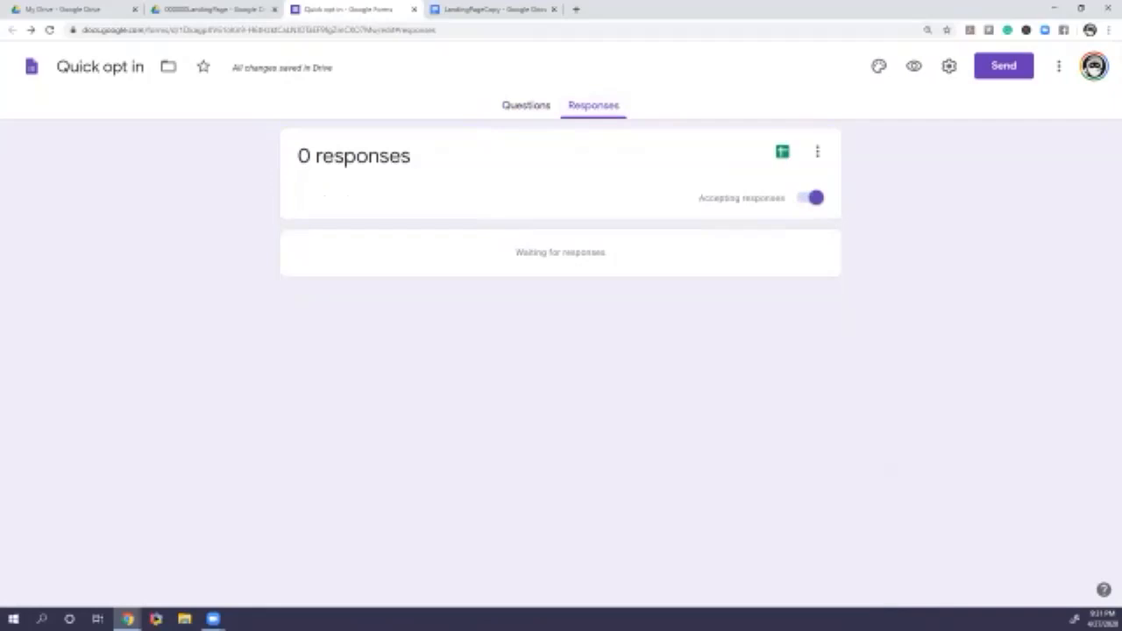
{"action": "left_click", "coordinate": [782, 151]}
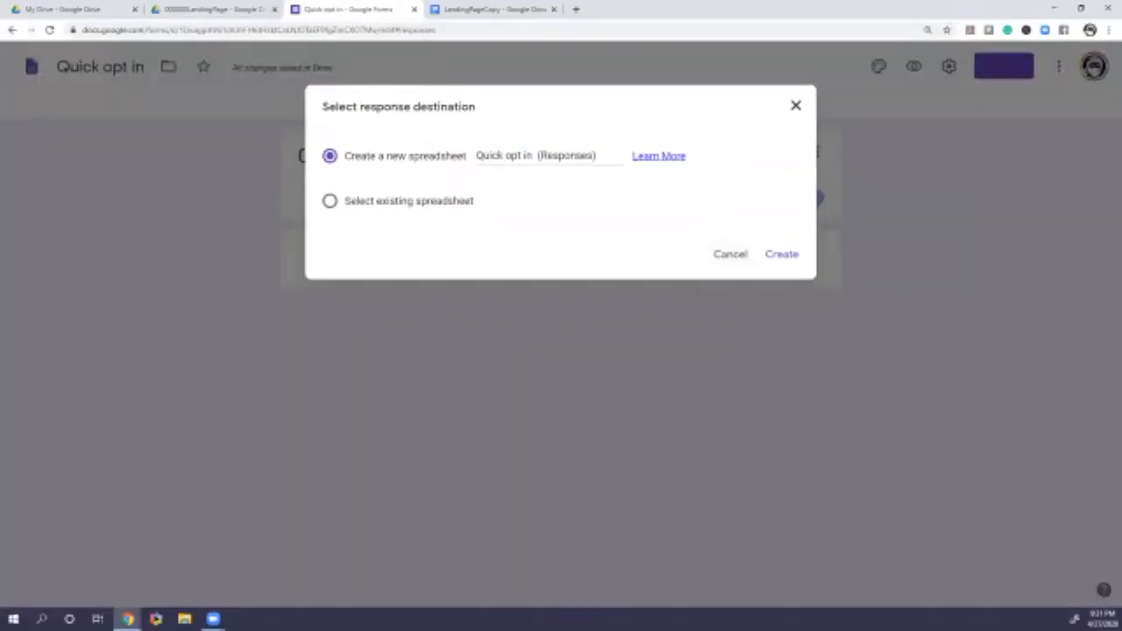
{"action": "left_click", "coordinate": [781, 253]}
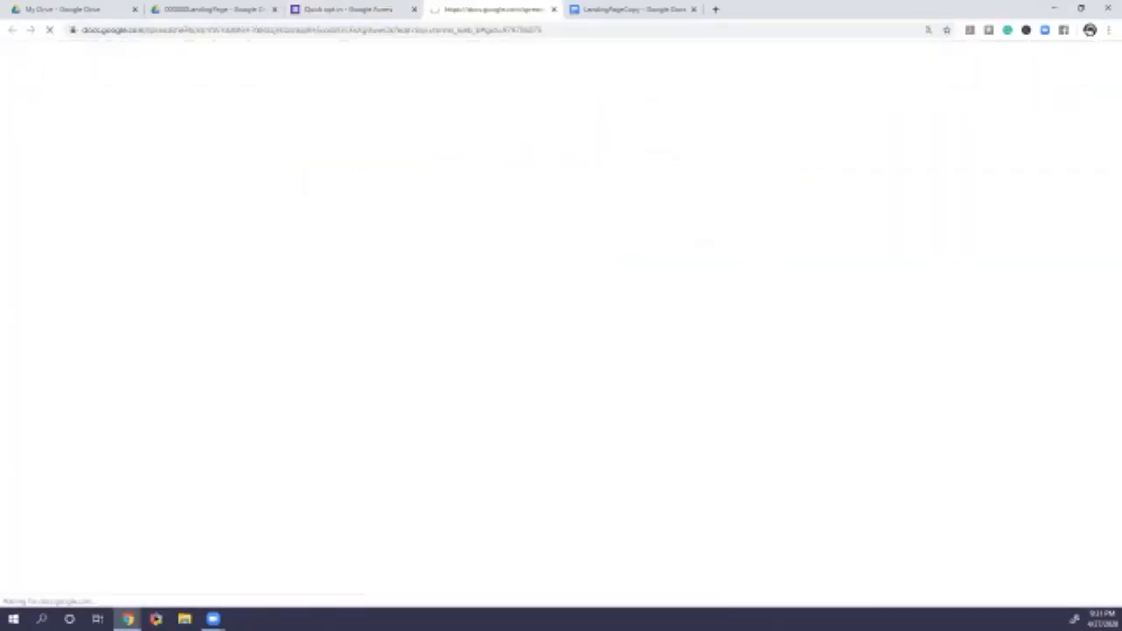
{"action": "left_click", "coordinate": [348, 9]}
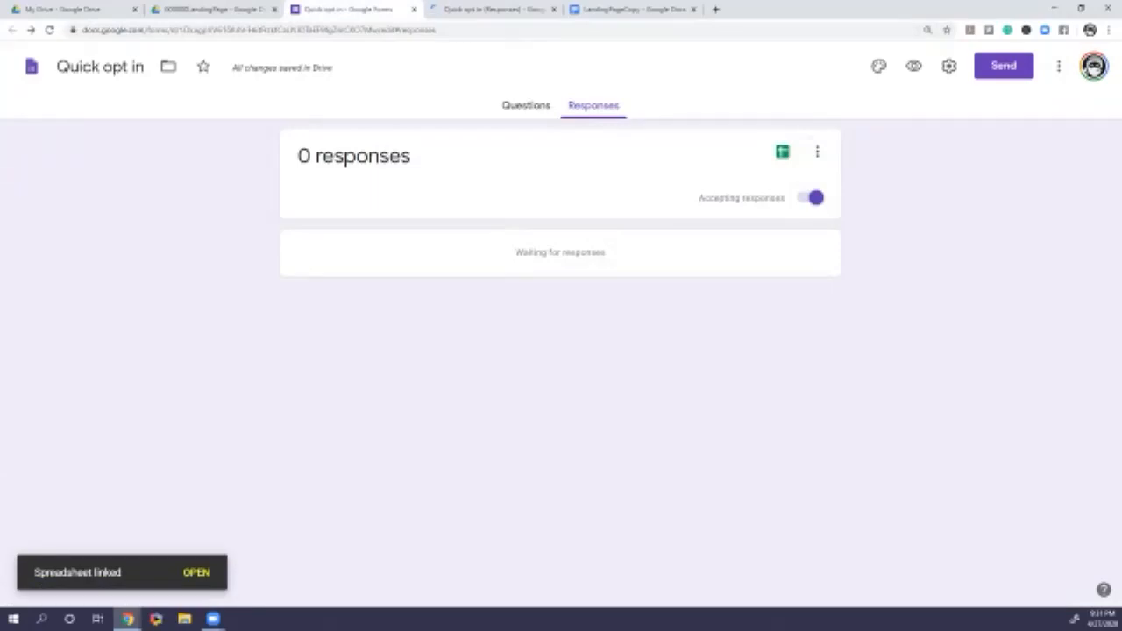
{"action": "left_click", "coordinate": [526, 105]}
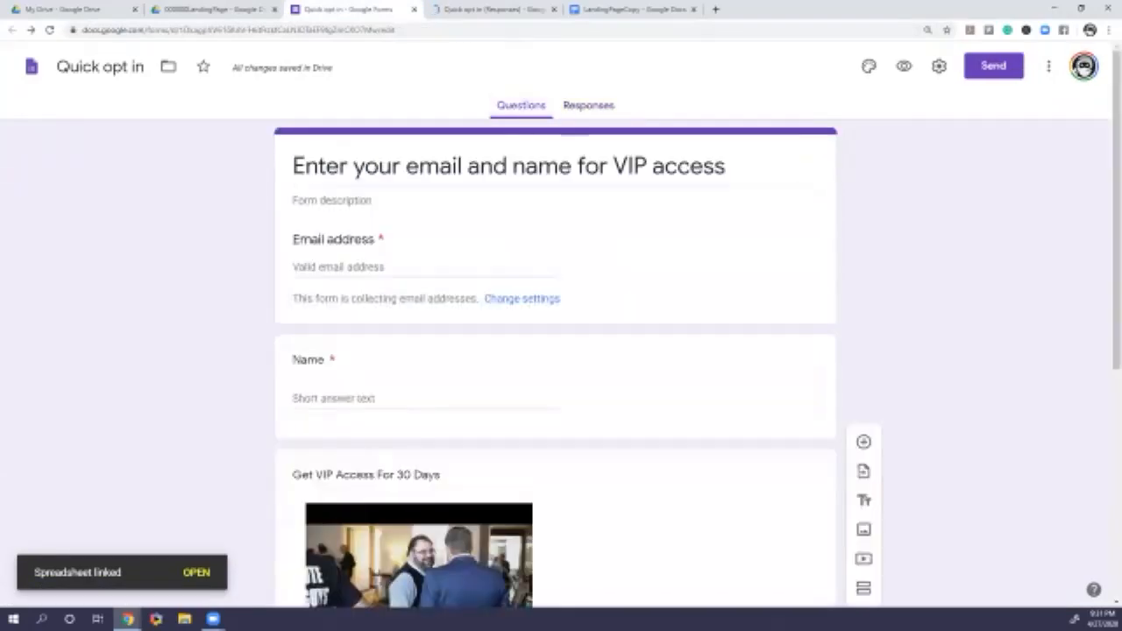
Try to upload the EdgeCon 2020 digital box set image as the form's header, cropped slightly higher, and close the header selection
{"action": "left_click", "coordinate": [869, 67]}
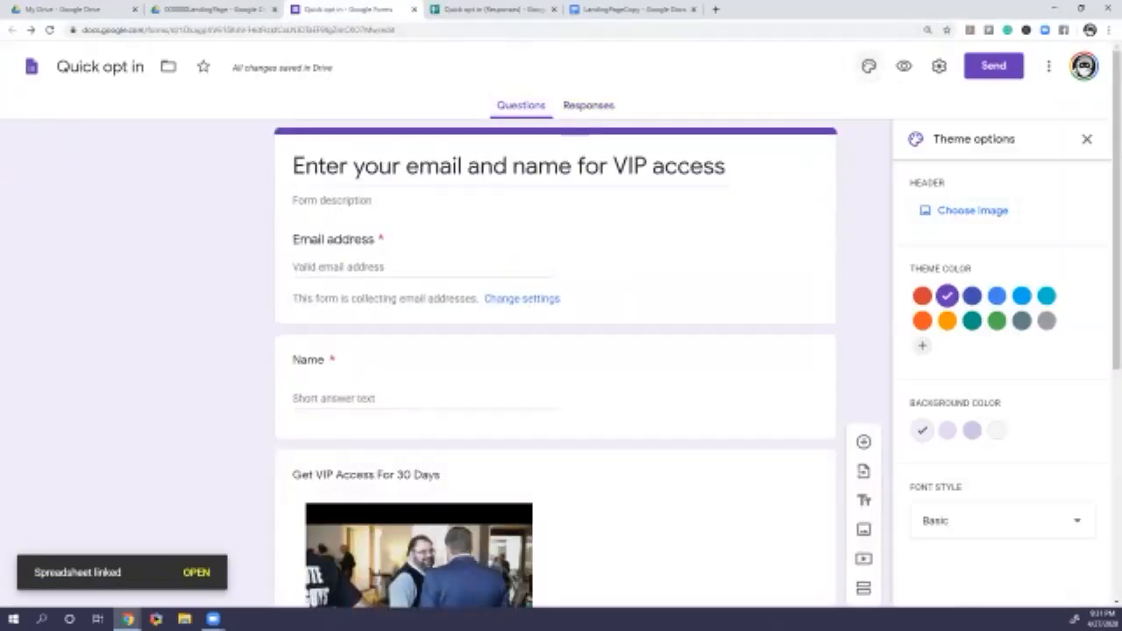
{"action": "left_click", "coordinate": [971, 211]}
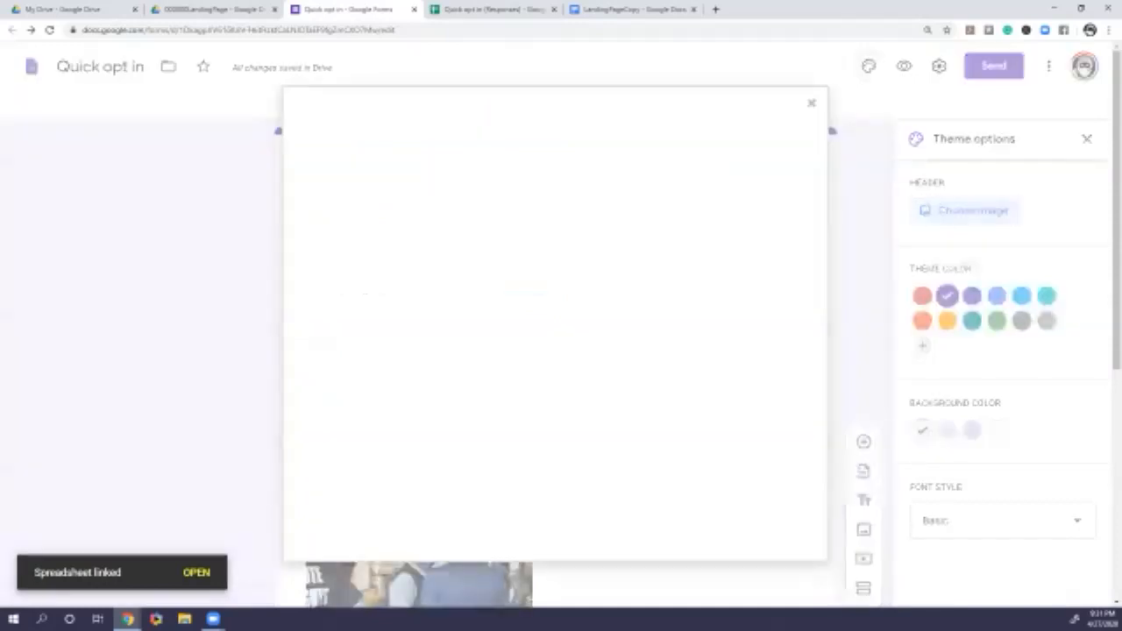
{"action": "left_click", "coordinate": [399, 158]}
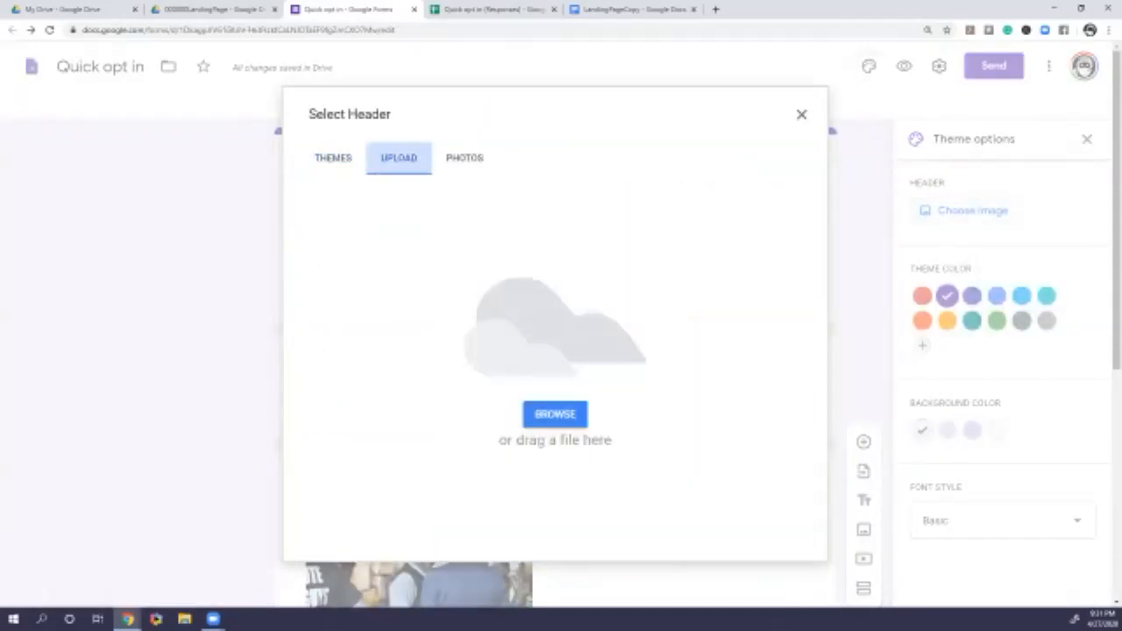
{"action": "left_click", "coordinate": [555, 414]}
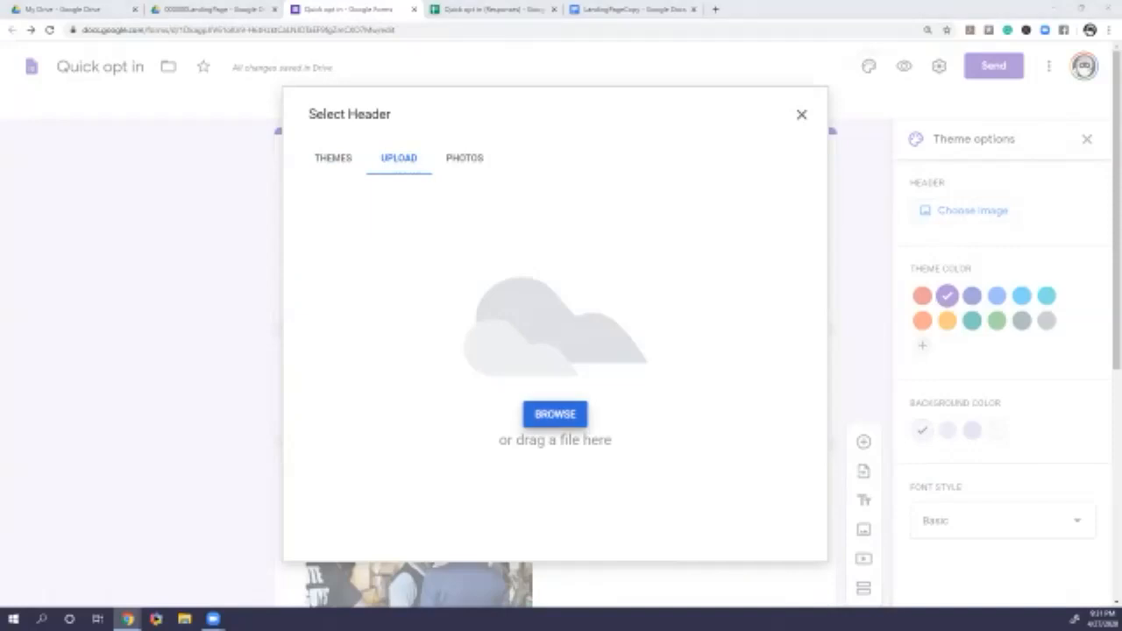
{"action": "left_click_drag", "start_coordinate": [136, 96], "coordinate": [513, 249]}
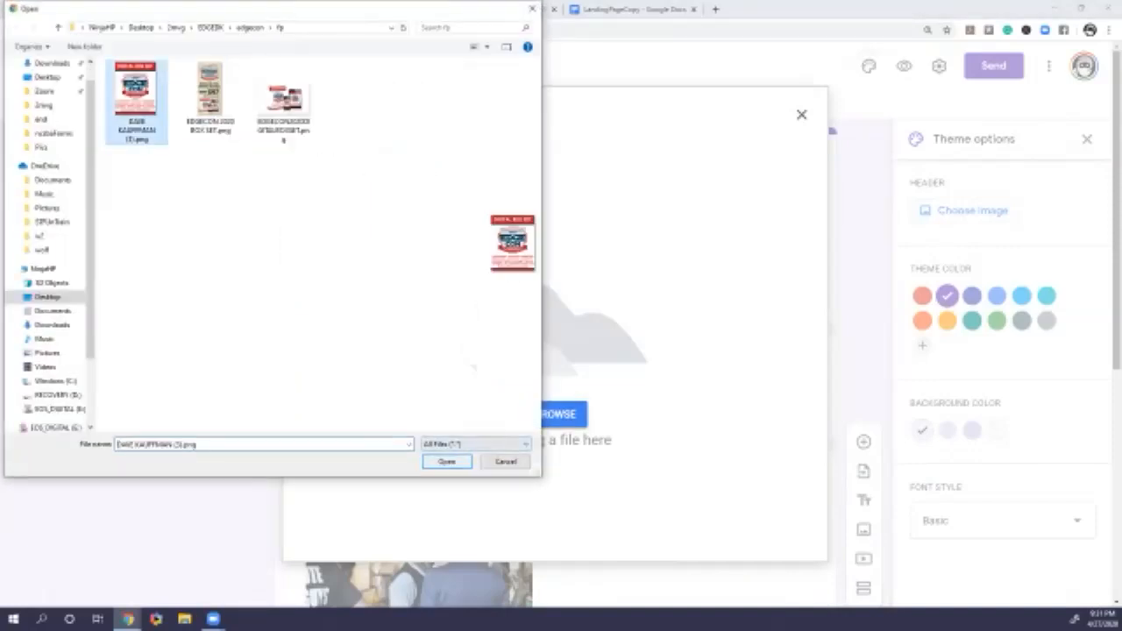
{"action": "left_click", "coordinate": [283, 98]}
{"action": "key", "text": "Return"}
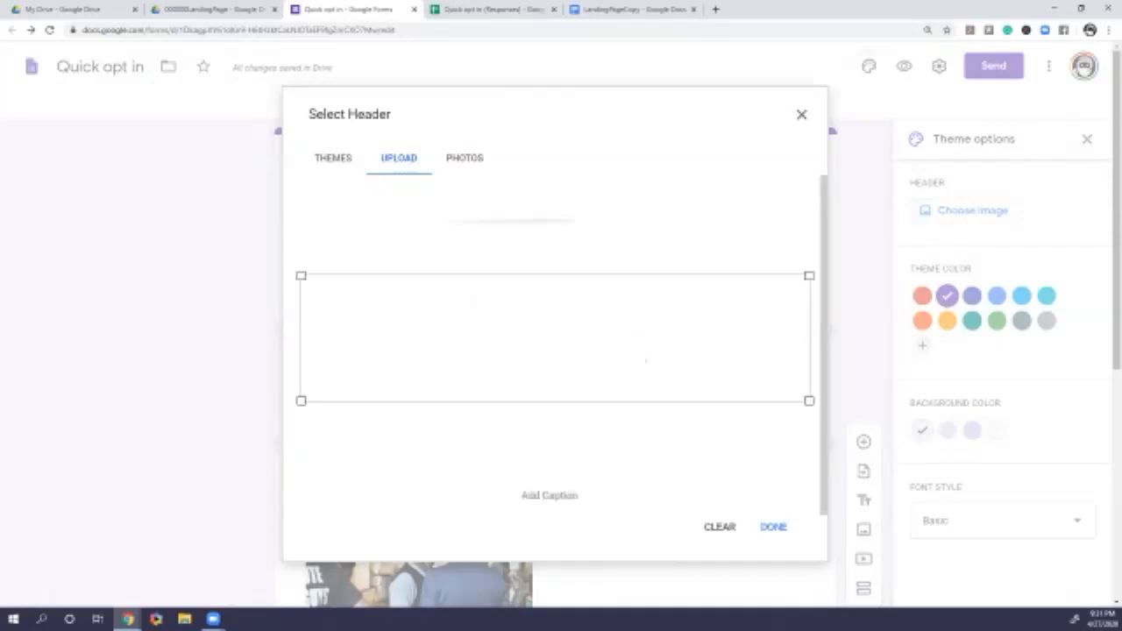
{"action": "mouse_move", "coordinate": [809, 400]}
{"action": "left_mouse_down"}
{"action": "mouse_move", "coordinate": [629, 355]}
{"action": "mouse_move", "coordinate": [808, 401]}
{"action": "left_mouse_up"}
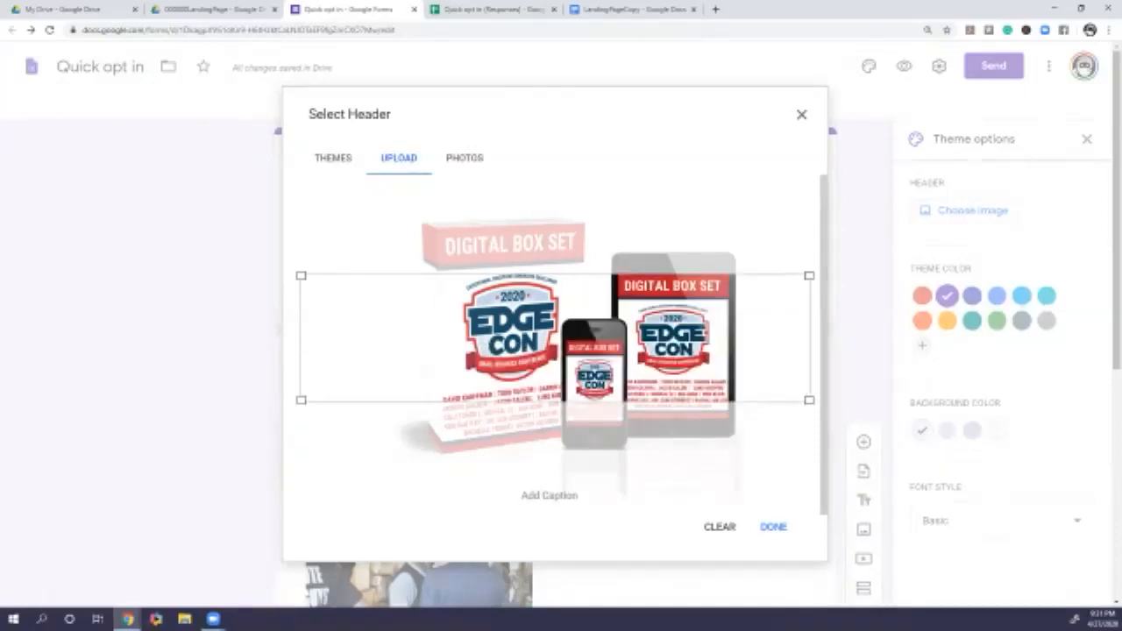
{"action": "mouse_move", "coordinate": [554, 338]}
{"action": "left_mouse_down"}
{"action": "mouse_move", "coordinate": [555, 278]}
{"action": "mouse_move", "coordinate": [555, 323]}
{"action": "left_mouse_up"}
{"action": "left_click", "coordinate": [773, 527]}
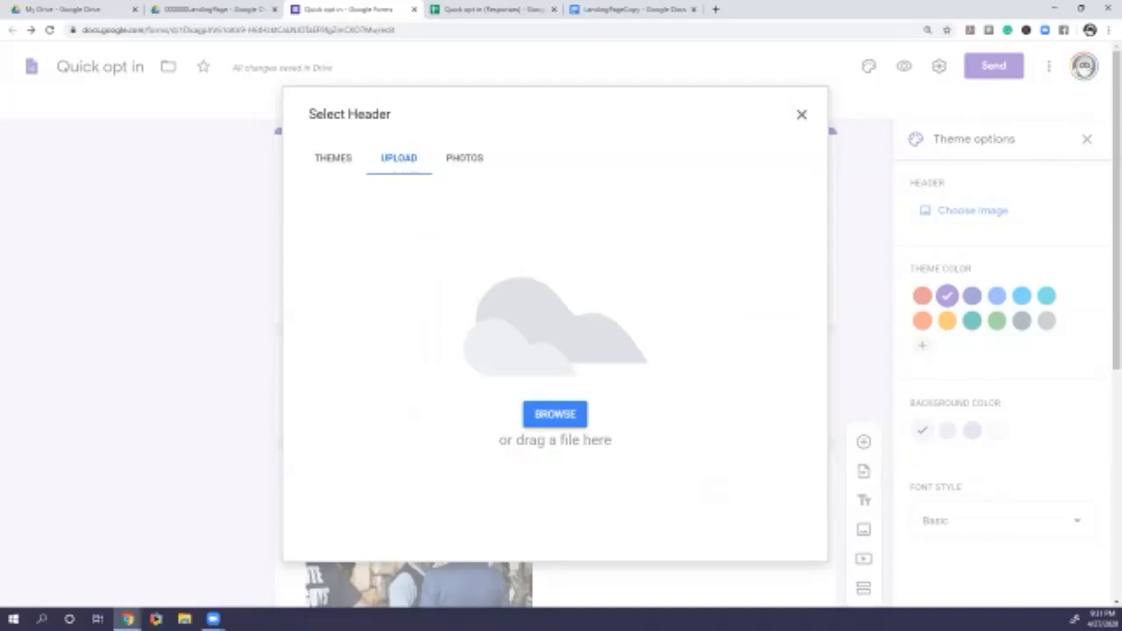
{"action": "left_click", "coordinate": [801, 114]}
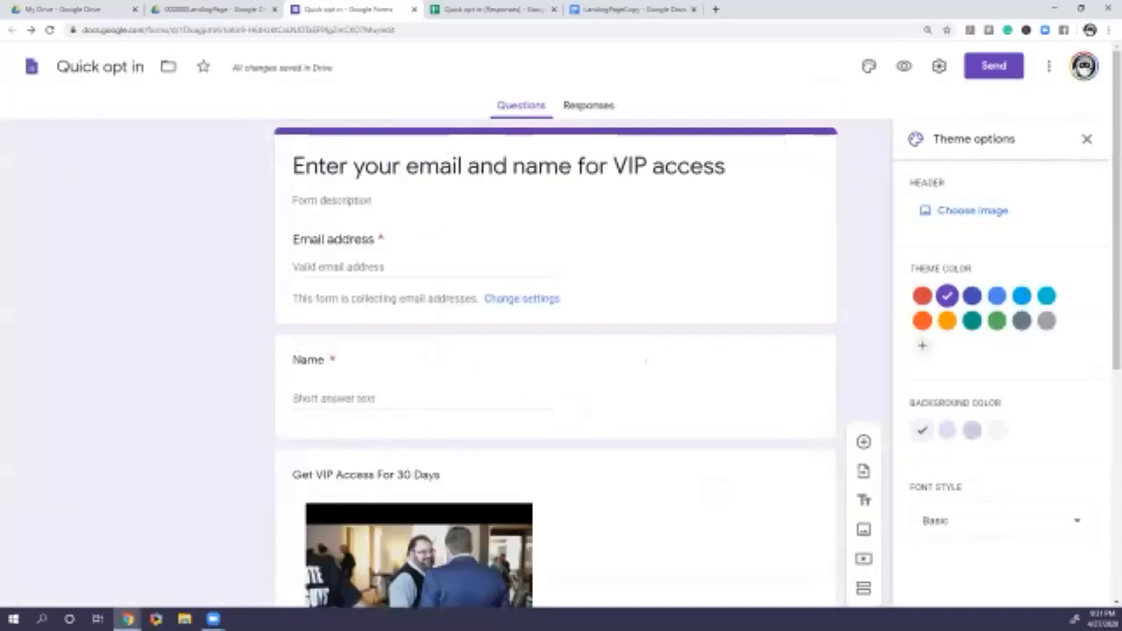
Set the form's header to the Night out theme image of people socializing in a lounge
{"action": "left_click", "coordinate": [868, 67]}
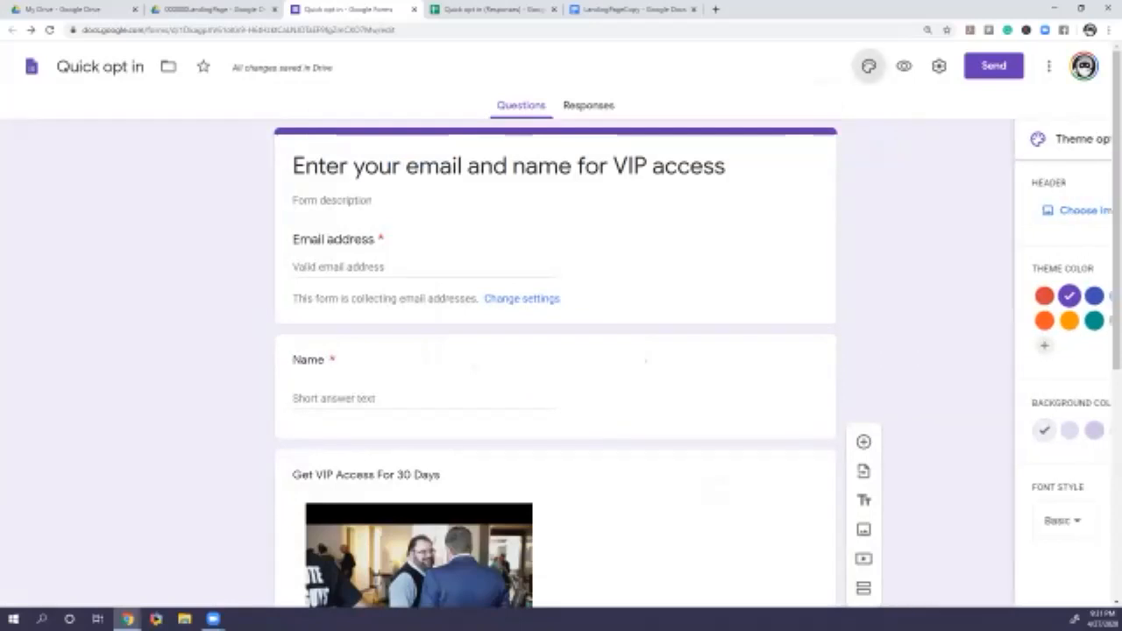
{"action": "left_click", "coordinate": [868, 67]}
{"action": "left_click", "coordinate": [965, 210]}
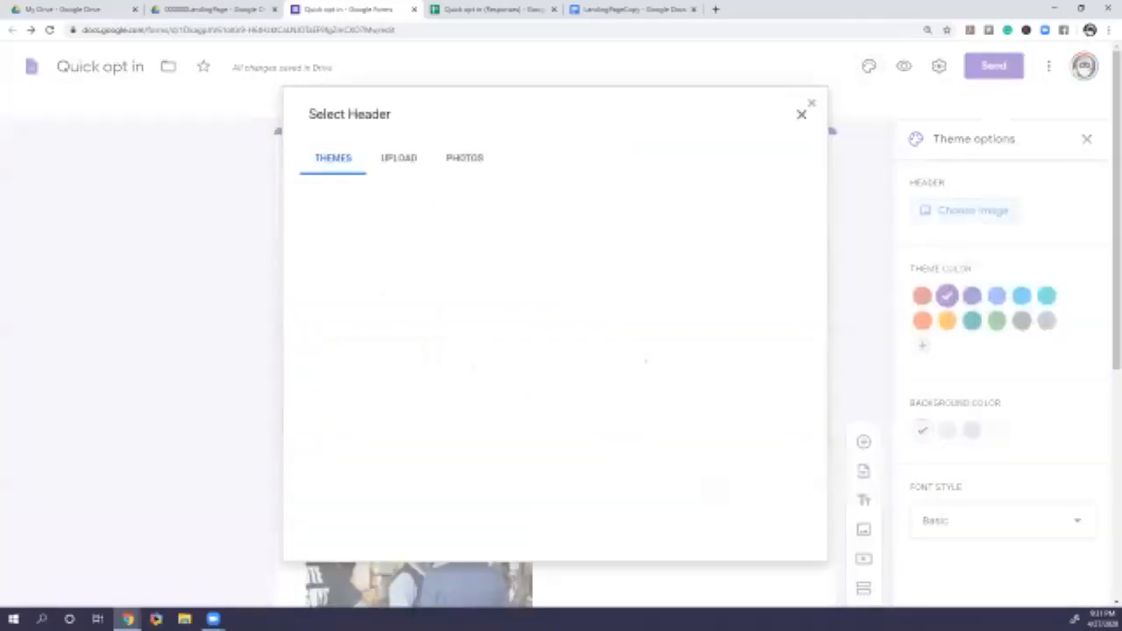
{"action": "scroll", "coordinate": [624, 368], "scroll_direction": "down", "scroll_amount": 6}
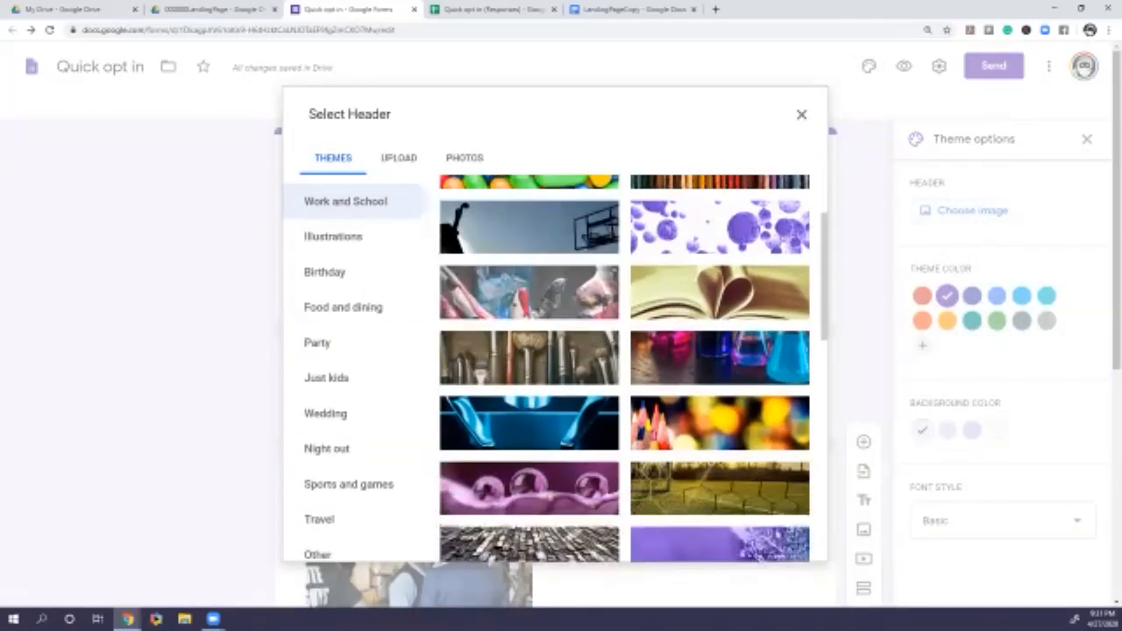
{"action": "scroll", "coordinate": [624, 368], "scroll_direction": "down", "scroll_amount": 3}
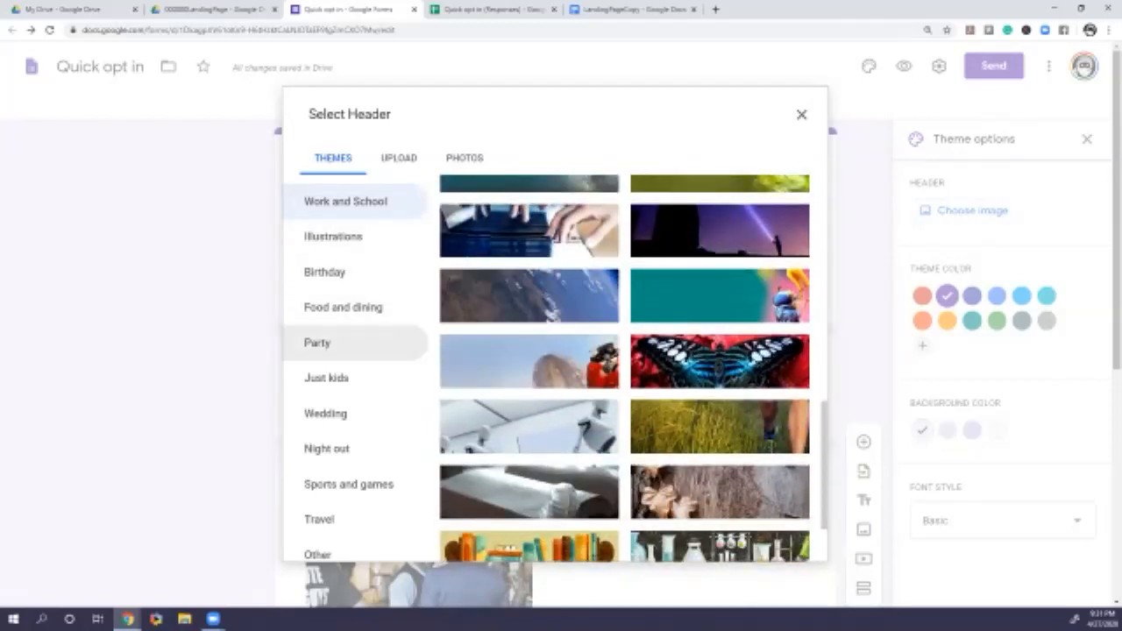
{"action": "scroll", "coordinate": [351, 350], "scroll_direction": "down", "scroll_amount": 2}
{"action": "left_click", "coordinate": [350, 402]}
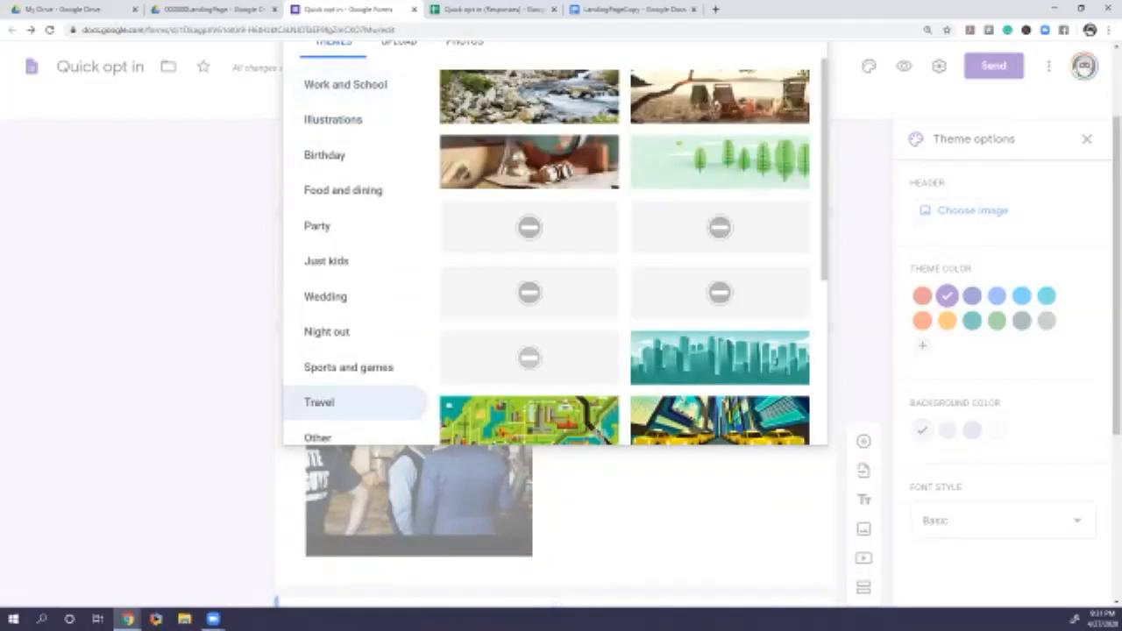
{"action": "scroll", "coordinate": [624, 263], "scroll_direction": "up", "scroll_amount": 2}
{"action": "scroll", "coordinate": [624, 368], "scroll_direction": "down", "scroll_amount": 2}
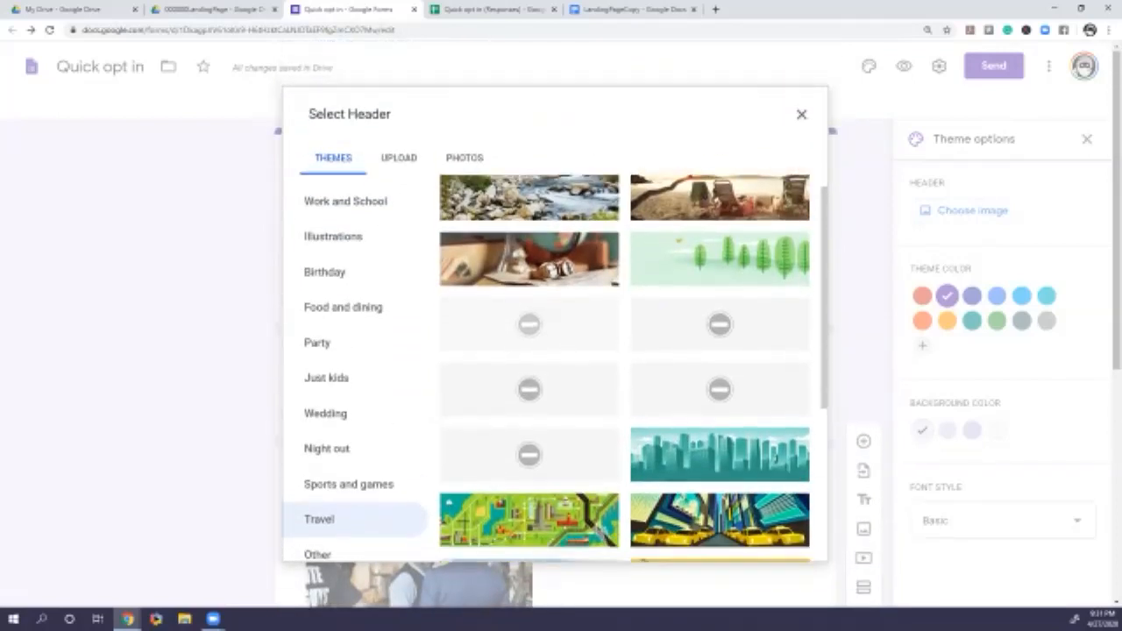
{"action": "scroll", "coordinate": [624, 368], "scroll_direction": "down", "scroll_amount": 3}
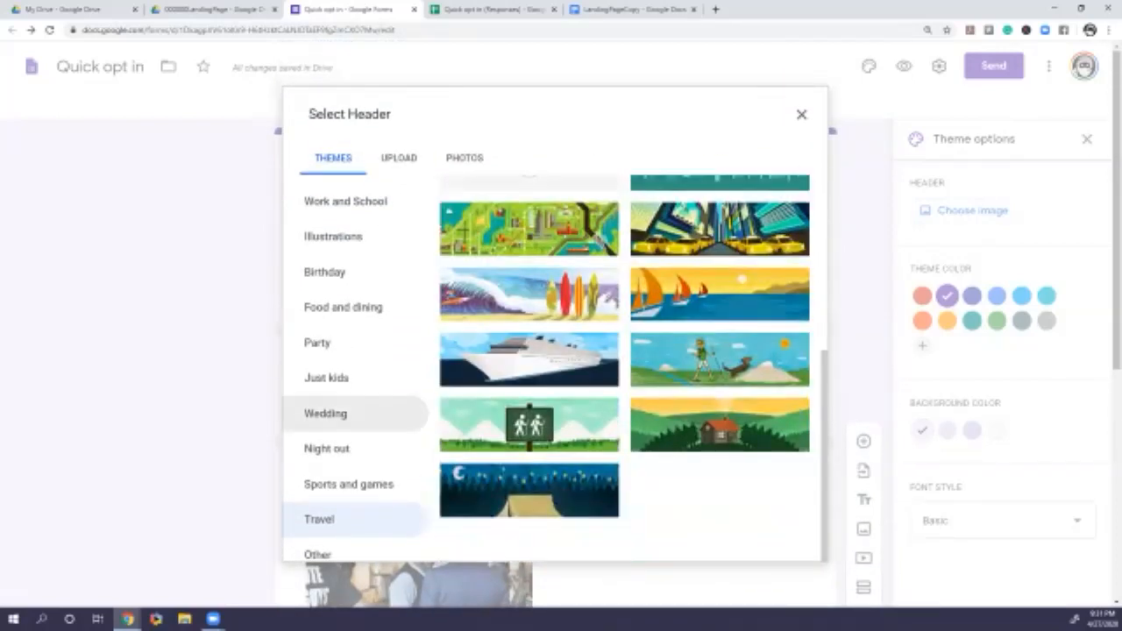
{"action": "left_click", "coordinate": [350, 448]}
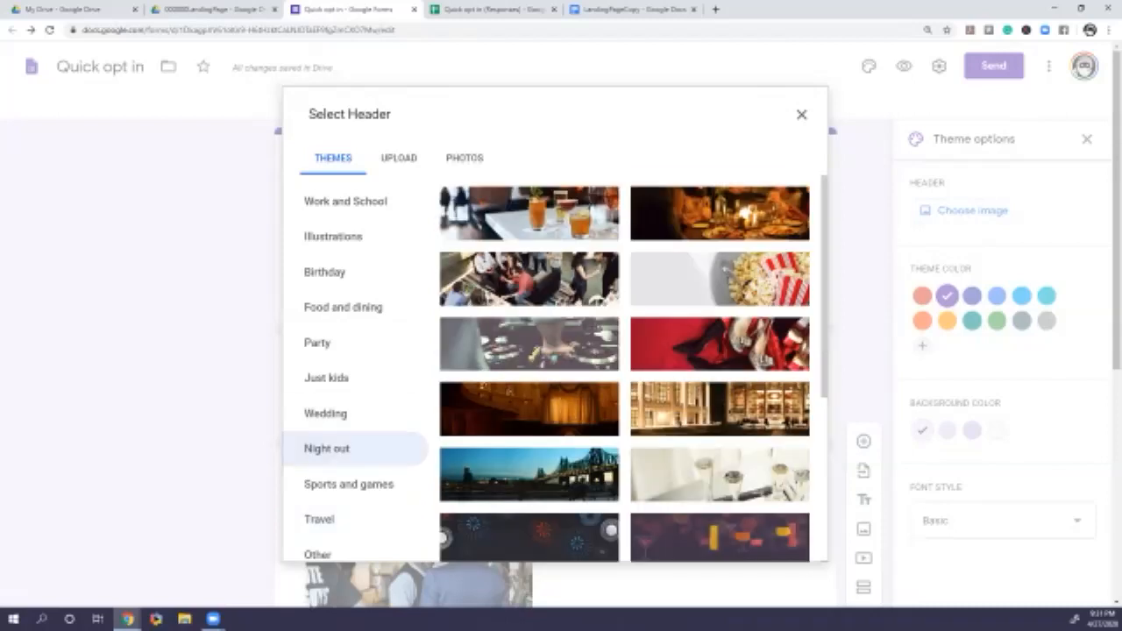
{"action": "left_click", "coordinate": [530, 279]}
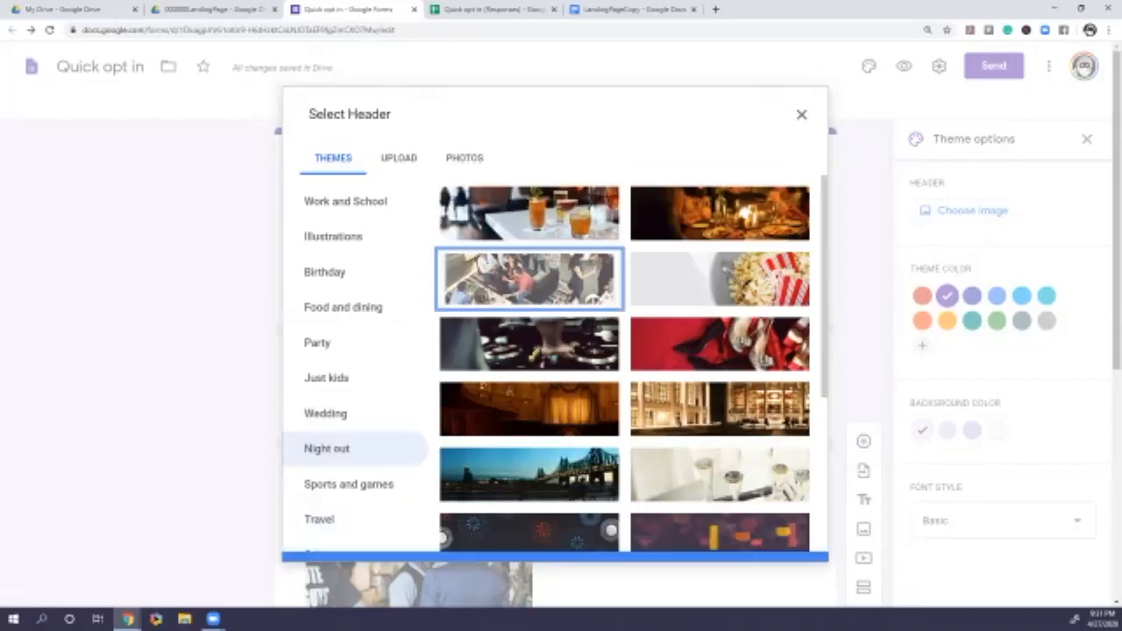
{"action": "left_click", "coordinate": [789, 543]}
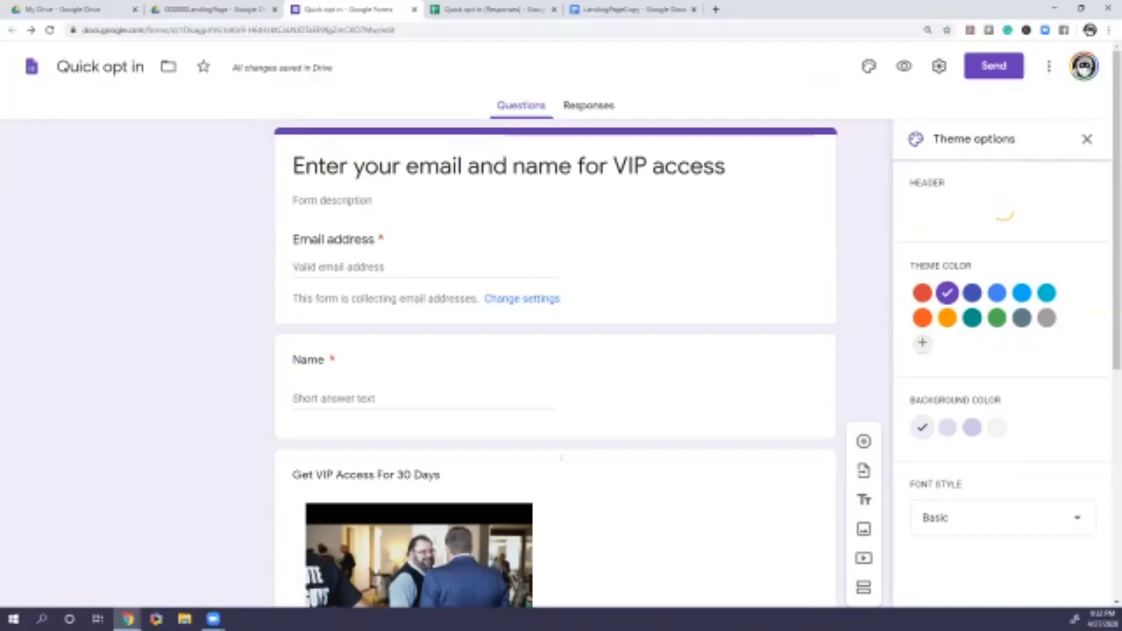
Add a custom black theme color and apply the darkest gray background color to the form
{"action": "left_click", "coordinate": [922, 343]}
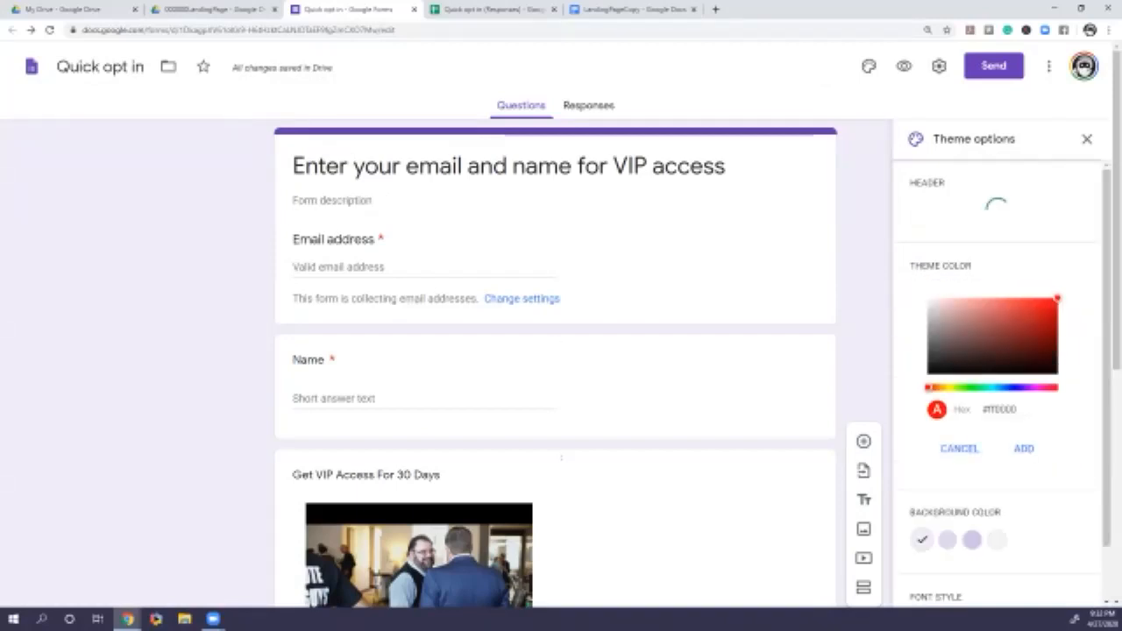
{"action": "left_click_drag", "start_coordinate": [1015, 320], "coordinate": [931, 371]}
{"action": "left_click", "coordinate": [1023, 448]}
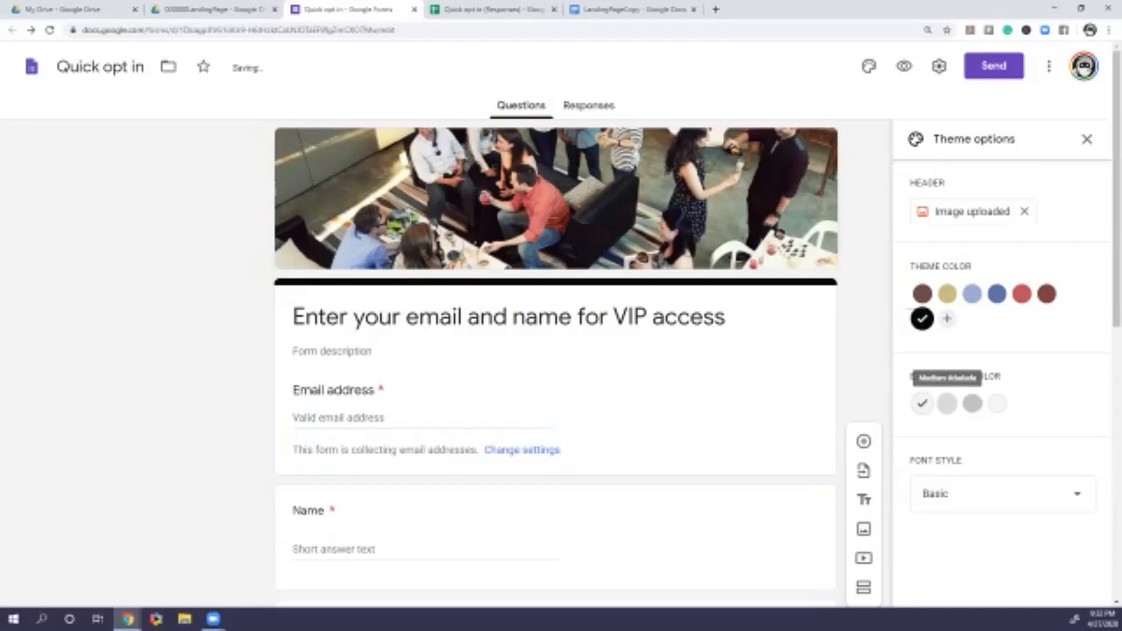
{"action": "left_click", "coordinate": [971, 403]}
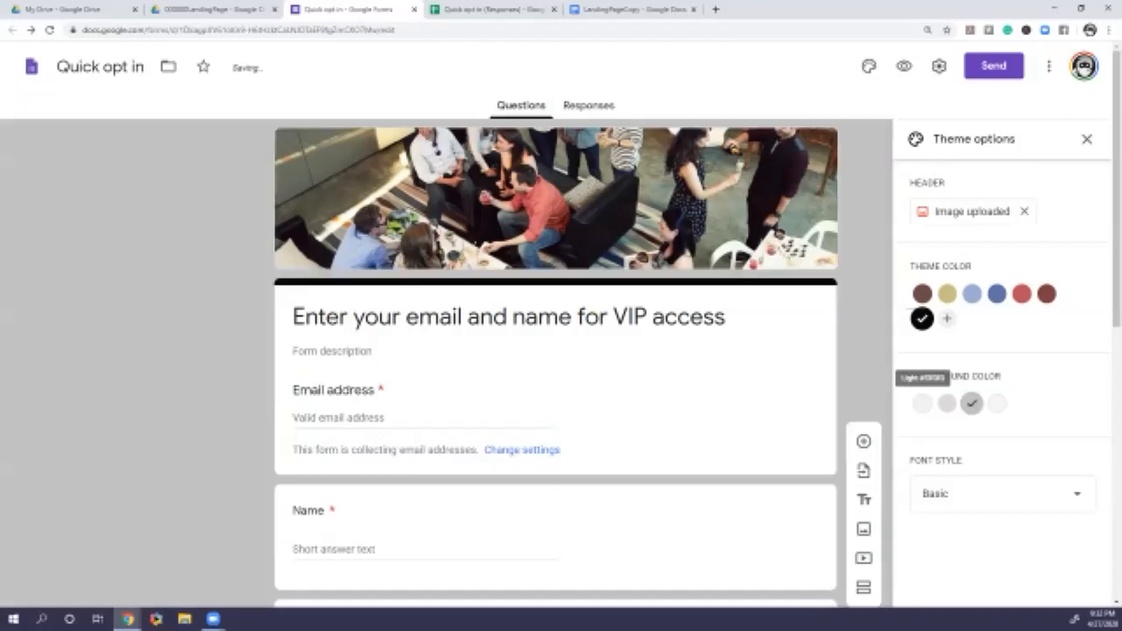
Move the "Get VIP Access For 30 Days" video above the Name question
{"action": "scroll", "coordinate": [971, 404], "scroll_direction": "down", "scroll_amount": 2}
{"action": "scroll", "coordinate": [765, 443], "scroll_direction": "down", "scroll_amount": 4}
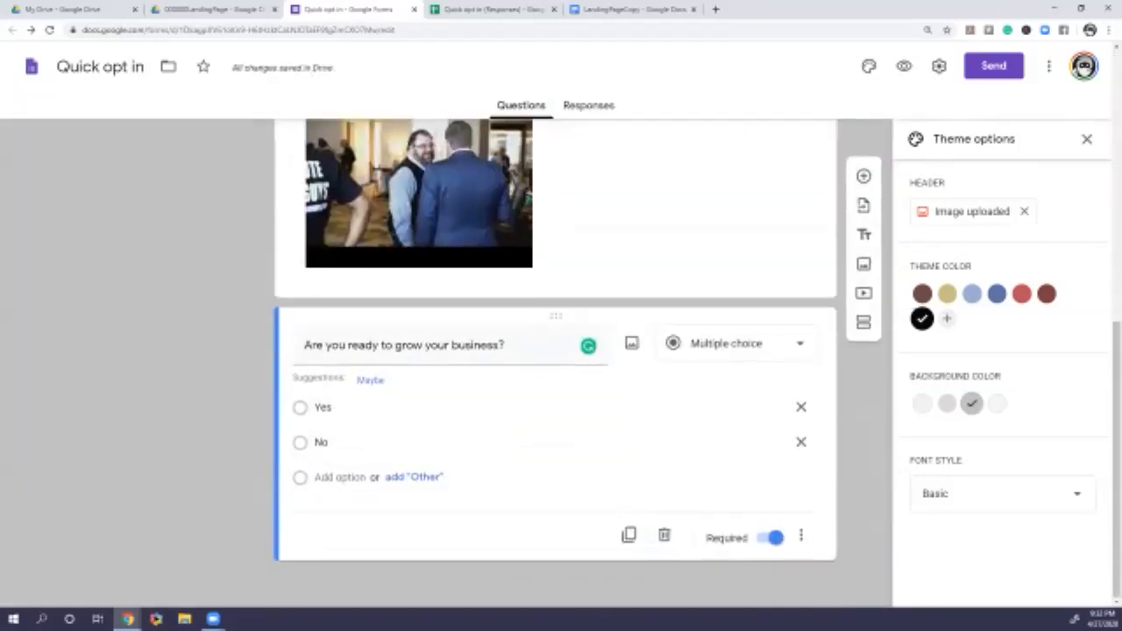
{"action": "scroll", "coordinate": [765, 442], "scroll_direction": "up", "scroll_amount": 2}
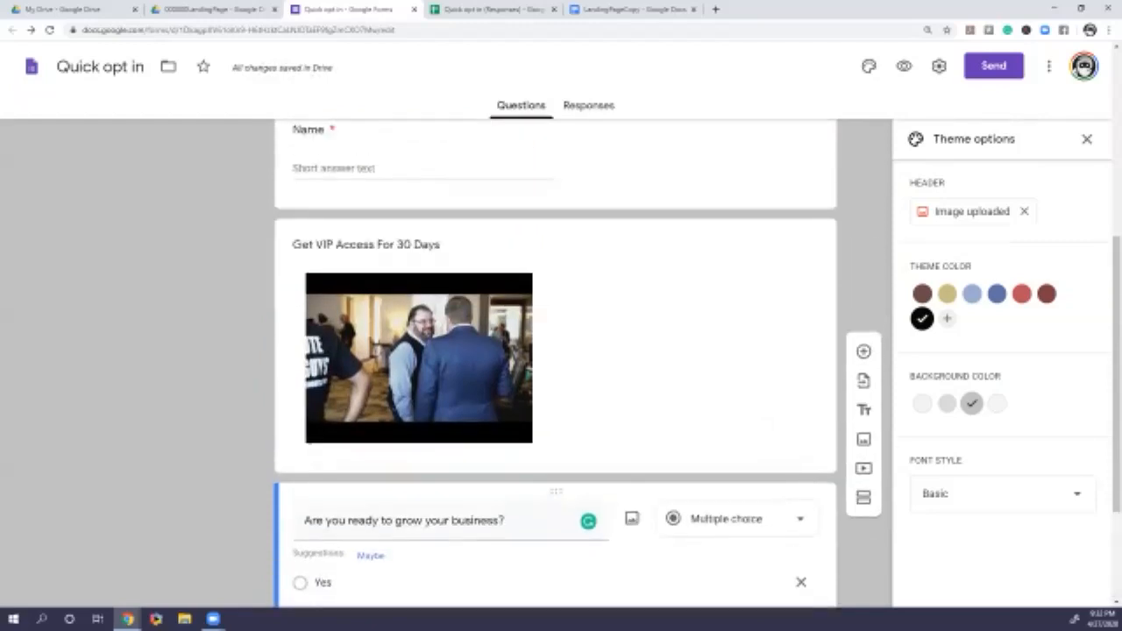
{"action": "scroll", "coordinate": [765, 442], "scroll_direction": "up", "scroll_amount": 2}
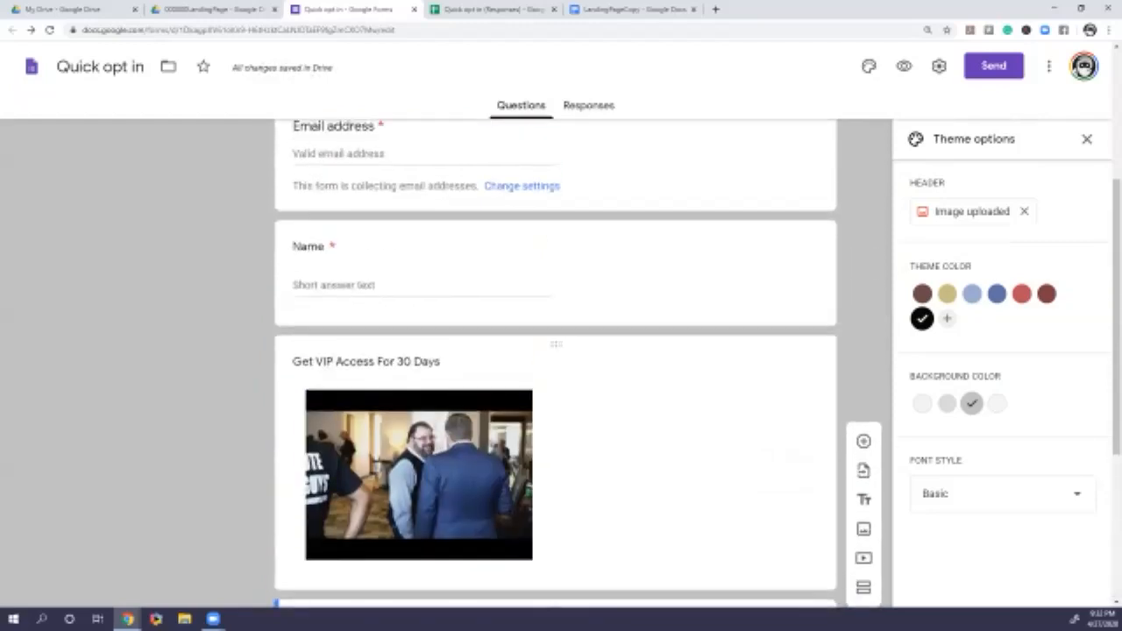
{"action": "left_click_drag", "start_coordinate": [556, 344], "coordinate": [556, 228]}
{"action": "scroll", "coordinate": [560, 263], "scroll_direction": "up", "scroll_amount": 3}
{"action": "scroll", "coordinate": [561, 263], "scroll_direction": "down", "scroll_amount": 4}
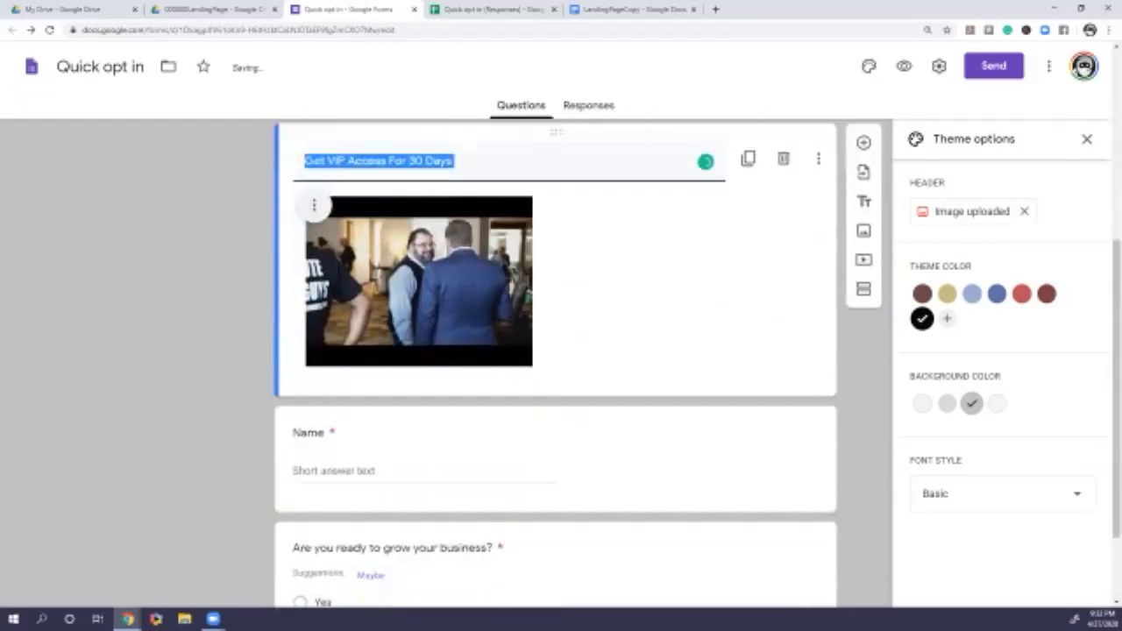
Review the order of the form's sections from the header image down to the business growth question
{"action": "scroll", "coordinate": [555, 263], "scroll_direction": "down", "scroll_amount": 2}
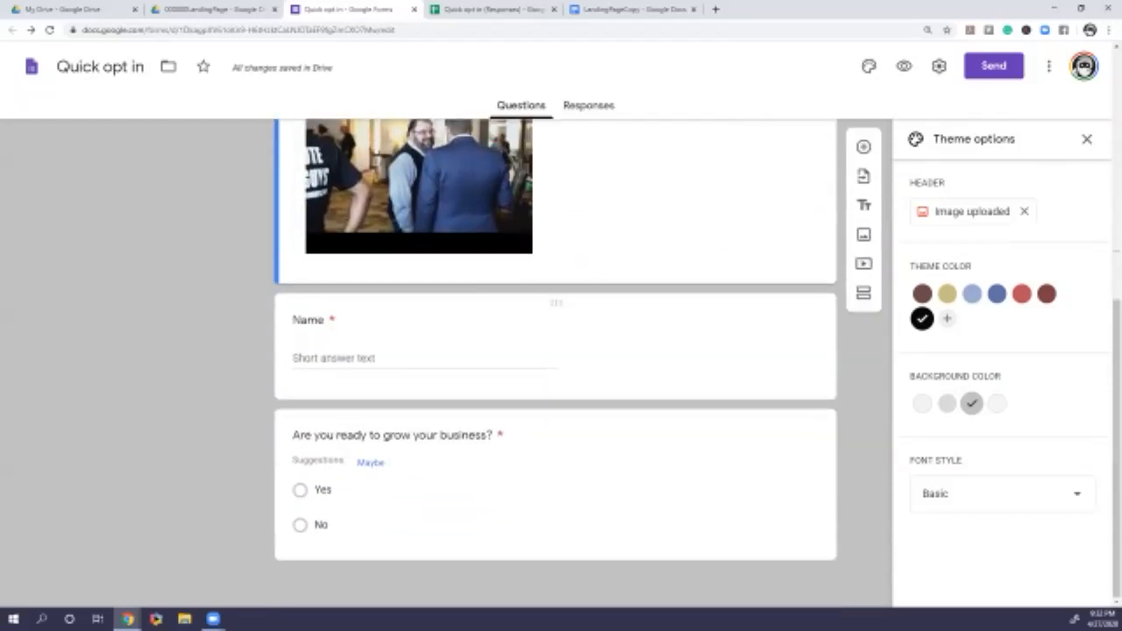
{"action": "left_click_drag", "start_coordinate": [554, 417], "coordinate": [556, 390]}
{"action": "scroll", "coordinate": [555, 395], "scroll_direction": "up", "scroll_amount": 4}
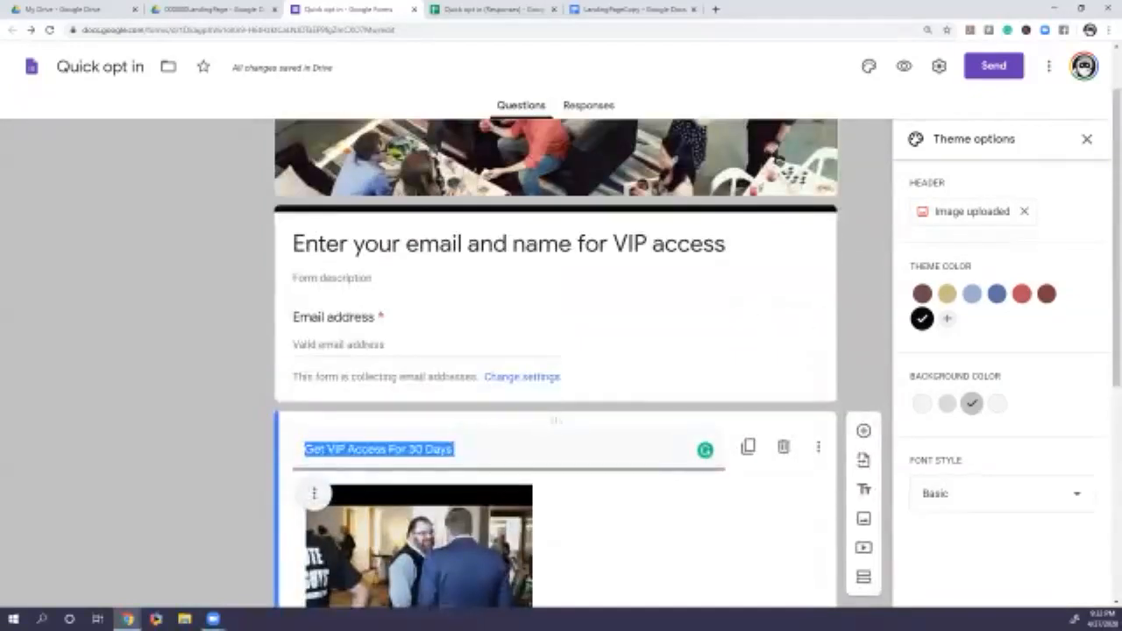
{"action": "scroll", "coordinate": [555, 368], "scroll_direction": "down", "scroll_amount": 2}
{"action": "scroll", "coordinate": [556, 350], "scroll_direction": "up", "scroll_amount": 1}
{"action": "scroll", "coordinate": [555, 350], "scroll_direction": "down", "scroll_amount": 3}
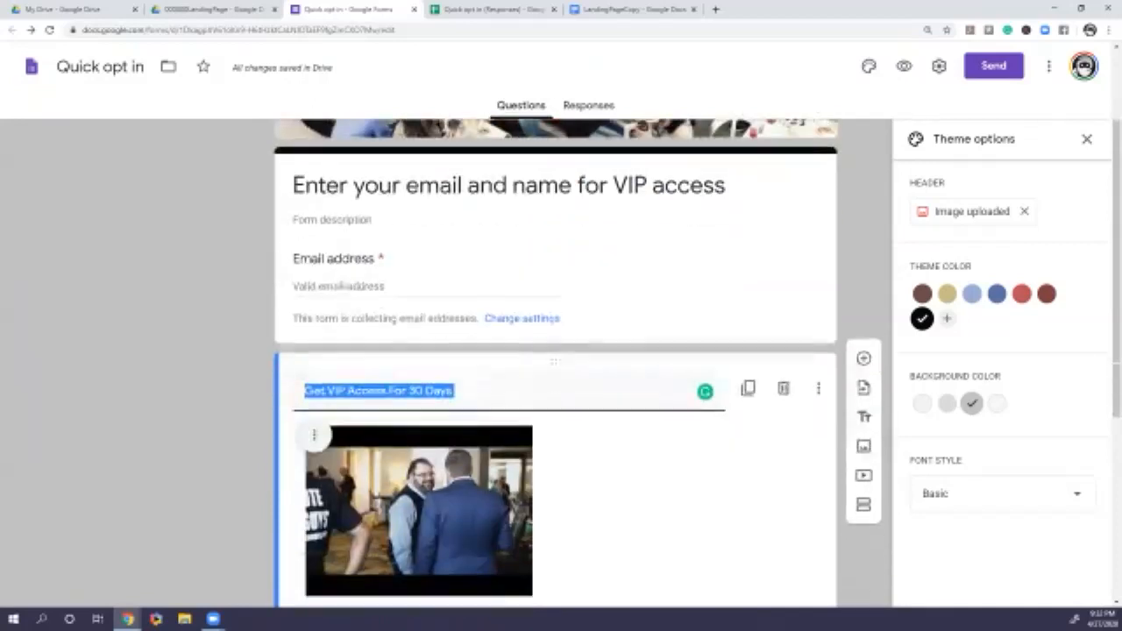
{"action": "scroll", "coordinate": [555, 350], "scroll_direction": "up", "scroll_amount": 3}
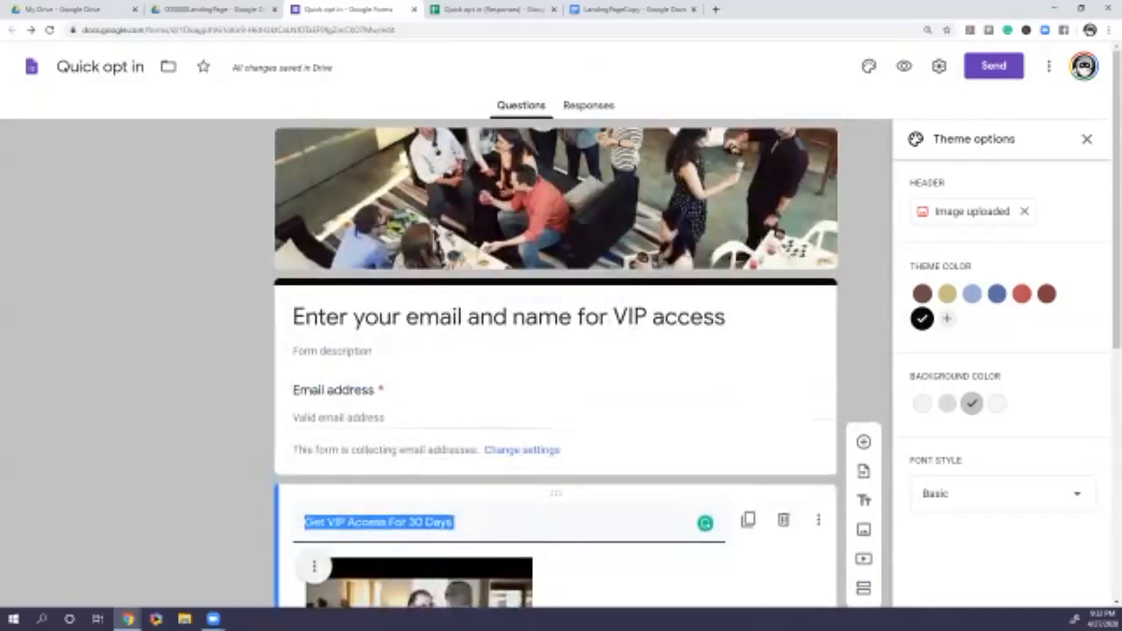
View the form's responses and look over the available response options
{"action": "left_click", "coordinate": [589, 106]}
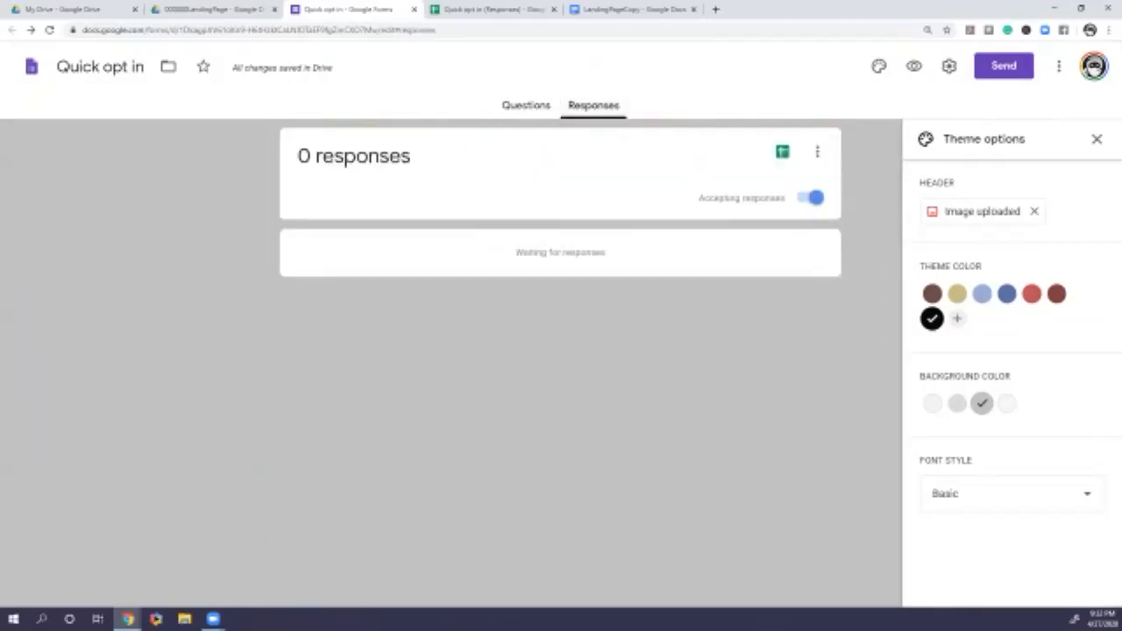
{"action": "left_click", "coordinate": [817, 151]}
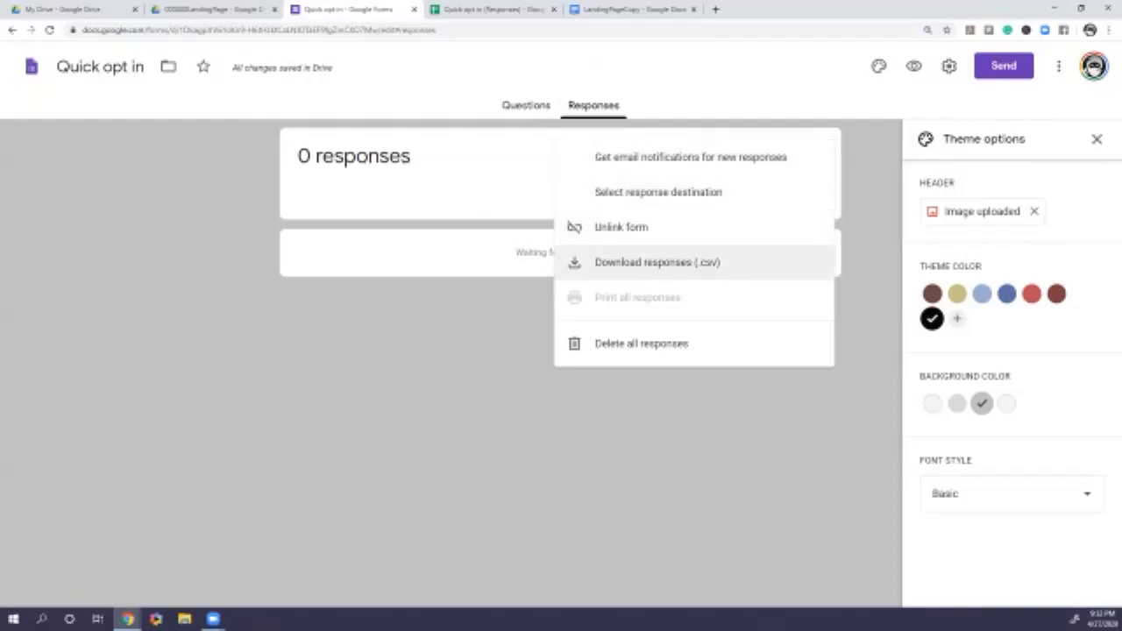
{"action": "left_click", "coordinate": [867, 229]}
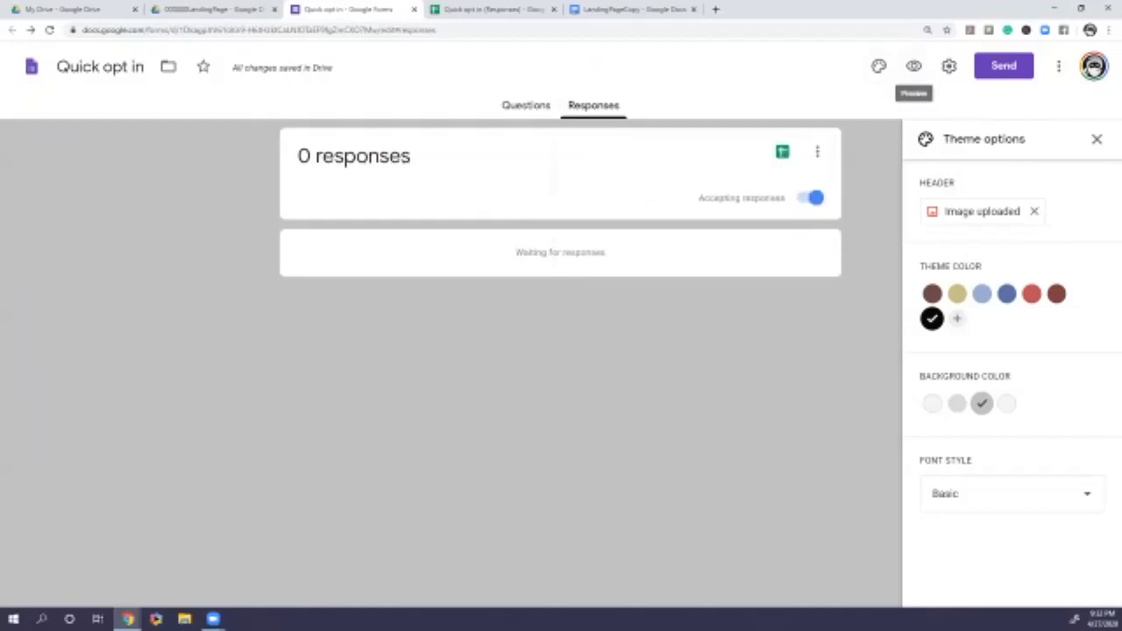
Preview the form, play its embedded video, and close the preview
{"action": "left_click", "coordinate": [913, 66]}
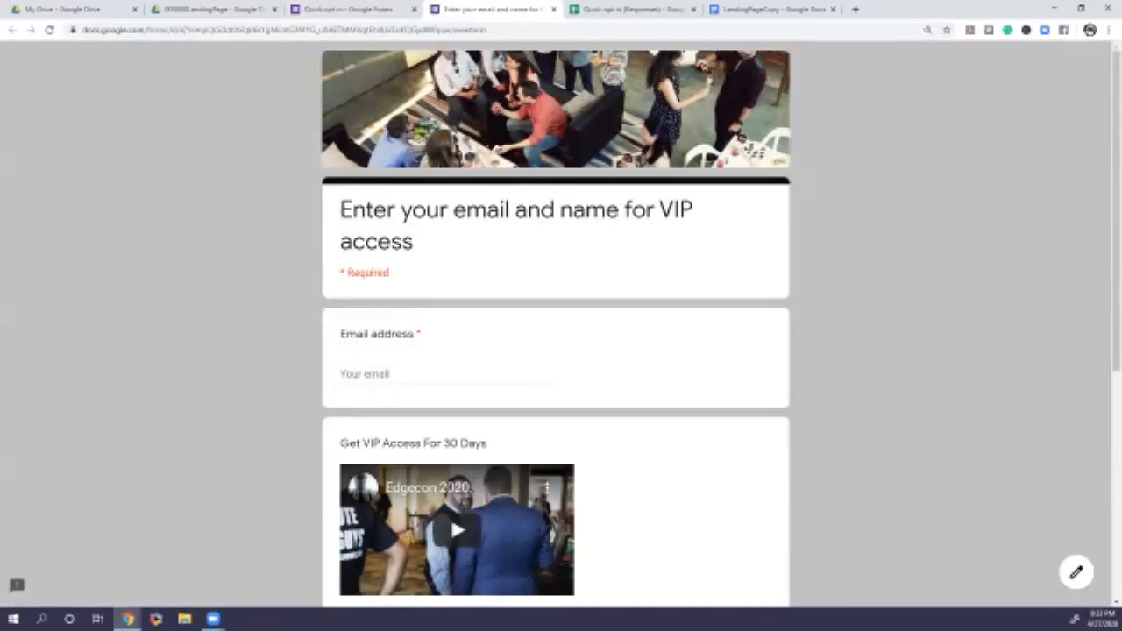
{"action": "scroll", "coordinate": [555, 333], "scroll_direction": "down", "scroll_amount": 3}
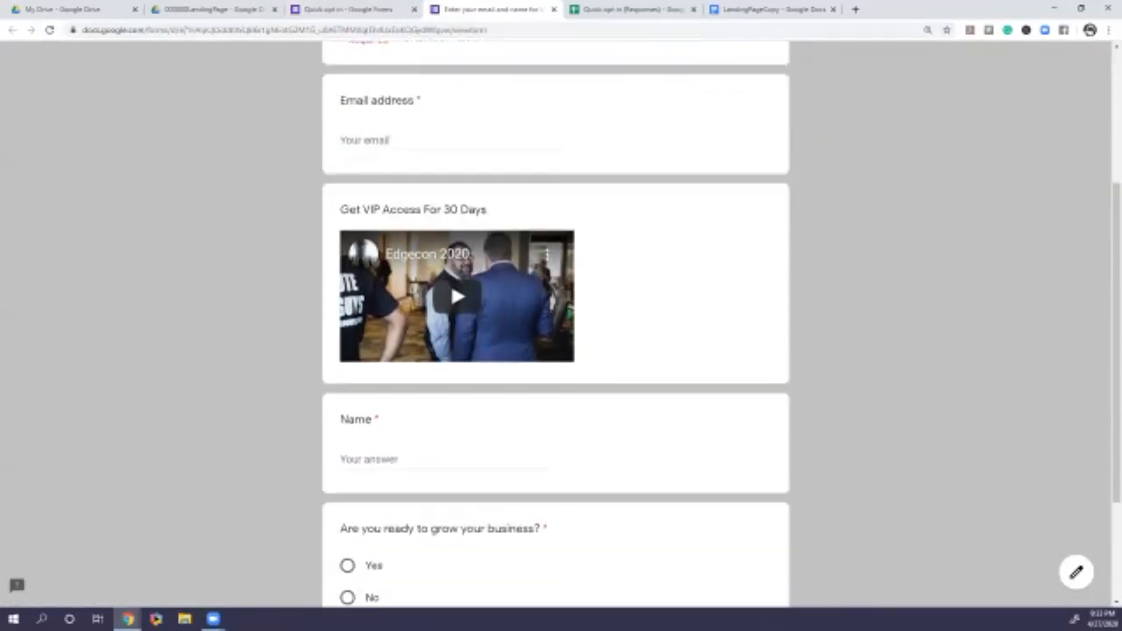
{"action": "left_click", "coordinate": [457, 296]}
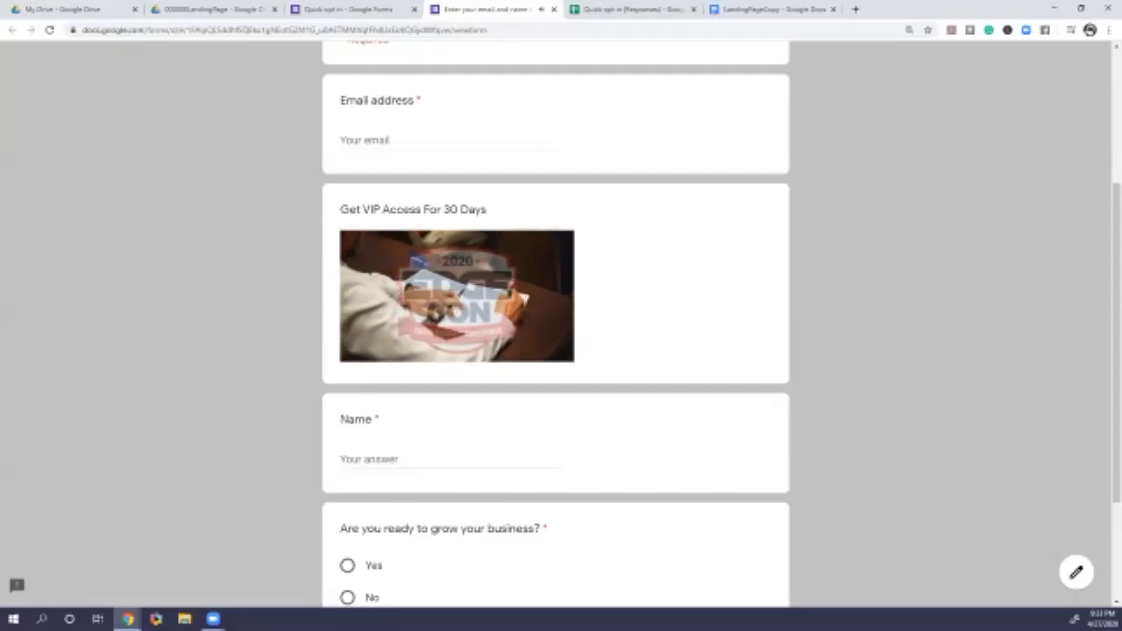
{"action": "key", "text": "ctrl+w"}
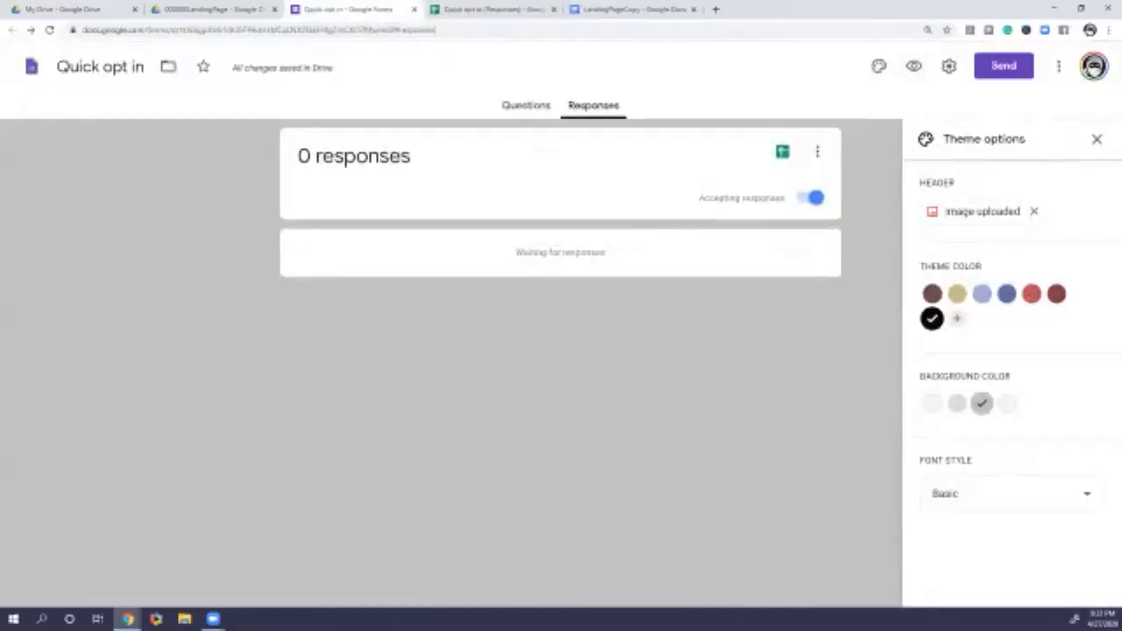
Return to the form's questions and center-align the "Get VIP Access For 30 Days" video
{"action": "left_click", "coordinate": [526, 105]}
{"action": "scroll", "coordinate": [557, 363], "scroll_direction": "down", "scroll_amount": 3}
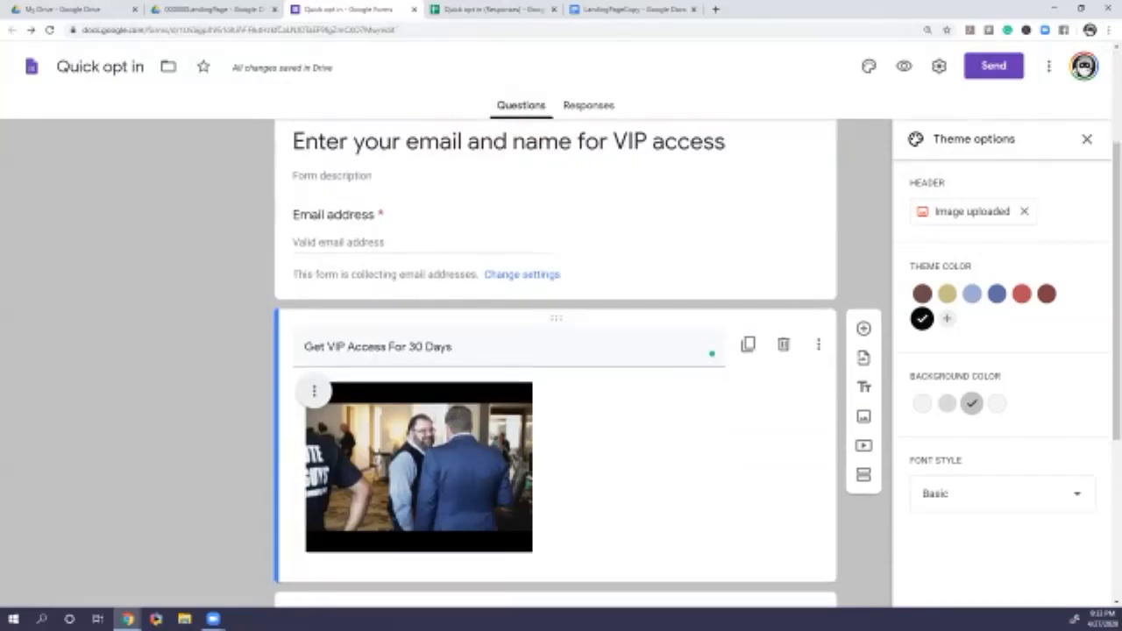
{"action": "left_click", "coordinate": [314, 391]}
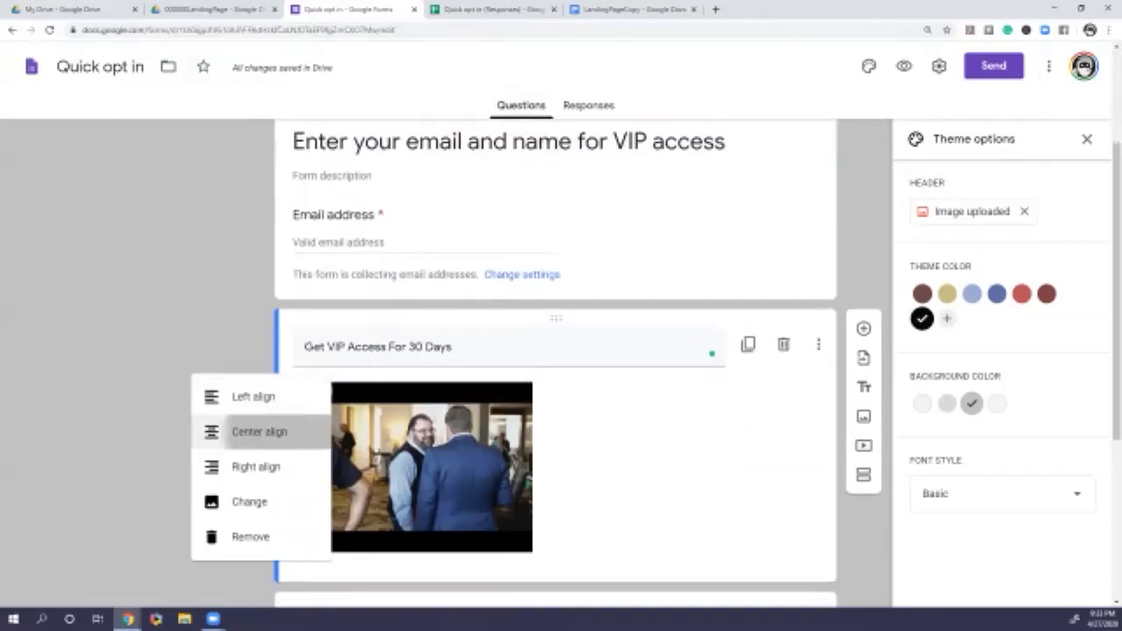
{"action": "left_click", "coordinate": [250, 431]}
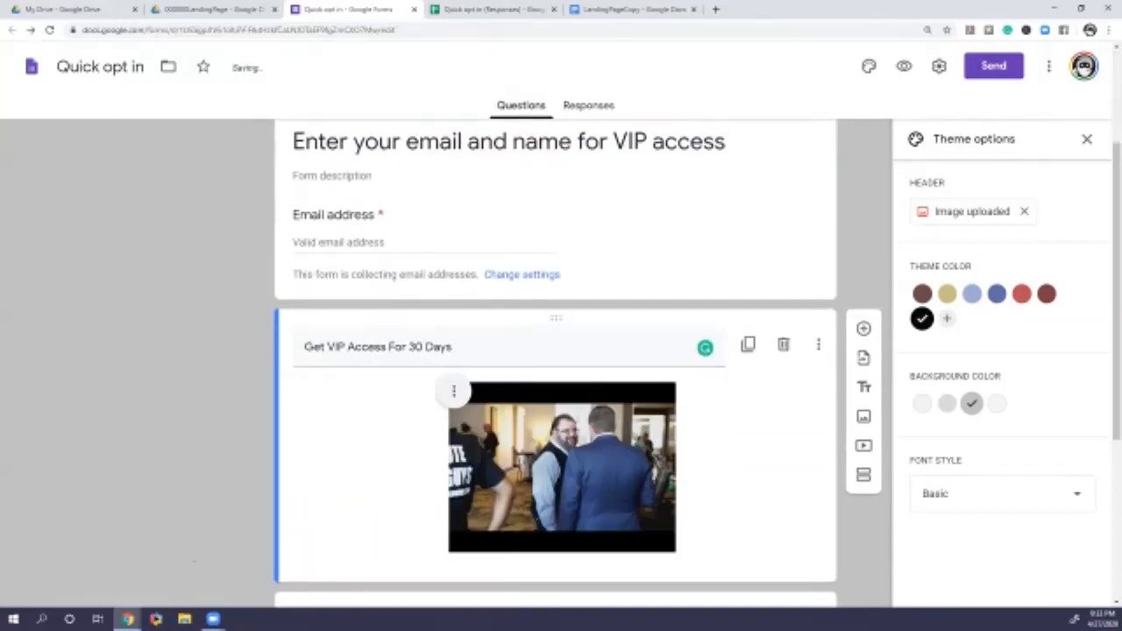
Generate a shortened sharing link for the Quick opt in form and copy it
{"action": "scroll", "coordinate": [555, 359], "scroll_direction": "down", "scroll_amount": 2}
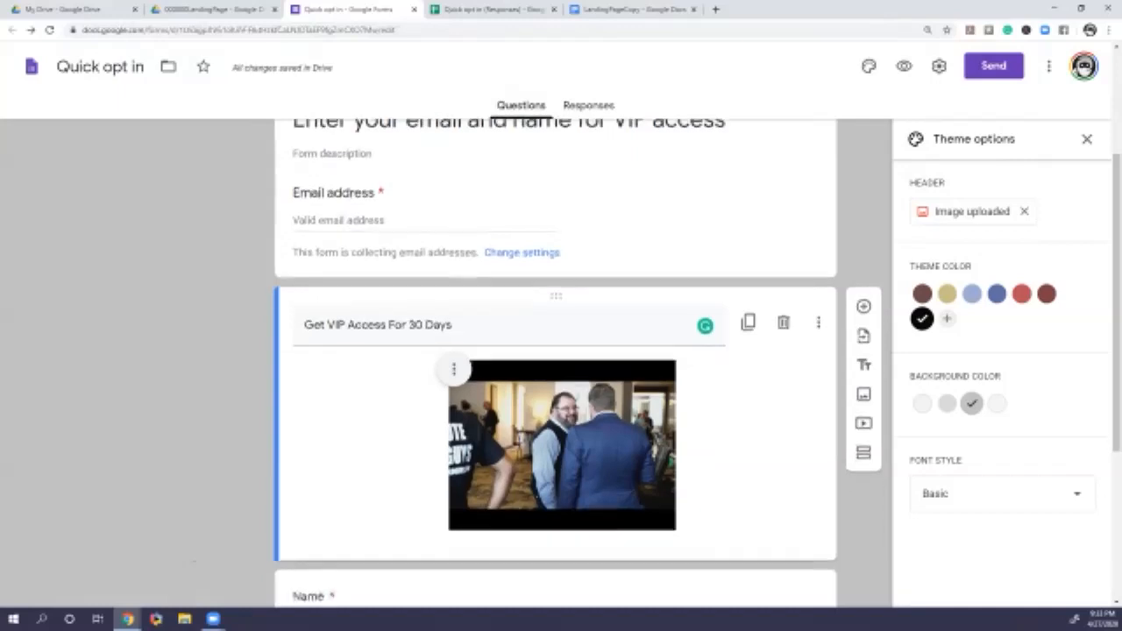
{"action": "scroll", "coordinate": [556, 359], "scroll_direction": "down", "scroll_amount": 1}
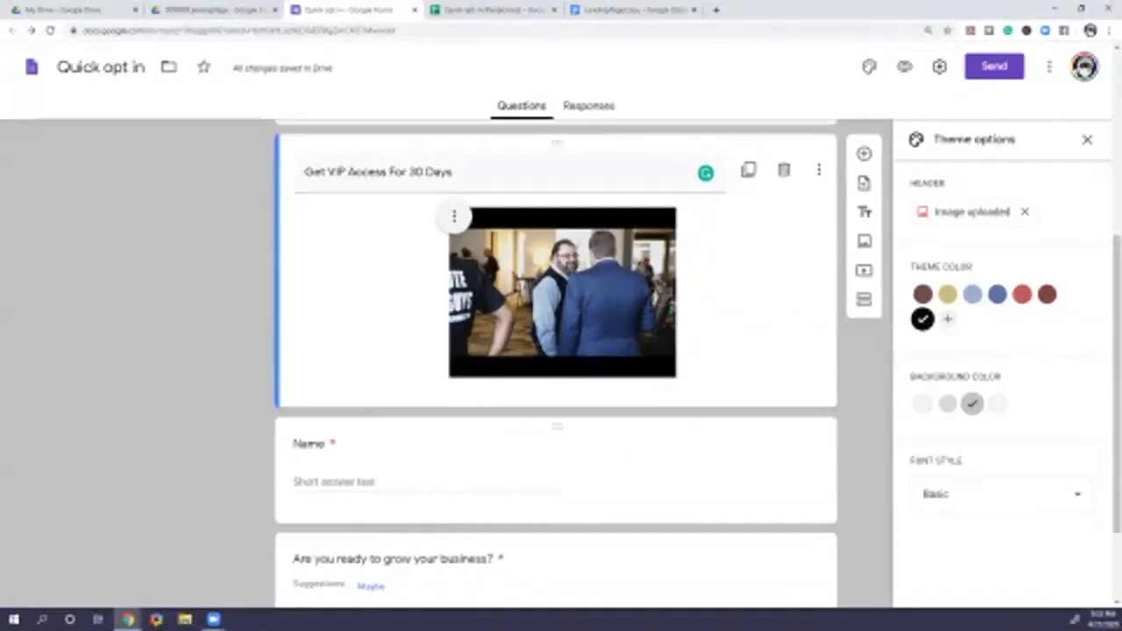
{"action": "scroll", "coordinate": [556, 360], "scroll_direction": "down", "scroll_amount": 2}
{"action": "scroll", "coordinate": [556, 360], "scroll_direction": "up", "scroll_amount": 2}
{"action": "scroll", "coordinate": [556, 351], "scroll_direction": "up", "scroll_amount": 1}
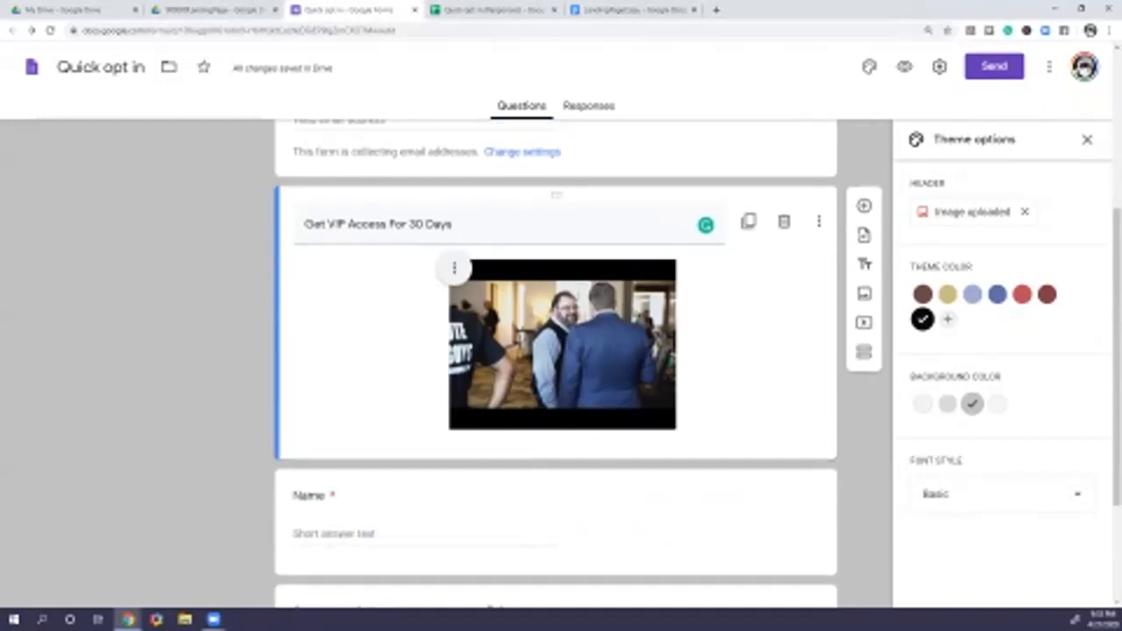
{"action": "left_click", "coordinate": [982, 65]}
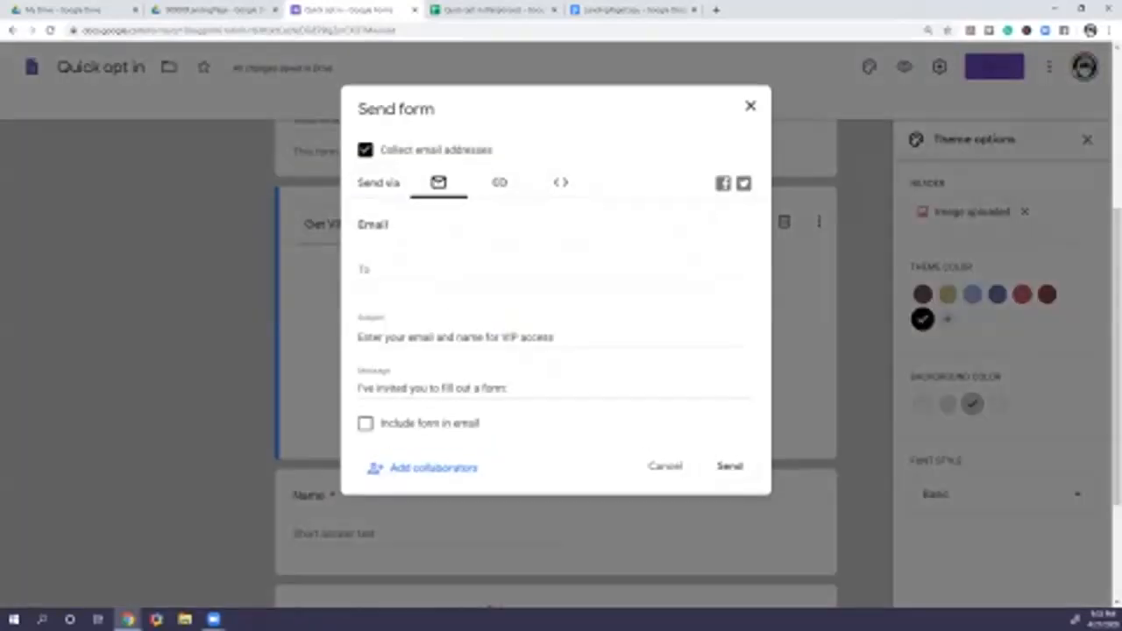
{"action": "left_click", "coordinate": [499, 181]}
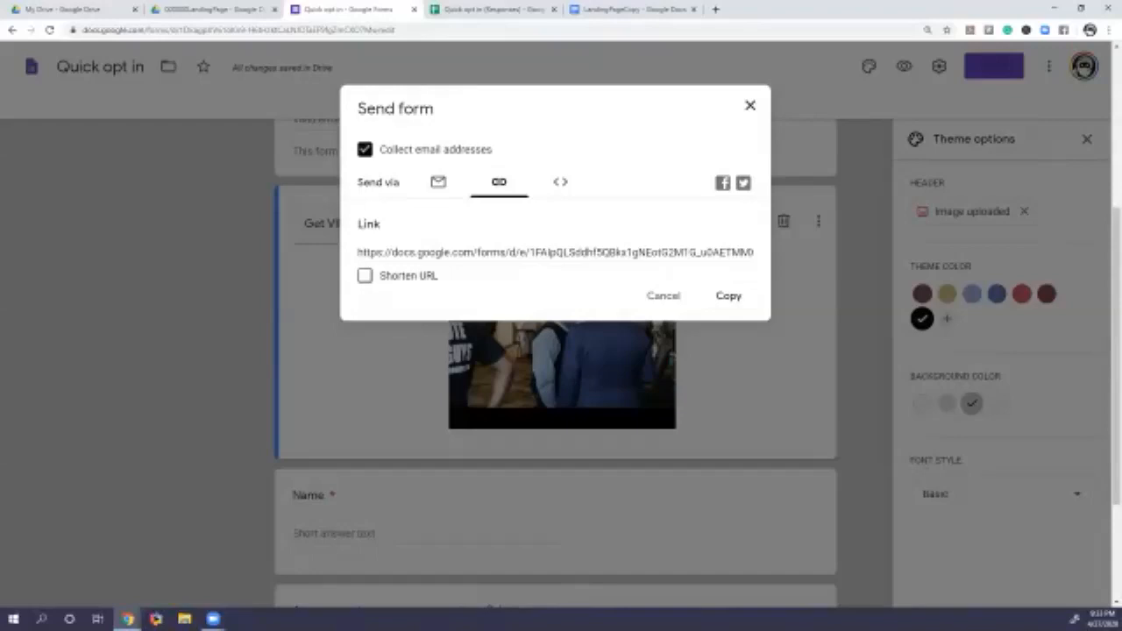
{"action": "left_click", "coordinate": [364, 276]}
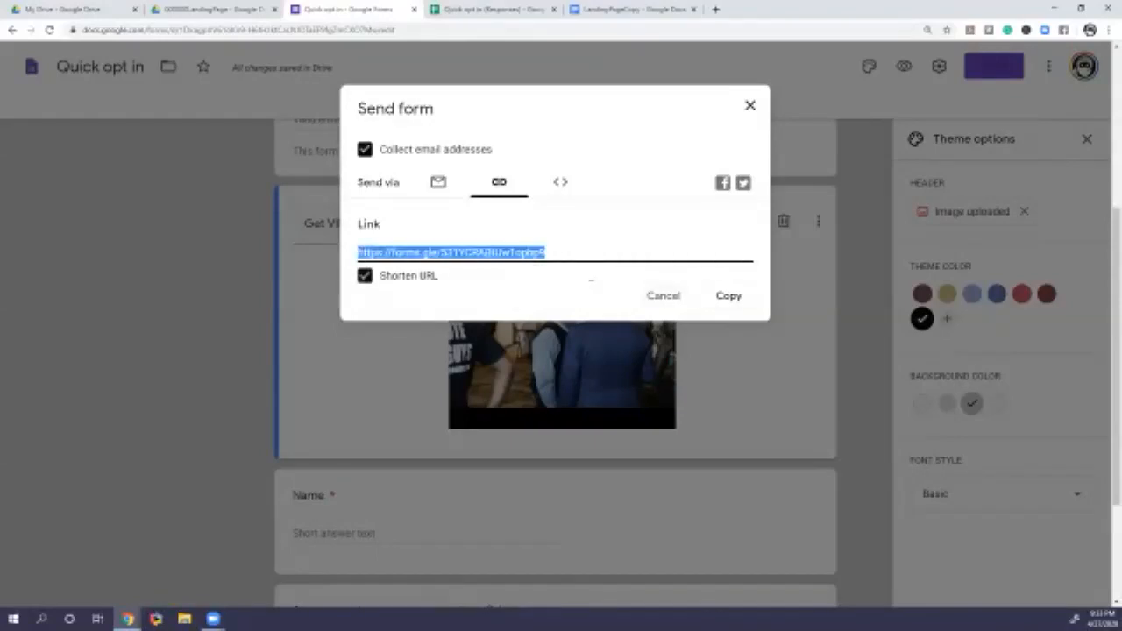
{"action": "left_click", "coordinate": [729, 295]}
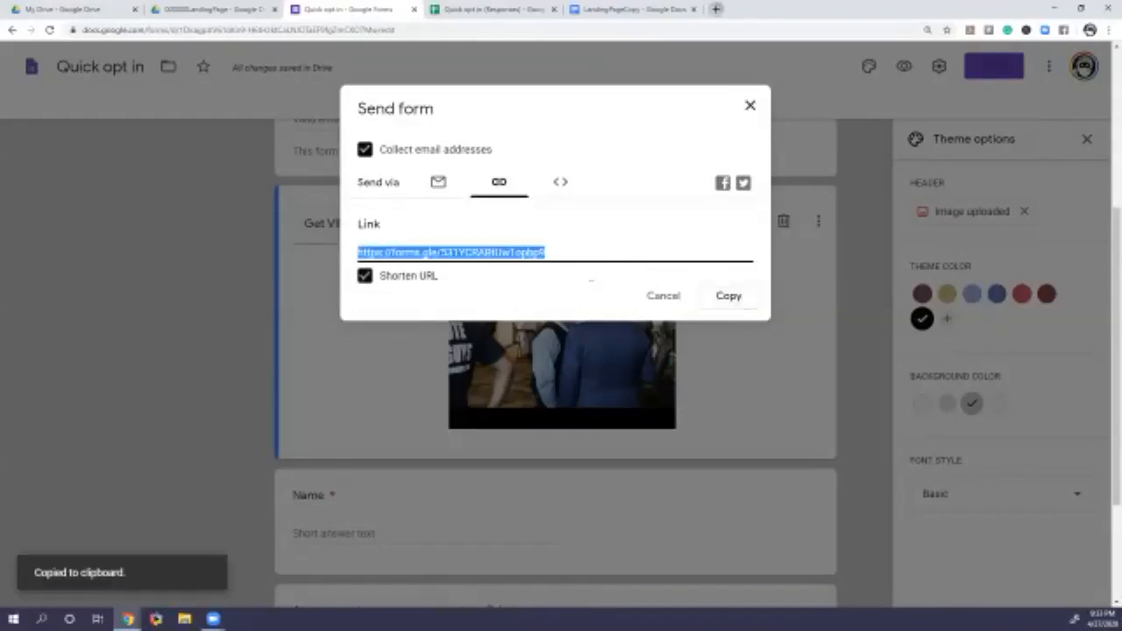
Open the copied short link in a separate browser window to show the live form
{"action": "key", "text": "ctrl+t"}
{"action": "key", "text": "ctrl+v"}
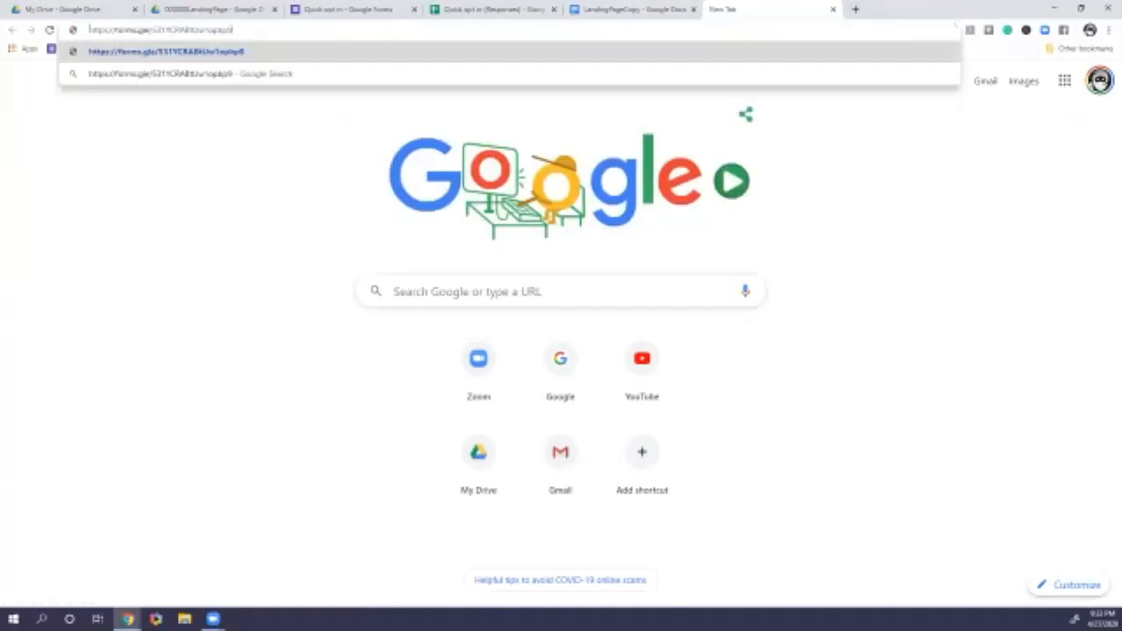
{"action": "key", "text": "Return"}
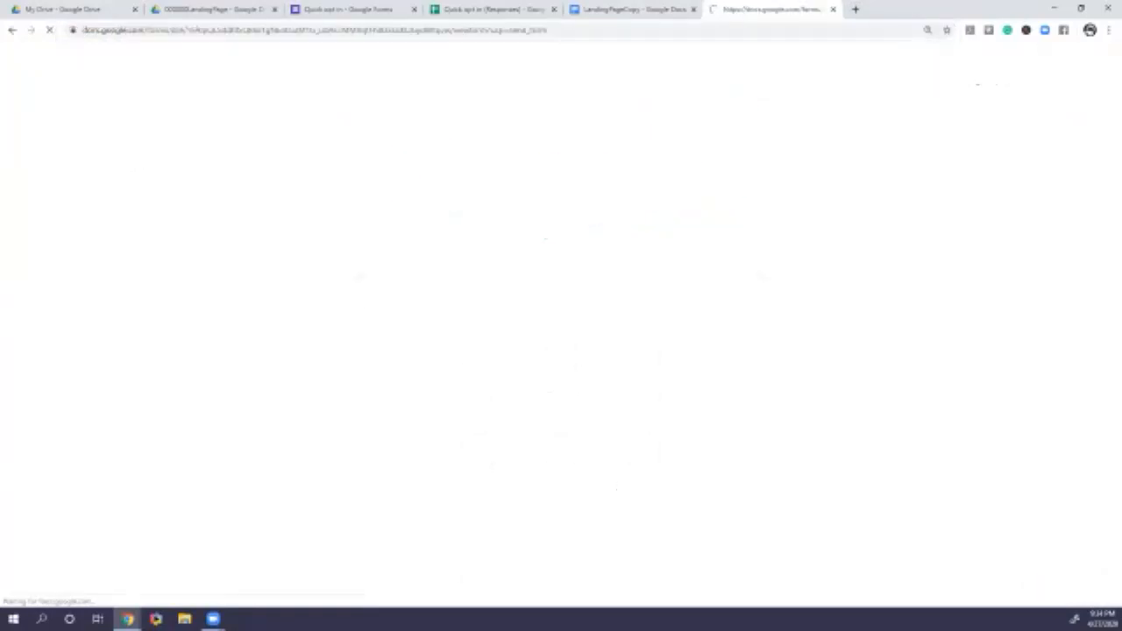
{"action": "key", "text": "ctrl+w"}
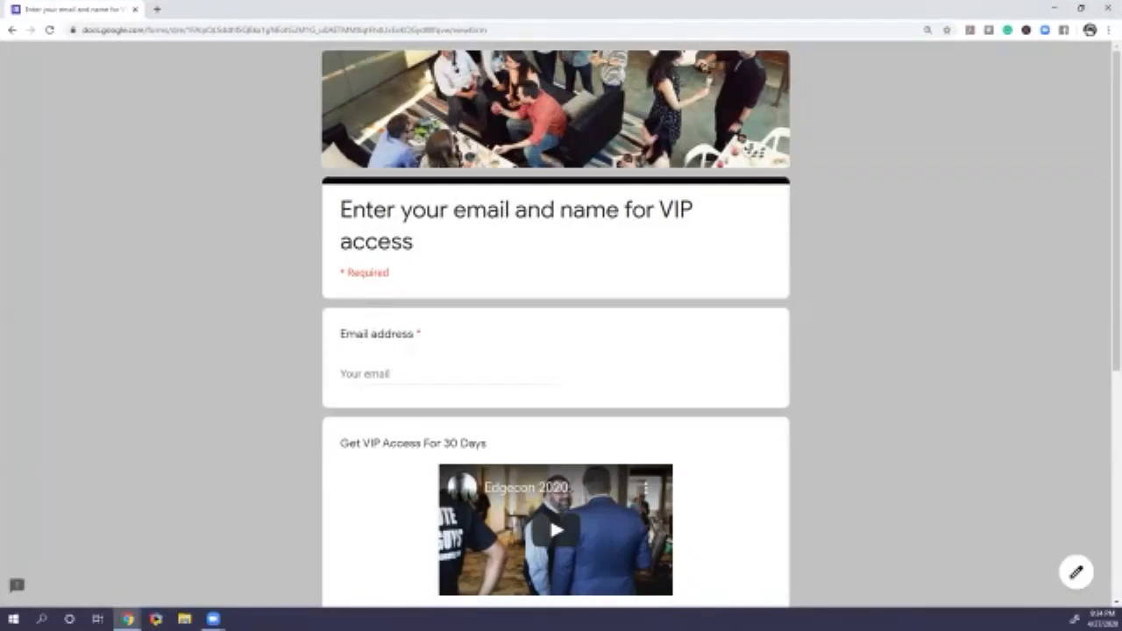
Look through the live form down to its submit area, and play and pause the embedded video
{"action": "scroll", "coordinate": [555, 324], "scroll_direction": "down", "scroll_amount": 2}
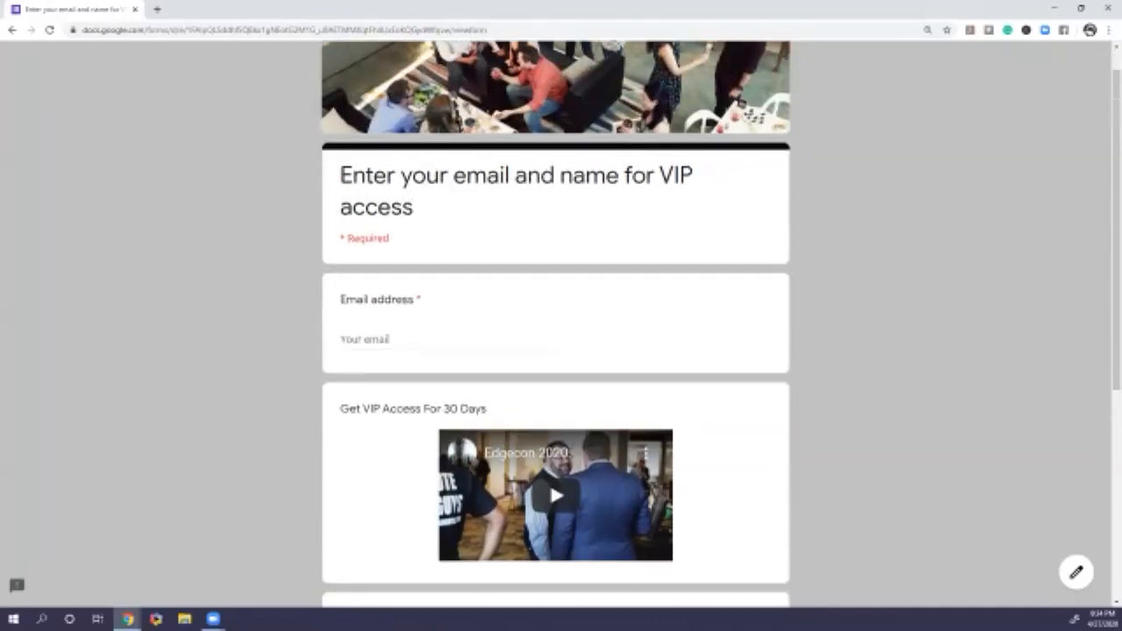
{"action": "scroll", "coordinate": [555, 324], "scroll_direction": "down", "scroll_amount": 3}
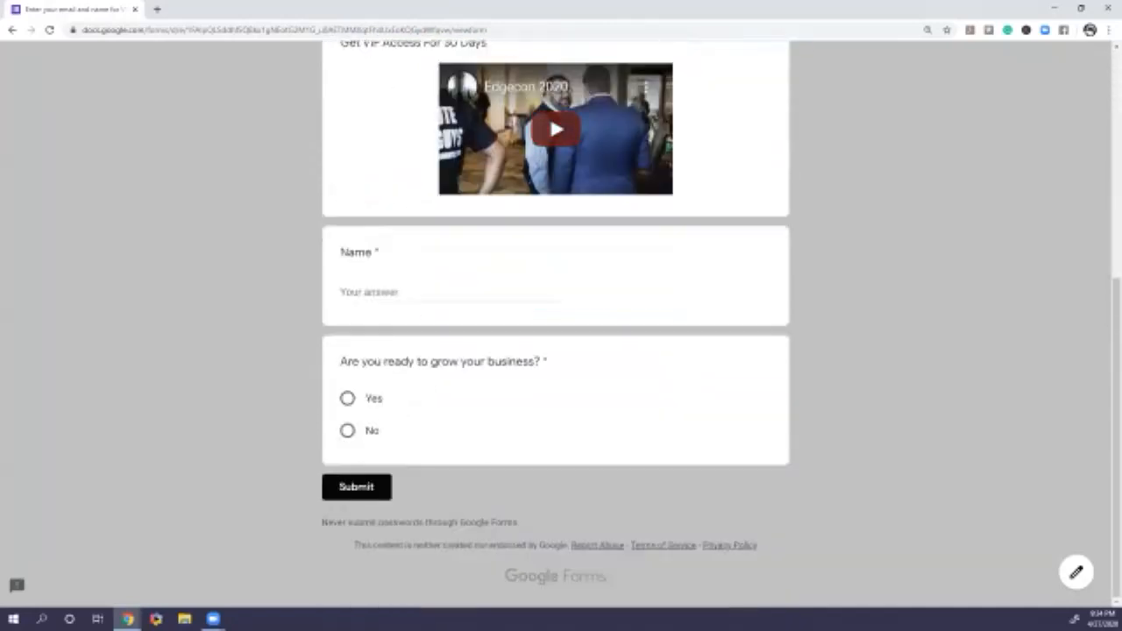
{"action": "scroll", "coordinate": [555, 324], "scroll_direction": "up", "scroll_amount": 1}
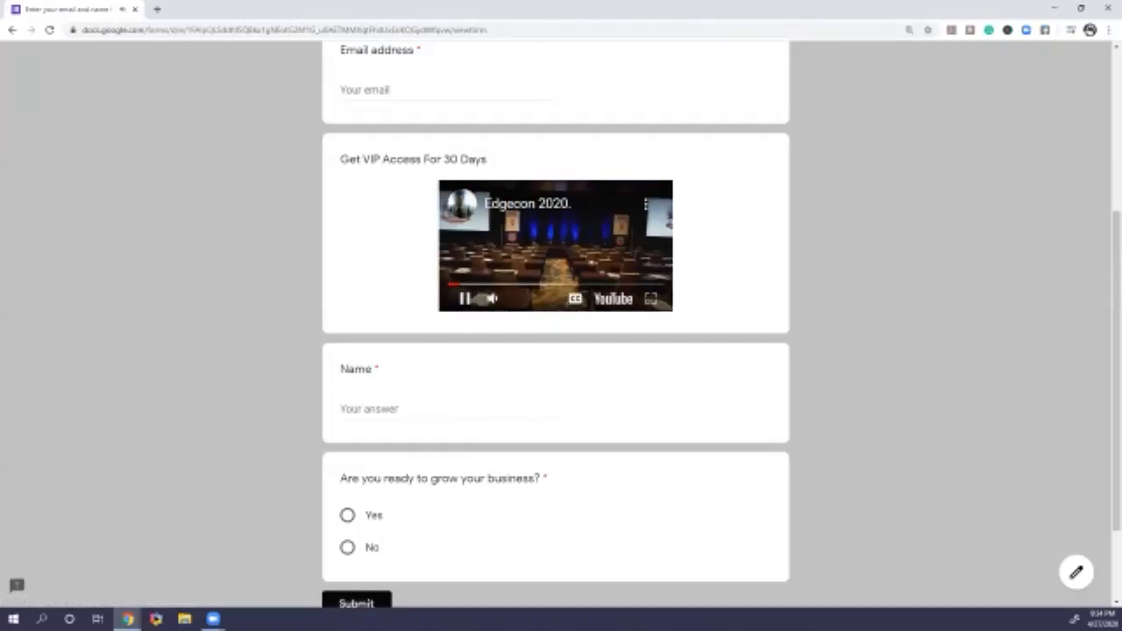
{"action": "left_click", "coordinate": [464, 299]}
{"action": "scroll", "coordinate": [556, 299], "scroll_direction": "up", "scroll_amount": 4}
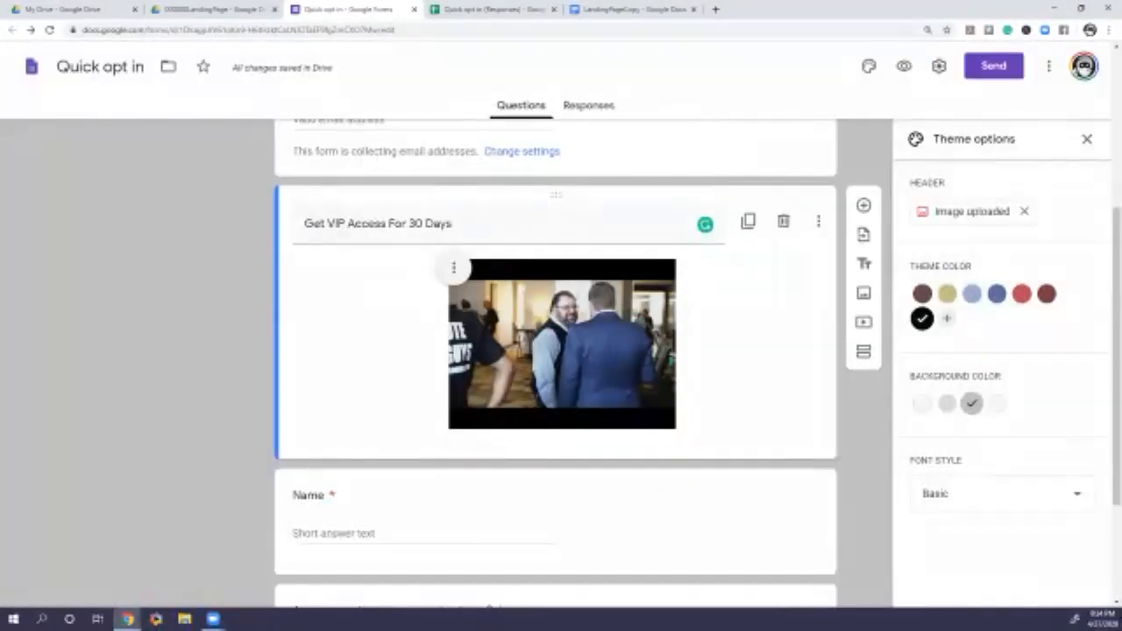
Insert the "Digital Box Set" Edge Con image from Google Drive below the "Get VIP Access For 30 Days" video
{"action": "scroll", "coordinate": [555, 362], "scroll_direction": "down", "scroll_amount": 1}
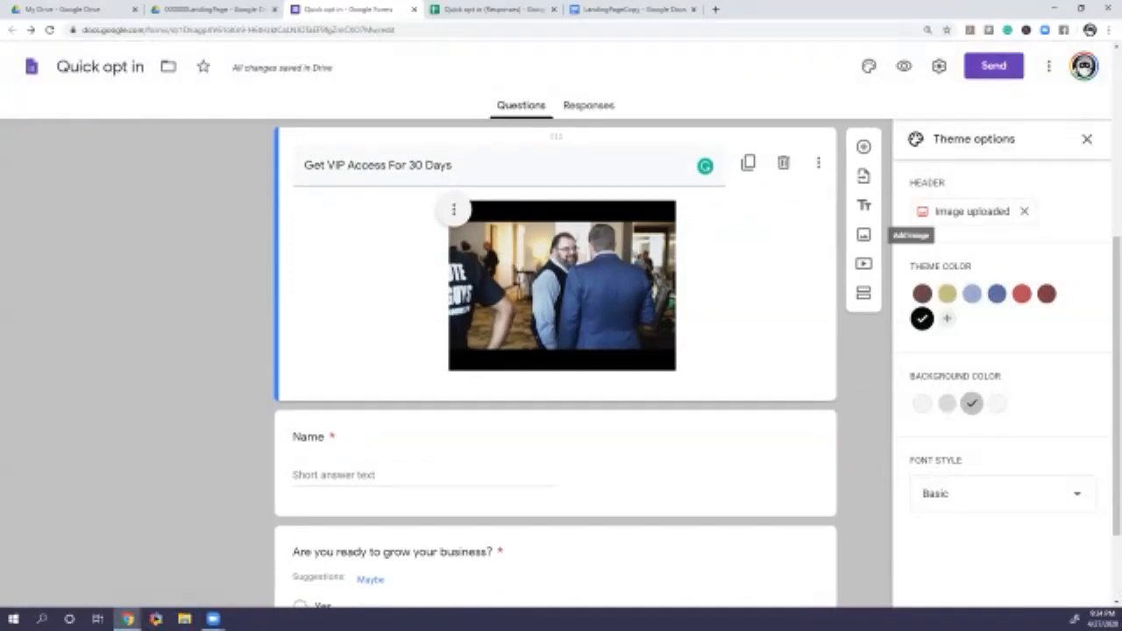
{"action": "left_click", "coordinate": [863, 234]}
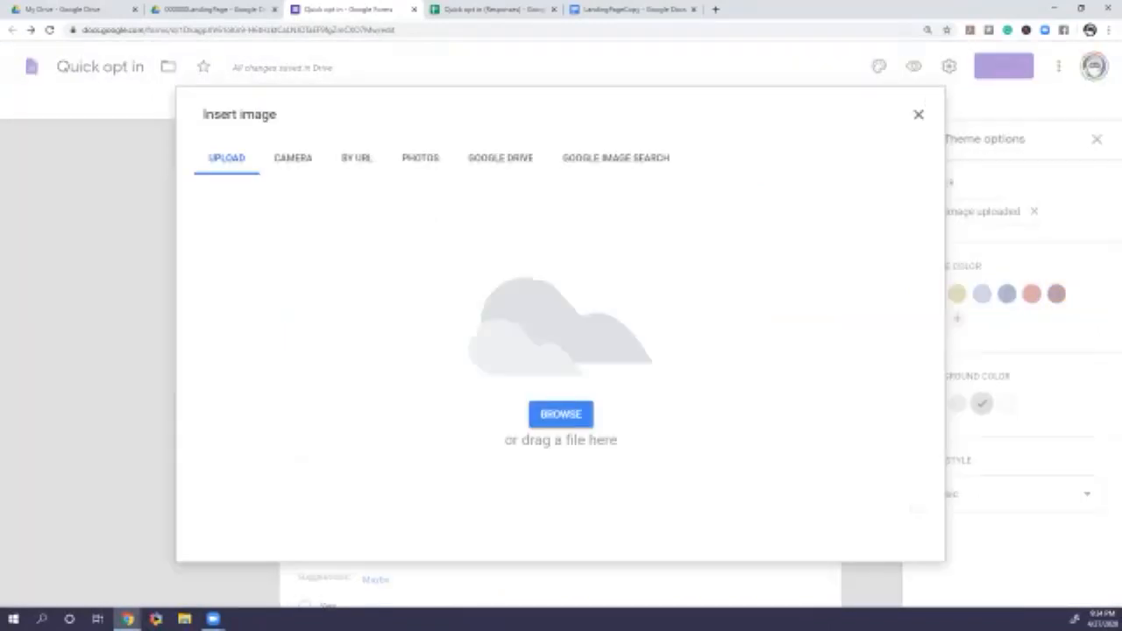
{"action": "left_click", "coordinate": [500, 158]}
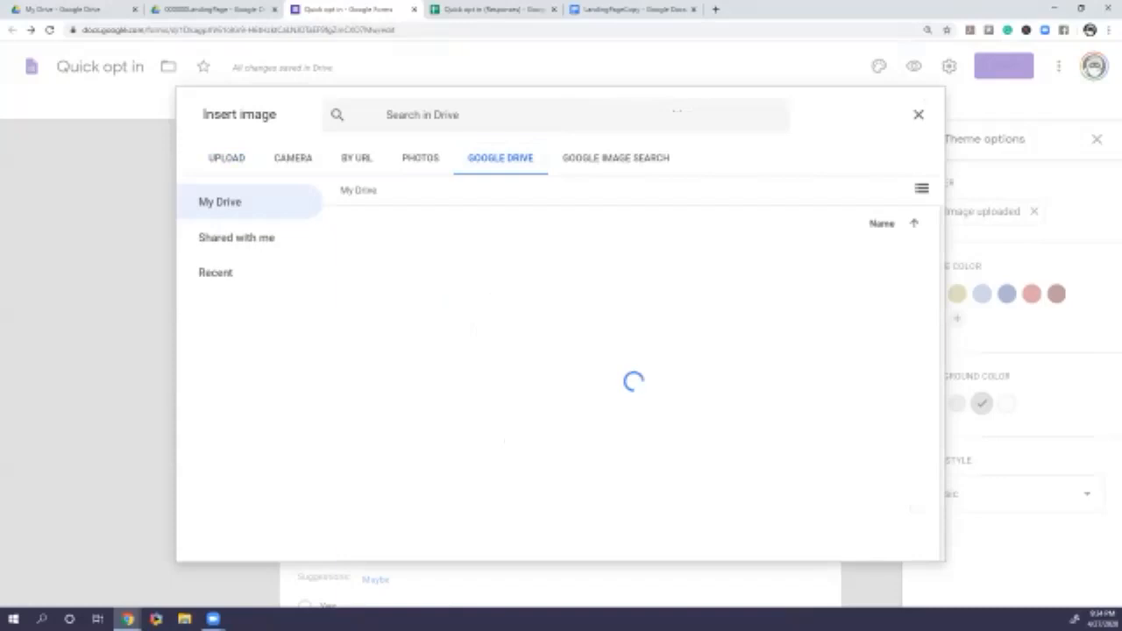
{"action": "scroll", "coordinate": [631, 377], "scroll_direction": "down", "scroll_amount": 10}
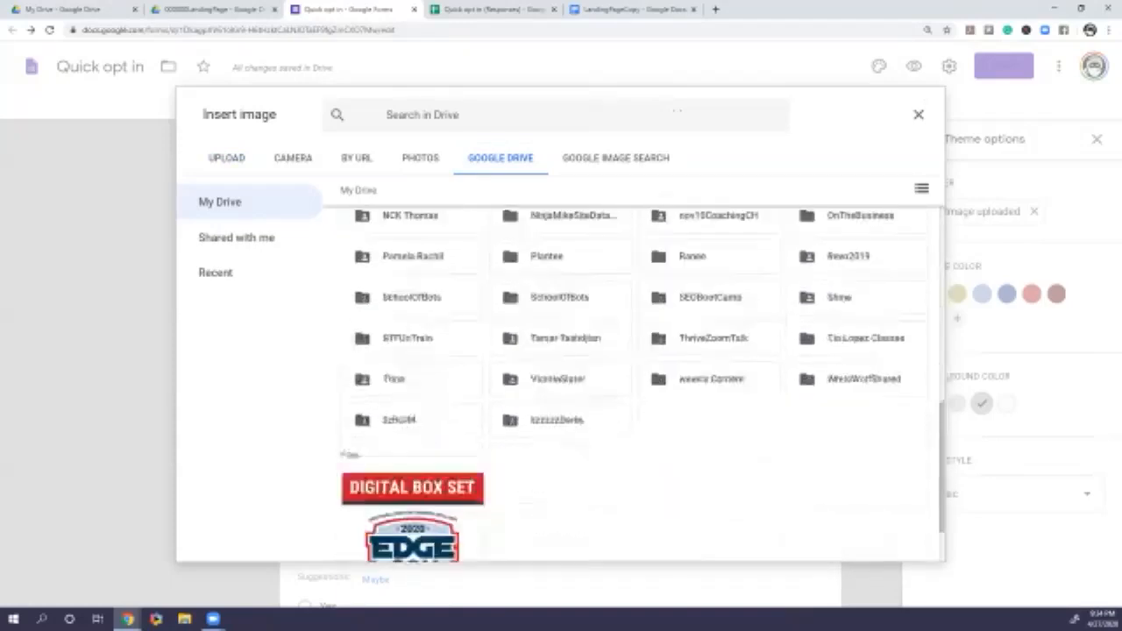
{"action": "double_click", "coordinate": [412, 459]}
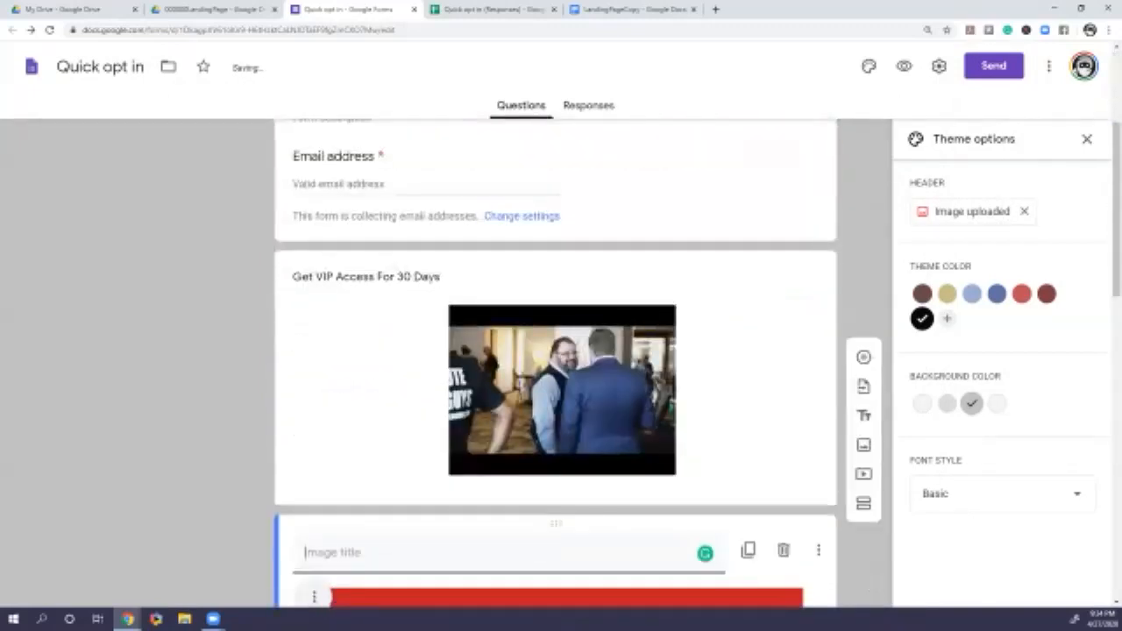
Move the new image section above the "Get VIP Access For 30 Days" video and check the order of the sections below
{"action": "scroll", "coordinate": [555, 363], "scroll_direction": "up", "scroll_amount": 3}
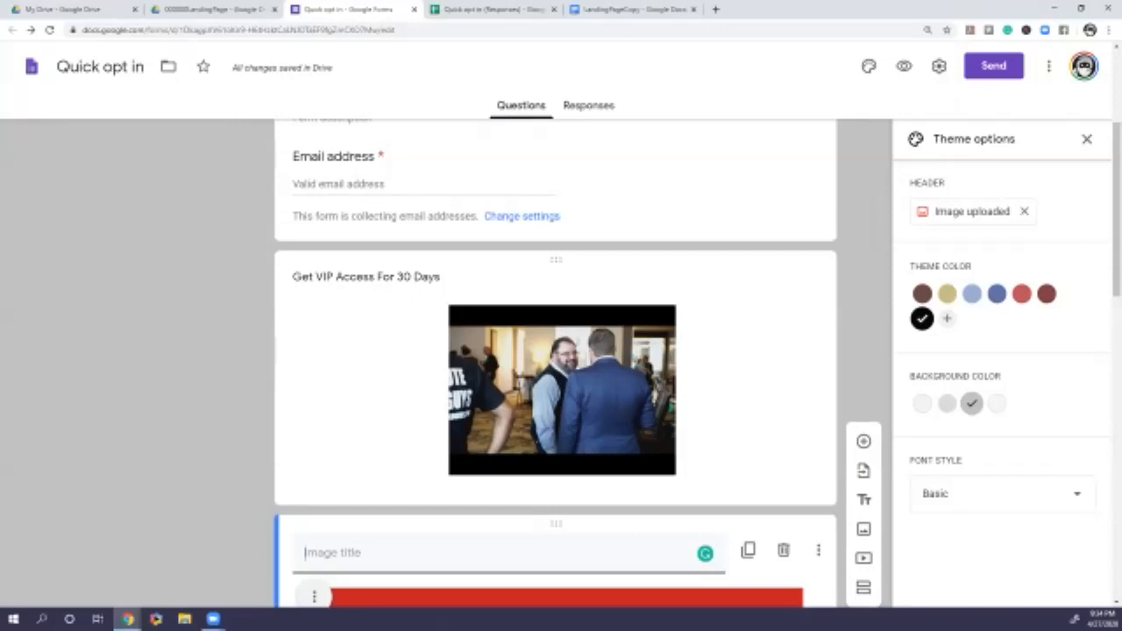
{"action": "left_click_drag", "start_coordinate": [555, 524], "coordinate": [556, 259]}
{"action": "scroll", "coordinate": [863, 280], "scroll_direction": "down", "scroll_amount": 10}
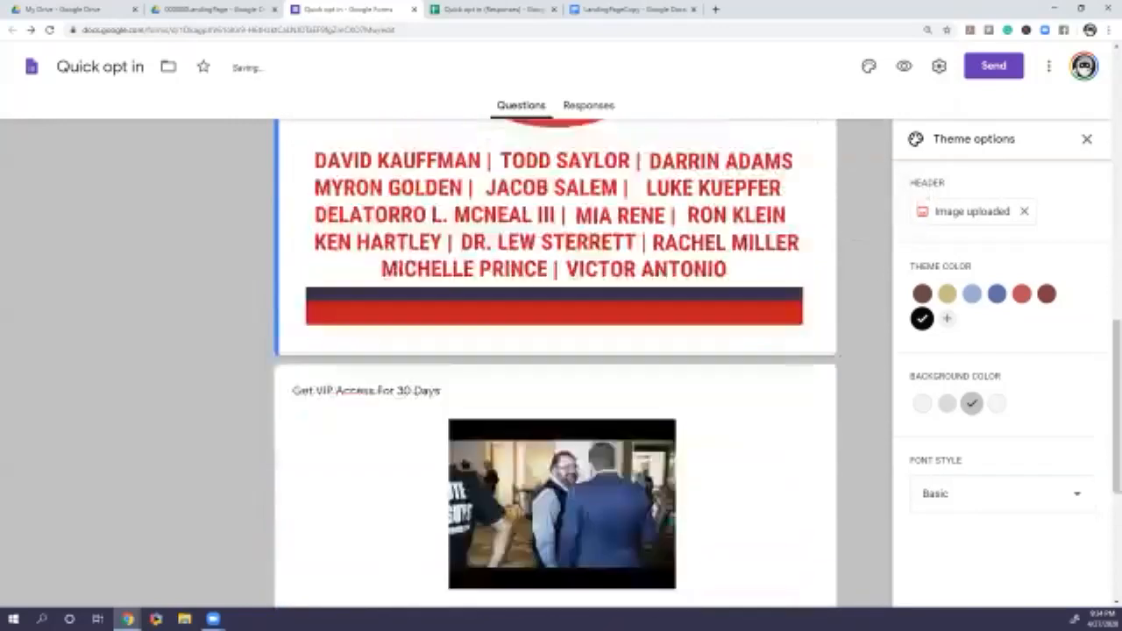
{"action": "scroll", "coordinate": [556, 363], "scroll_direction": "down", "scroll_amount": 2}
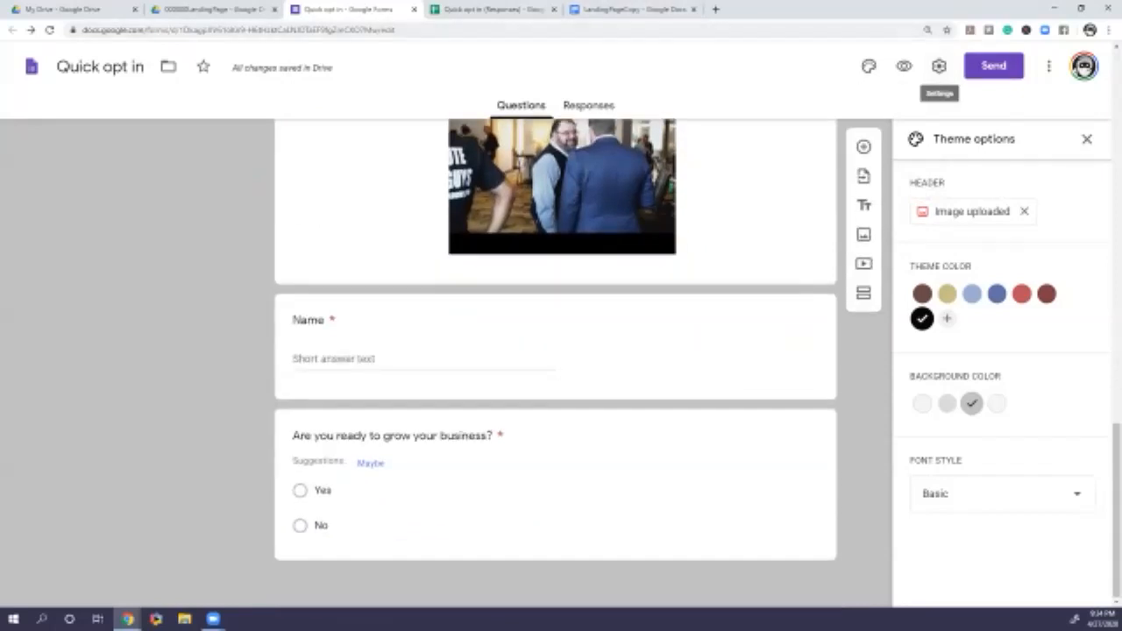
Copy a shortened link to the updated form from its sharing options
{"action": "left_click", "coordinate": [992, 66]}
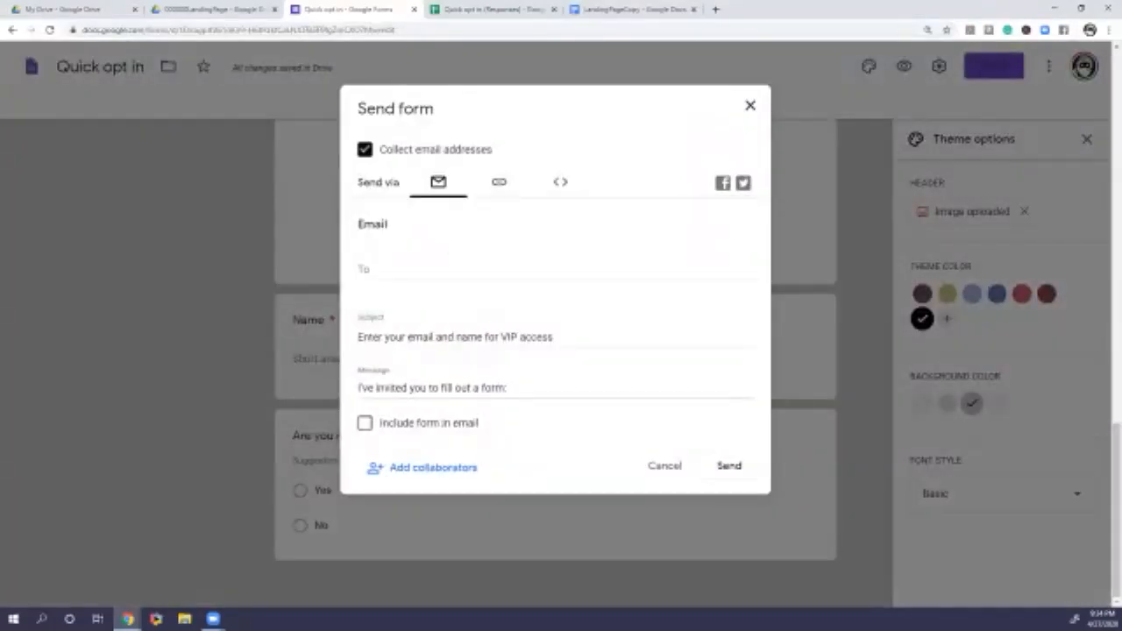
{"action": "left_click", "coordinate": [499, 182]}
{"action": "left_click", "coordinate": [365, 275]}
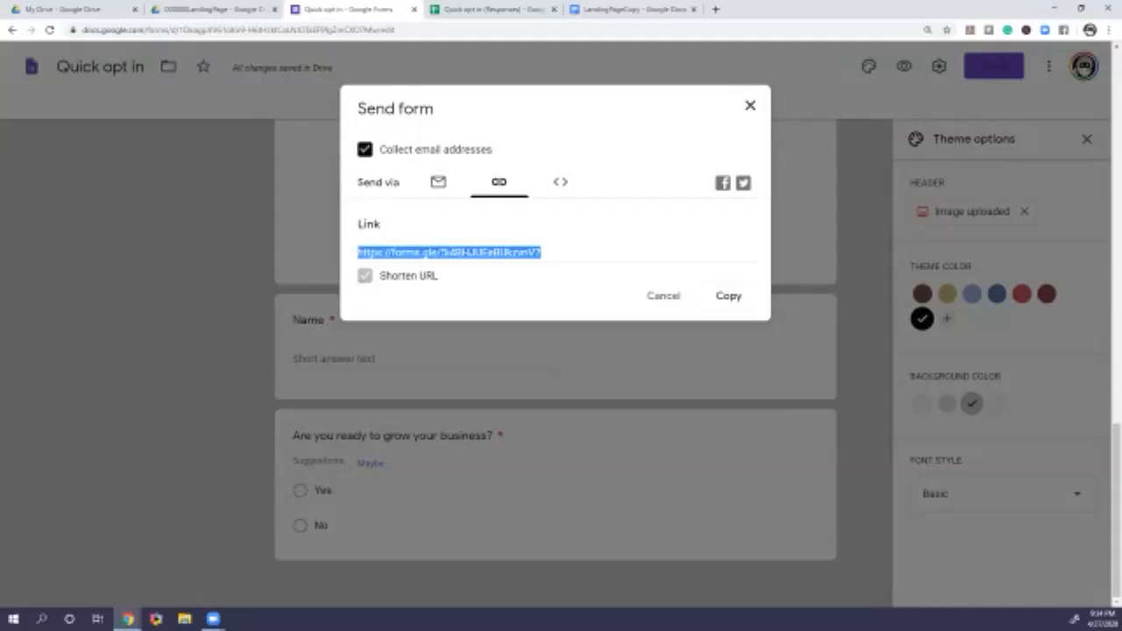
{"action": "left_click", "coordinate": [728, 295]}
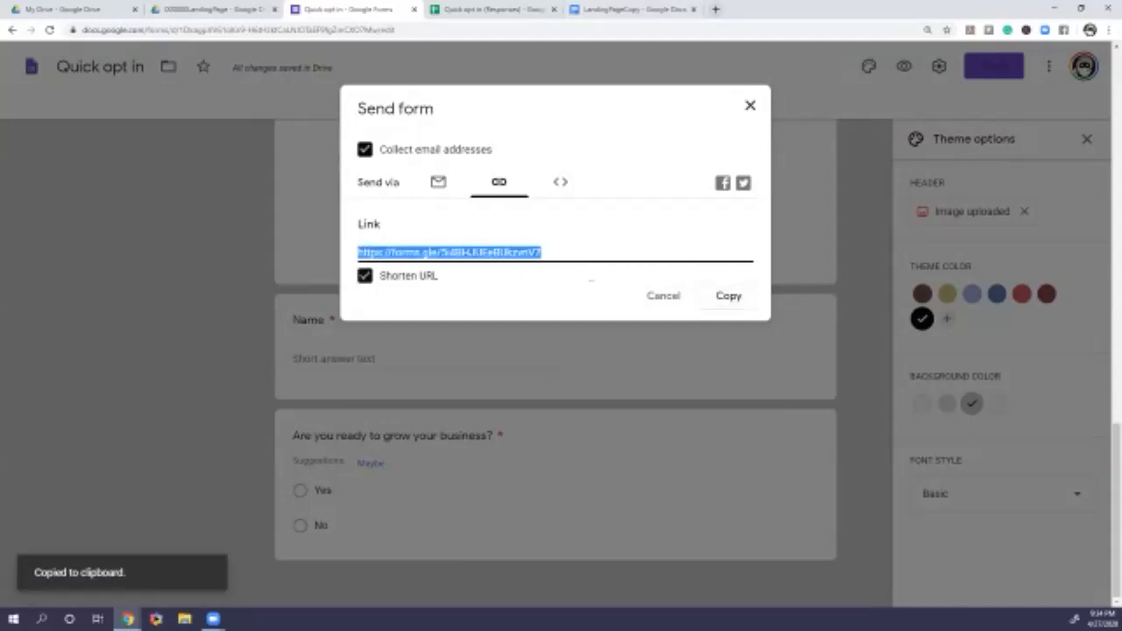
Load the newly copied form link in a new tab and detach it into its own browser window
{"action": "key", "text": "ctrl+t"}
{"action": "right_click", "coordinate": [712, 29]}
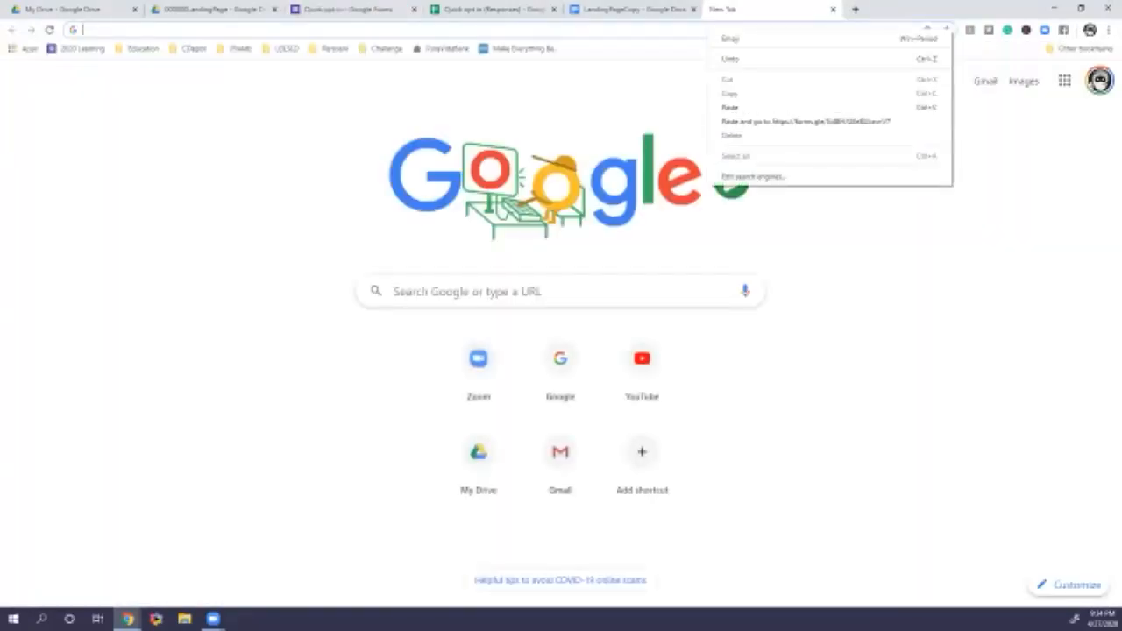
{"action": "left_click", "coordinate": [730, 107]}
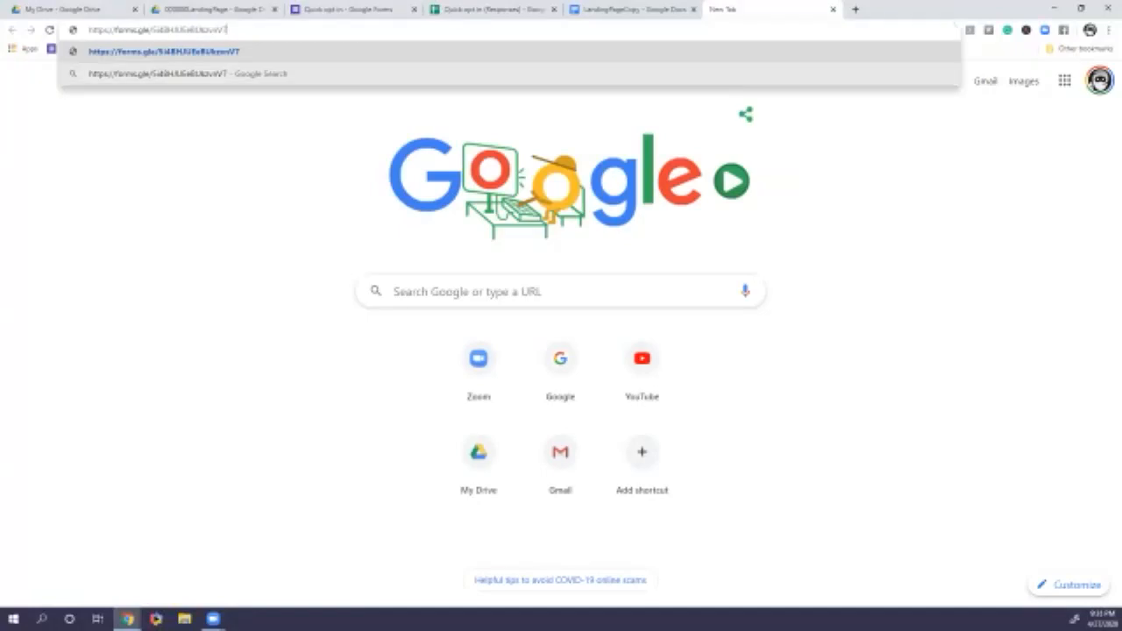
{"action": "key", "text": "Return"}
{"action": "left_click_drag", "start_coordinate": [761, 9], "coordinate": [761, 36]}
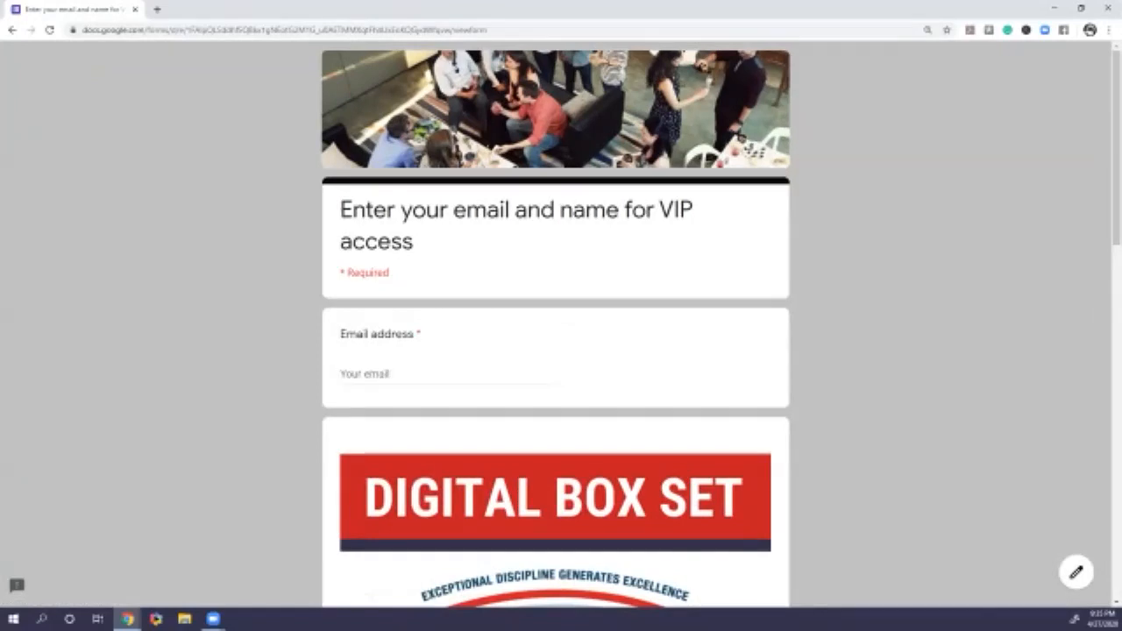
Check the live form's required email field and review its image and remaining questions, playing and pausing the video on the way
{"action": "scroll", "coordinate": [556, 325], "scroll_direction": "down", "scroll_amount": 2}
{"action": "left_click", "coordinate": [448, 257]}
{"action": "left_click", "coordinate": [613, 246]}
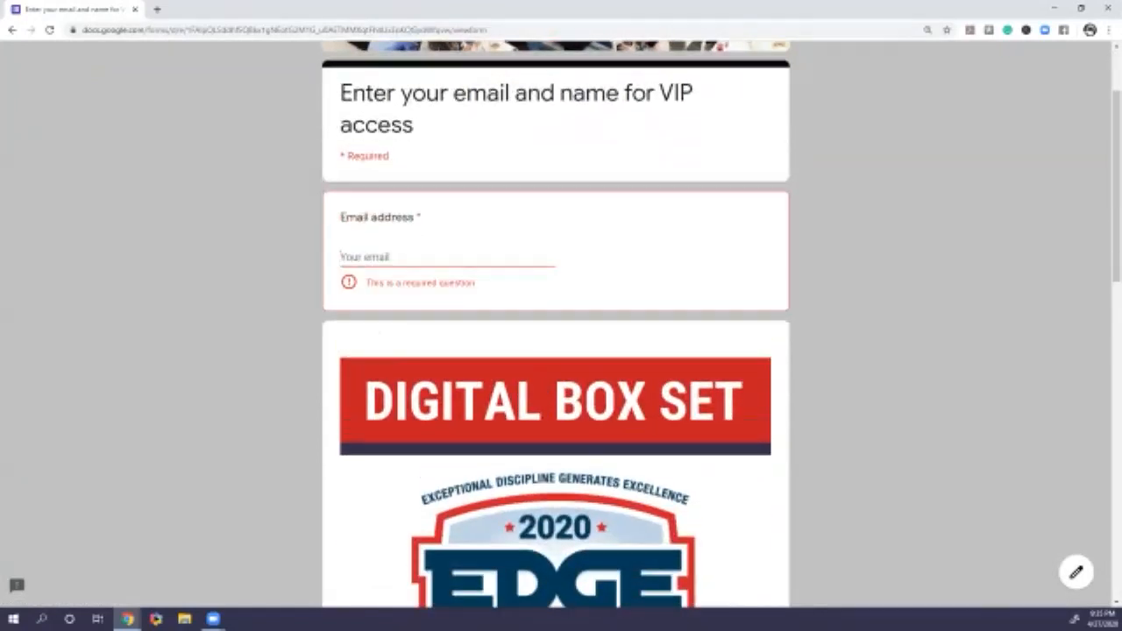
{"action": "scroll", "coordinate": [555, 324], "scroll_direction": "down", "scroll_amount": 3}
{"action": "scroll", "coordinate": [555, 324], "scroll_direction": "down", "scroll_amount": 2}
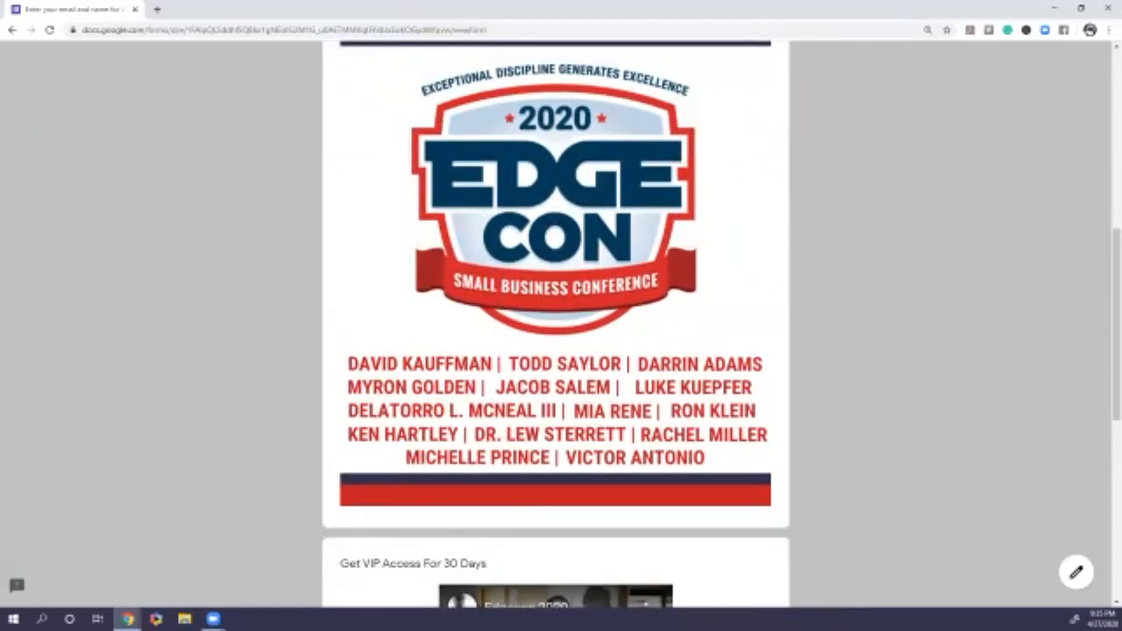
{"action": "scroll", "coordinate": [555, 351], "scroll_direction": "down", "scroll_amount": 3}
{"action": "left_click", "coordinate": [555, 357]}
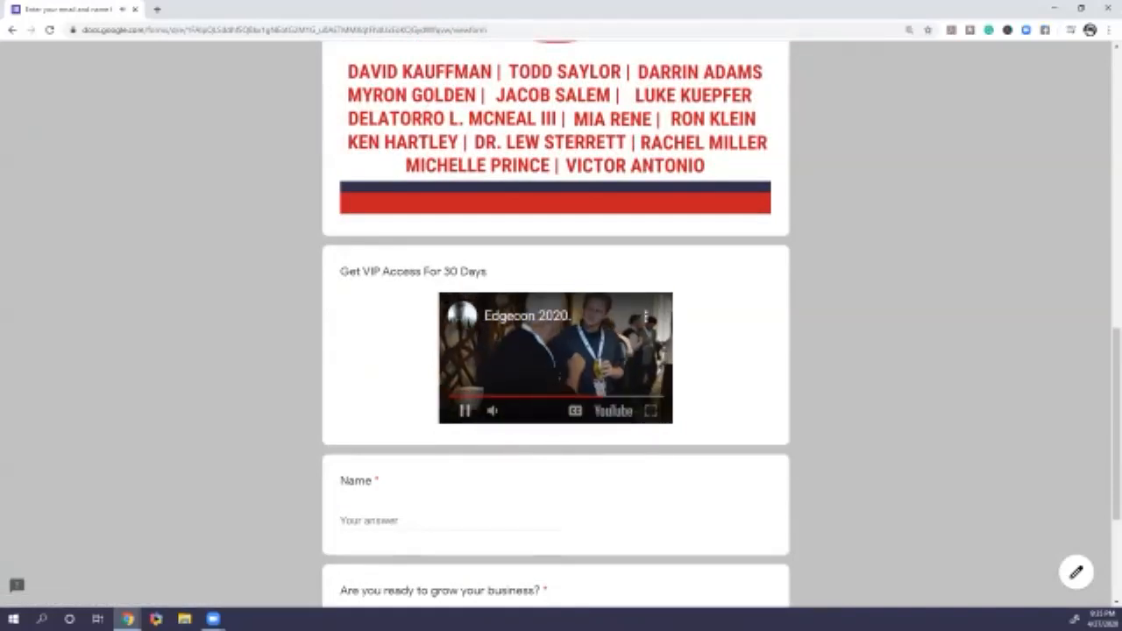
{"action": "left_click", "coordinate": [465, 410]}
{"action": "scroll", "coordinate": [465, 394], "scroll_direction": "down", "scroll_amount": 2}
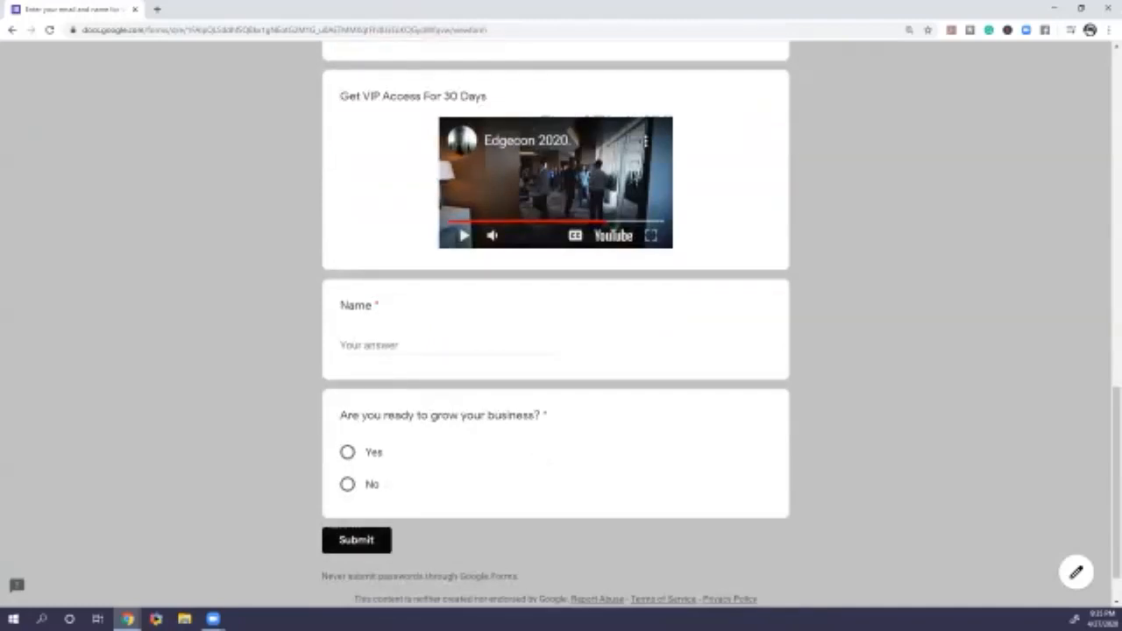
Fill in the respondent's email address and first name, answer Yes to the business growth question, and submit the form
{"action": "scroll", "coordinate": [556, 351], "scroll_direction": "up", "scroll_amount": 11}
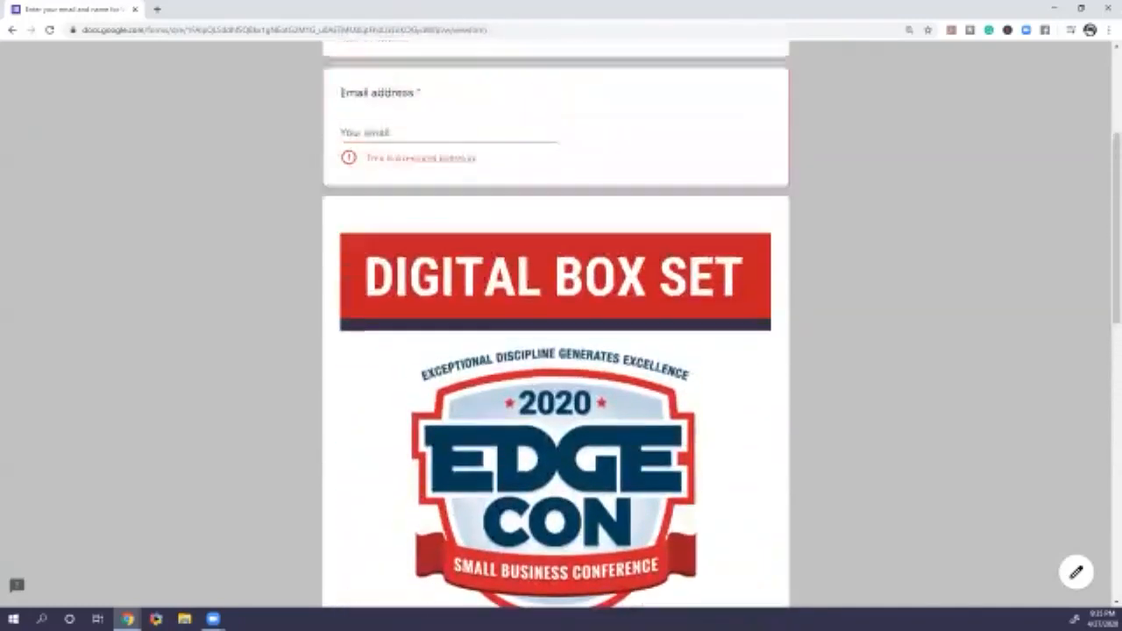
{"action": "left_click", "coordinate": [447, 374]}
{"action": "left_click", "coordinate": [390, 398]}
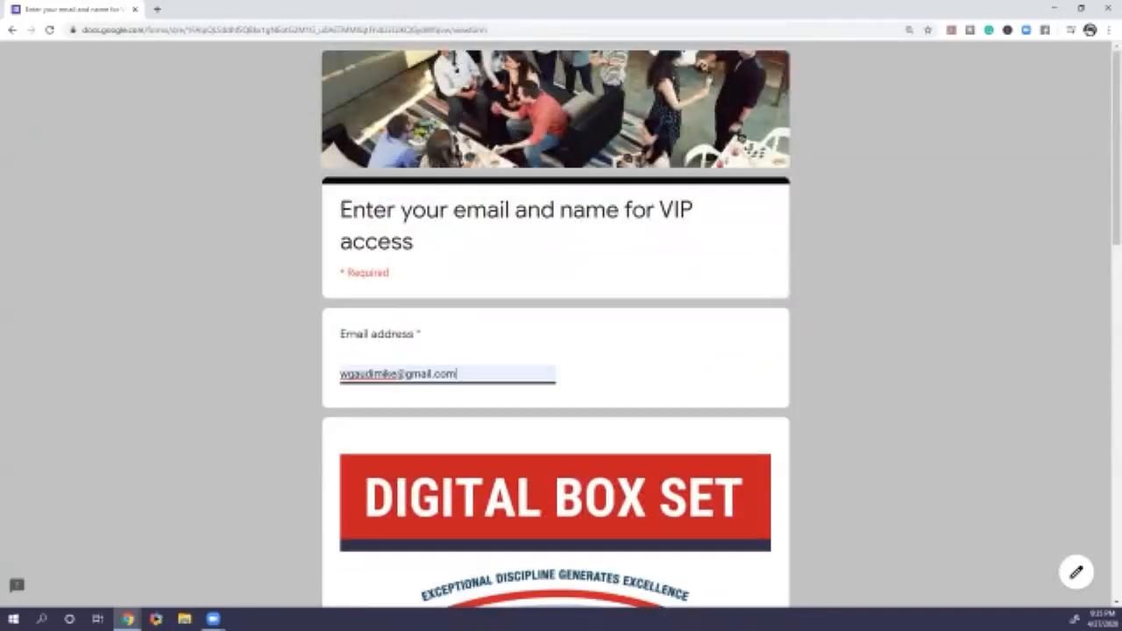
{"action": "scroll", "coordinate": [556, 399], "scroll_direction": "down", "scroll_amount": 7}
{"action": "scroll", "coordinate": [555, 351], "scroll_direction": "down", "scroll_amount": 4}
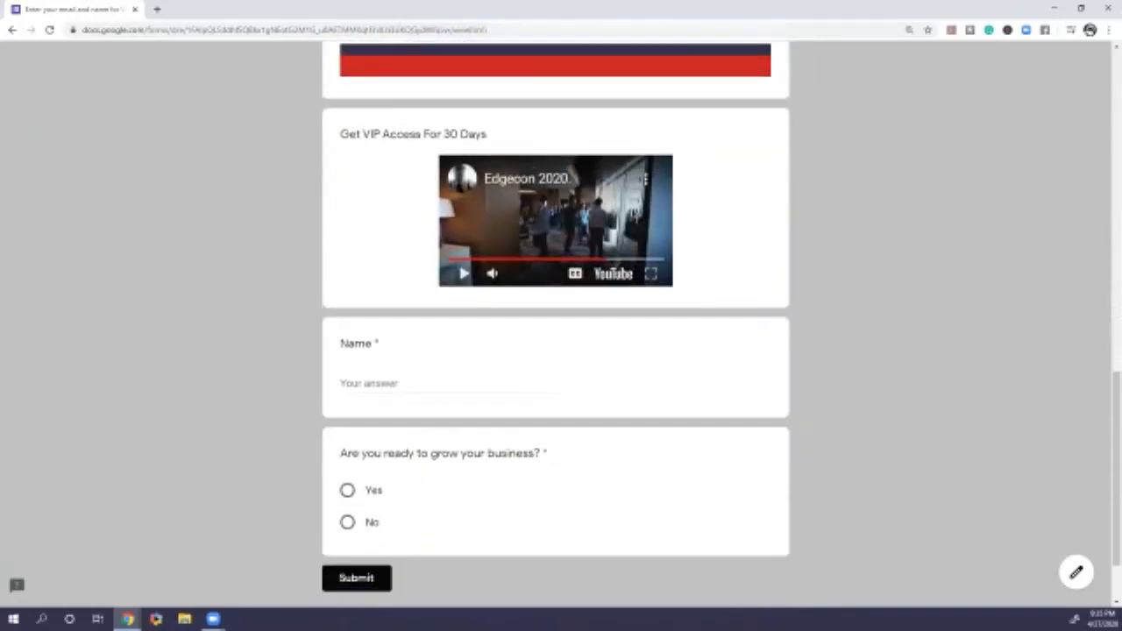
{"action": "left_click", "coordinate": [393, 384]}
{"action": "type", "text": "Mike"}
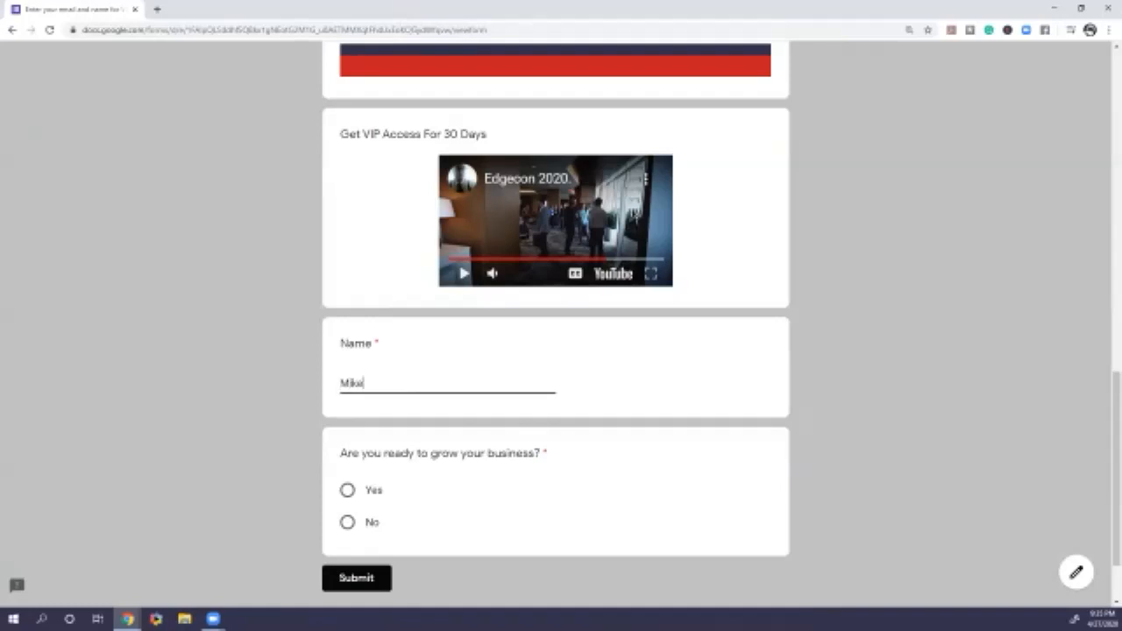
{"action": "left_click", "coordinate": [348, 490]}
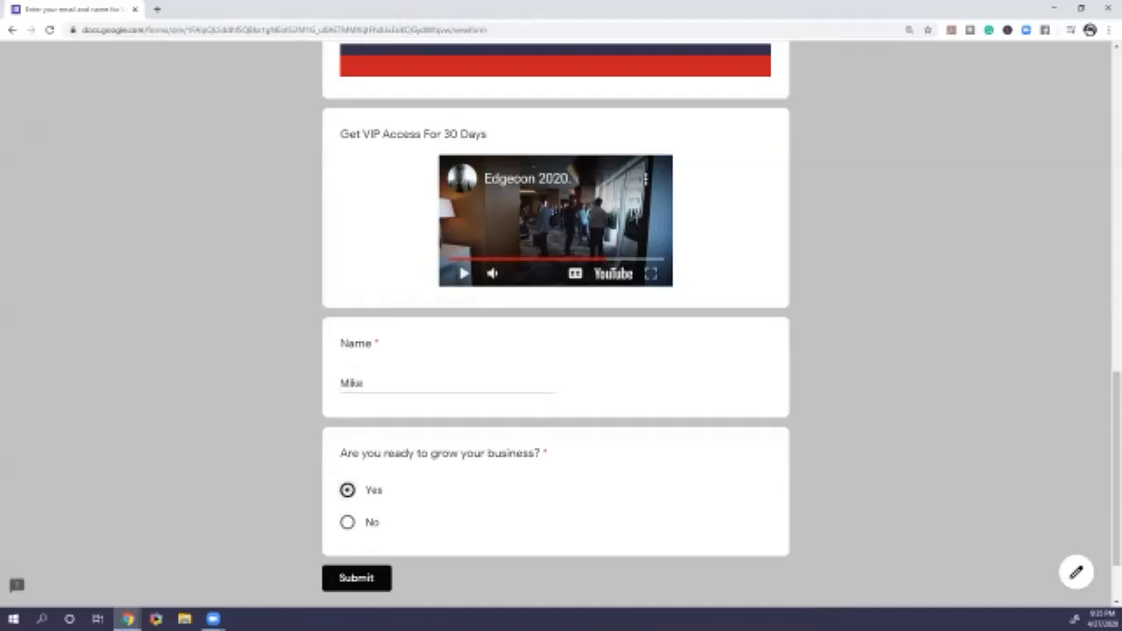
{"action": "left_click", "coordinate": [357, 577]}
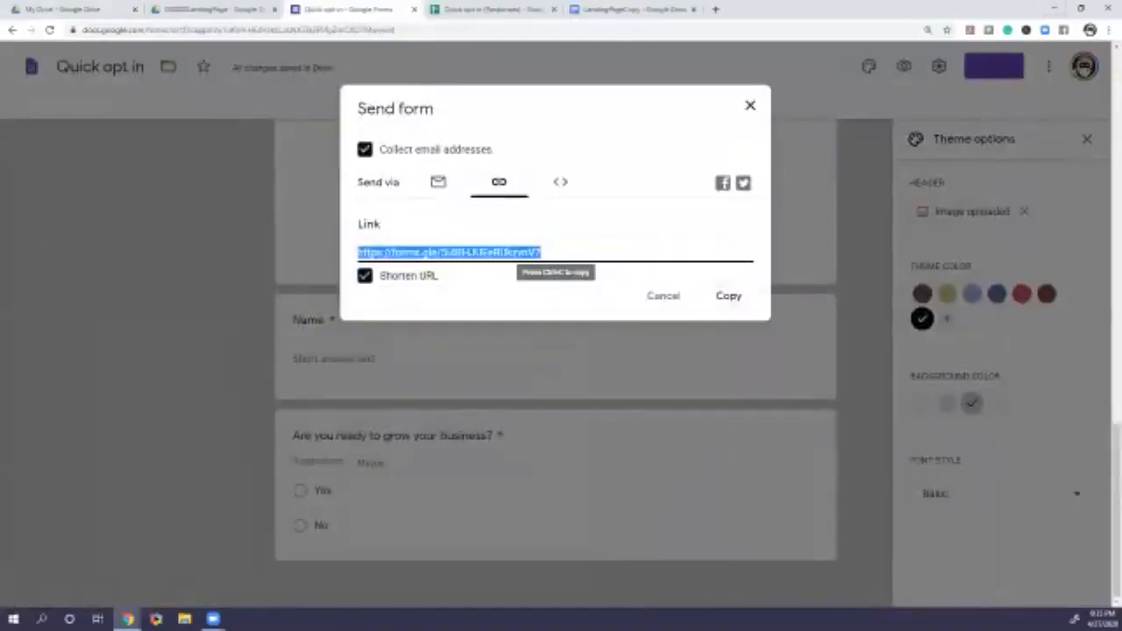
Return to the form editor, close the sharing dialog, and open the response spreadsheet from the form's responses
{"action": "left_click", "coordinate": [750, 105]}
{"action": "scroll", "coordinate": [555, 351], "scroll_direction": "up", "scroll_amount": 7}
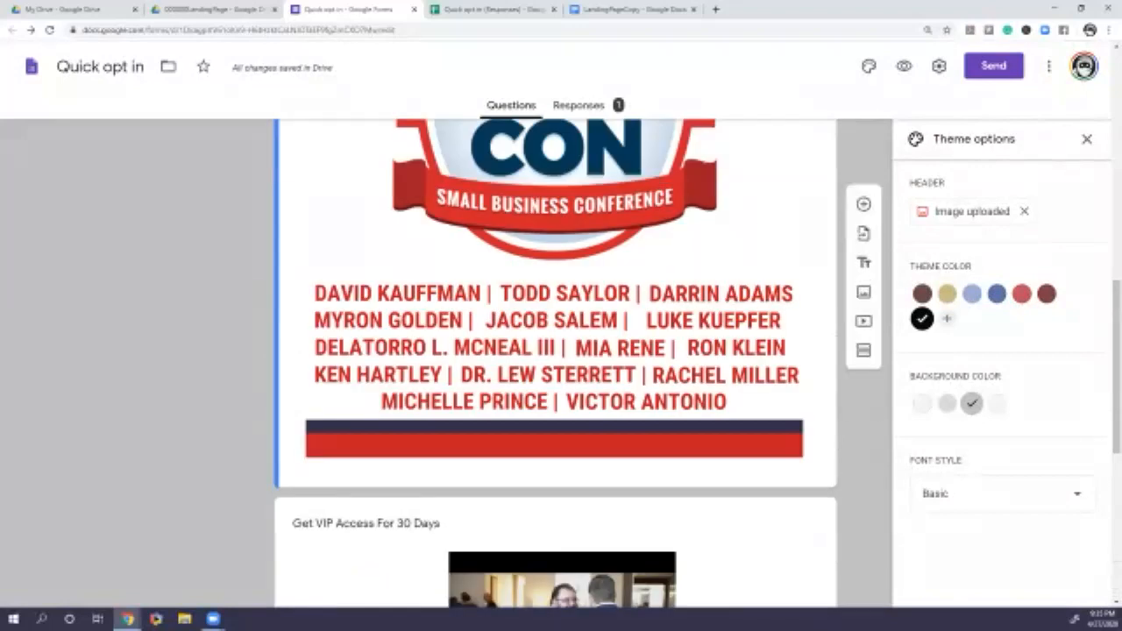
{"action": "left_click", "coordinate": [578, 105]}
{"action": "left_click", "coordinate": [776, 151]}
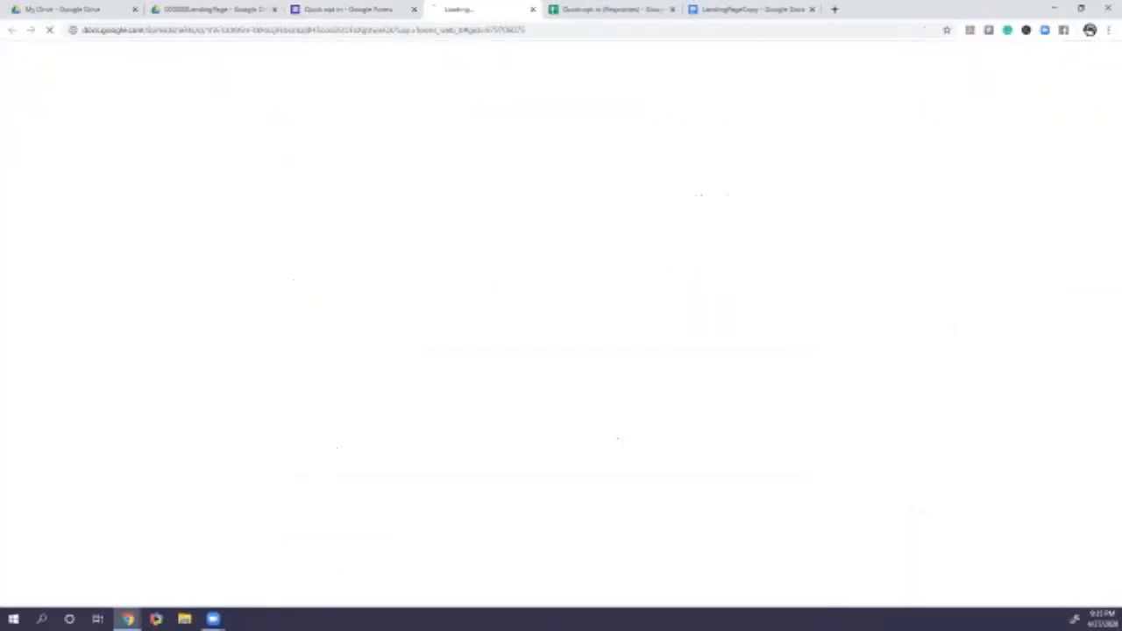